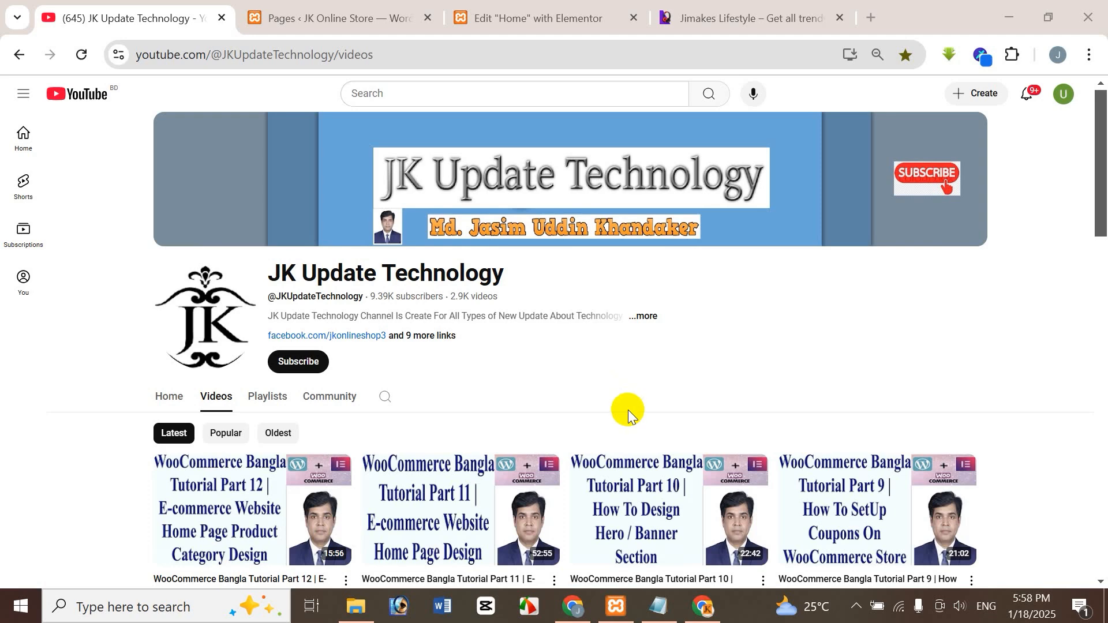
Look through the JK Update Technology channel's uploaded videos and its created playlists.
{"action": "left_click_drag", "start_coordinate": [1104, 219], "coordinate": [1099, 255]}
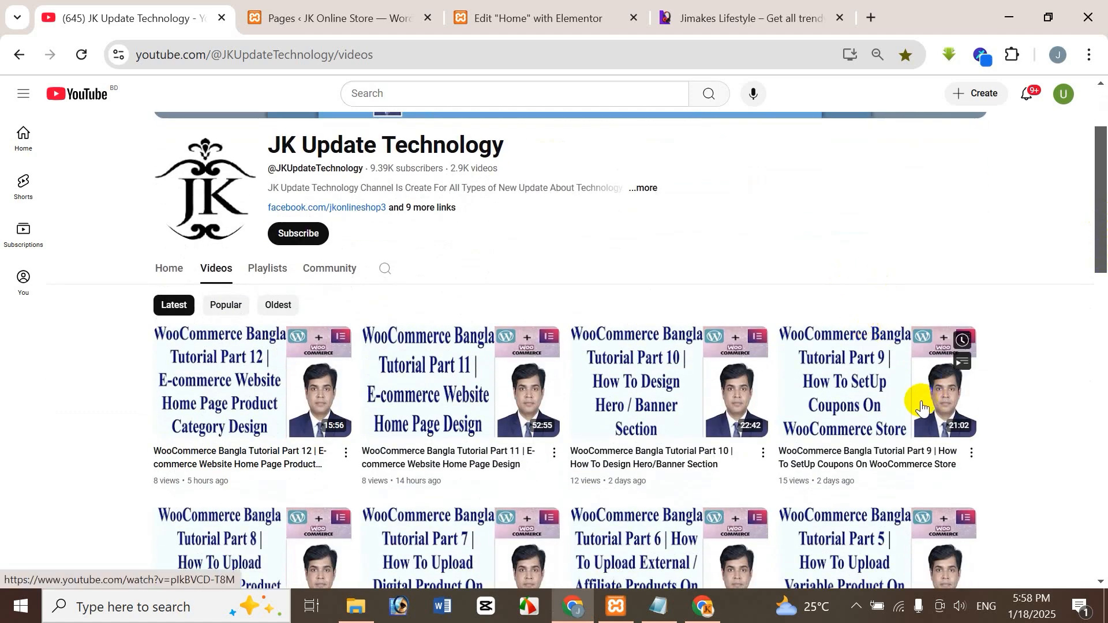
{"action": "left_click_drag", "start_coordinate": [1104, 251], "coordinate": [1106, 315]}
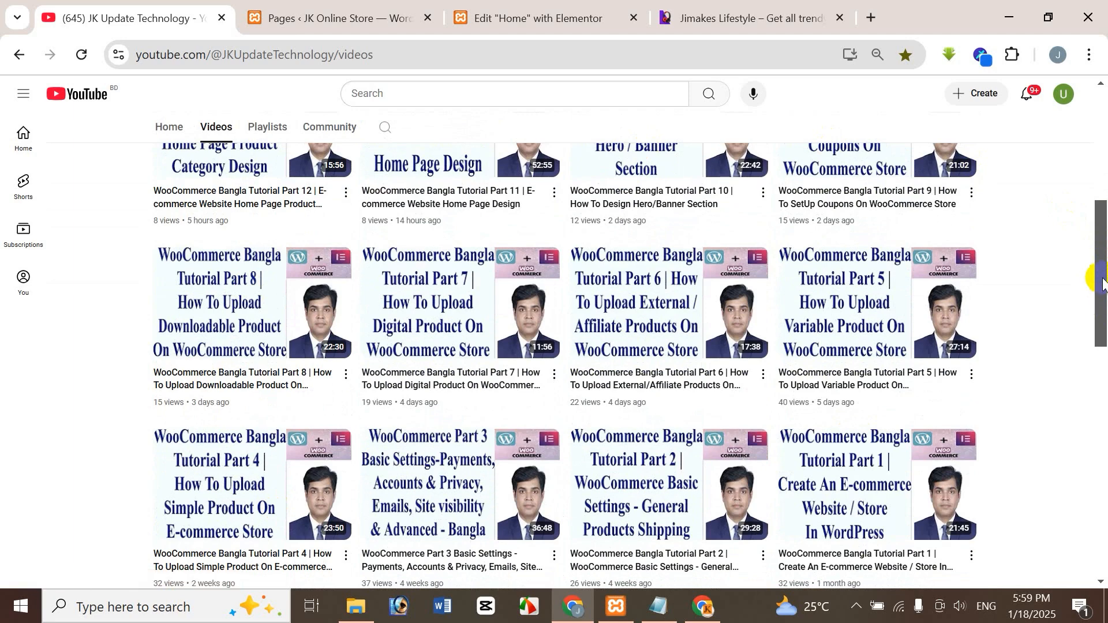
{"action": "left_click_drag", "start_coordinate": [1103, 281], "coordinate": [1104, 364]}
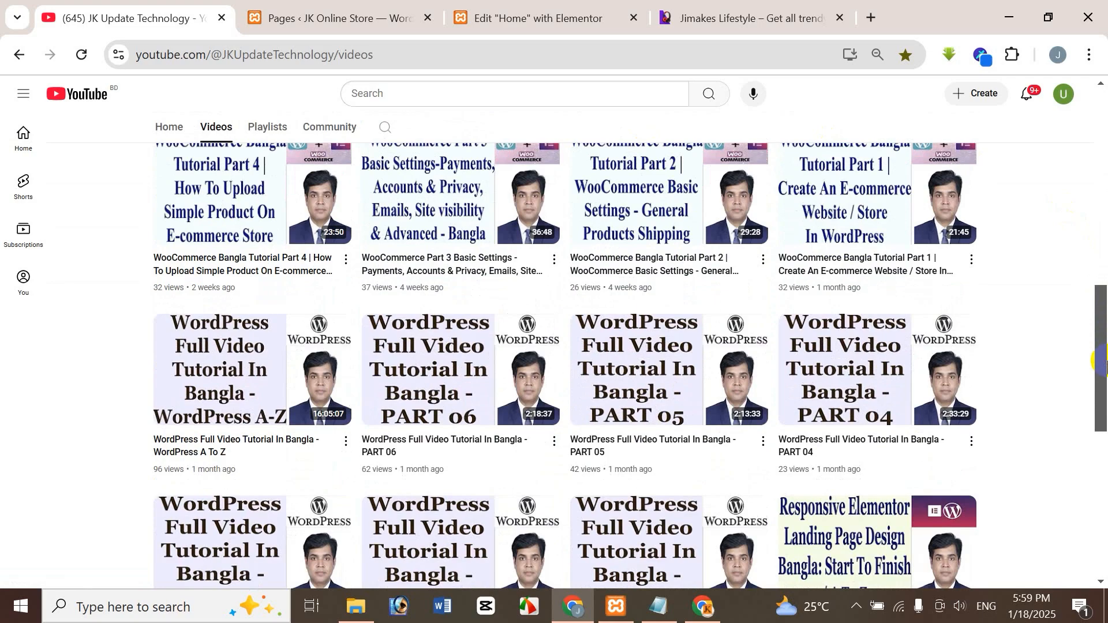
{"action": "left_click_drag", "start_coordinate": [1104, 317], "coordinate": [1095, 154]}
{"action": "left_click", "coordinate": [276, 255]}
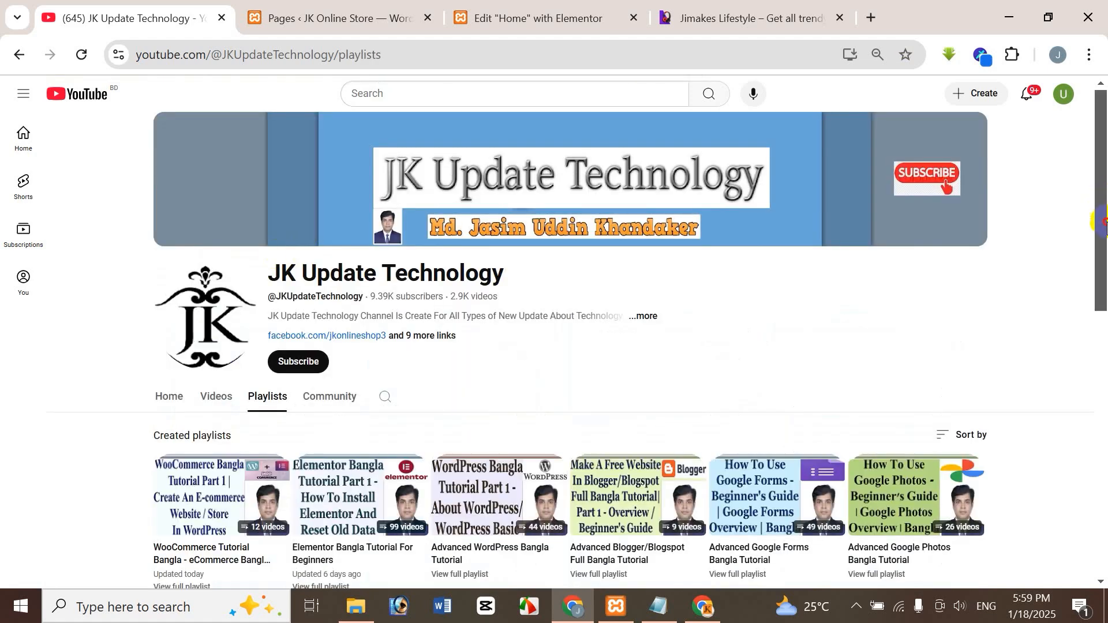
{"action": "left_click_drag", "start_coordinate": [1099, 218], "coordinate": [1100, 262]}
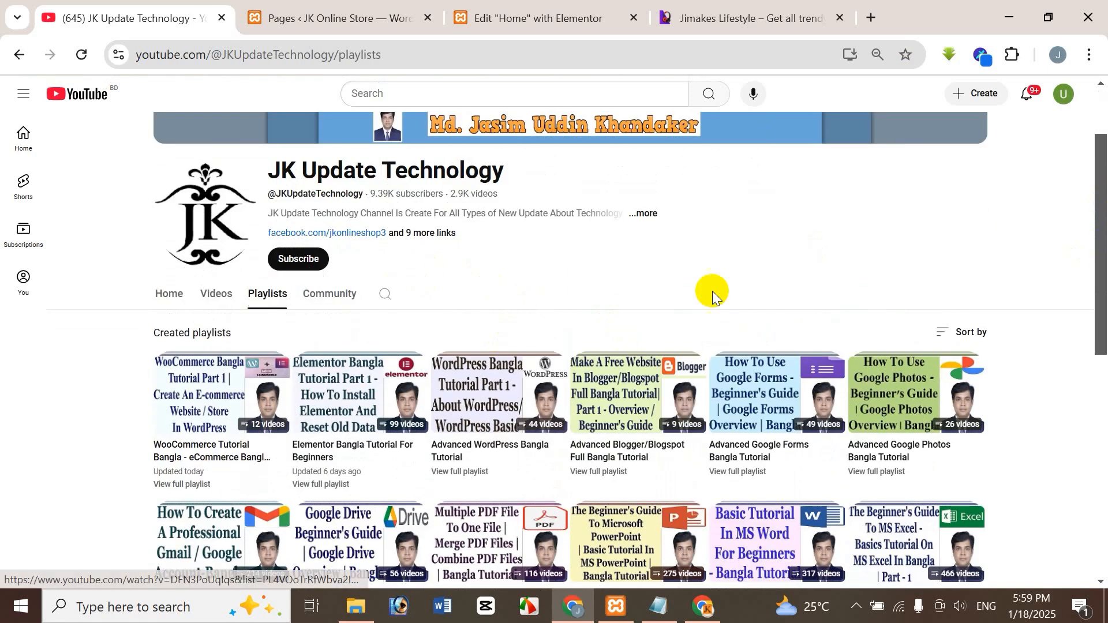
{"action": "left_click_drag", "start_coordinate": [1103, 274], "coordinate": [1103, 456]}
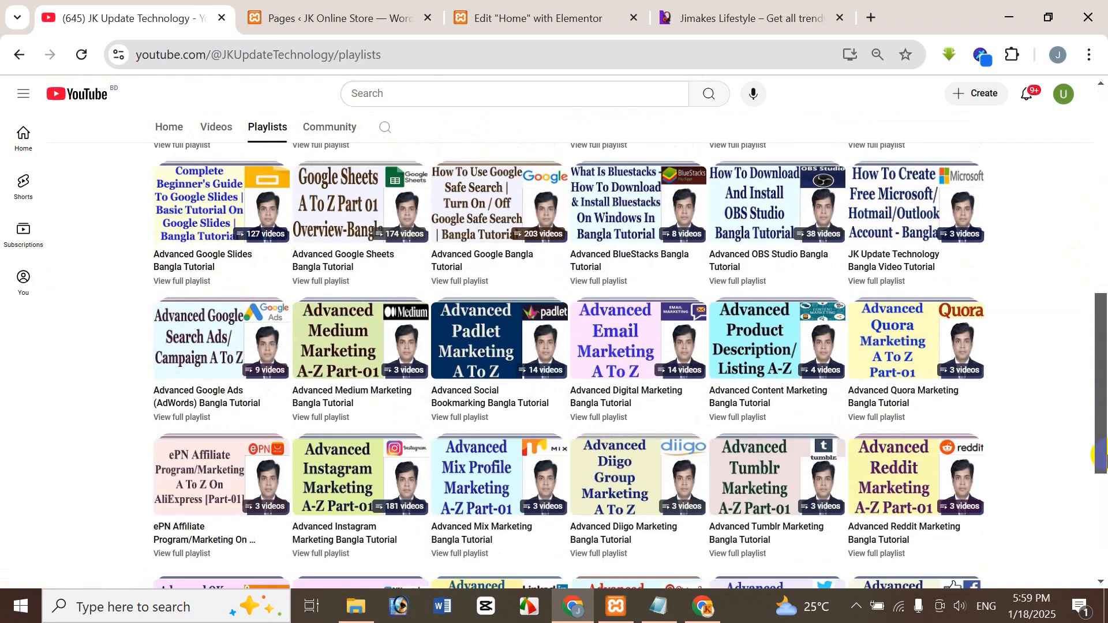
{"action": "left_click_drag", "start_coordinate": [1103, 442], "coordinate": [1102, 237]}
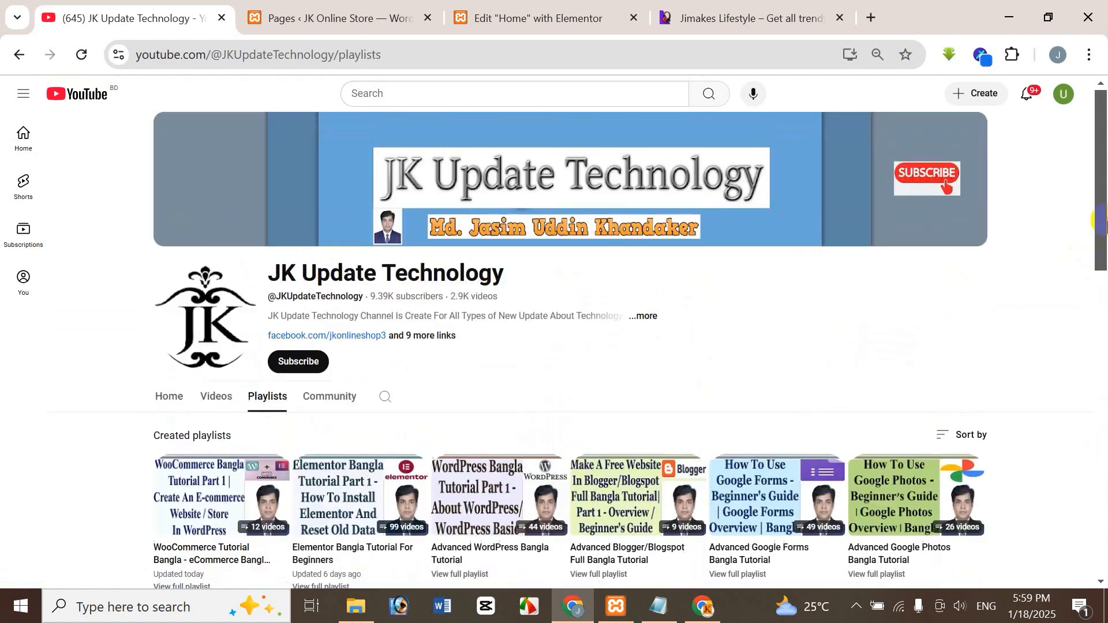
{"action": "left_click", "coordinate": [218, 397]}
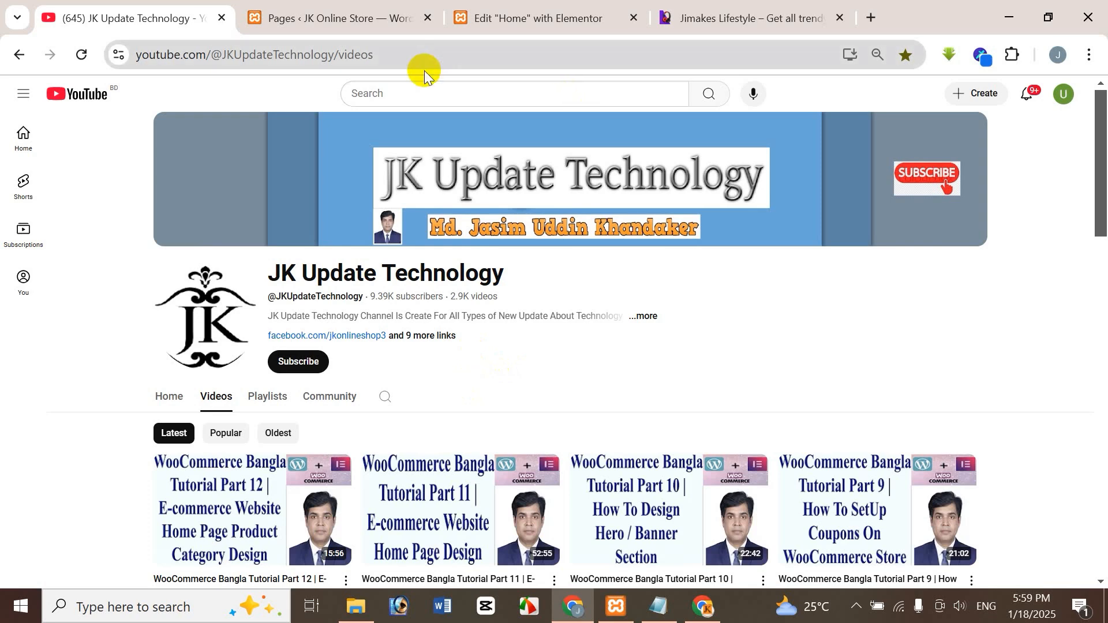
Review the WordPress pages list and the Home page in the Elementor editor down to the end of the Latest Watches section.
{"action": "left_click", "coordinate": [340, 22]}
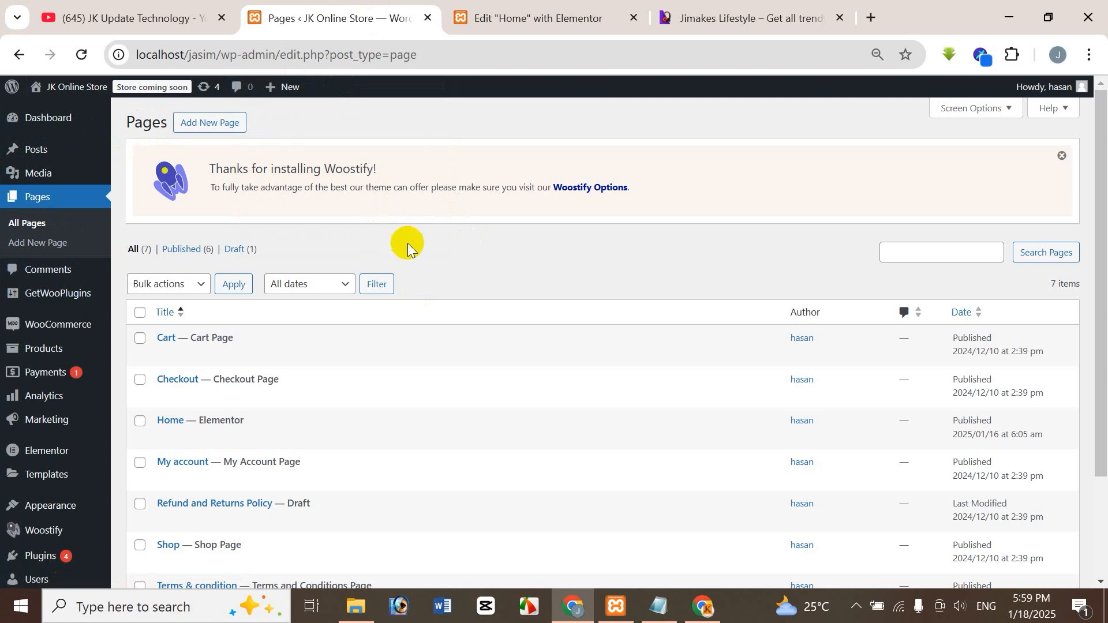
{"action": "mouse_move", "coordinate": [178, 421]}
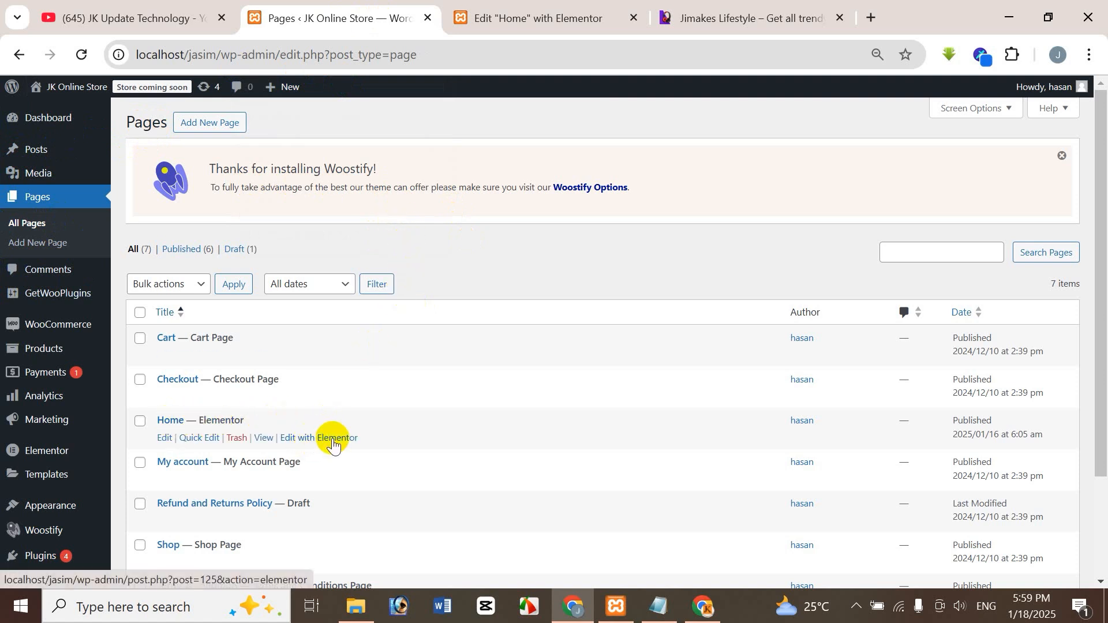
{"action": "left_click", "coordinate": [534, 20]}
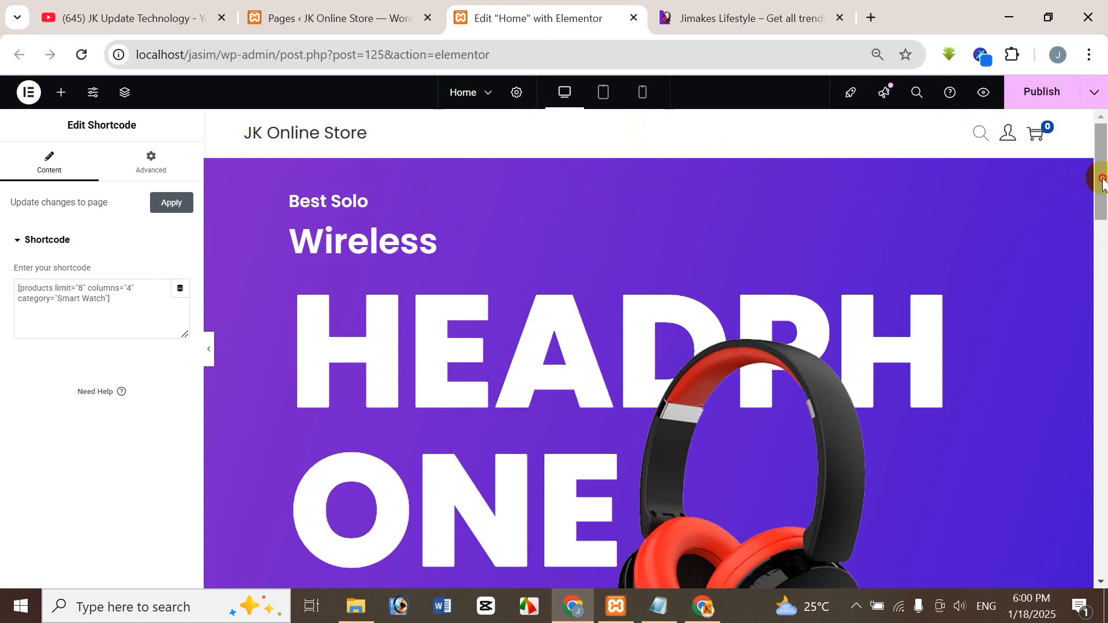
{"action": "left_click_drag", "start_coordinate": [1102, 178], "coordinate": [1105, 393]}
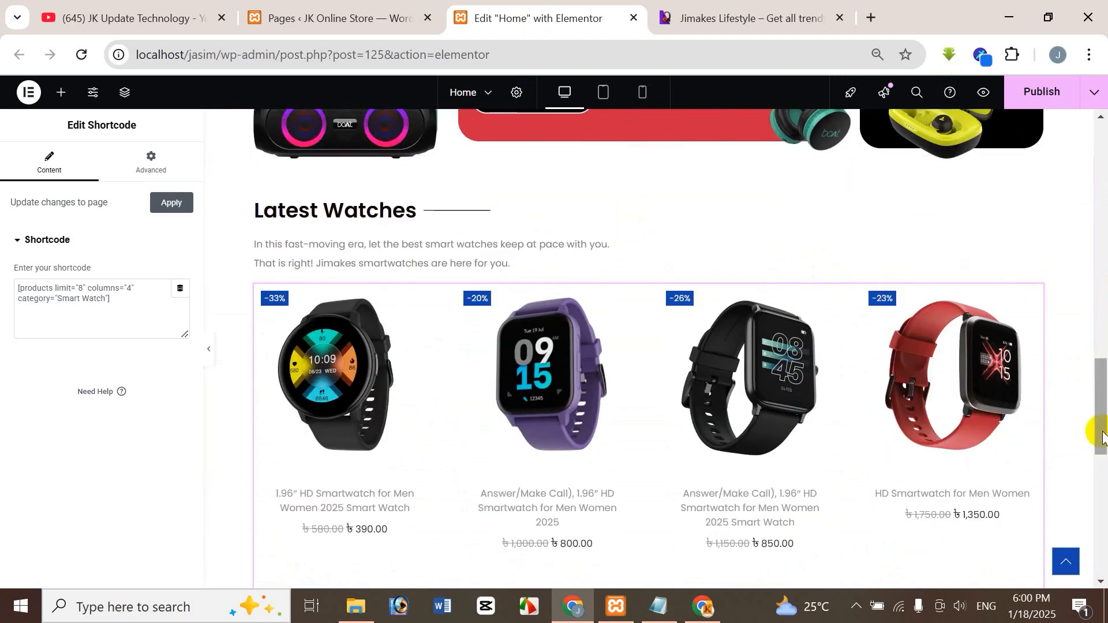
{"action": "left_click_drag", "start_coordinate": [1100, 433], "coordinate": [1103, 525]}
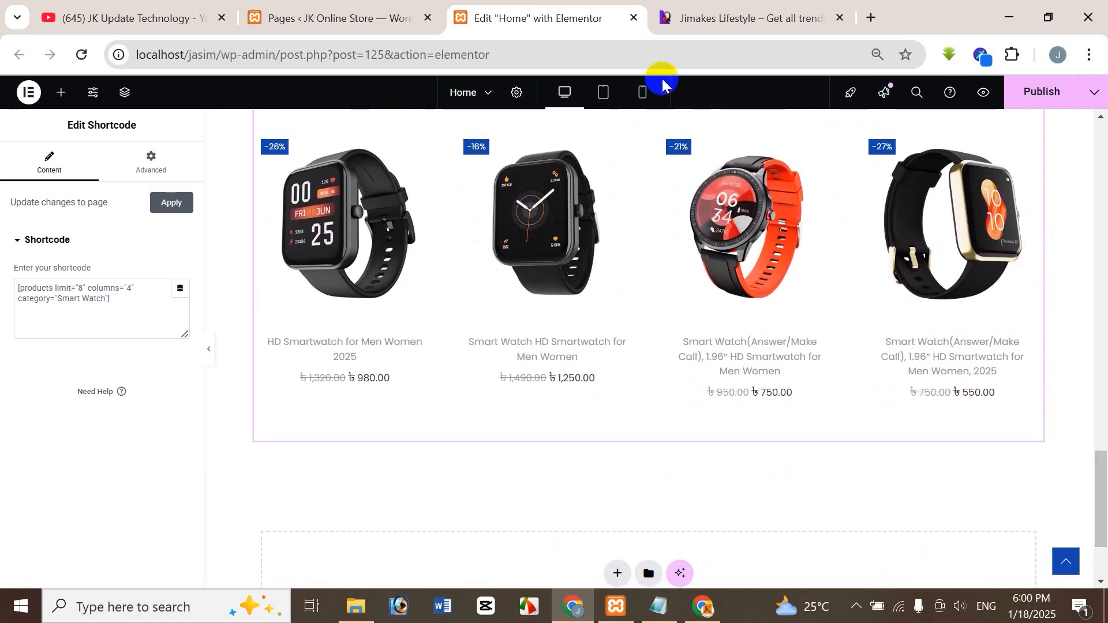
Examine the red First Sale headphone banner on the Jimakes Lifestyle reference site.
{"action": "left_click", "coordinate": [741, 23]}
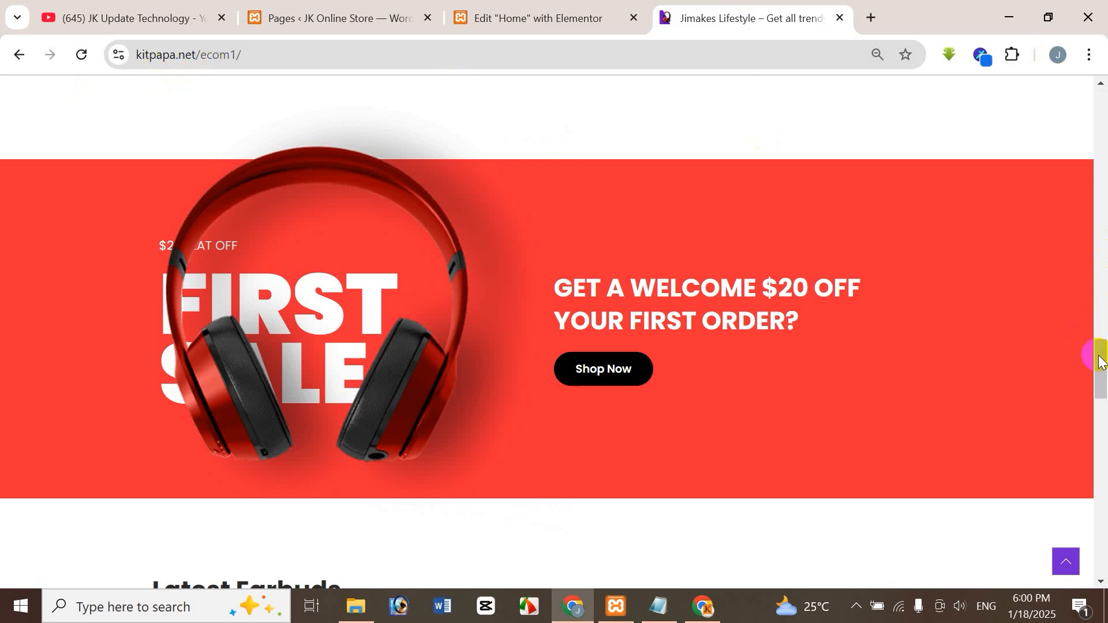
{"action": "mouse_move", "coordinate": [1103, 355]}
{"action": "left_mouse_down"}
{"action": "mouse_move", "coordinate": [1103, 127]}
{"action": "mouse_move", "coordinate": [1104, 357]}
{"action": "left_mouse_up"}
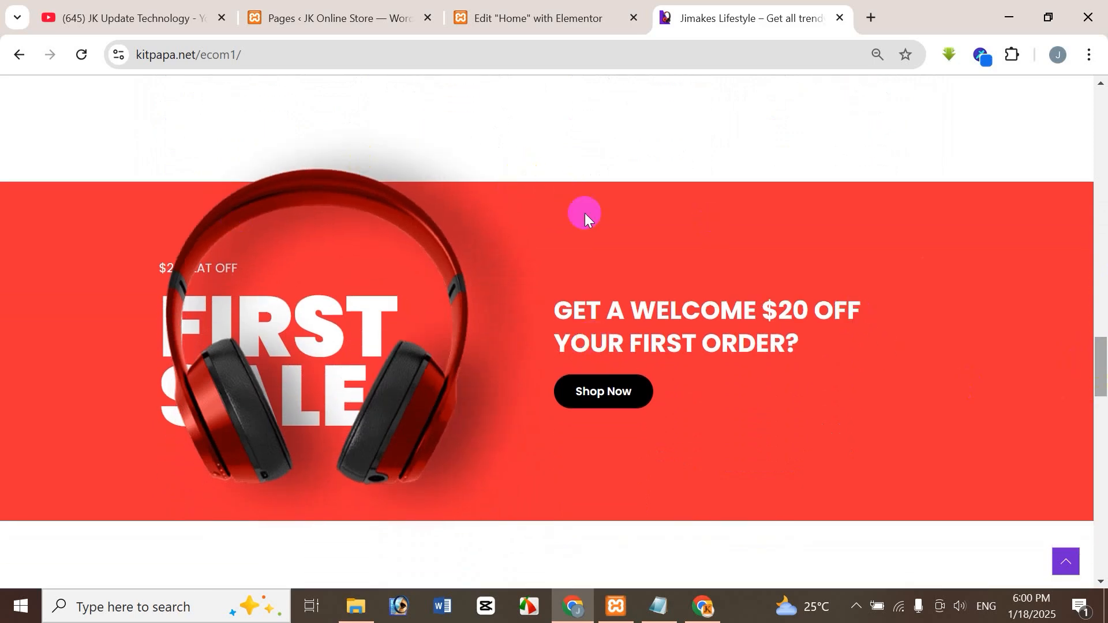
{"action": "mouse_move", "coordinate": [1104, 382]}
{"action": "left_mouse_down"}
{"action": "mouse_move", "coordinate": [1103, 471]}
{"action": "mouse_move", "coordinate": [1102, 388]}
{"action": "left_mouse_up"}
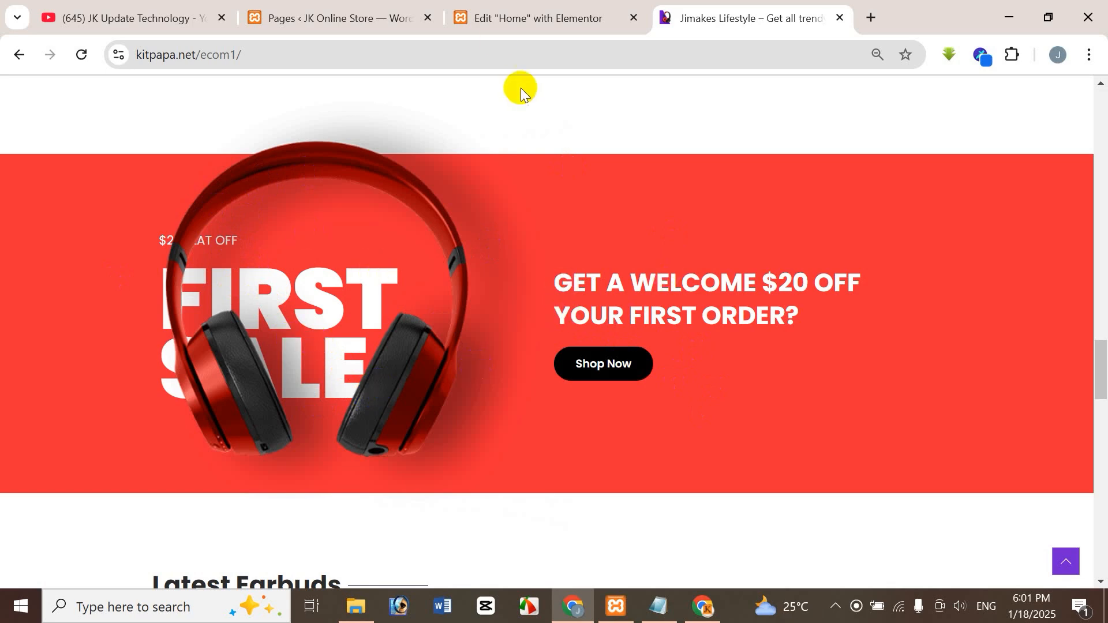
Return to the Elementor editor and add a single-column vertical Flexbox container below the Latest Watches products.
{"action": "left_click", "coordinate": [545, 21]}
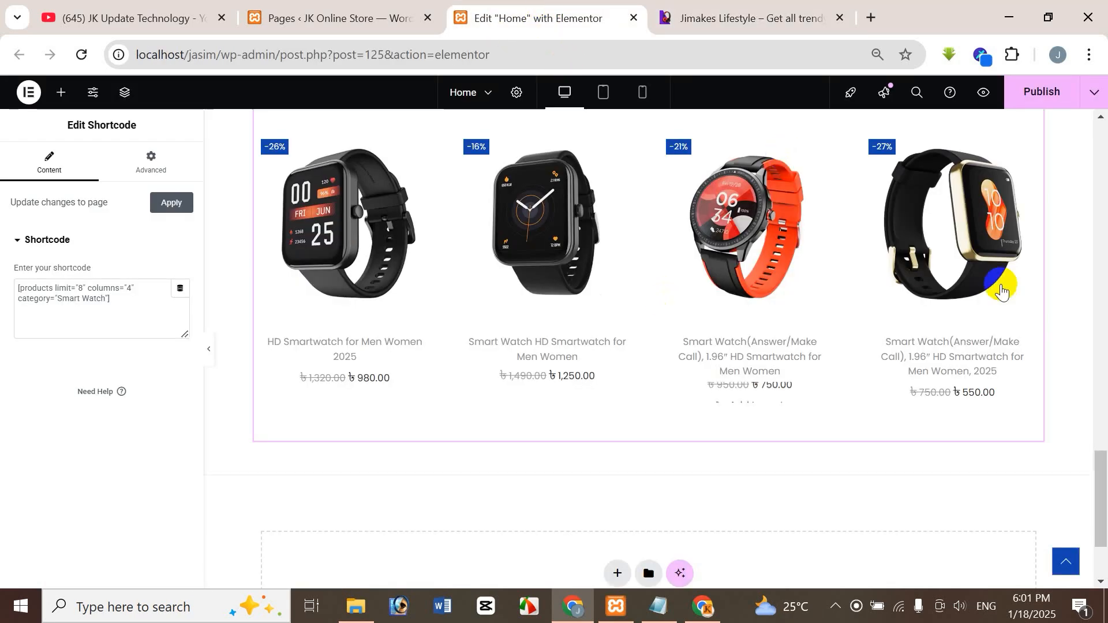
{"action": "scroll", "coordinate": [1097, 485], "scroll_direction": "down", "scroll_amount": 3}
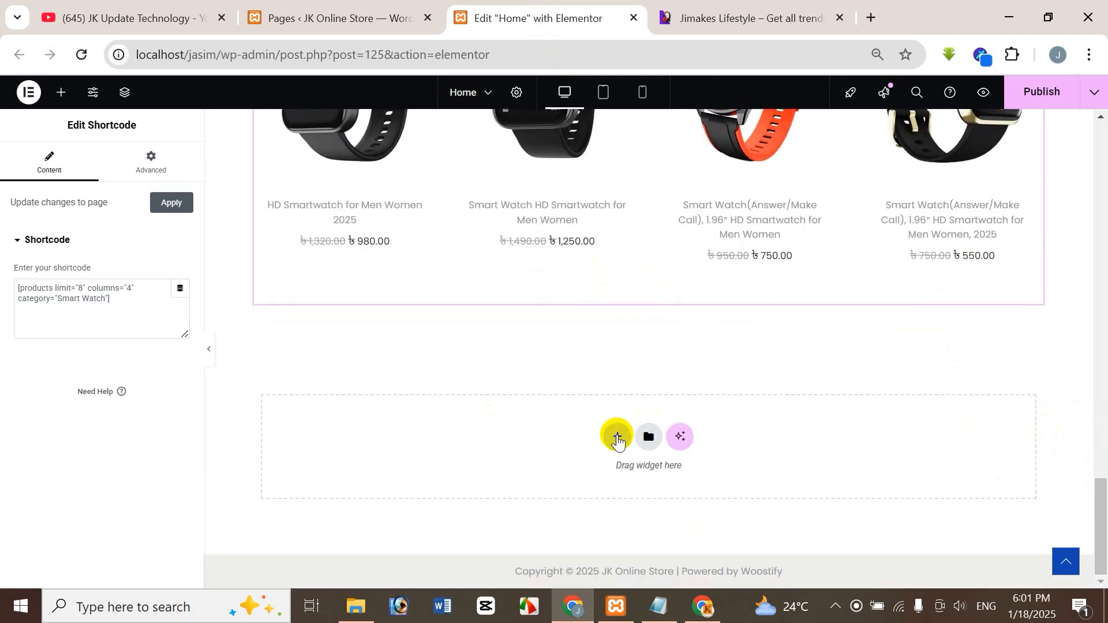
{"action": "left_click", "coordinate": [617, 437]}
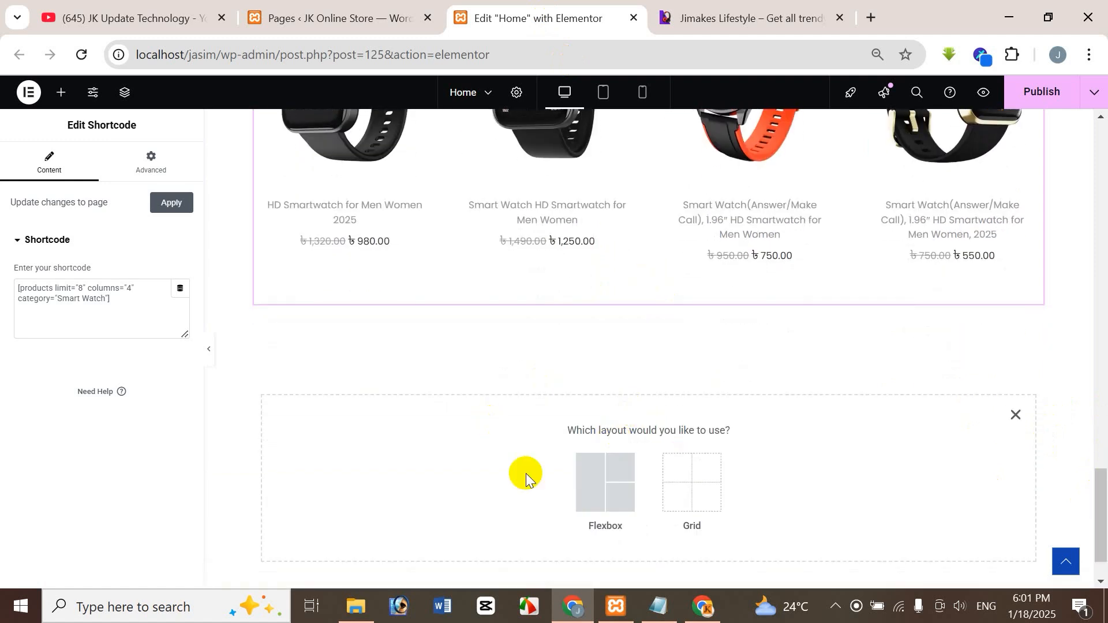
{"action": "left_click", "coordinate": [596, 487]}
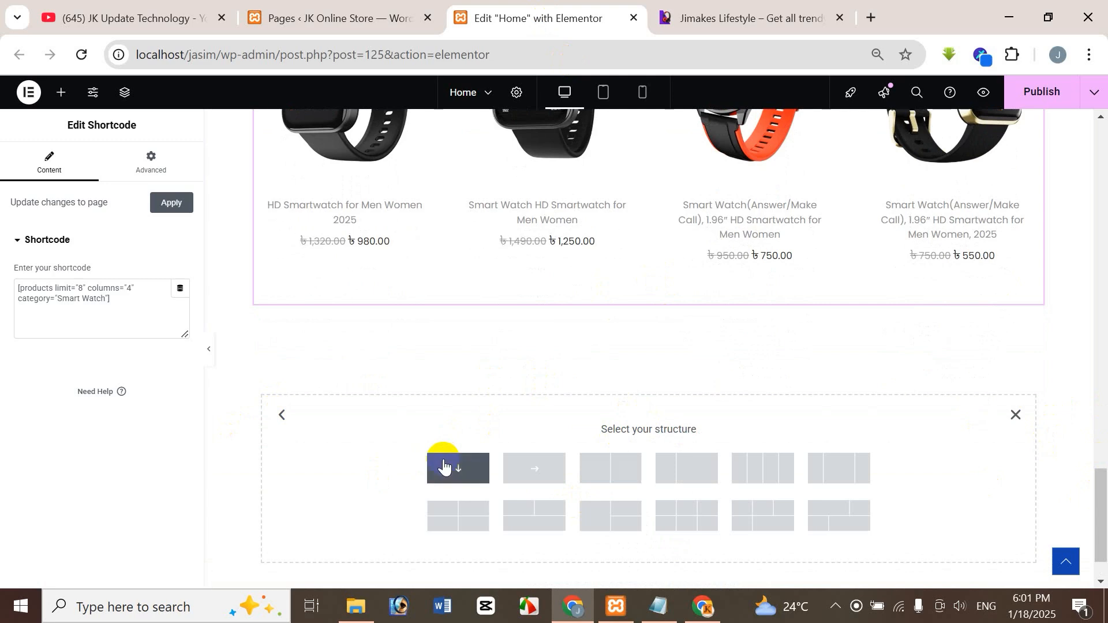
{"action": "left_click", "coordinate": [444, 468]}
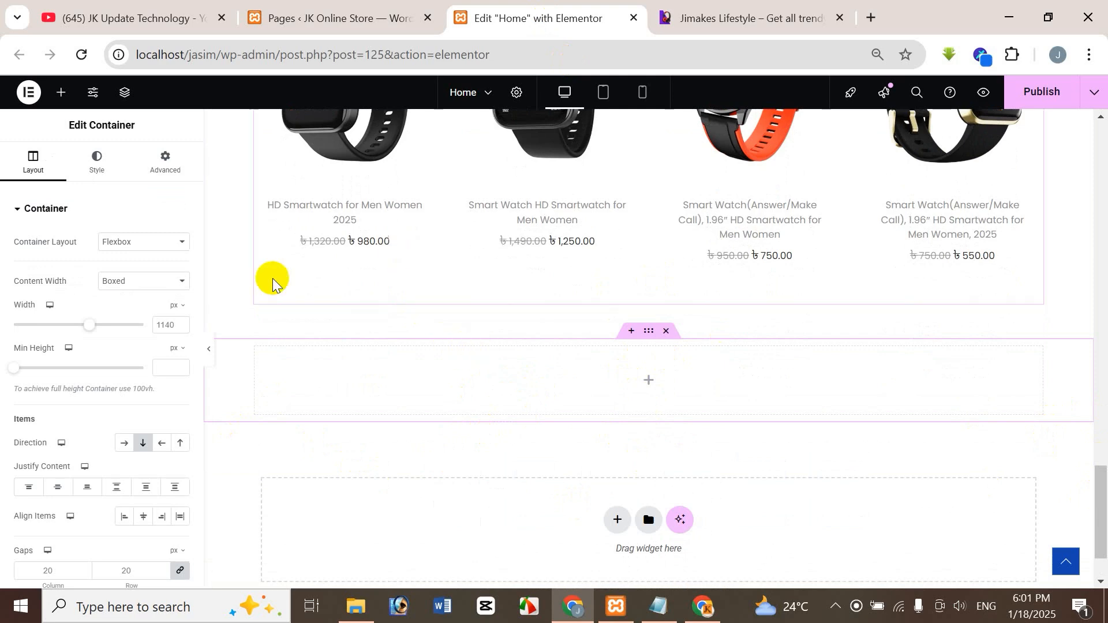
Unlink the new container's margin and padding sides and set its top and bottom padding to 50 px.
{"action": "left_click", "coordinate": [174, 180]}
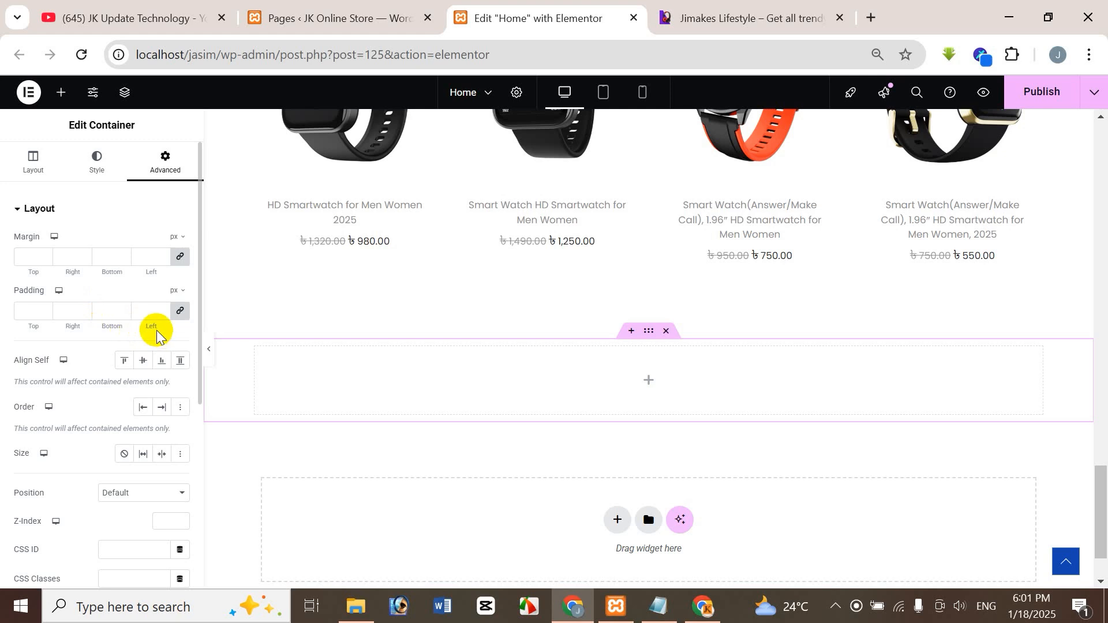
{"action": "left_click", "coordinate": [182, 258]}
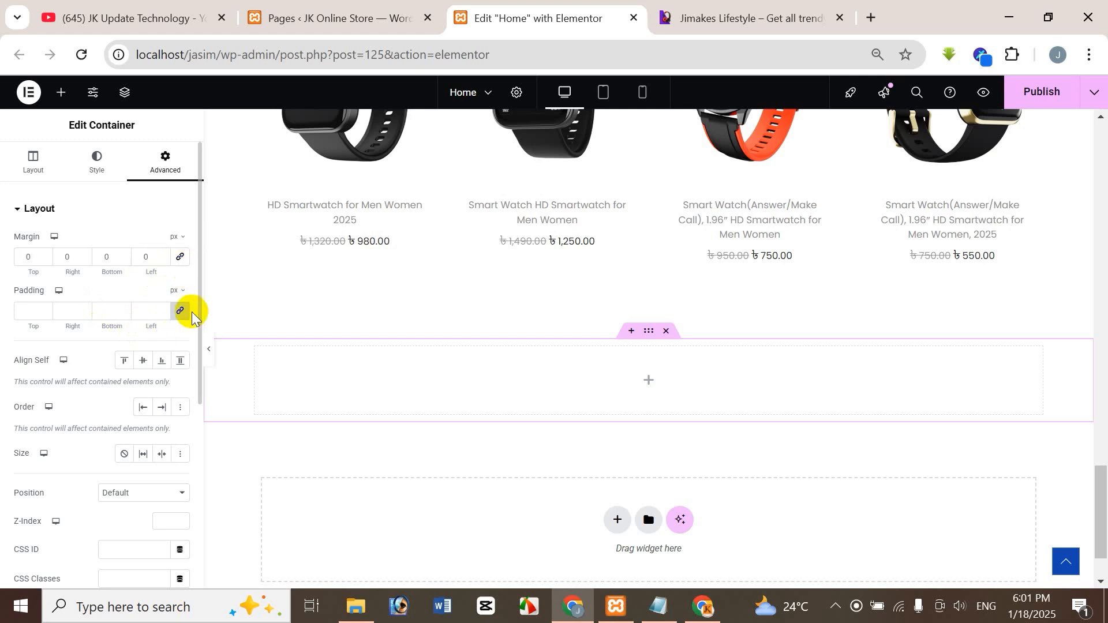
{"action": "left_click", "coordinate": [181, 313]}
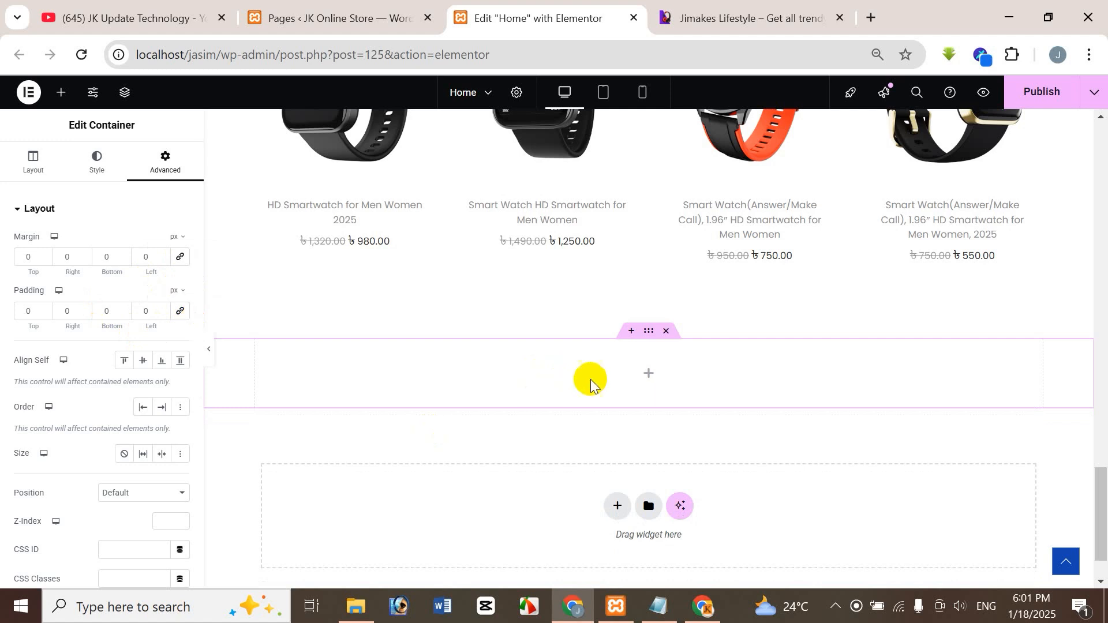
{"action": "left_click", "coordinate": [26, 311]}
{"action": "type", "text": "50"}
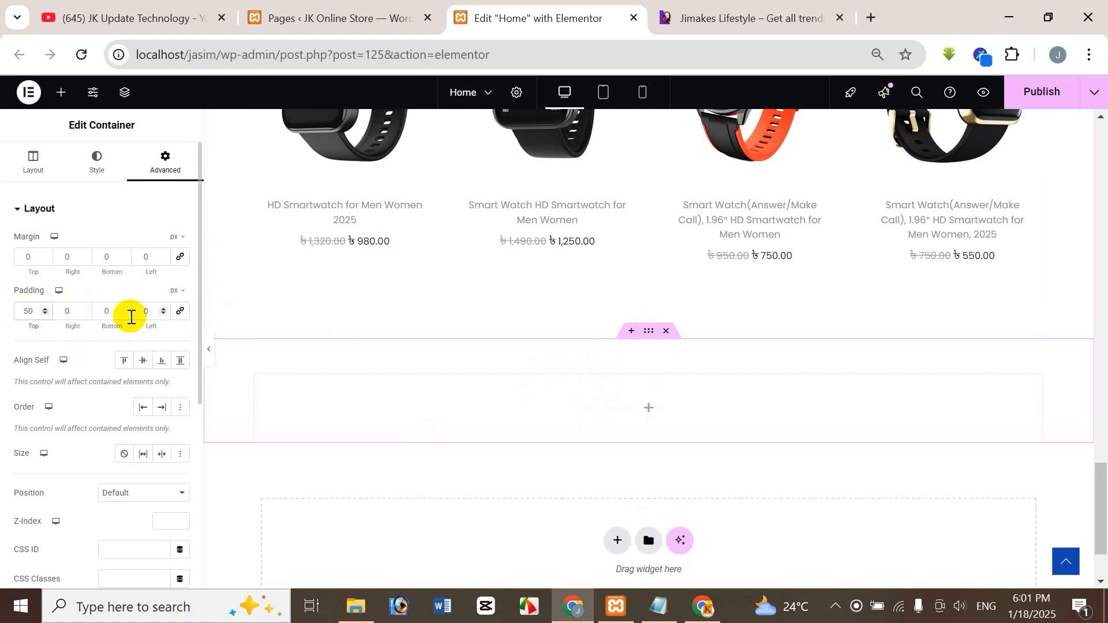
{"action": "left_click", "coordinate": [105, 311]}
{"action": "type", "text": "50"}
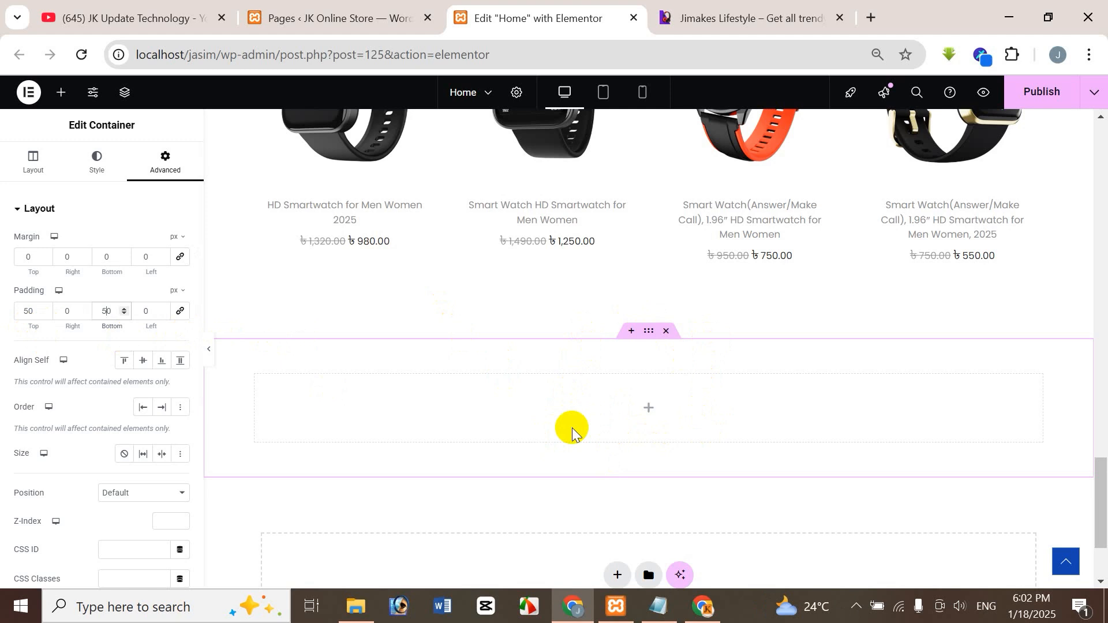
Place an inner container inside the new container and duplicate it using the page structure.
{"action": "left_click", "coordinate": [61, 92]}
{"action": "left_click_drag", "start_coordinate": [53, 339], "coordinate": [569, 396]}
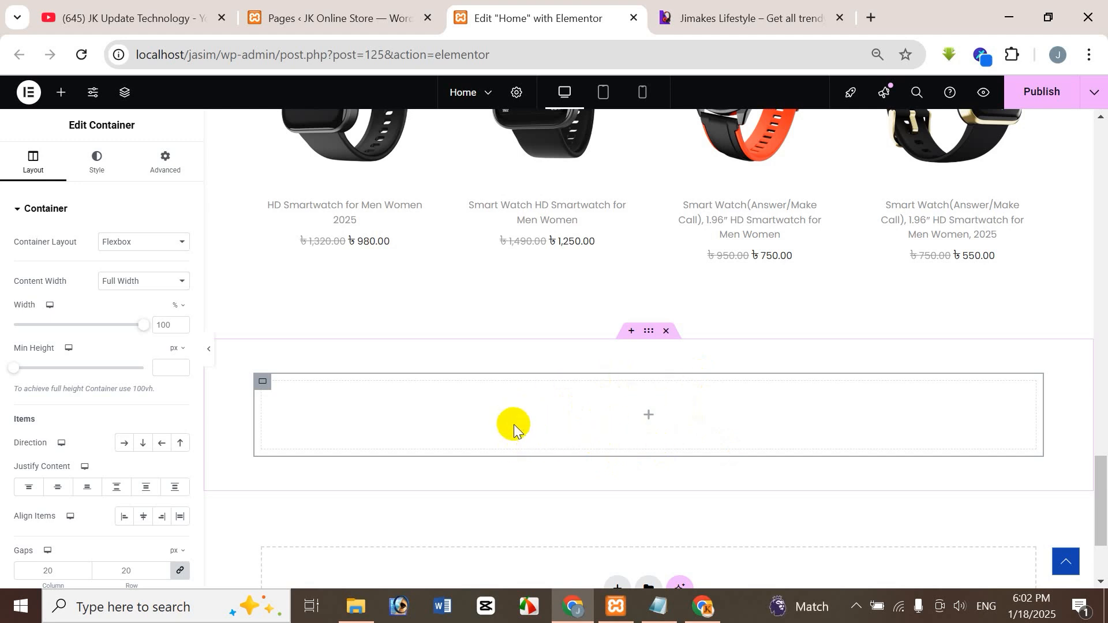
{"action": "left_click", "coordinate": [125, 95]}
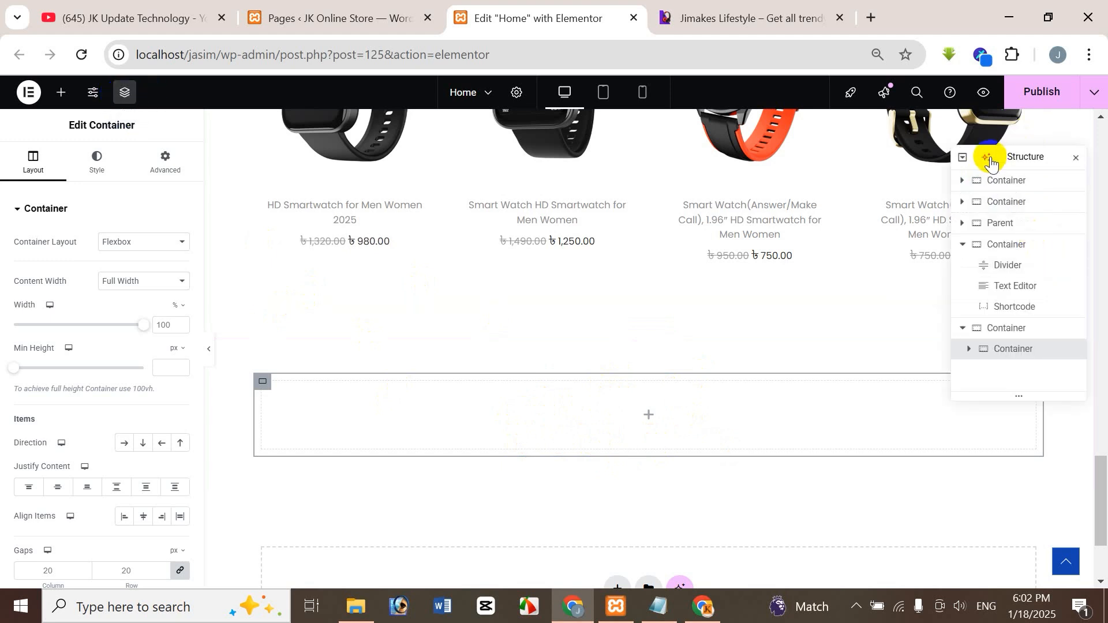
{"action": "left_click_drag", "start_coordinate": [1024, 157], "coordinate": [801, 130]}
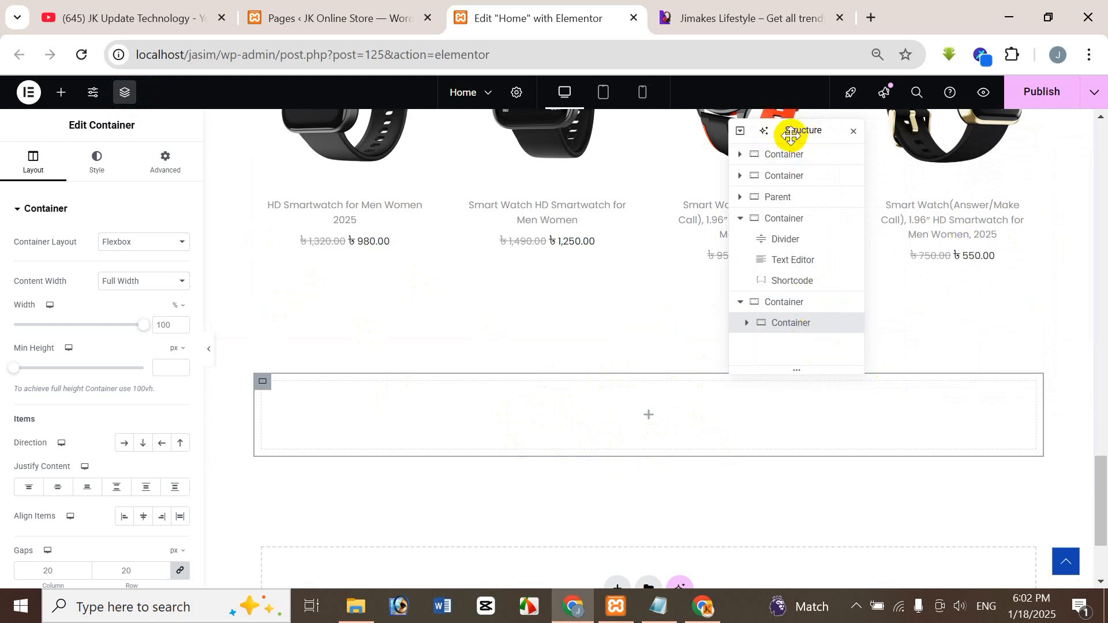
{"action": "left_click_drag", "start_coordinate": [791, 138], "coordinate": [798, 126]}
{"action": "right_click", "coordinate": [775, 310]}
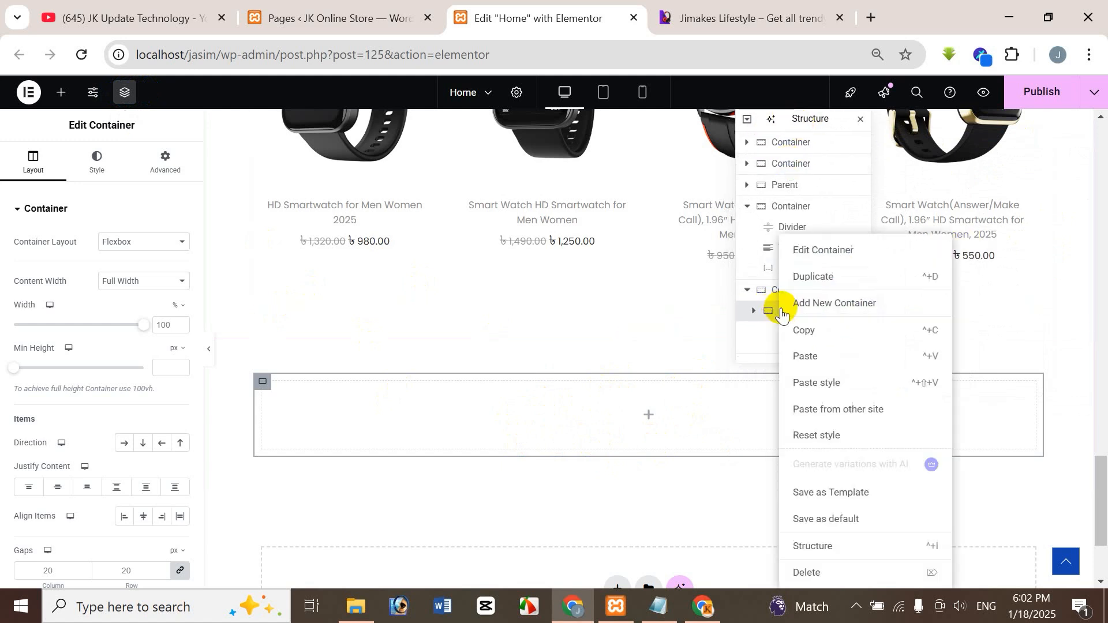
{"action": "left_click", "coordinate": [820, 276]}
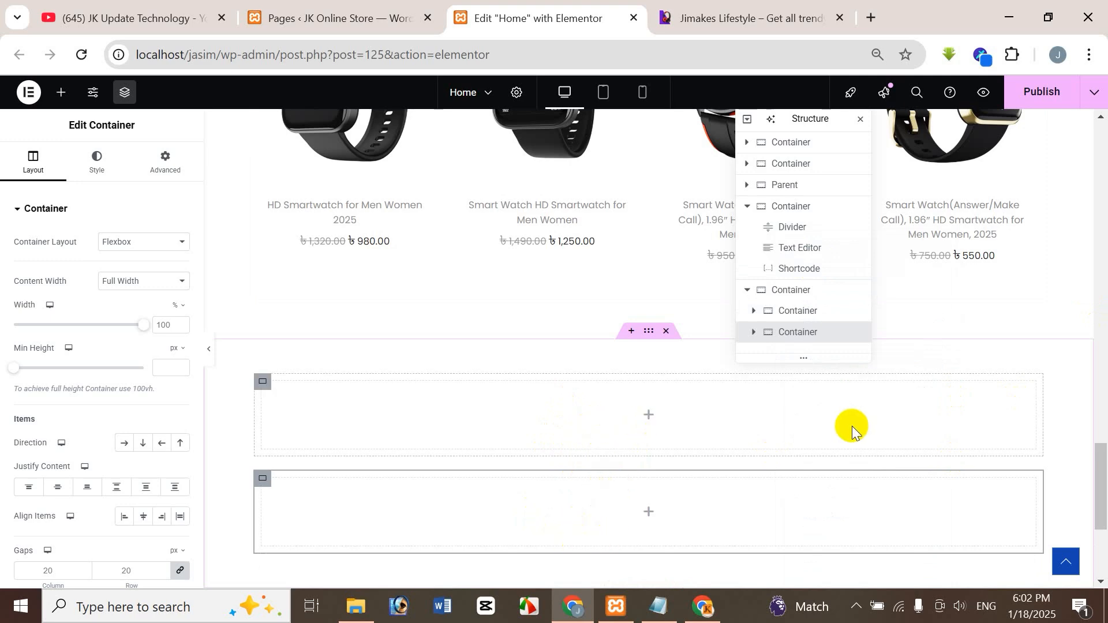
Set the outer container's direction to a horizontal row and rename it Parent in the structure.
{"action": "left_click", "coordinate": [799, 296]}
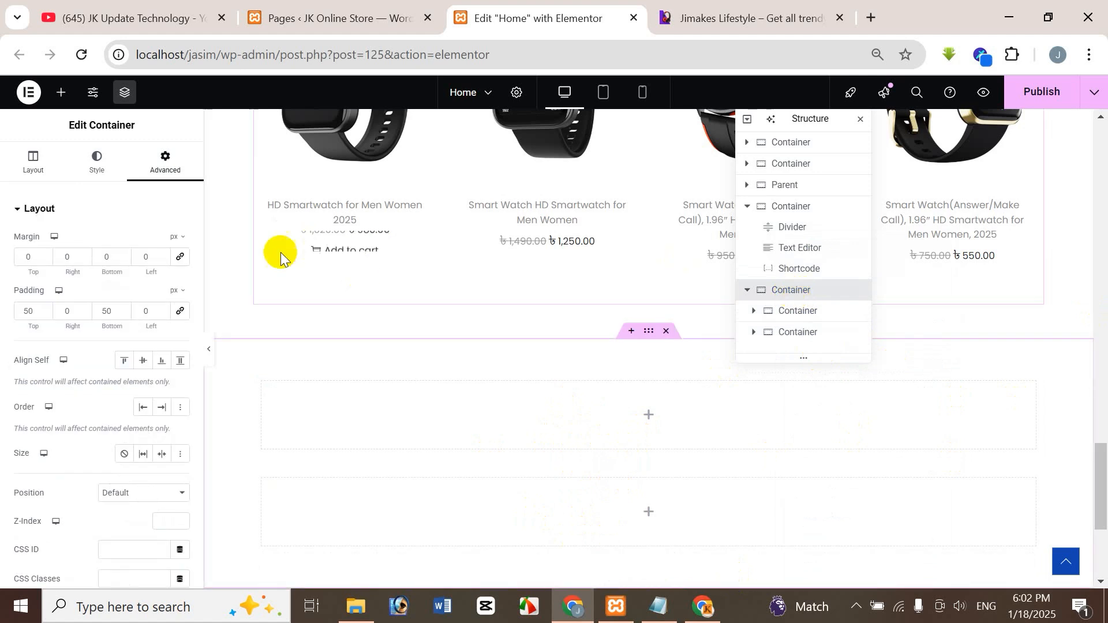
{"action": "left_click", "coordinate": [45, 172]}
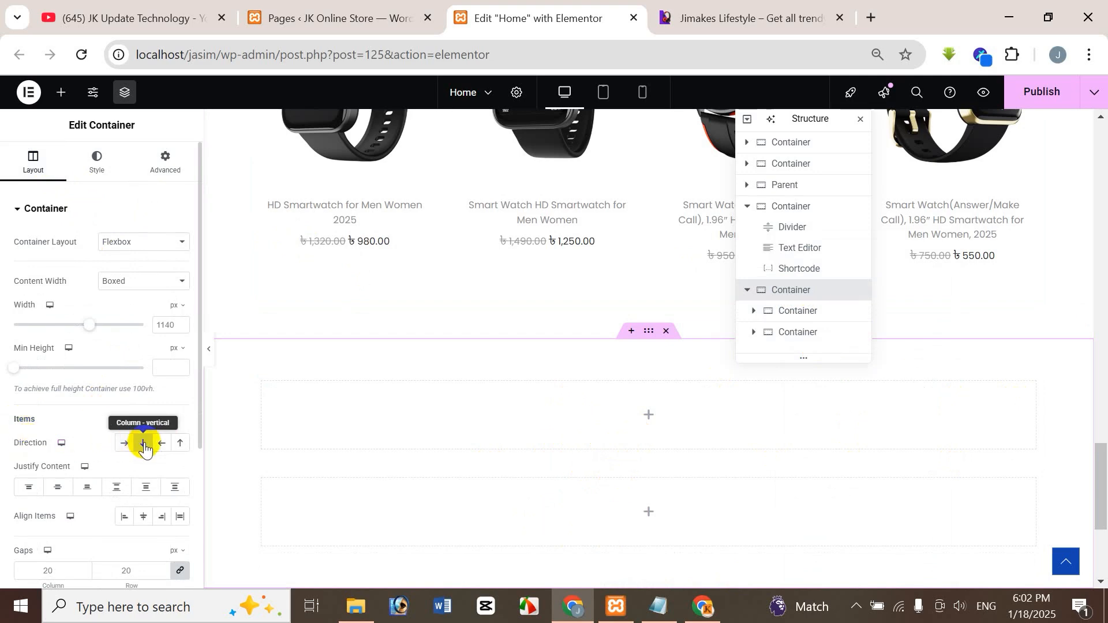
{"action": "left_click", "coordinate": [126, 444]}
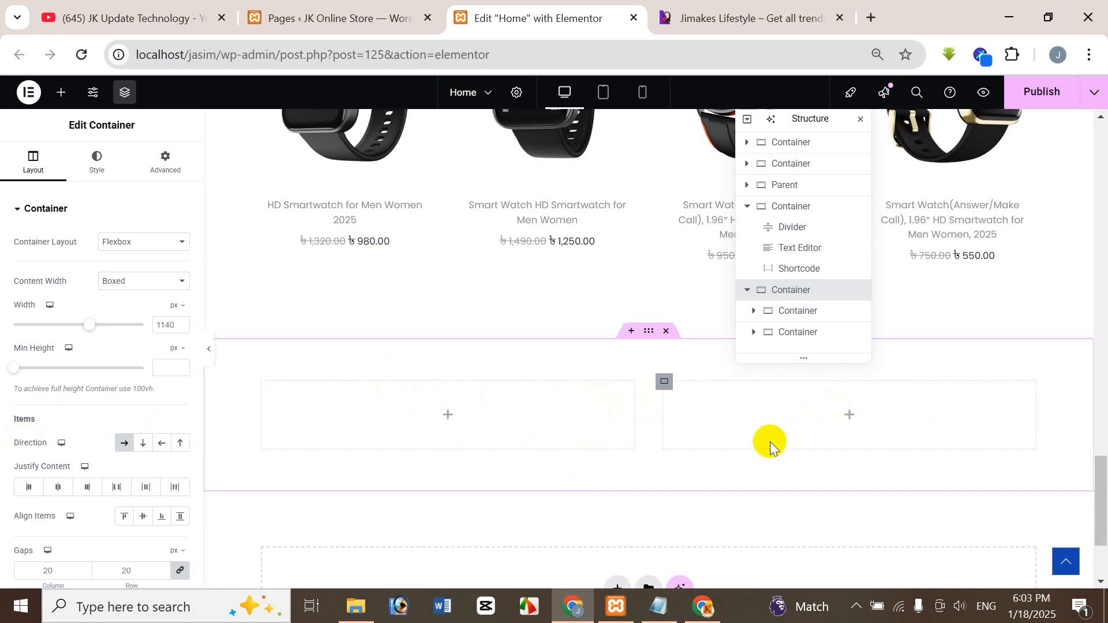
{"action": "double_click", "coordinate": [806, 292]}
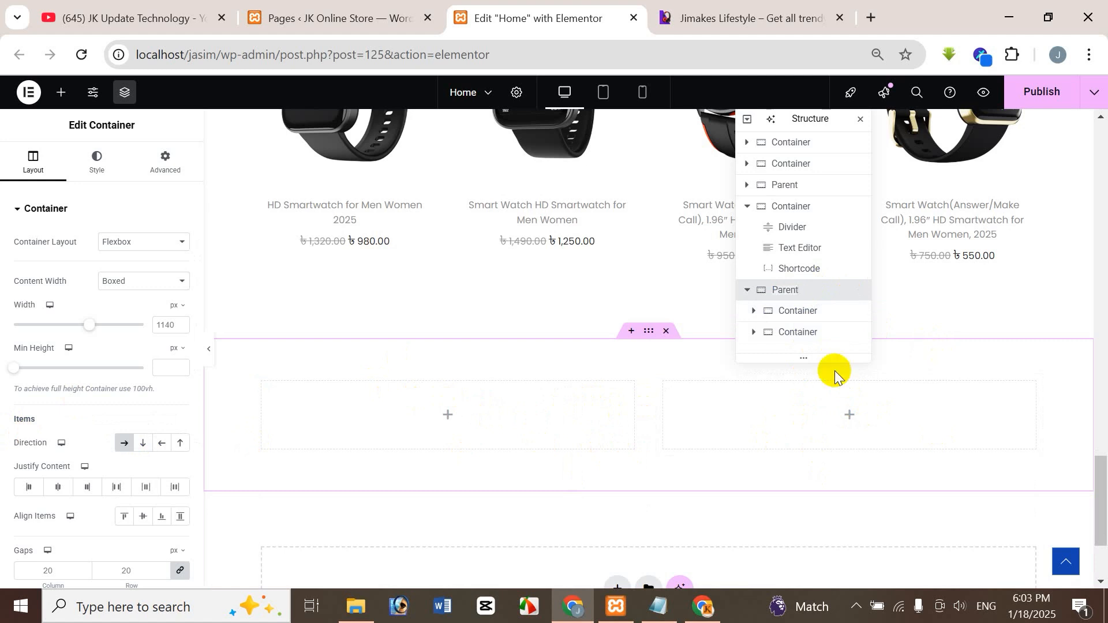
Rename the Parent's two inner containers as Left and Right in the page structure.
{"action": "double_click", "coordinate": [784, 311]}
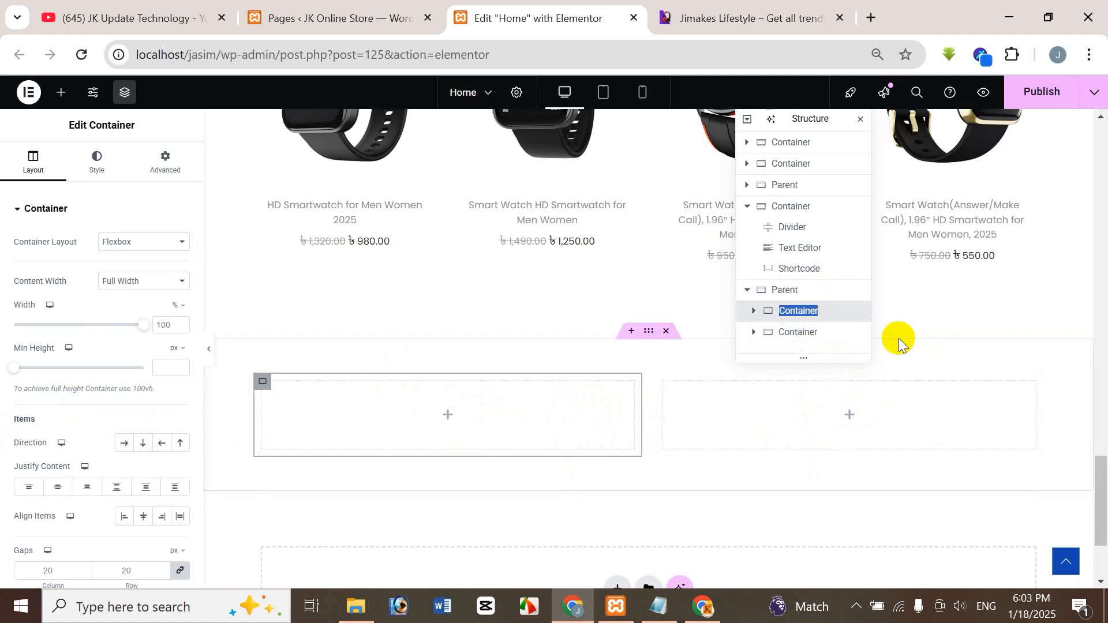
{"action": "type", "text": "Left"}
{"action": "double_click", "coordinate": [803, 332]}
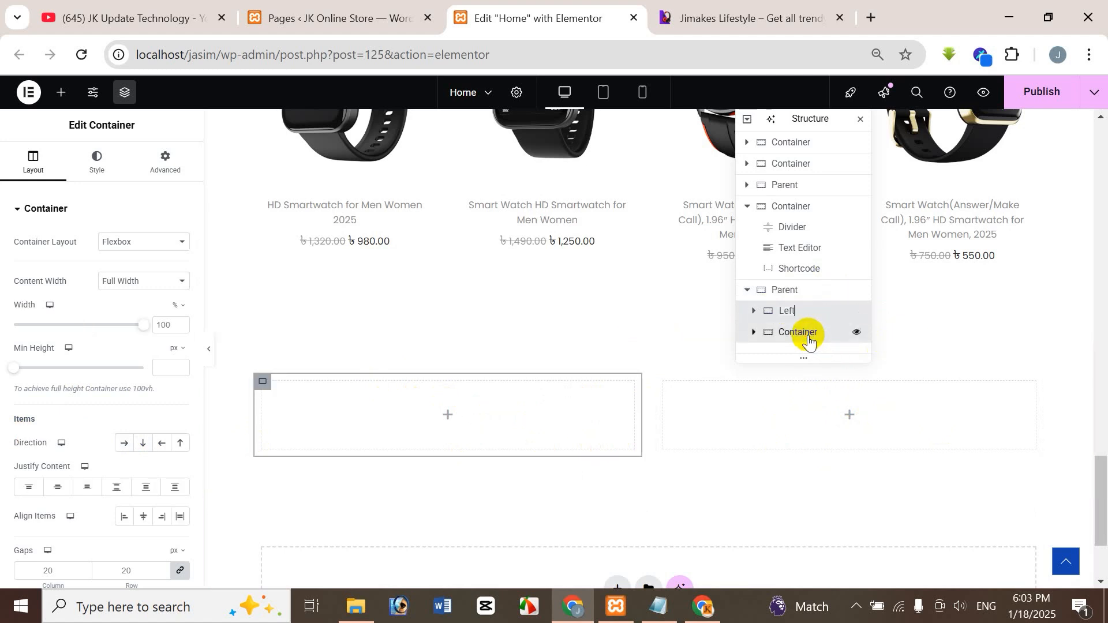
{"action": "type", "text": "Right"}
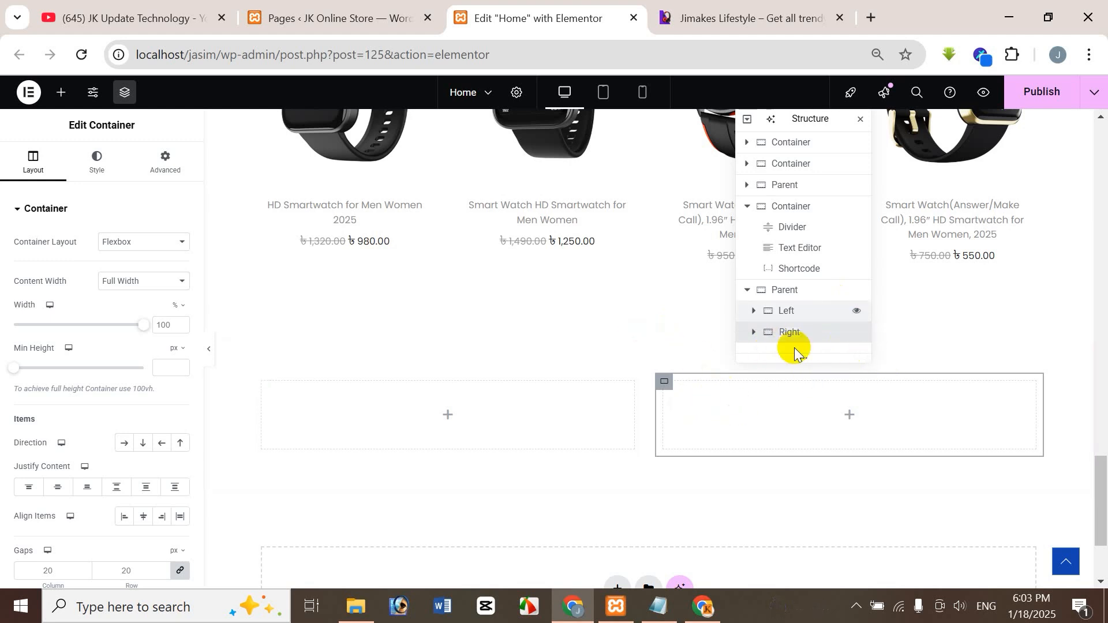
Unlink the margin and padding sides of both the Left and Right containers, leaving them at 0 px.
{"action": "left_click", "coordinate": [790, 312]}
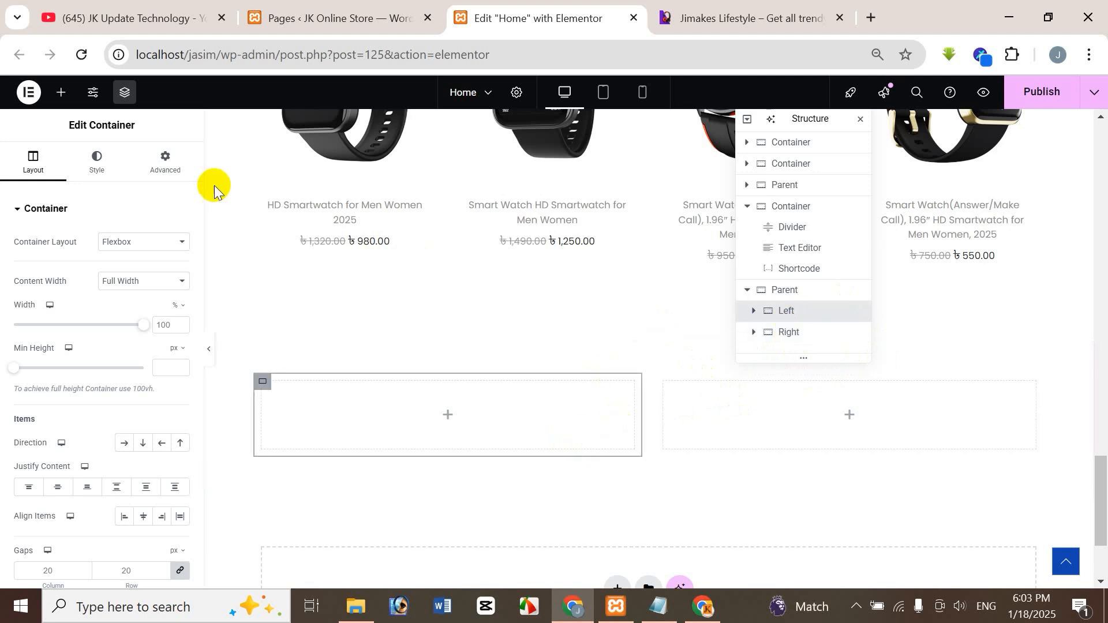
{"action": "left_click", "coordinate": [174, 168]}
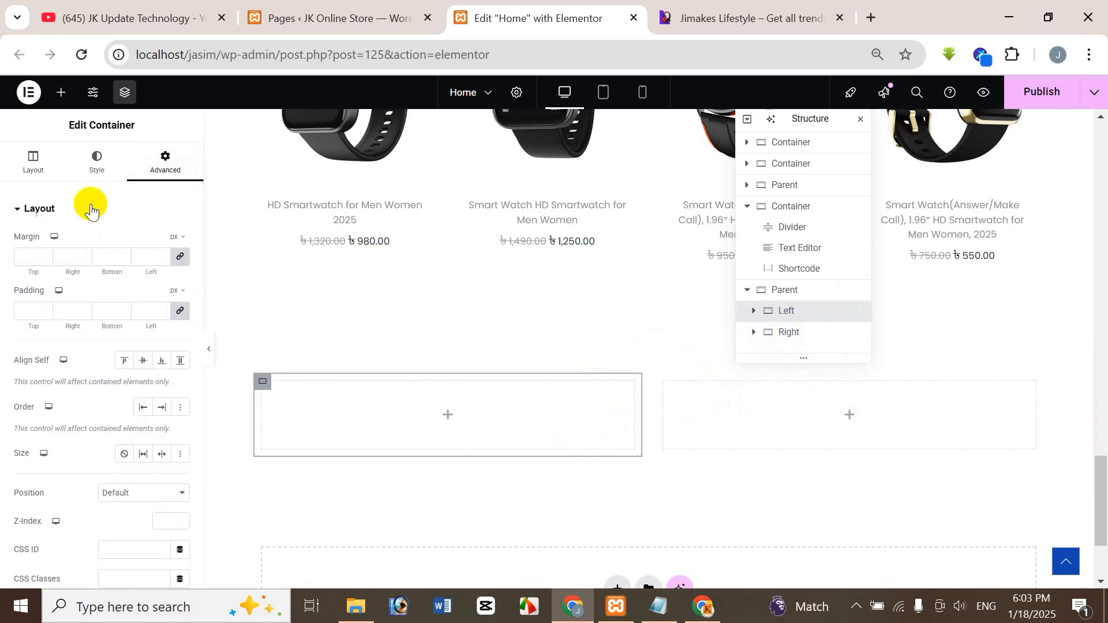
{"action": "left_click", "coordinate": [180, 256]}
{"action": "left_click", "coordinate": [180, 310]}
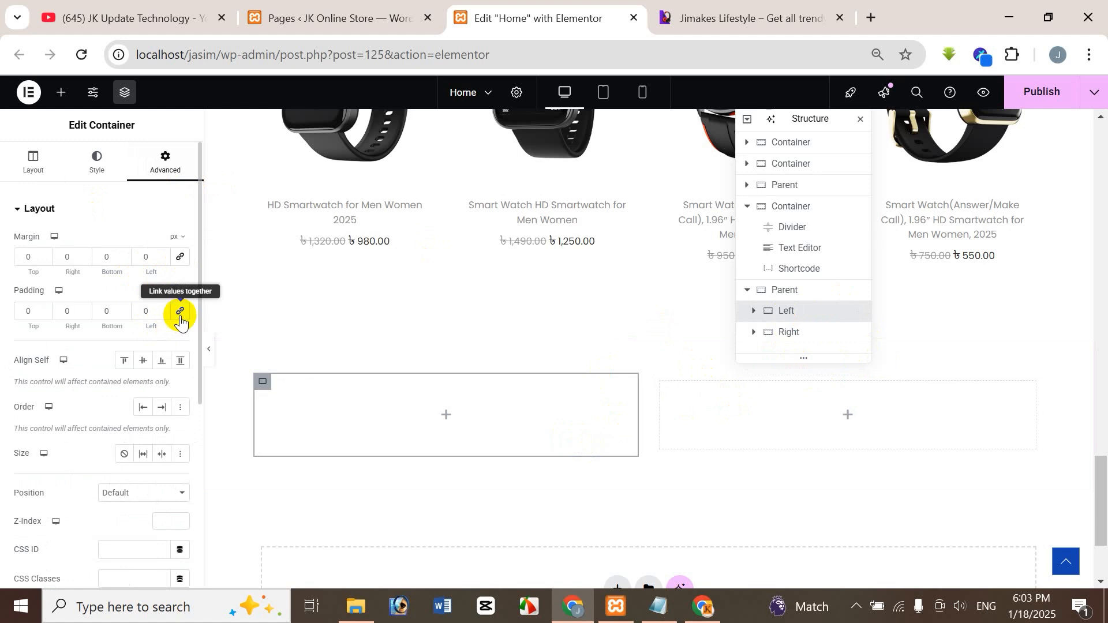
{"action": "left_click", "coordinate": [814, 336]}
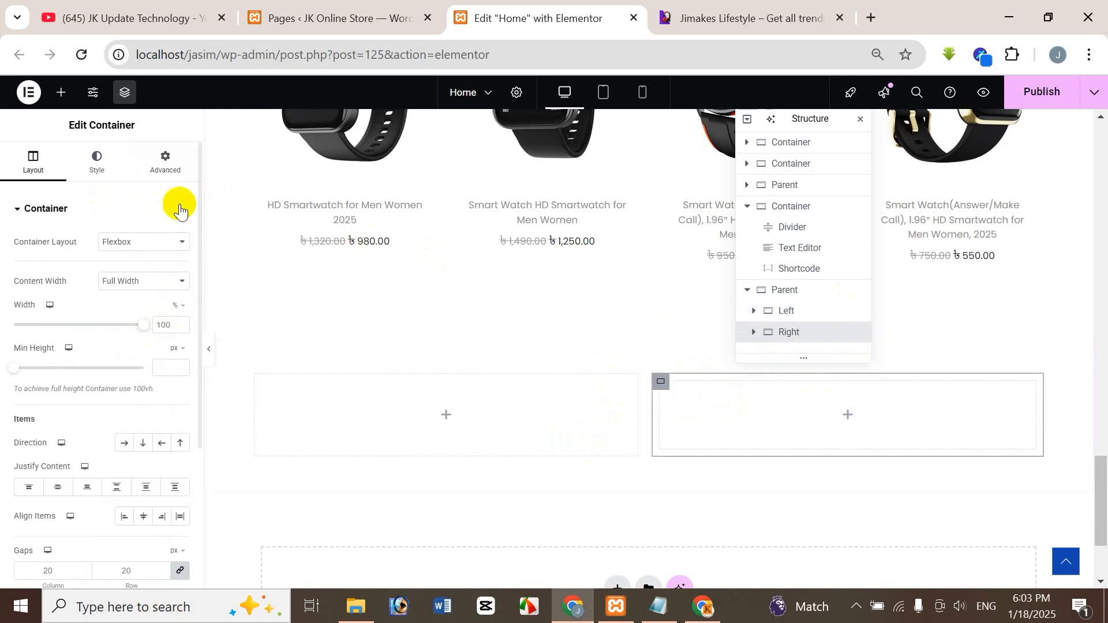
{"action": "left_click", "coordinate": [167, 160]}
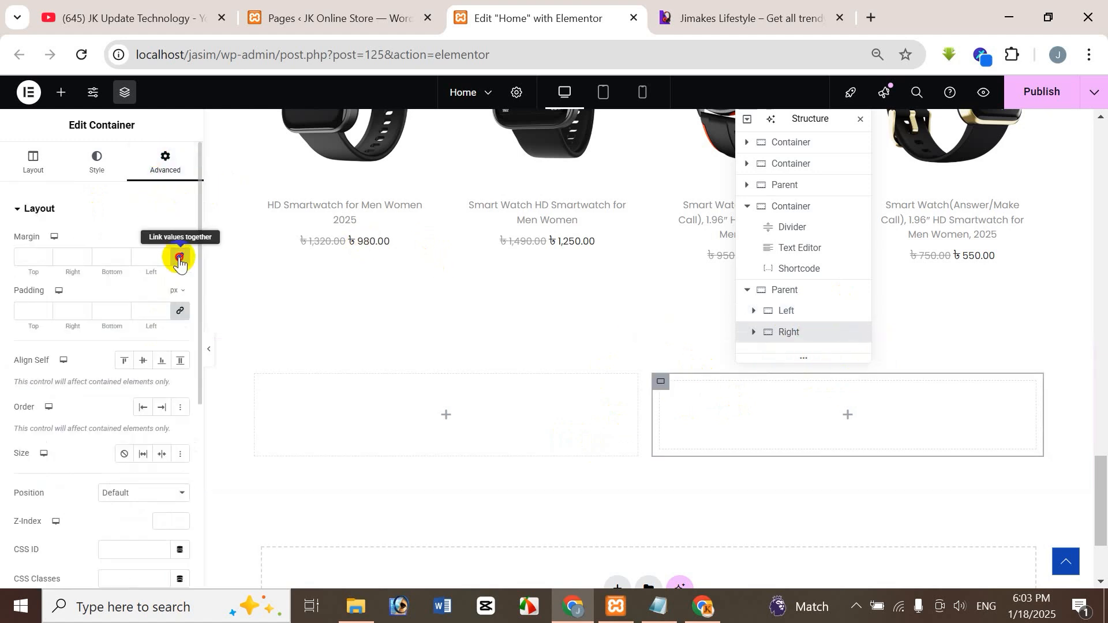
{"action": "left_click", "coordinate": [179, 258]}
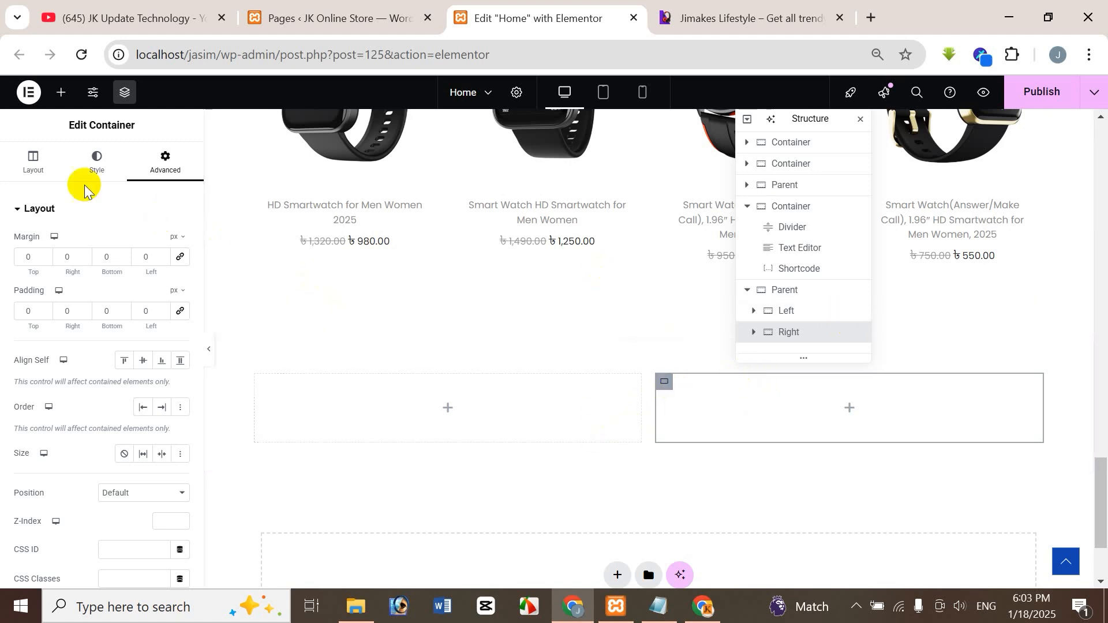
Check the reference banner's column proportions and set the Left container's width to 45%.
{"action": "left_click", "coordinate": [36, 161]}
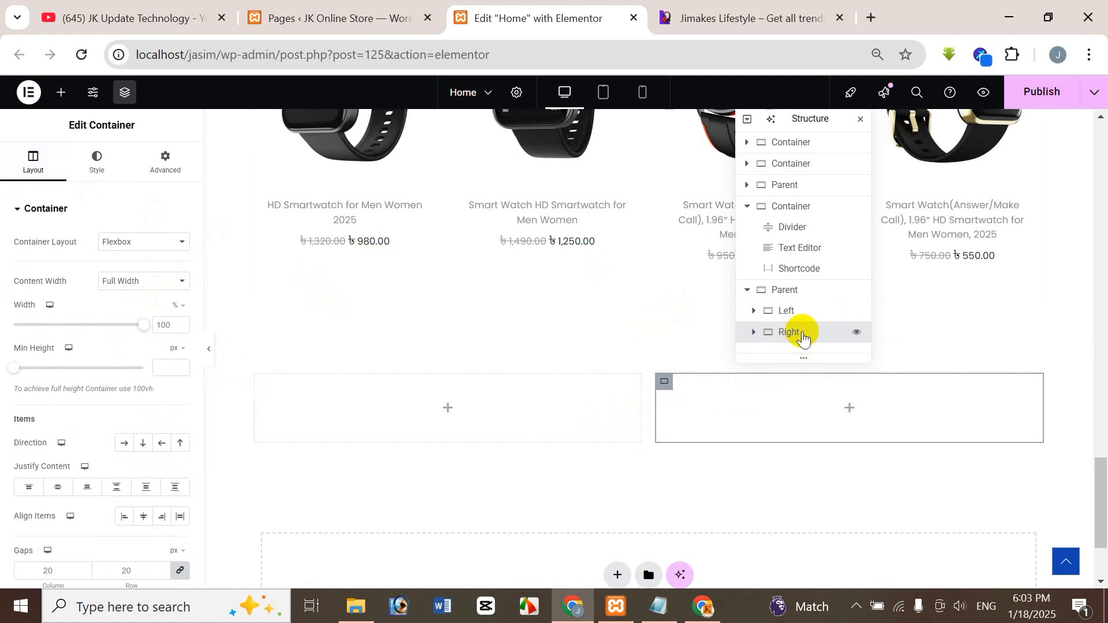
{"action": "left_click", "coordinate": [783, 317]}
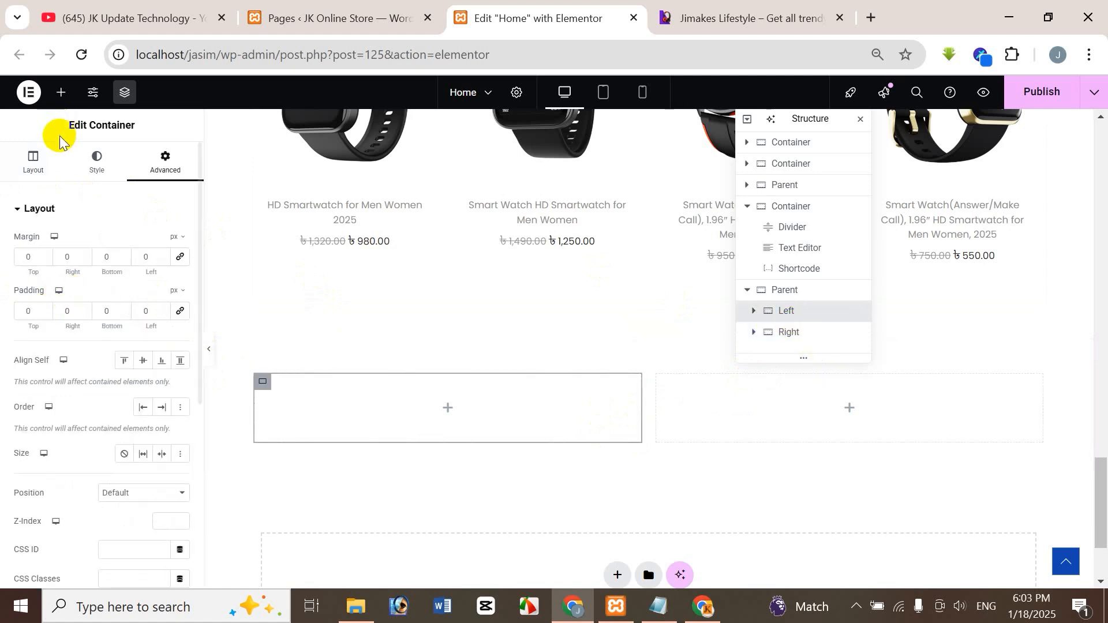
{"action": "left_click", "coordinate": [43, 160]}
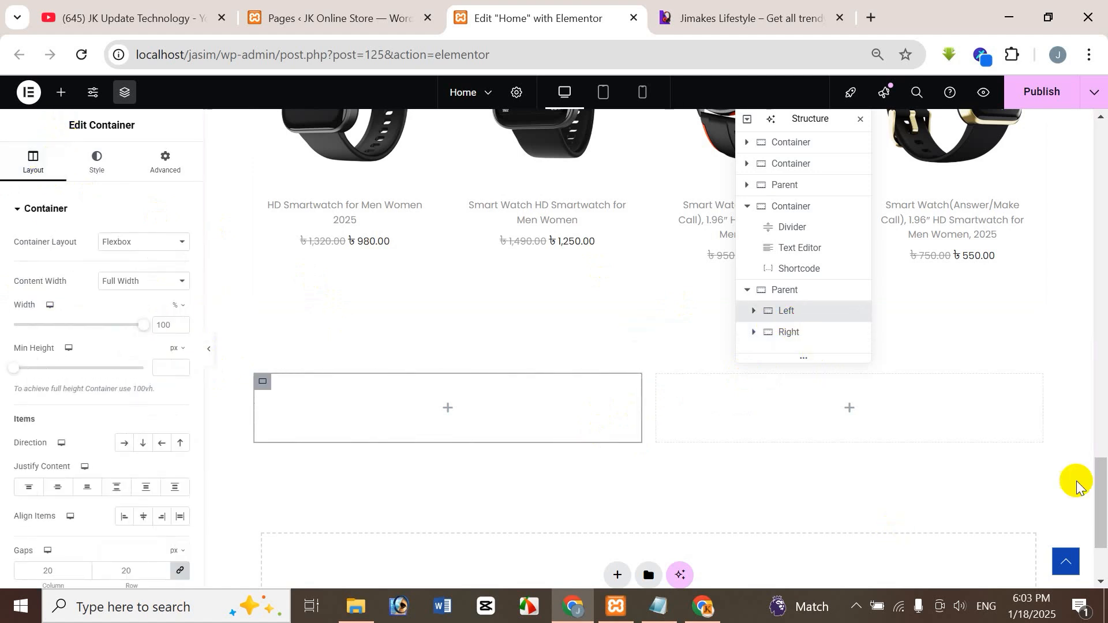
{"action": "left_click", "coordinate": [749, 13]}
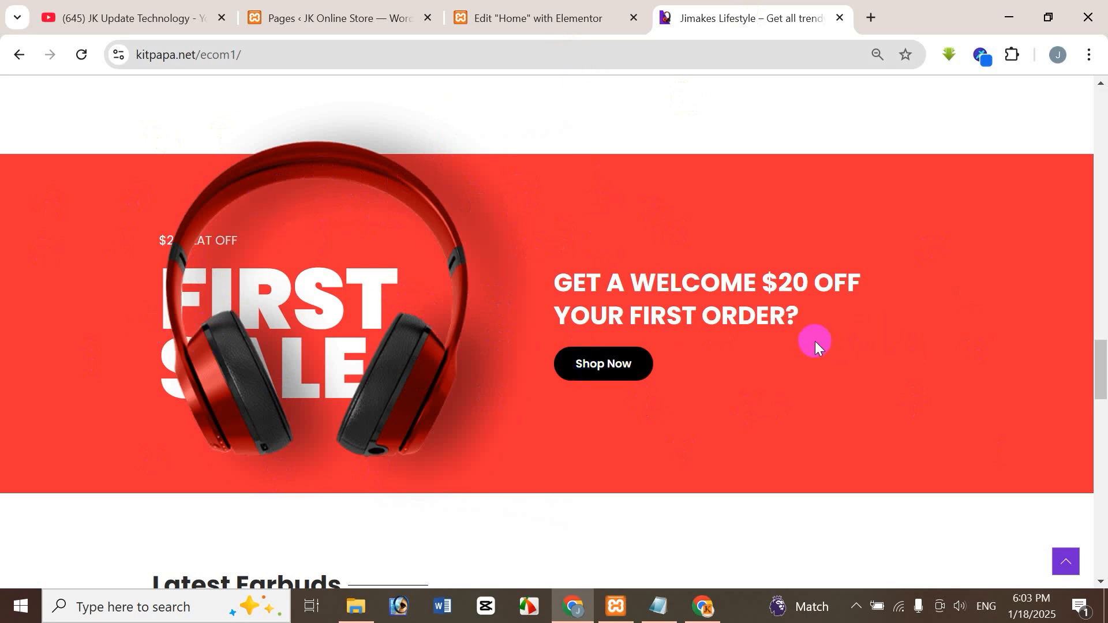
{"action": "left_click", "coordinate": [538, 13]}
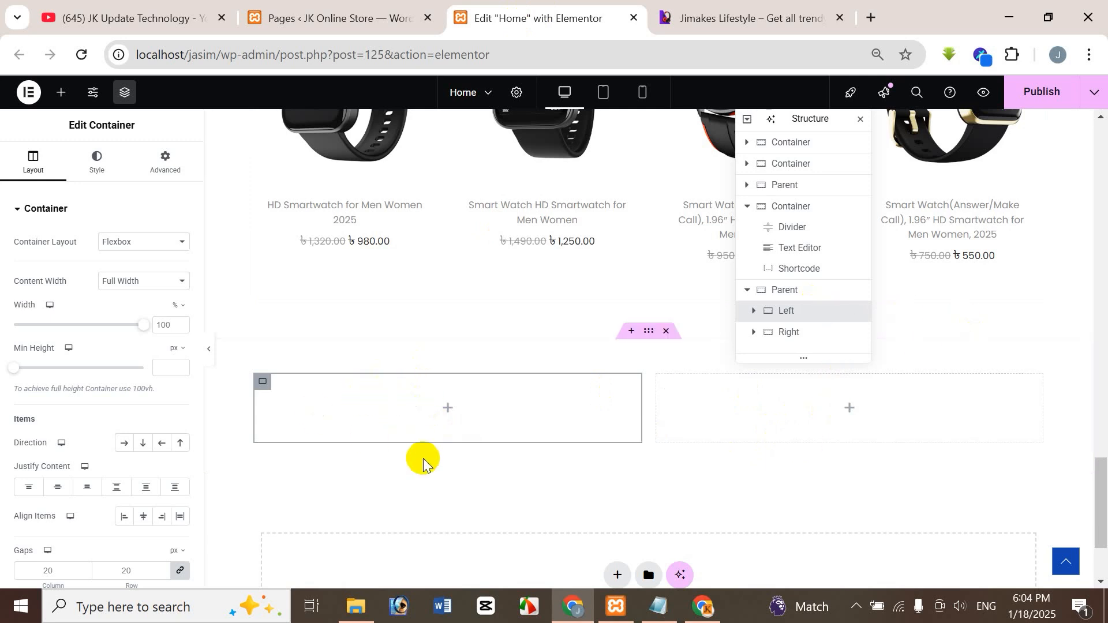
{"action": "double_click", "coordinate": [167, 328]}
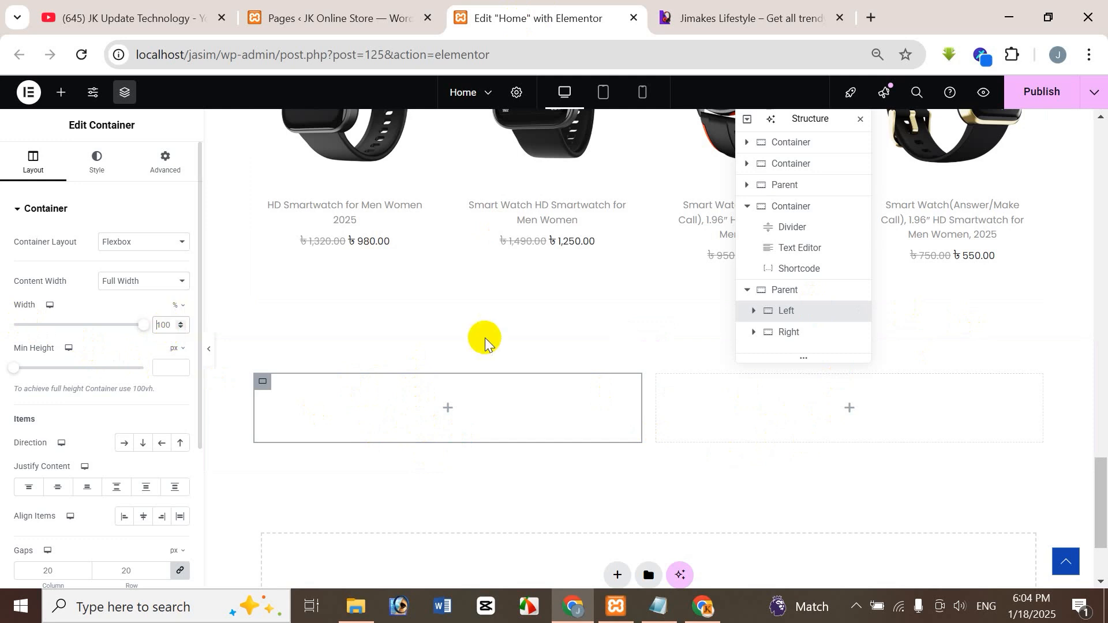
{"action": "type", "text": "45"}
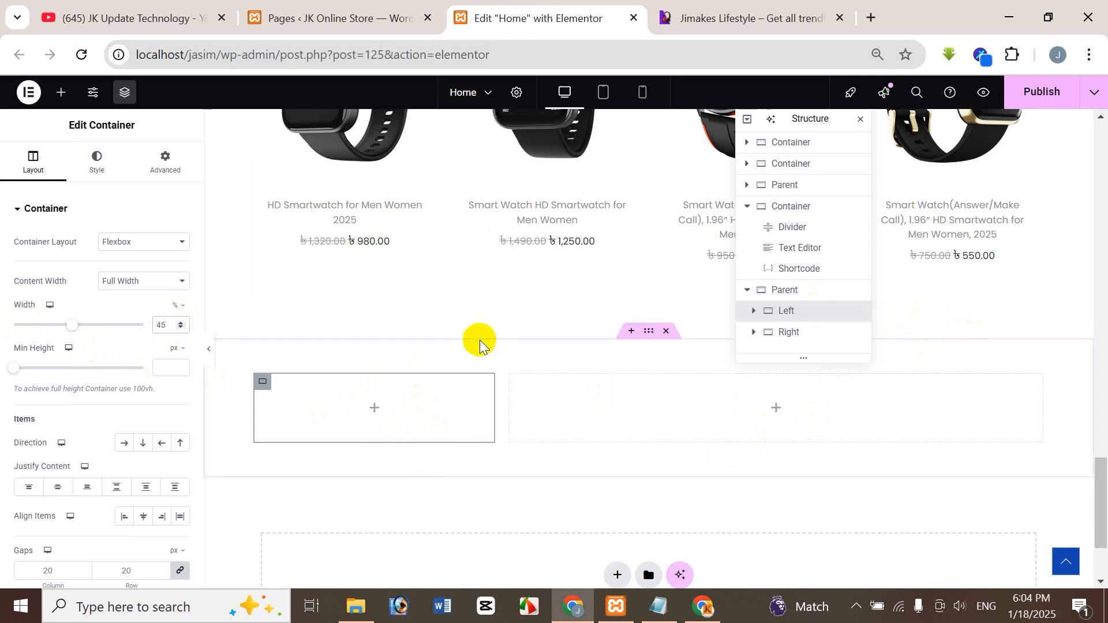
Set the Right container's width to 55%.
{"action": "left_click", "coordinate": [786, 332]}
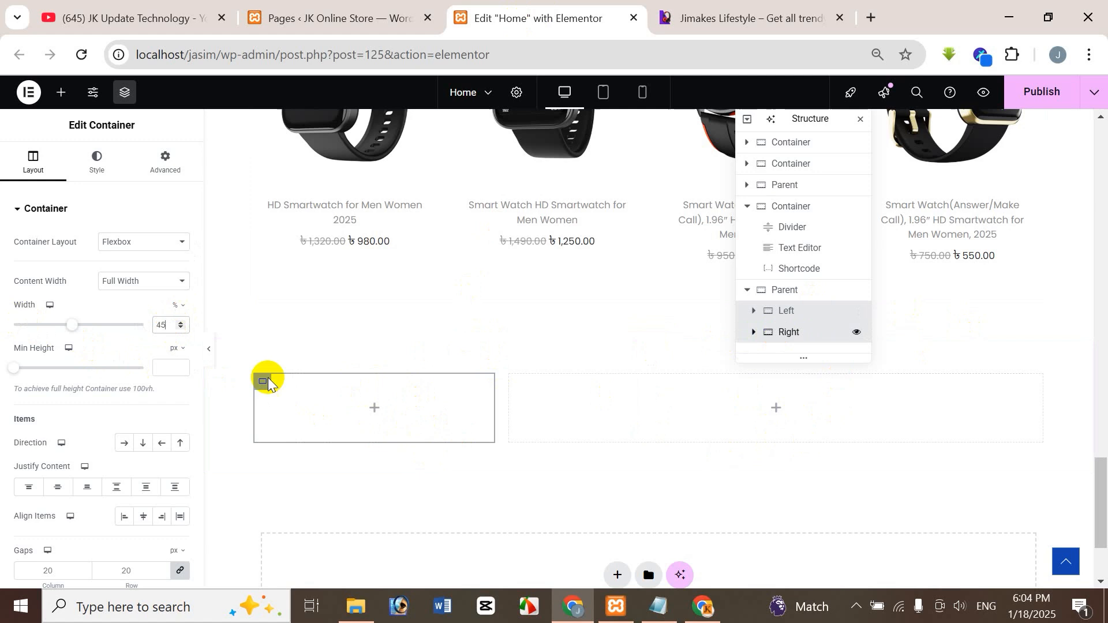
{"action": "left_click", "coordinate": [167, 326]}
{"action": "type", "text": "55"}
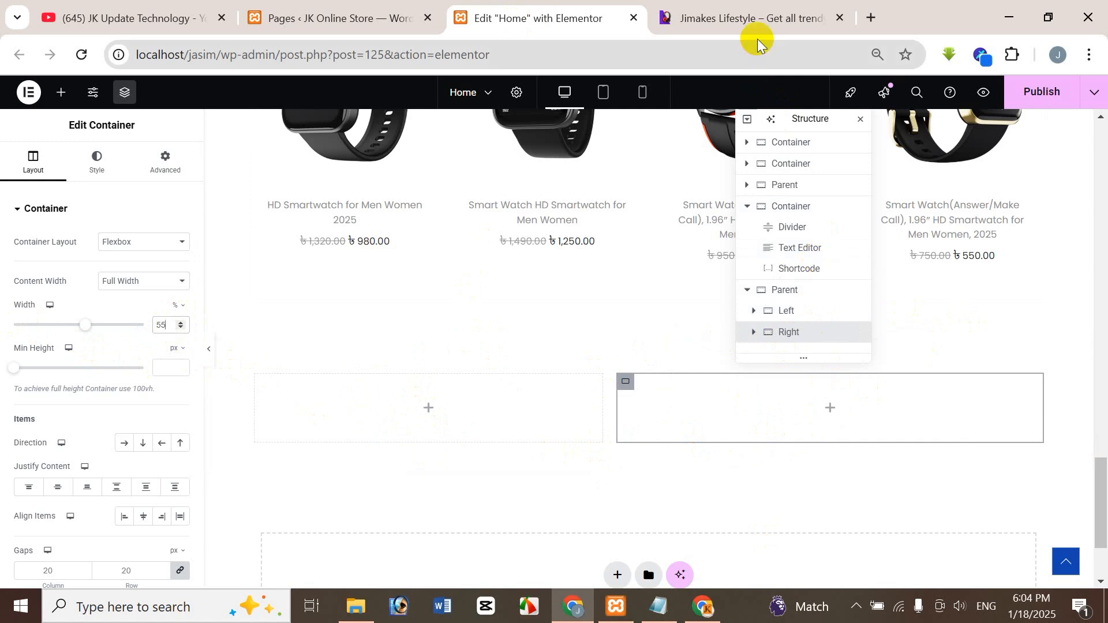
Select the Parent container and open the Smart Color Picker extension on the reference site's First Sale banner.
{"action": "left_click", "coordinate": [751, 23]}
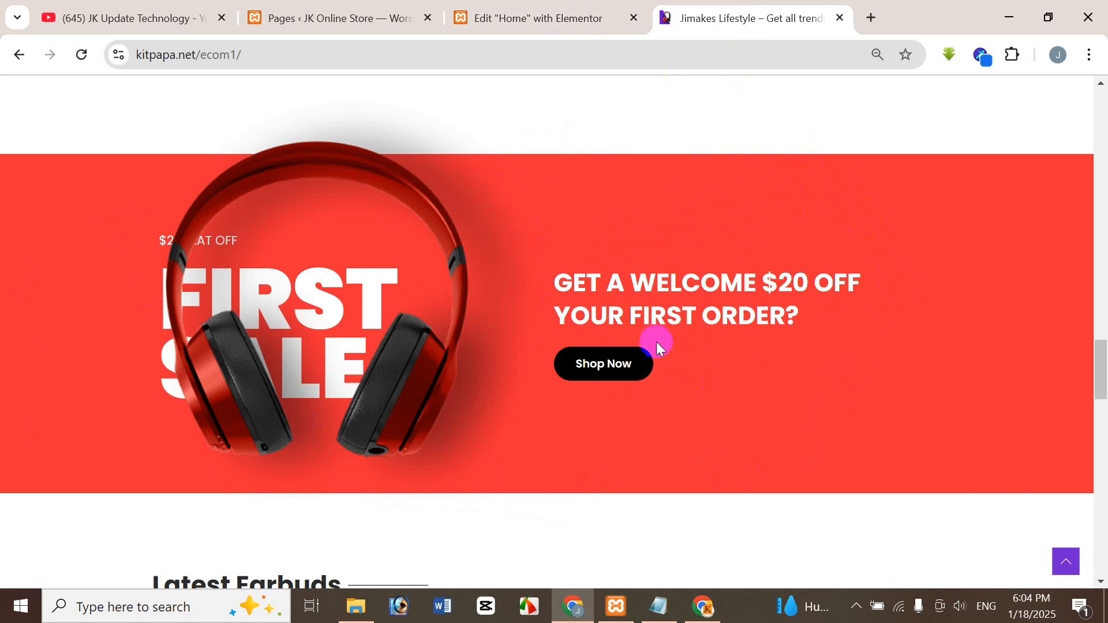
{"action": "left_click", "coordinate": [542, 17]}
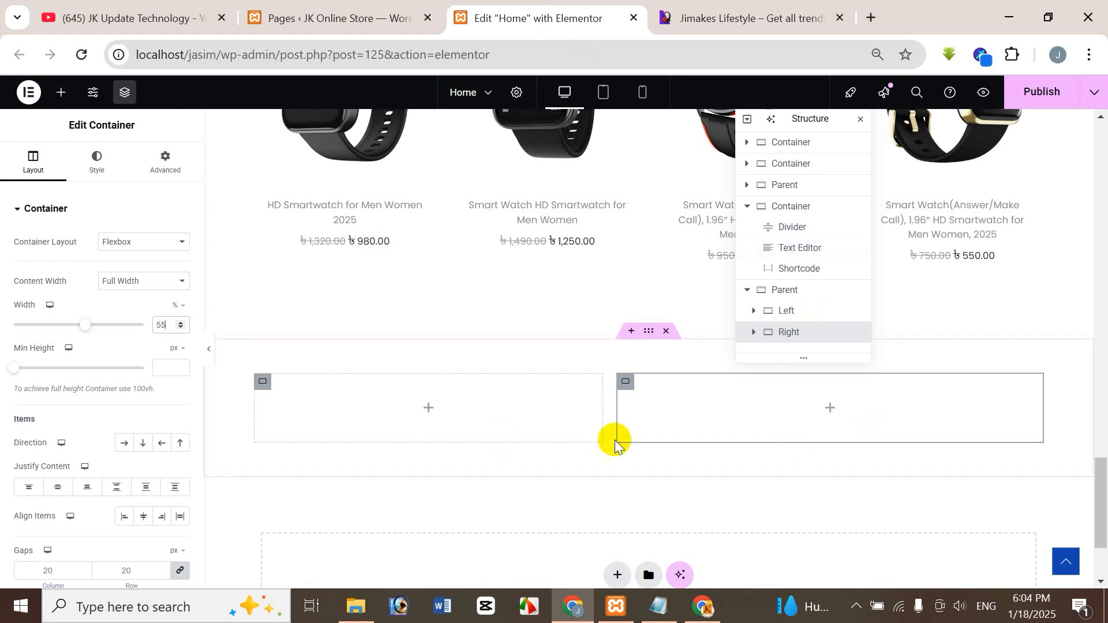
{"action": "left_click", "coordinate": [789, 299]}
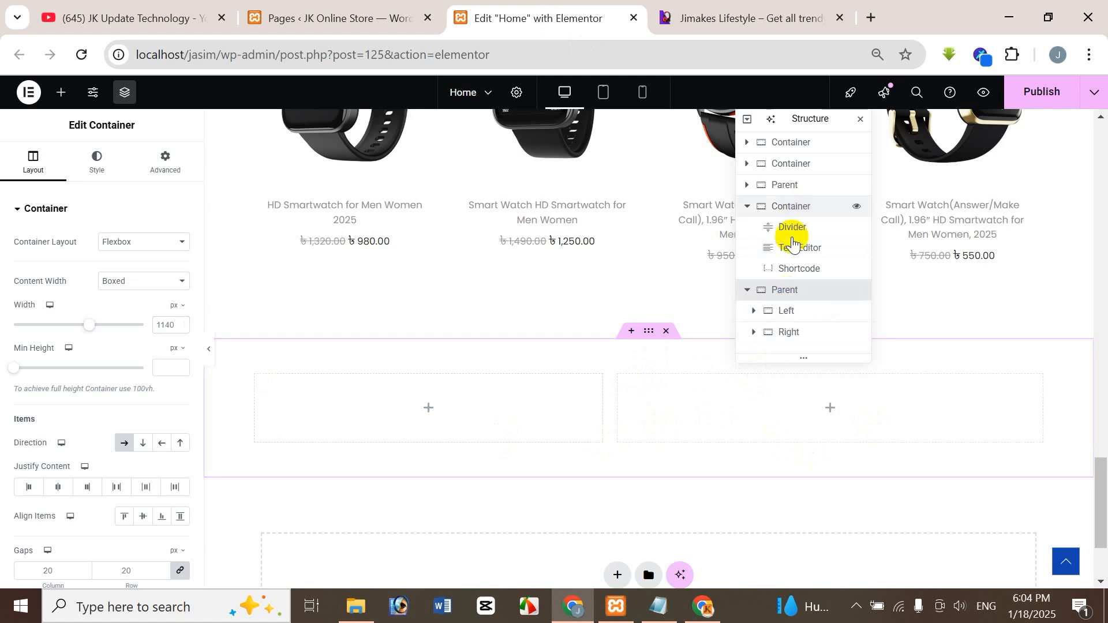
{"action": "left_click", "coordinate": [744, 18]}
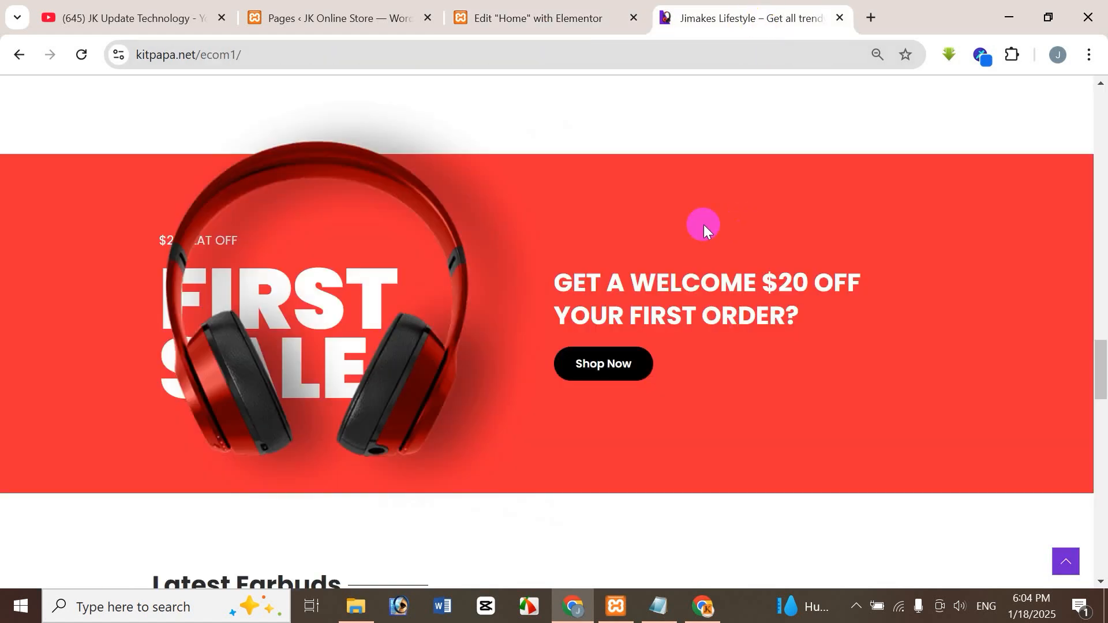
{"action": "left_click", "coordinate": [987, 59]}
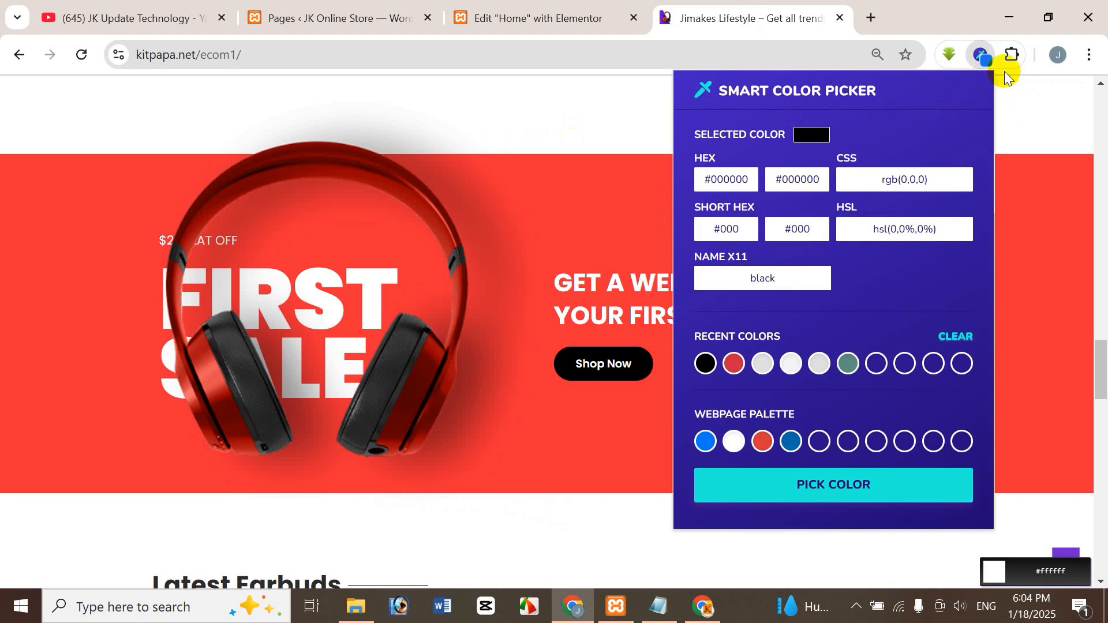
Open Chrome's extensions page from the browser settings in a new tab and go on to the Chrome Web Store.
{"action": "left_click", "coordinate": [872, 19]}
{"action": "left_click", "coordinate": [1089, 55]}
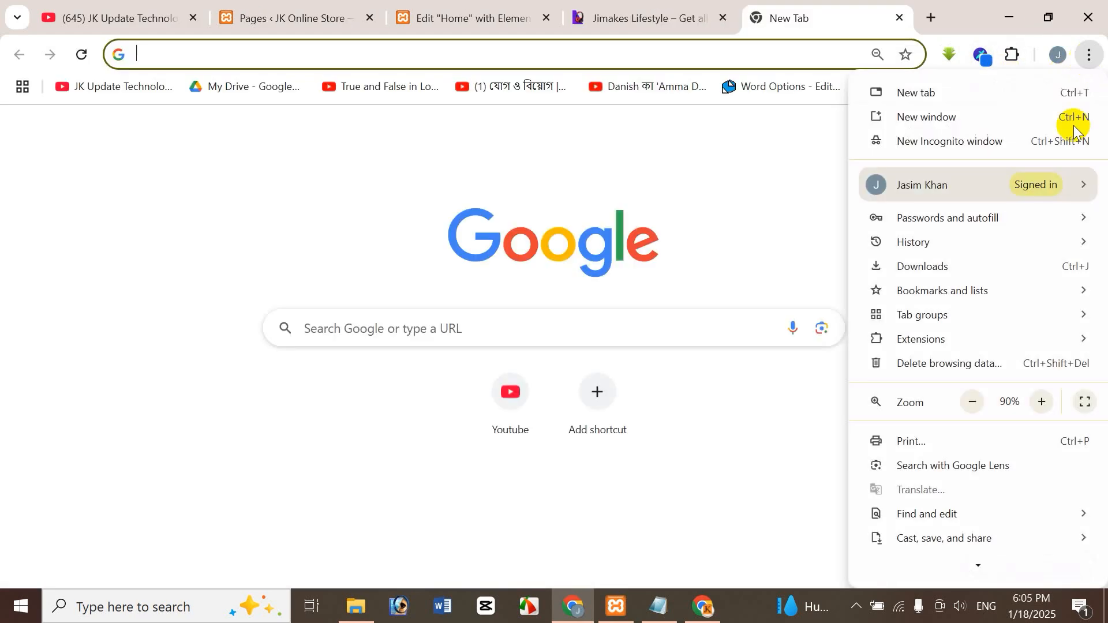
{"action": "left_click", "coordinate": [942, 543]}
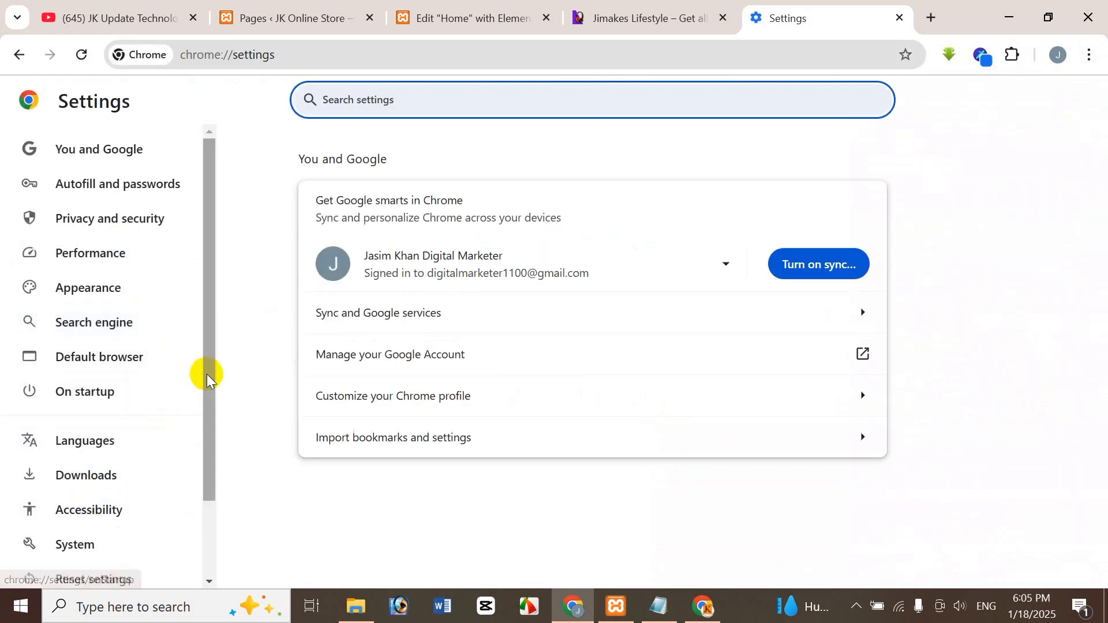
{"action": "scroll", "coordinate": [202, 404], "scroll_direction": "down", "scroll_amount": 3}
{"action": "left_click", "coordinate": [95, 531]}
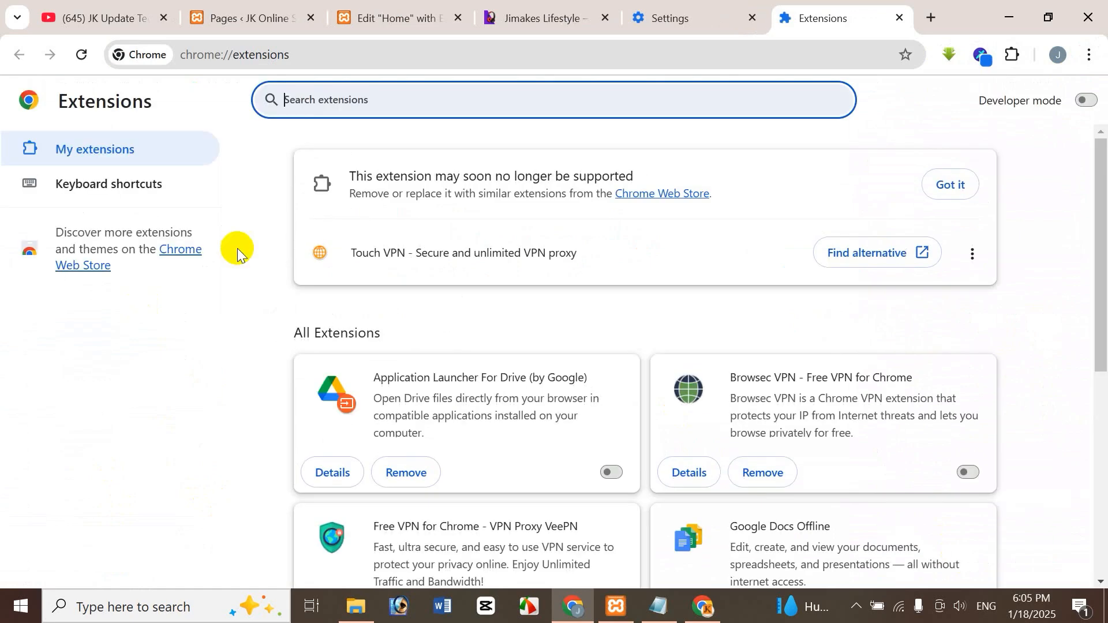
{"action": "left_click", "coordinate": [186, 250]}
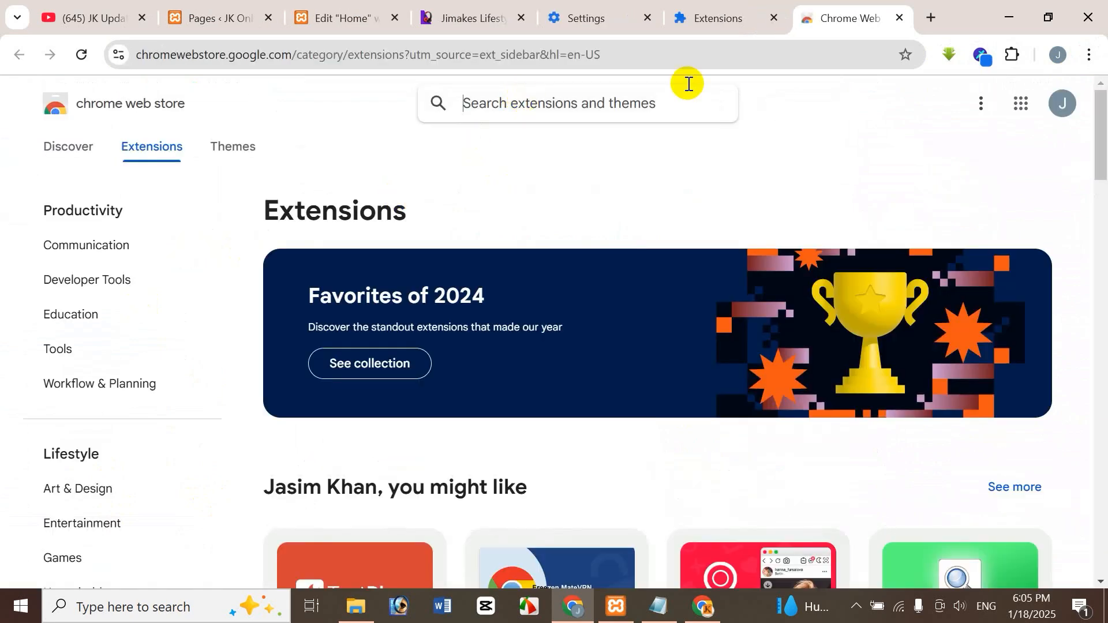
Search the Chrome Web Store for "smart color", open the Smart Color Picker page and check the browser's list of pinned extensions.
{"action": "type", "text": "smart col"}
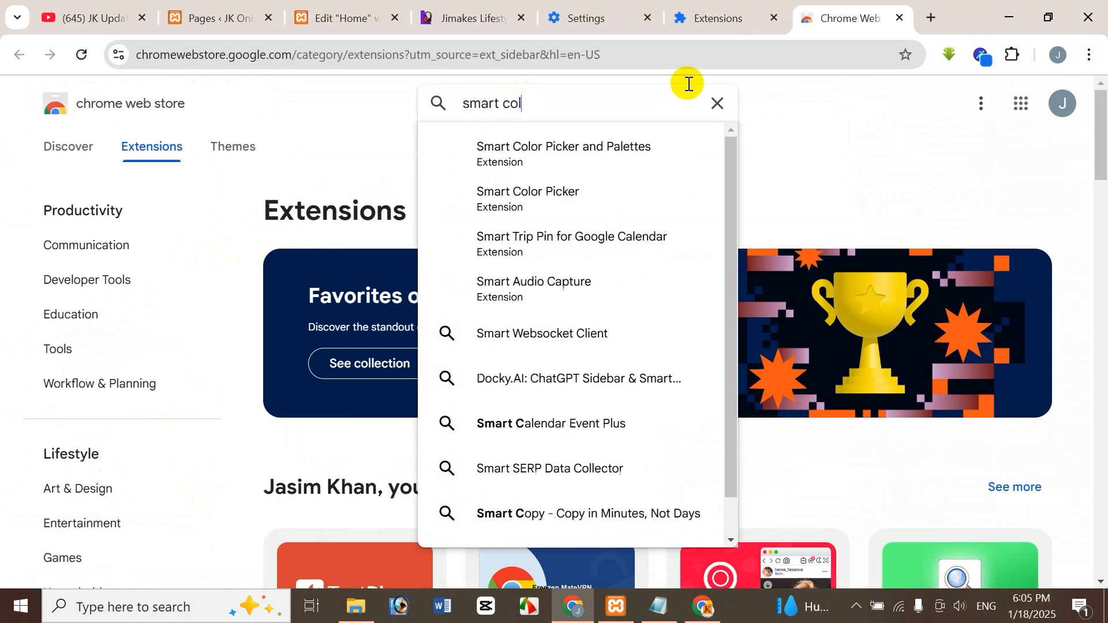
{"action": "type", "text": "or"}
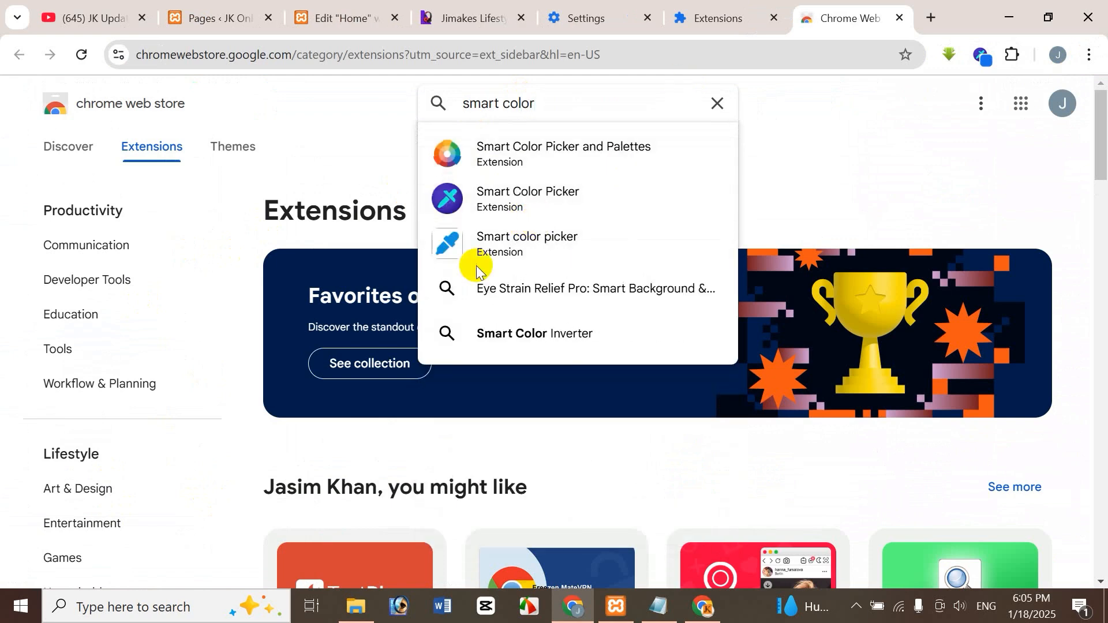
{"action": "left_click", "coordinate": [495, 195]}
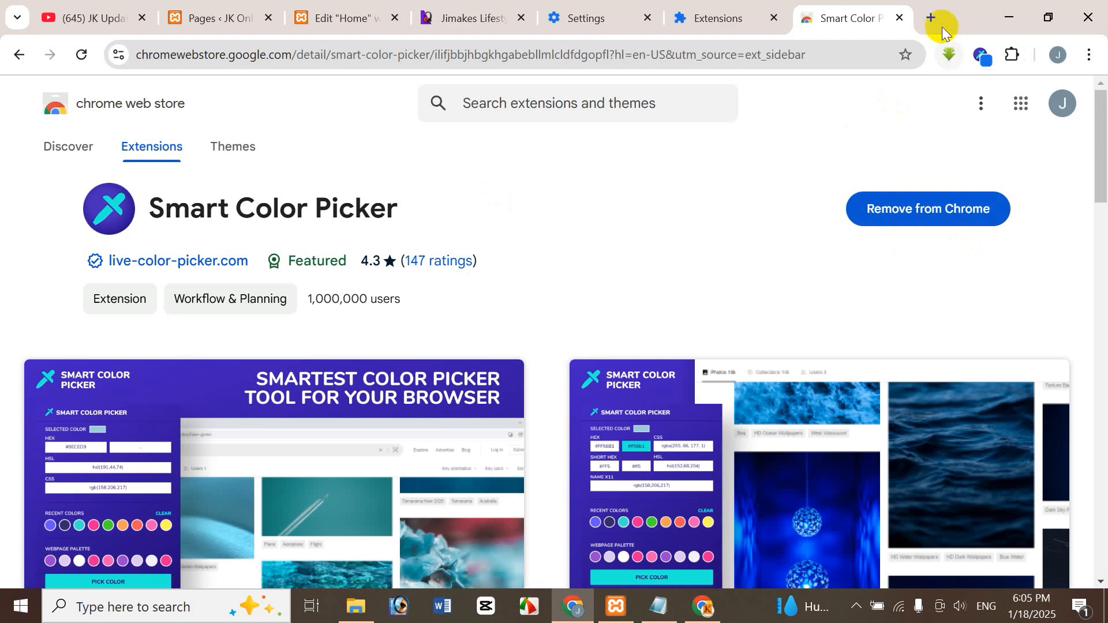
{"action": "left_click", "coordinate": [966, 218]}
{"action": "left_click", "coordinate": [1012, 55]}
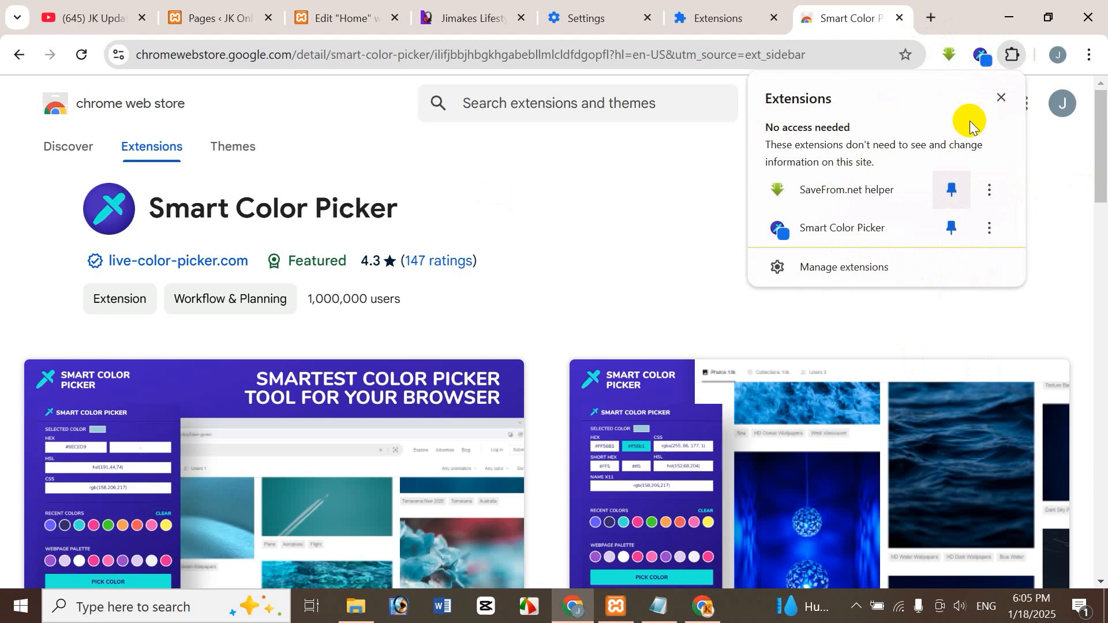
{"action": "left_click", "coordinate": [710, 161]}
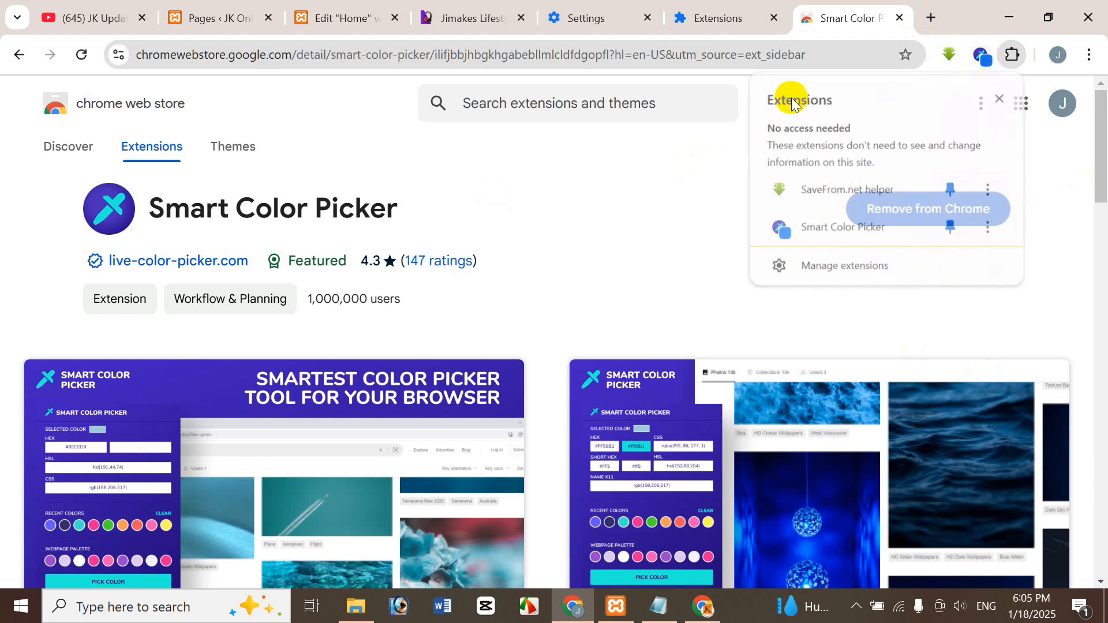
Close the Chrome Web Store, Extensions and Settings pages and return to the reference site's First Sale banner.
{"action": "left_click", "coordinate": [900, 22]}
{"action": "left_click", "coordinate": [894, 19]}
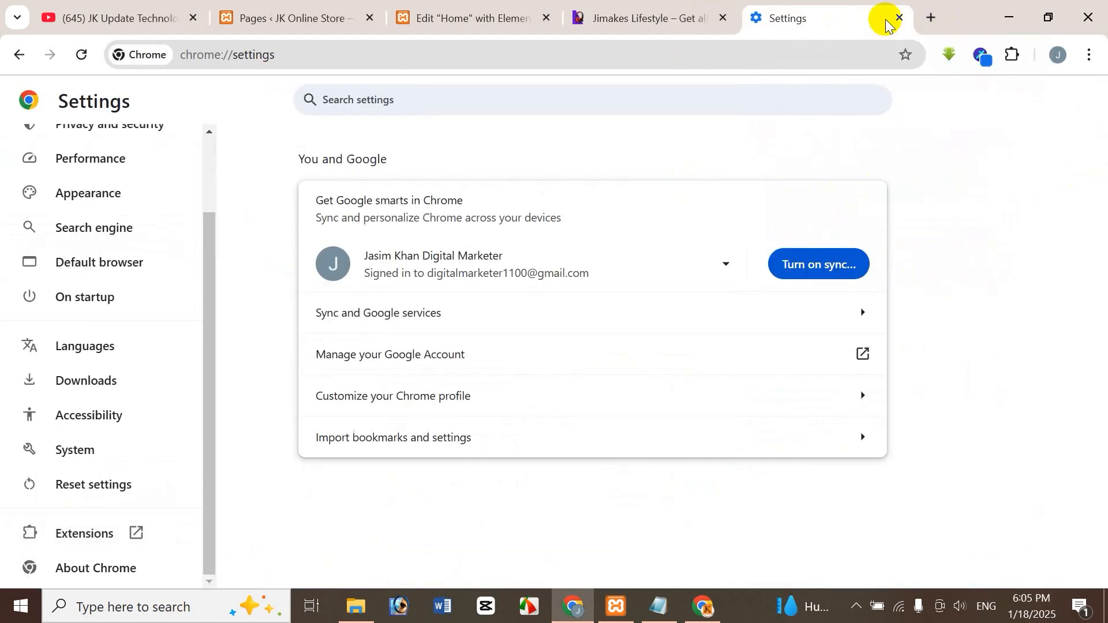
{"action": "left_click", "coordinate": [900, 19]}
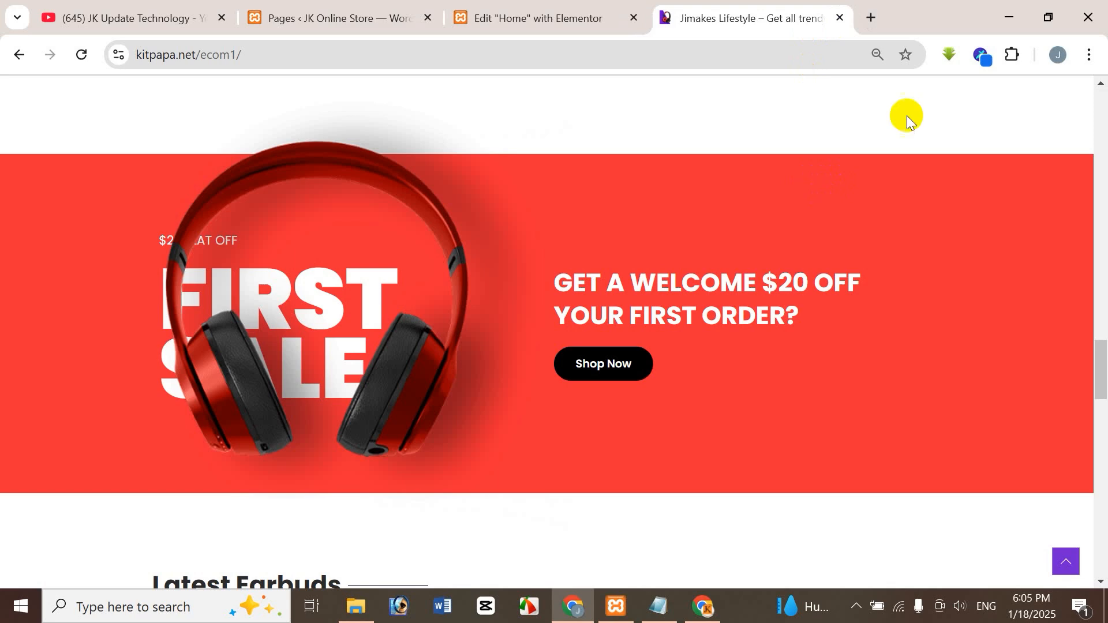
Sample the First Sale banner's red background with Smart Color Picker and copy its HEX code #E82A34.
{"action": "left_click", "coordinate": [982, 57]}
{"action": "left_click", "coordinate": [818, 488]}
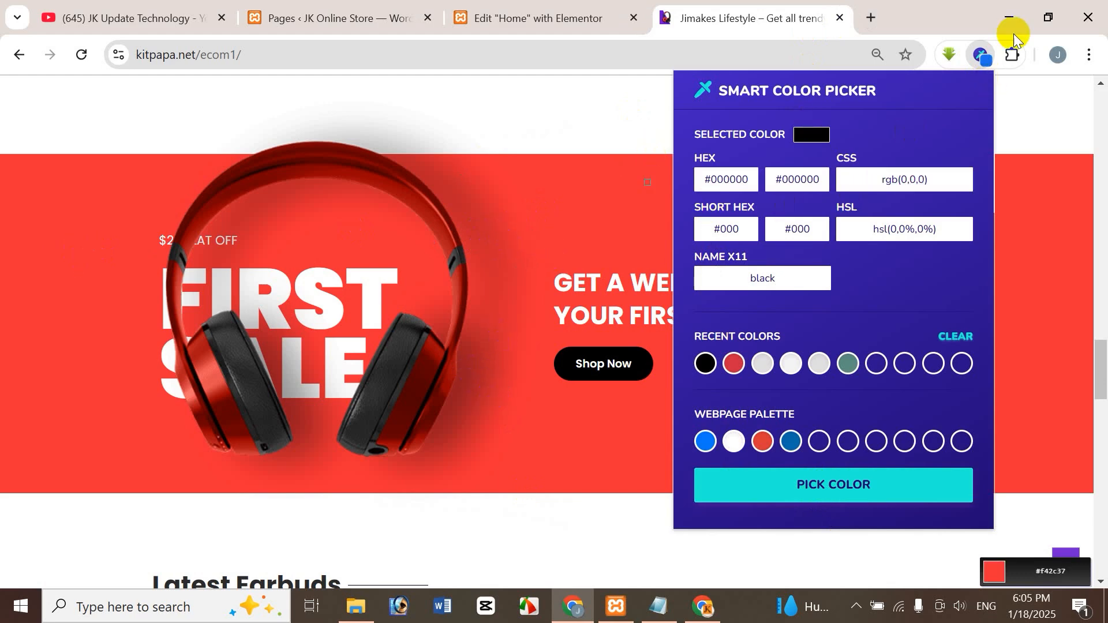
{"action": "left_click", "coordinate": [508, 211]}
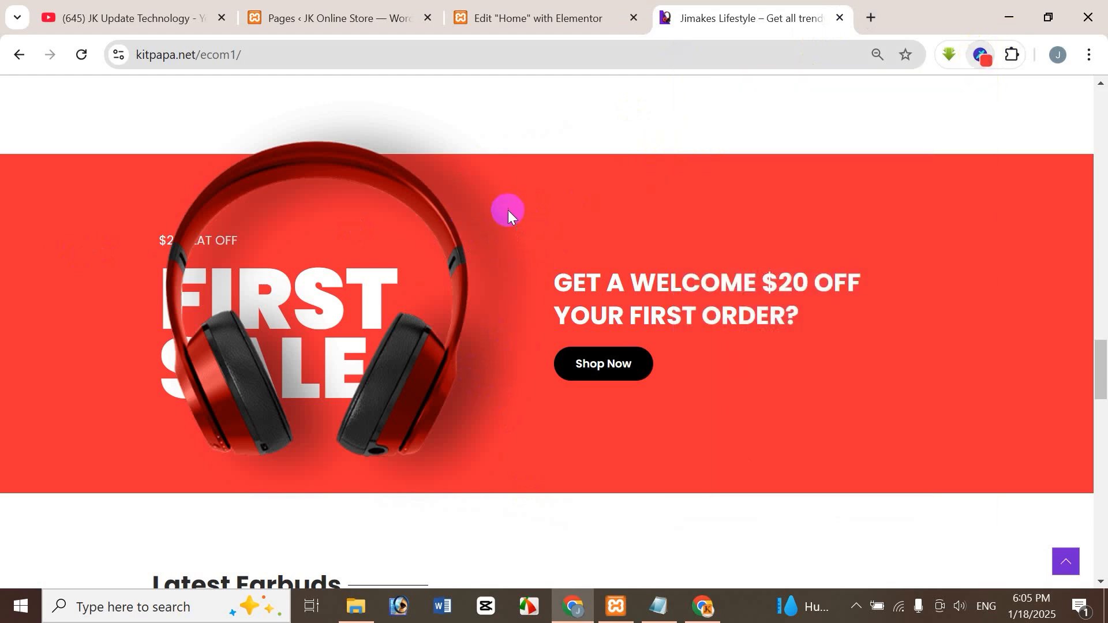
{"action": "left_click", "coordinate": [983, 56]}
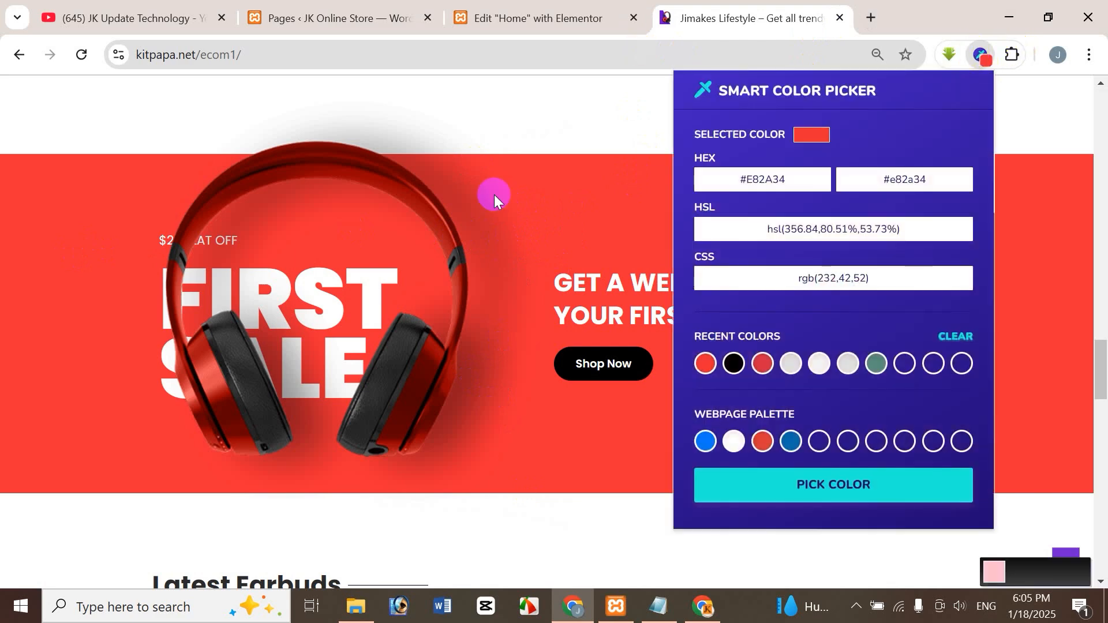
{"action": "left_click", "coordinate": [784, 182]}
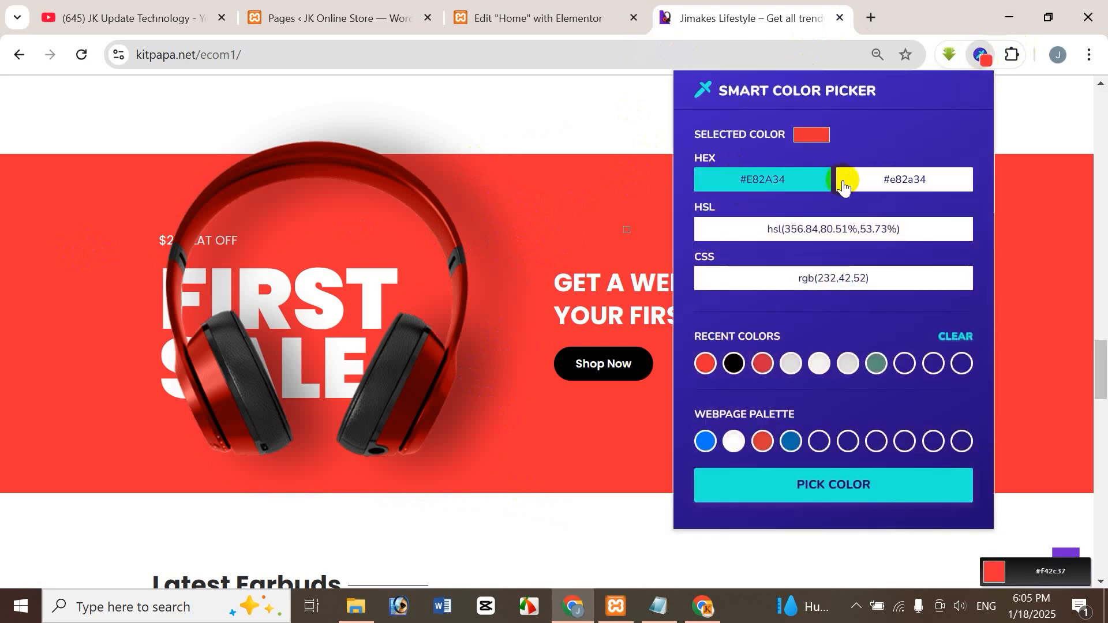
{"action": "left_click", "coordinate": [769, 182]}
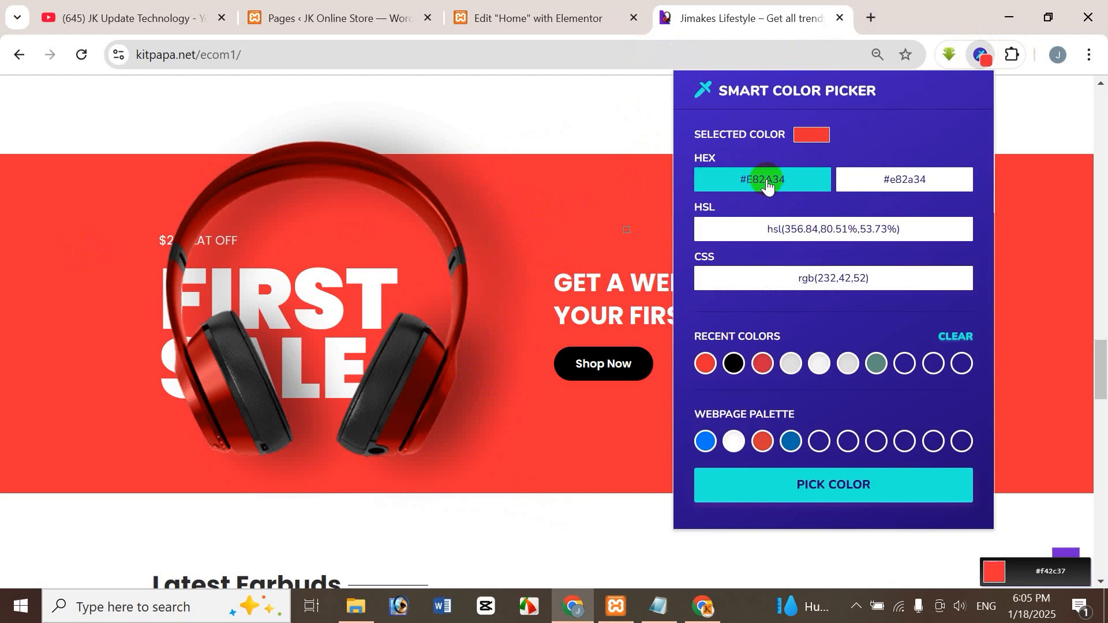
In the Elementor editor, give the Parent container a Classic background with the copied color #E82A34.
{"action": "left_click", "coordinate": [526, 19]}
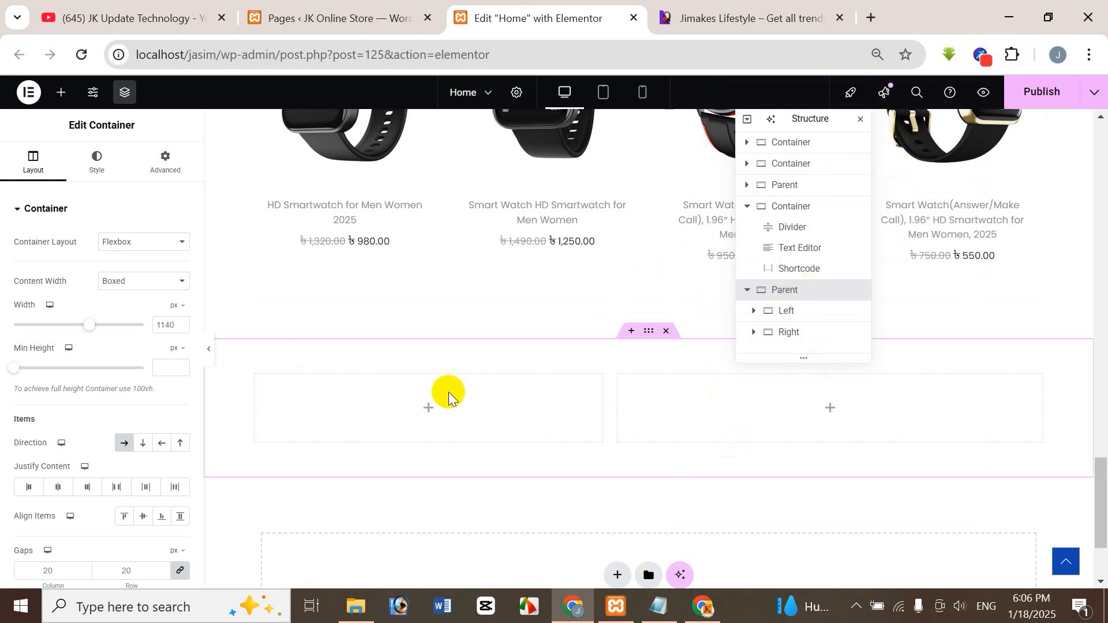
{"action": "left_click", "coordinate": [99, 168]}
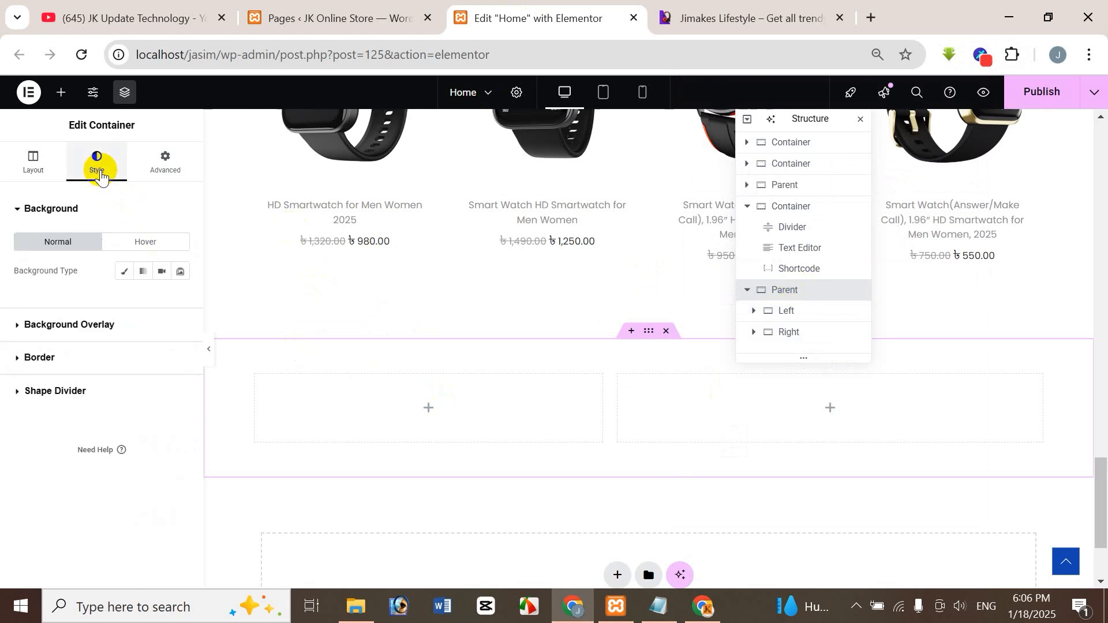
{"action": "left_click", "coordinate": [119, 274]}
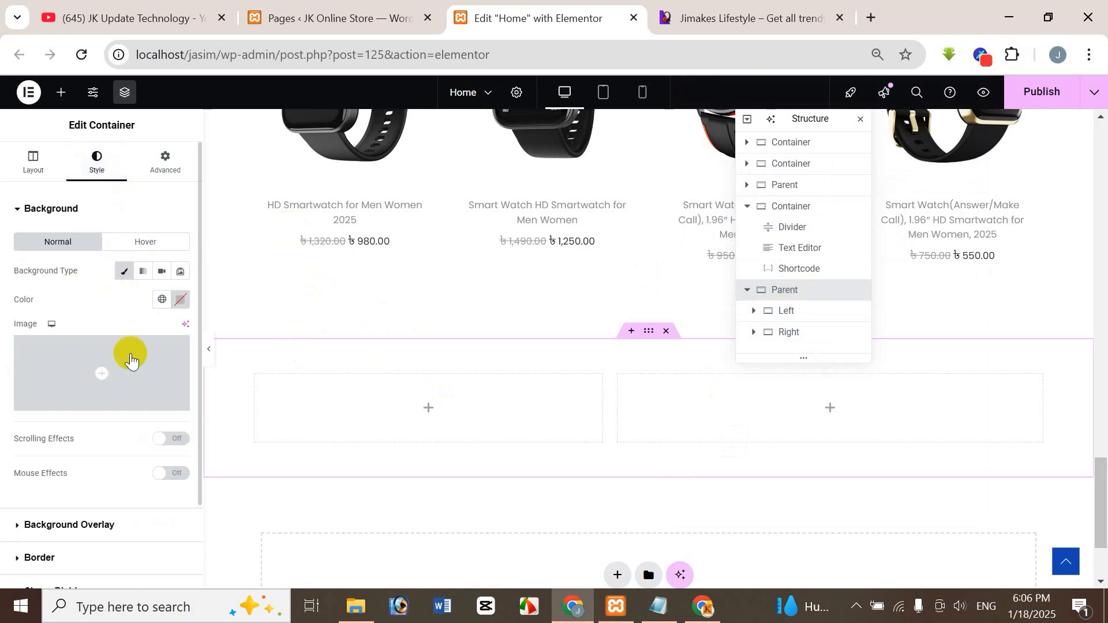
{"action": "left_click", "coordinate": [181, 299]}
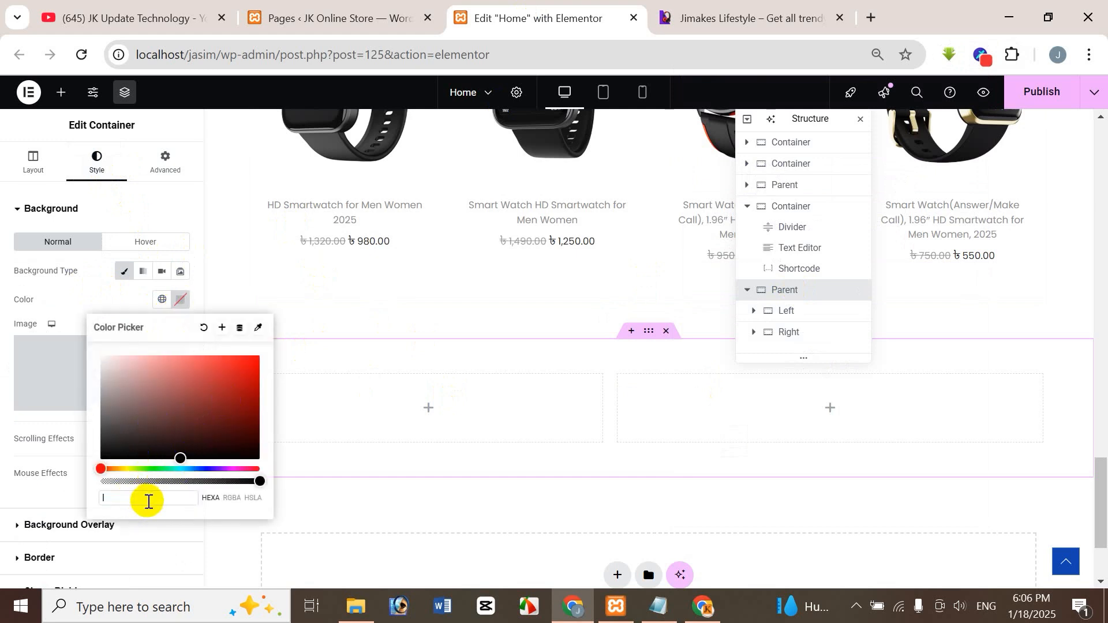
{"action": "type", "text": "#E82A34"}
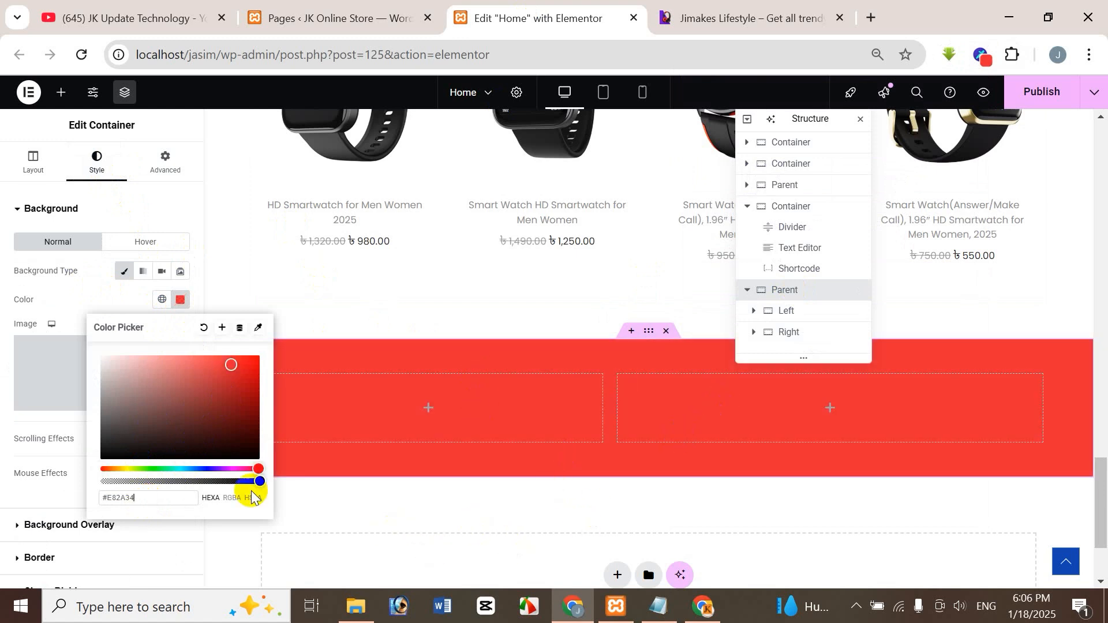
{"action": "left_click", "coordinate": [84, 299]}
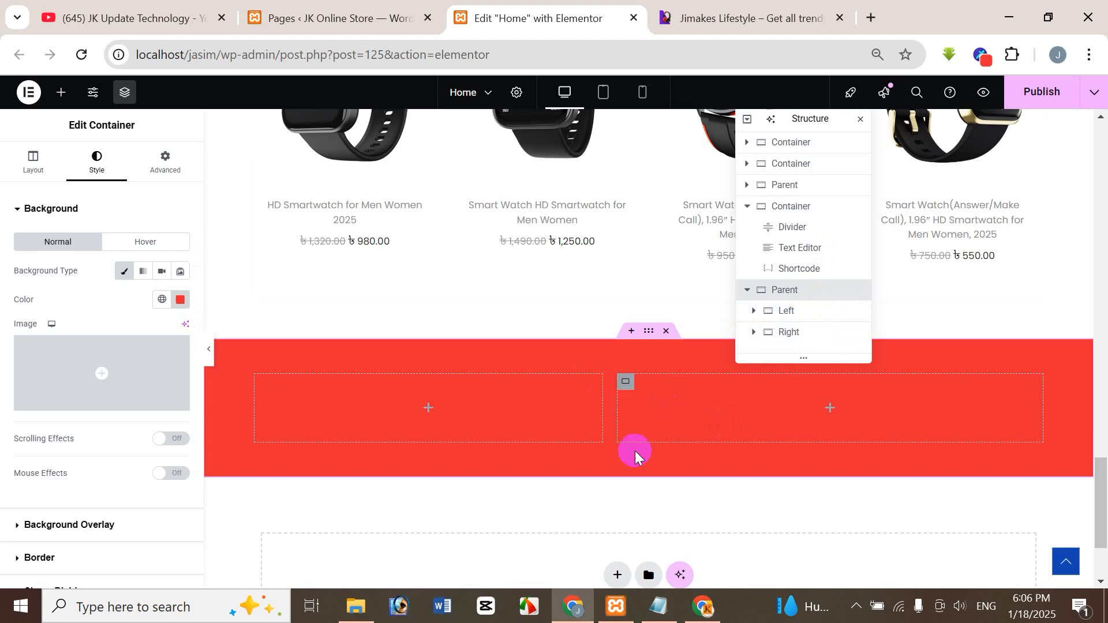
Compare the red container with the reference banner, select the Right container and check the reference's heading and Shop Now button.
{"action": "left_click", "coordinate": [762, 17]}
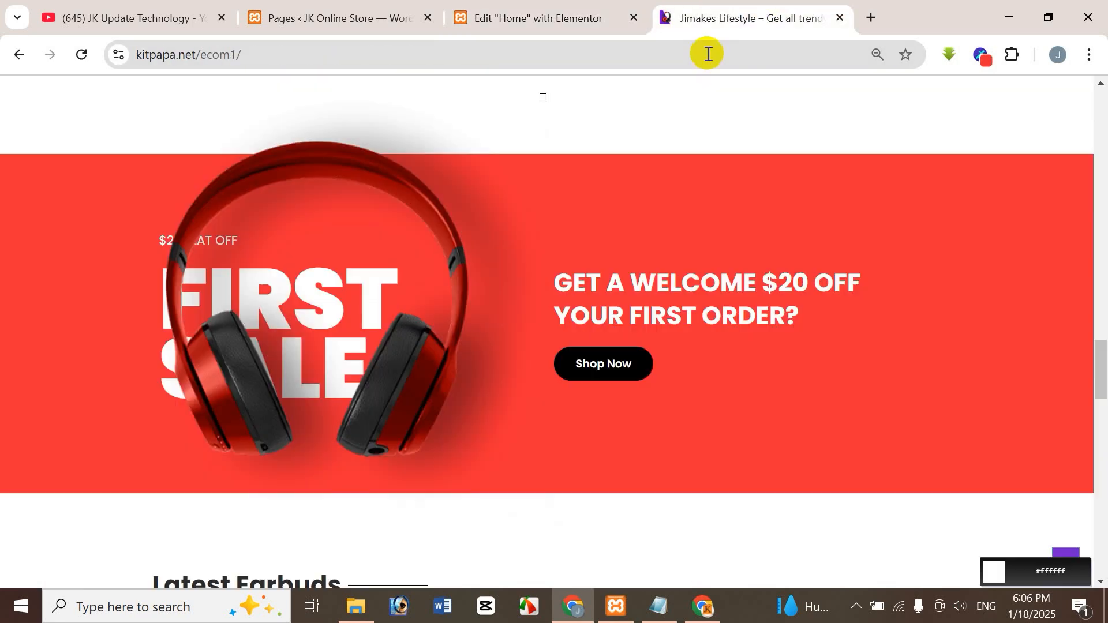
{"action": "left_click", "coordinate": [525, 8]}
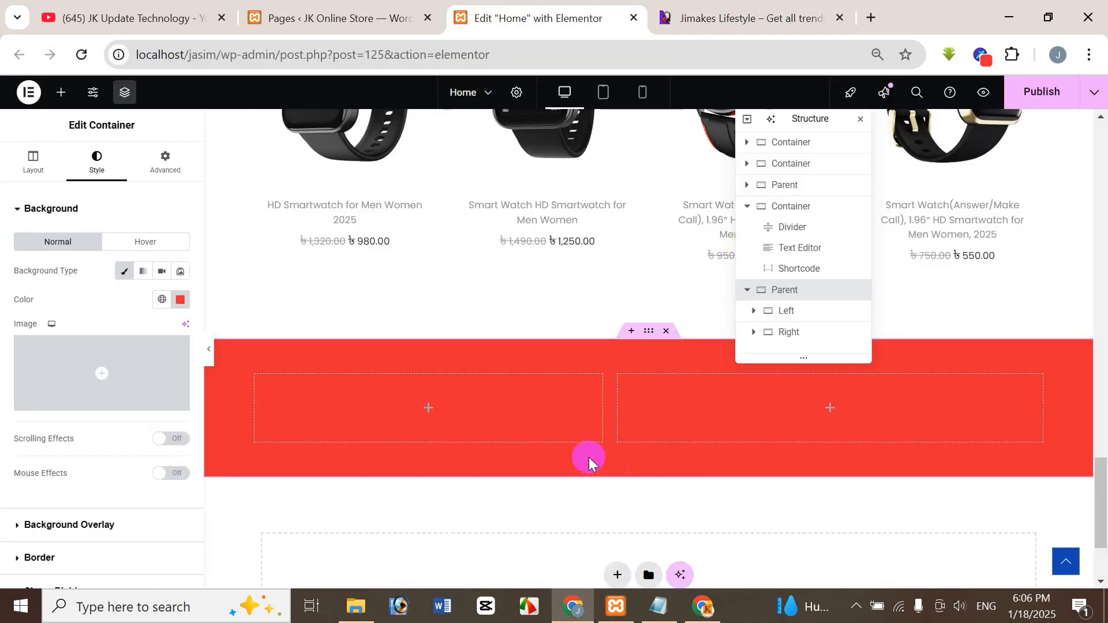
{"action": "left_click", "coordinate": [800, 341]}
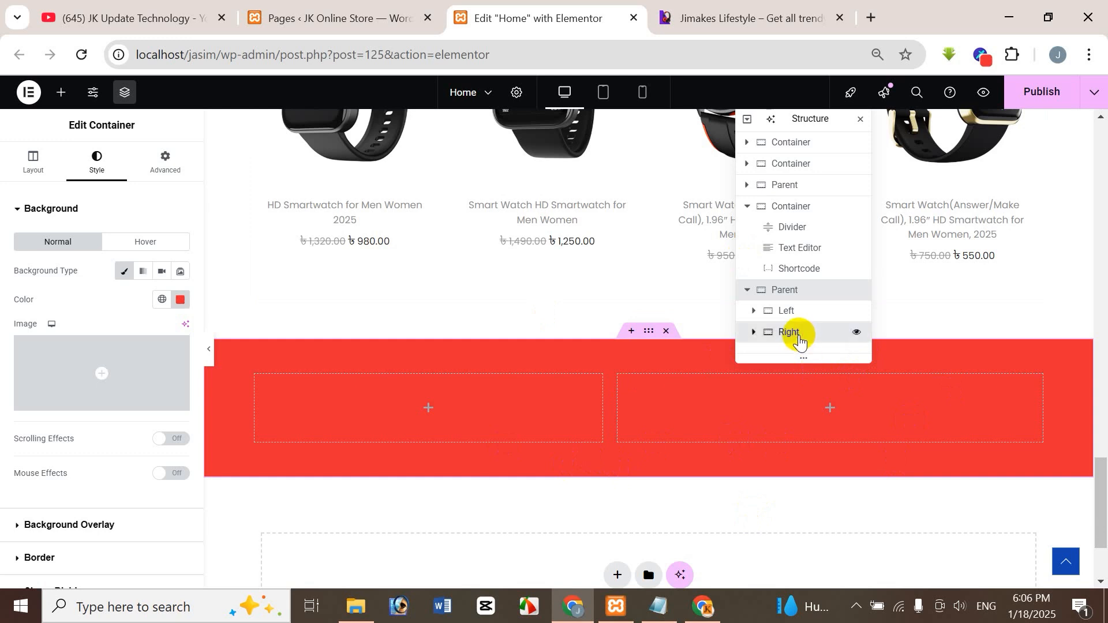
{"action": "left_click", "coordinate": [733, 13]}
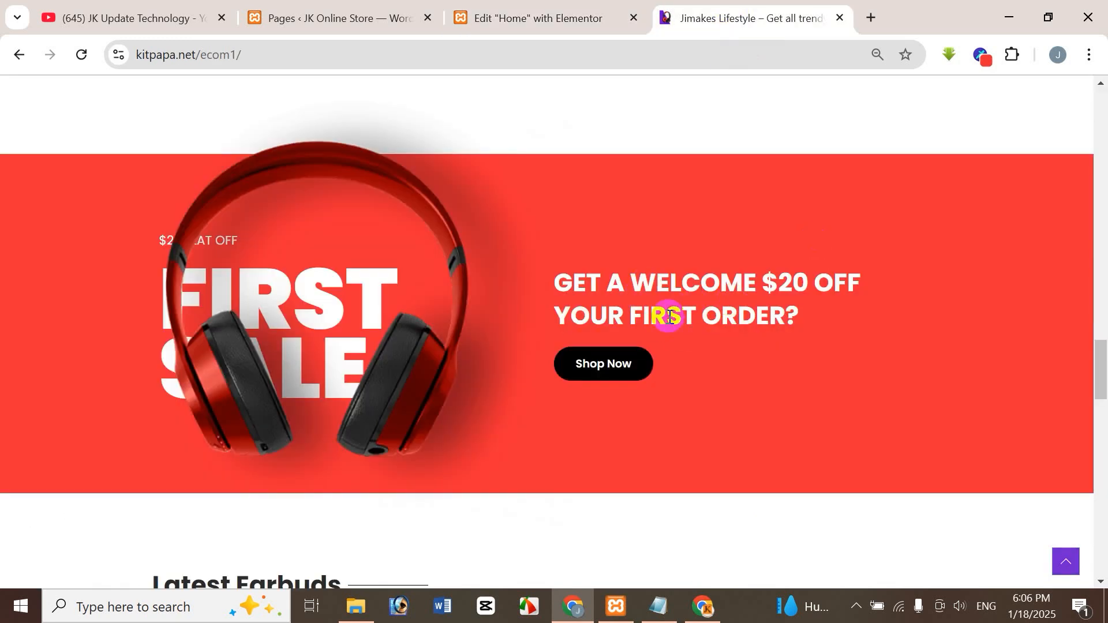
{"action": "left_click", "coordinate": [540, 17]}
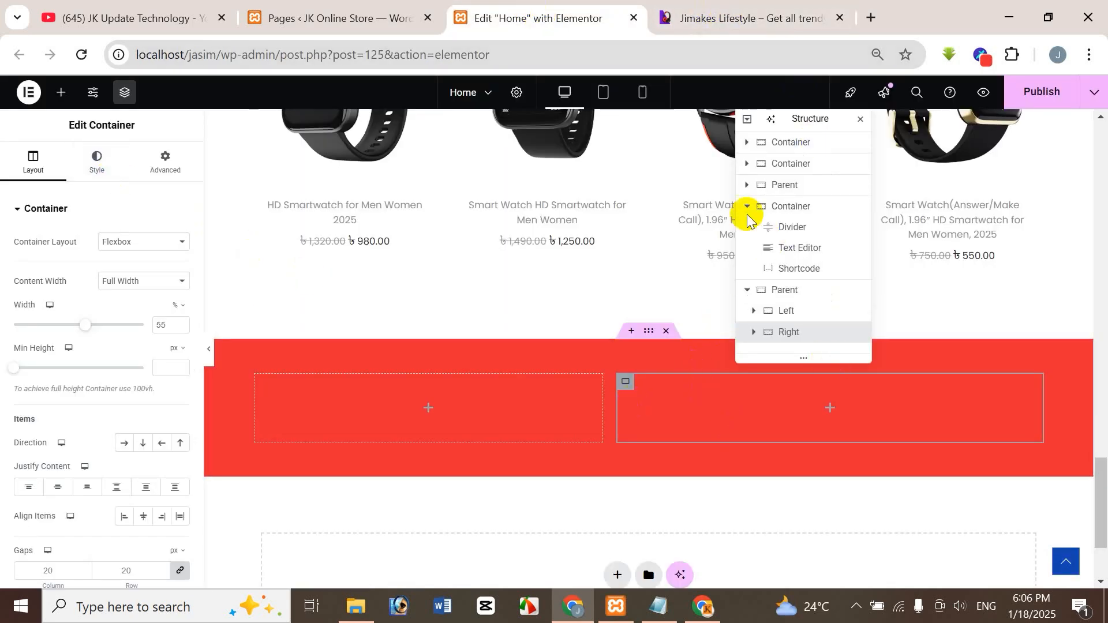
{"action": "left_click", "coordinate": [730, 23]}
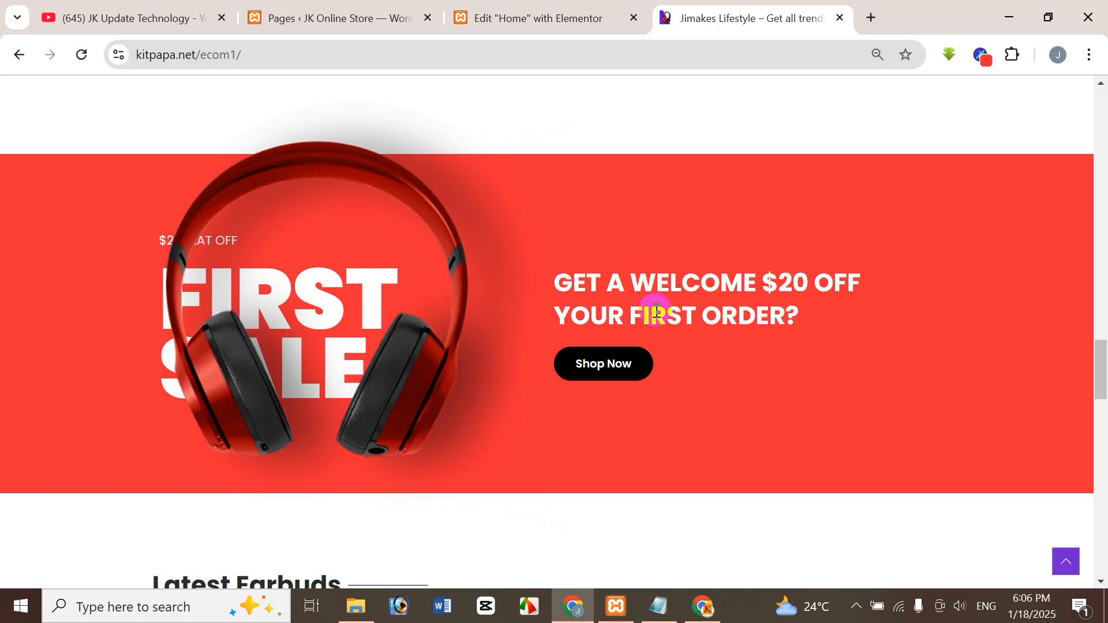
{"action": "left_click", "coordinate": [528, 7]}
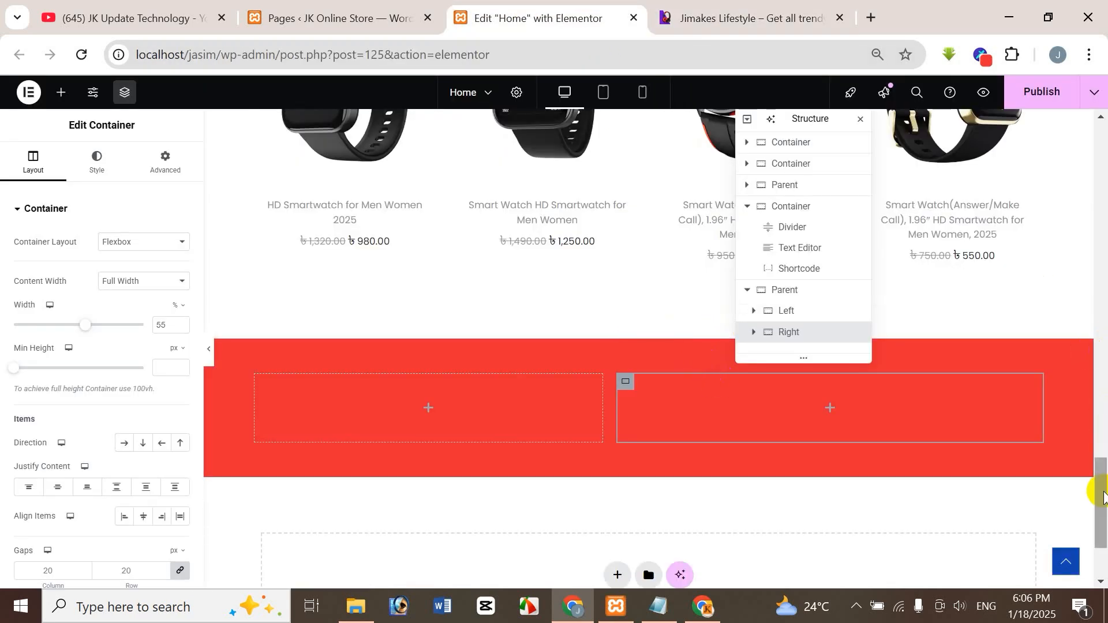
Copy the "Wireless" heading from the hero section and paste it into the Right container of the red banner.
{"action": "left_click_drag", "start_coordinate": [1102, 492], "coordinate": [1104, 152]}
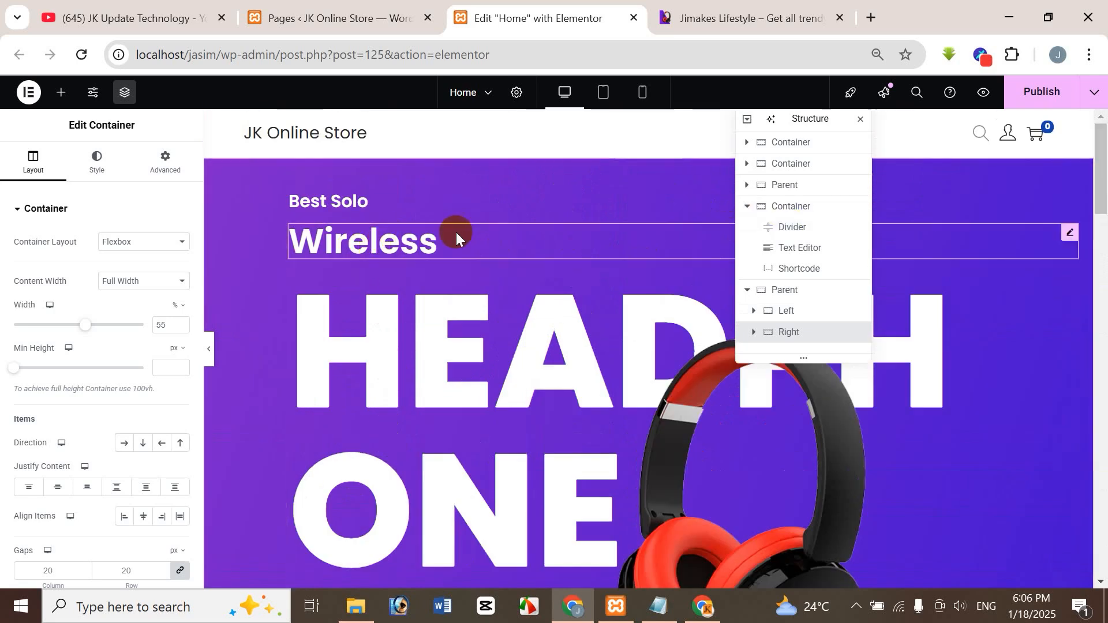
{"action": "right_click", "coordinate": [1071, 238]}
{"action": "left_click", "coordinate": [979, 302]}
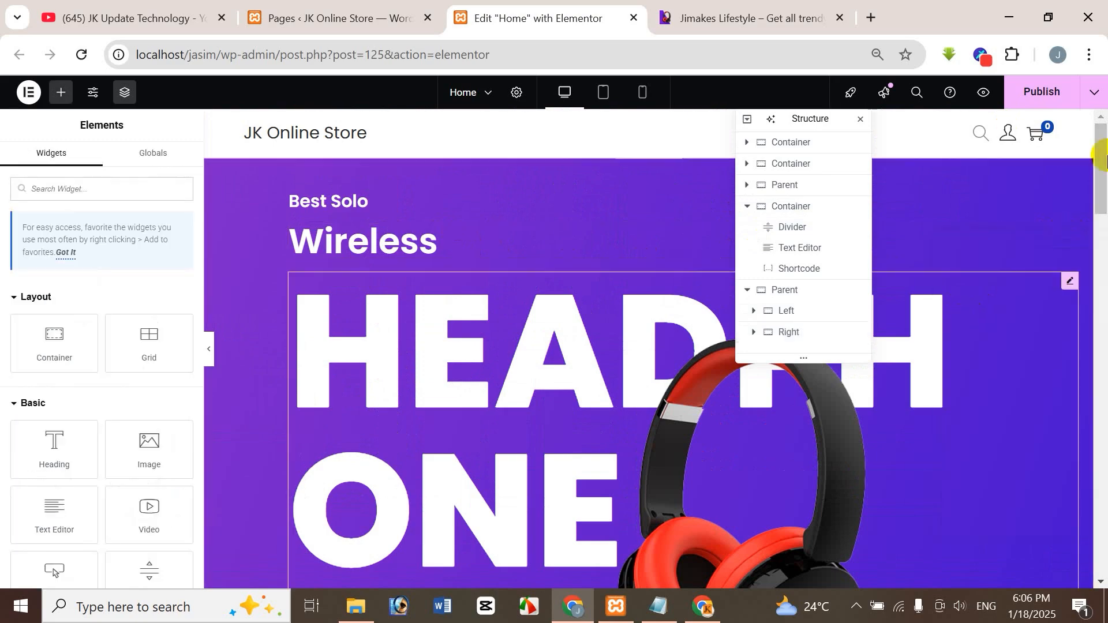
{"action": "left_click_drag", "start_coordinate": [1103, 176], "coordinate": [1098, 508]}
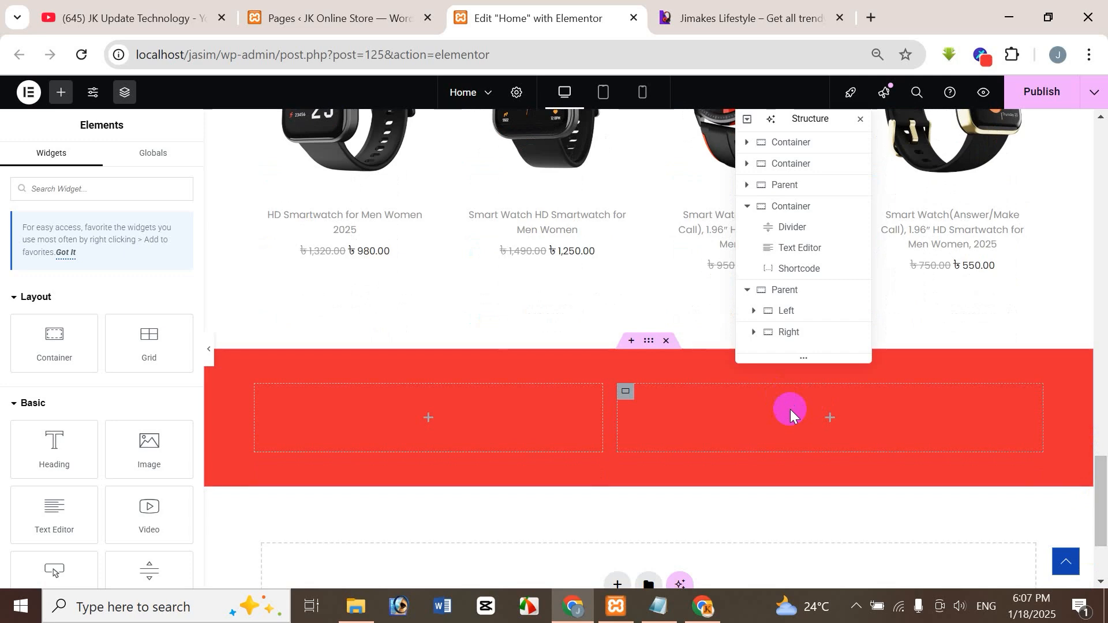
{"action": "left_click", "coordinate": [802, 339]}
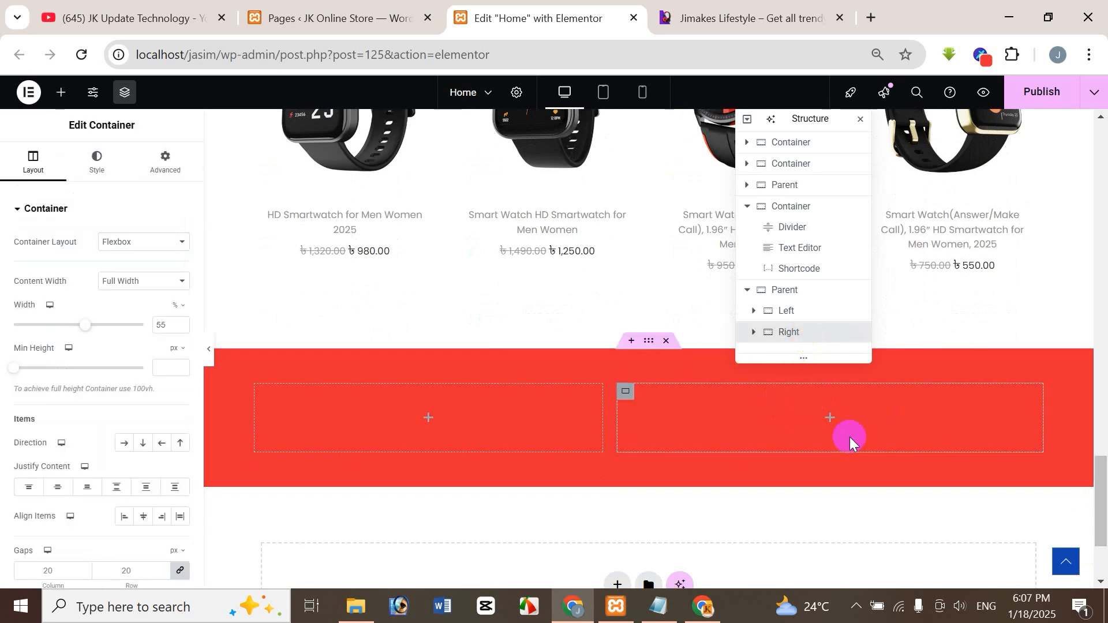
{"action": "right_click", "coordinate": [809, 421]}
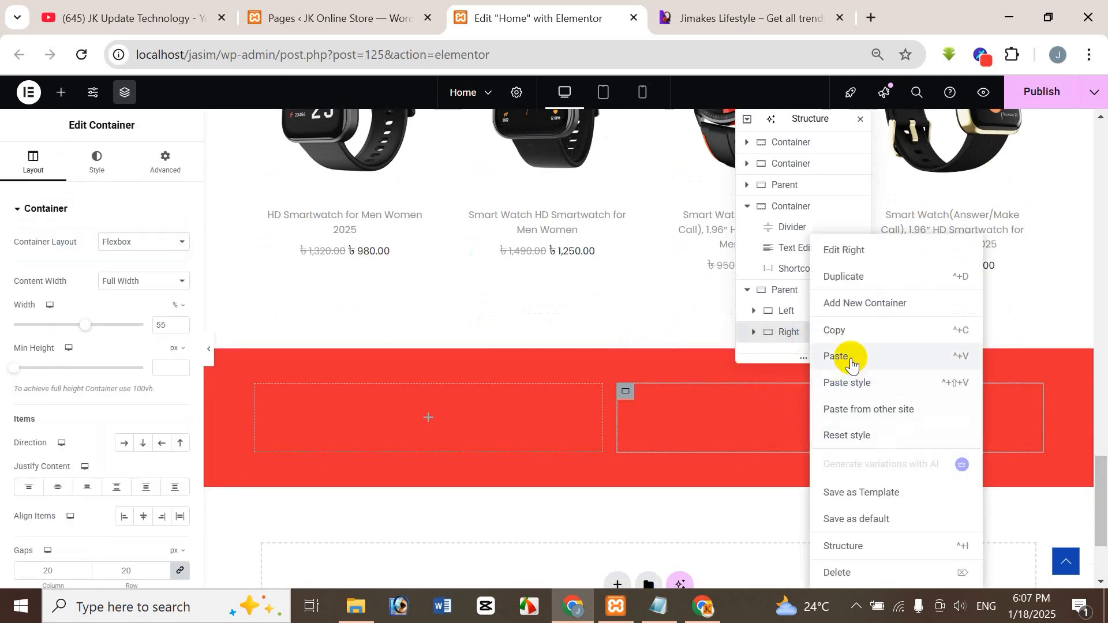
{"action": "left_click", "coordinate": [852, 355]}
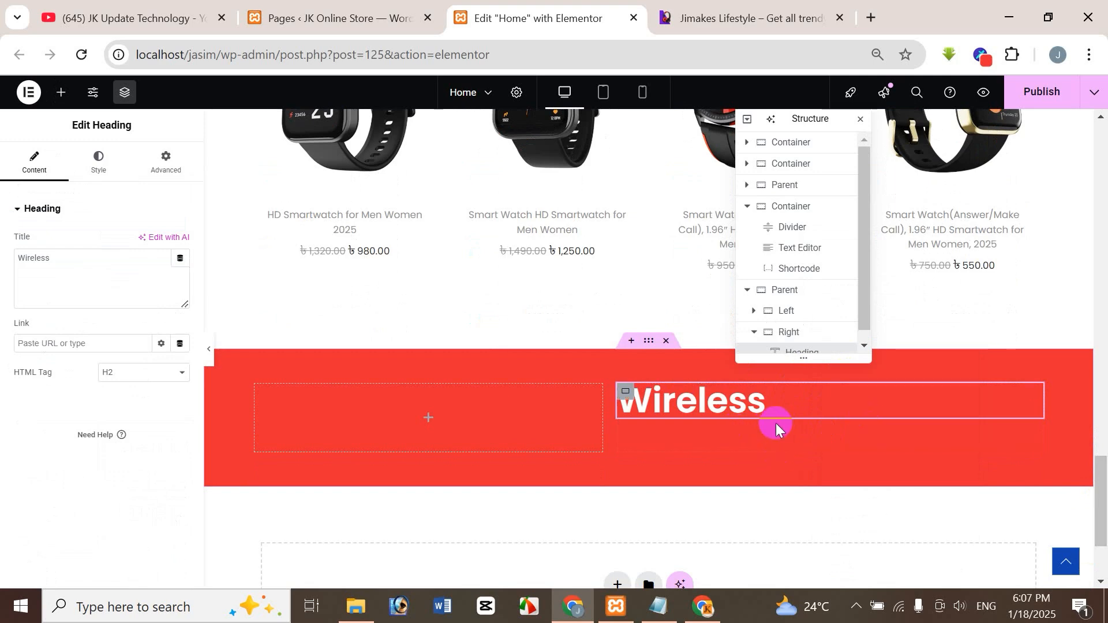
Replace the pasted heading's title with the reference banner's text "GET A WELCOME $20 OFF YOUR FIRST ORDER?".
{"action": "left_click", "coordinate": [750, 17]}
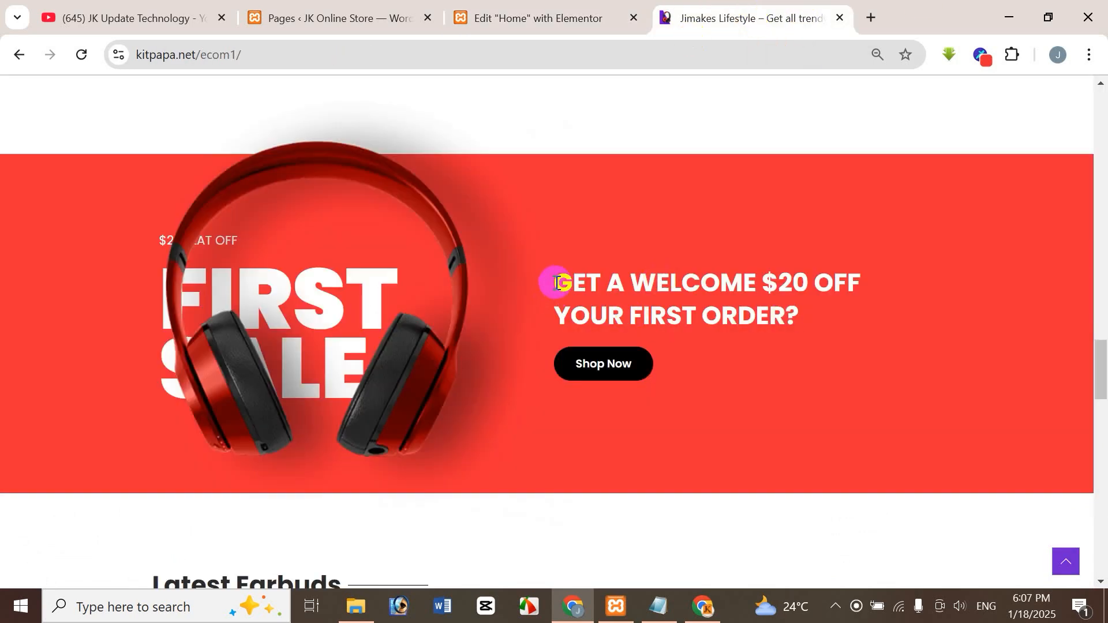
{"action": "left_click_drag", "start_coordinate": [577, 282], "coordinate": [797, 312]}
{"action": "key", "text": "ctrl+c"}
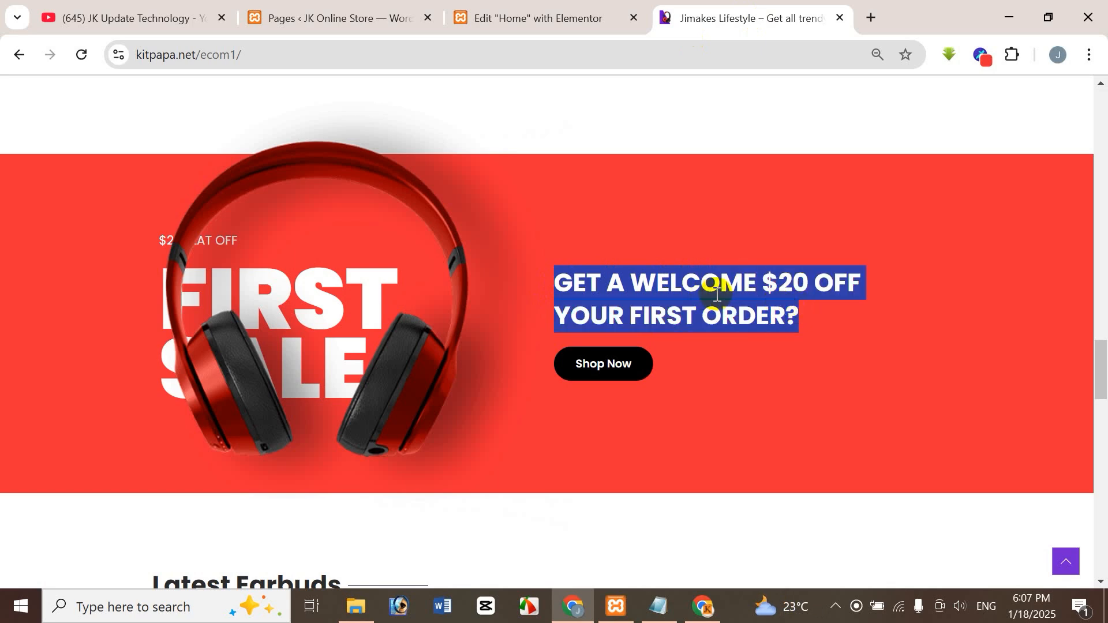
{"action": "left_click", "coordinate": [552, 19]}
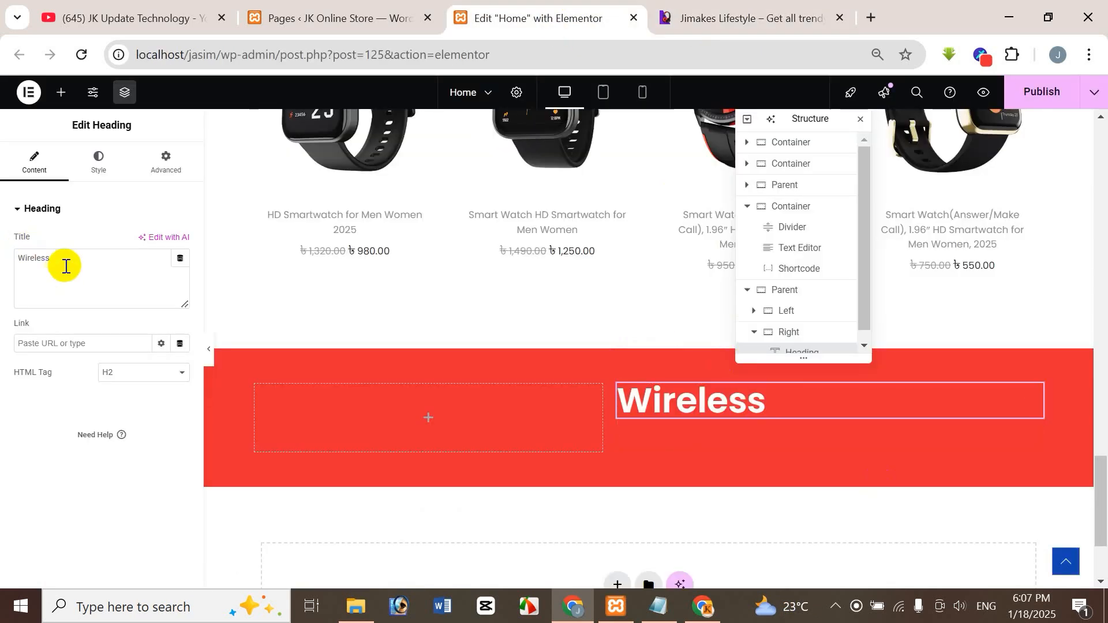
{"action": "left_click_drag", "start_coordinate": [65, 266], "coordinate": [2, 268]}
{"action": "key", "text": "BackSpace"}
{"action": "key", "text": "ctrl+v"}
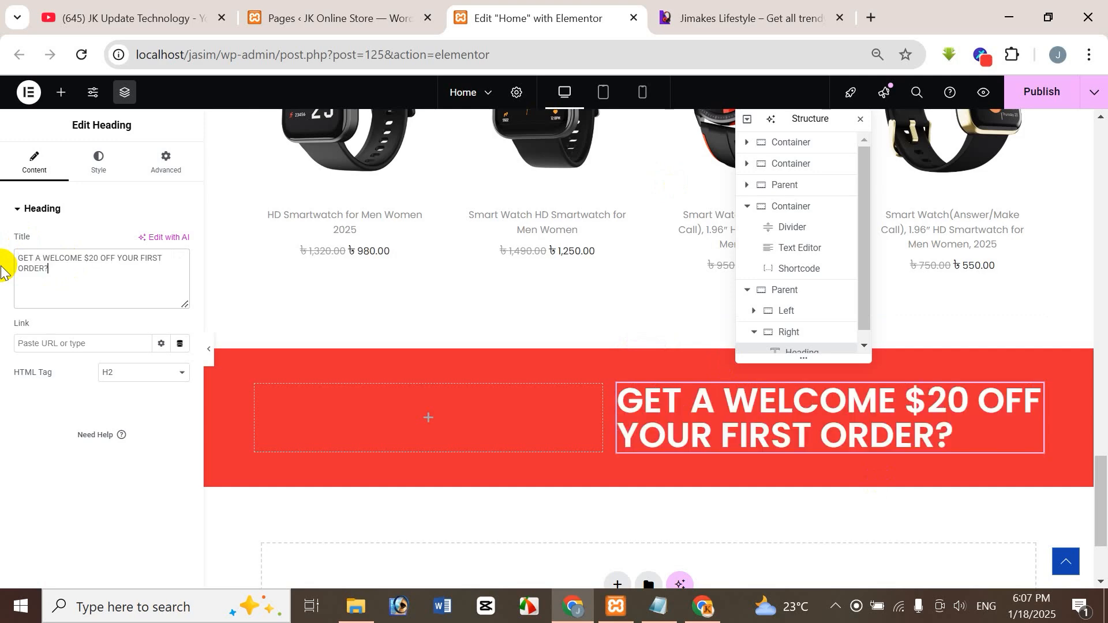
Compare the Right container's heading with the reference banner's heading and set its typography size to 35 px.
{"action": "left_click", "coordinate": [754, 10]}
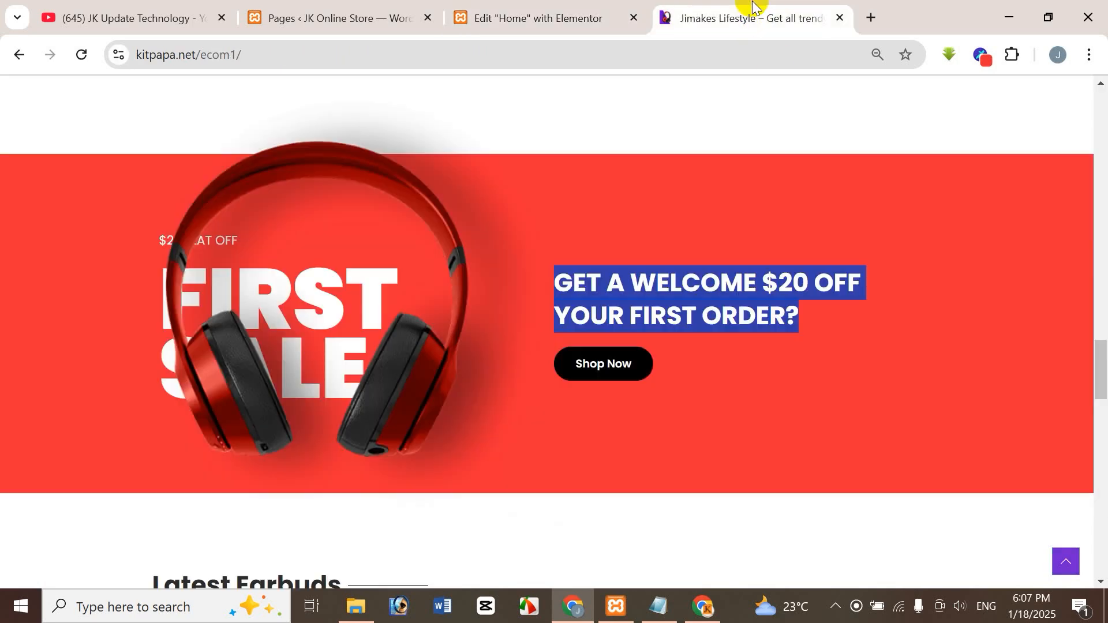
{"action": "left_click", "coordinate": [733, 298]}
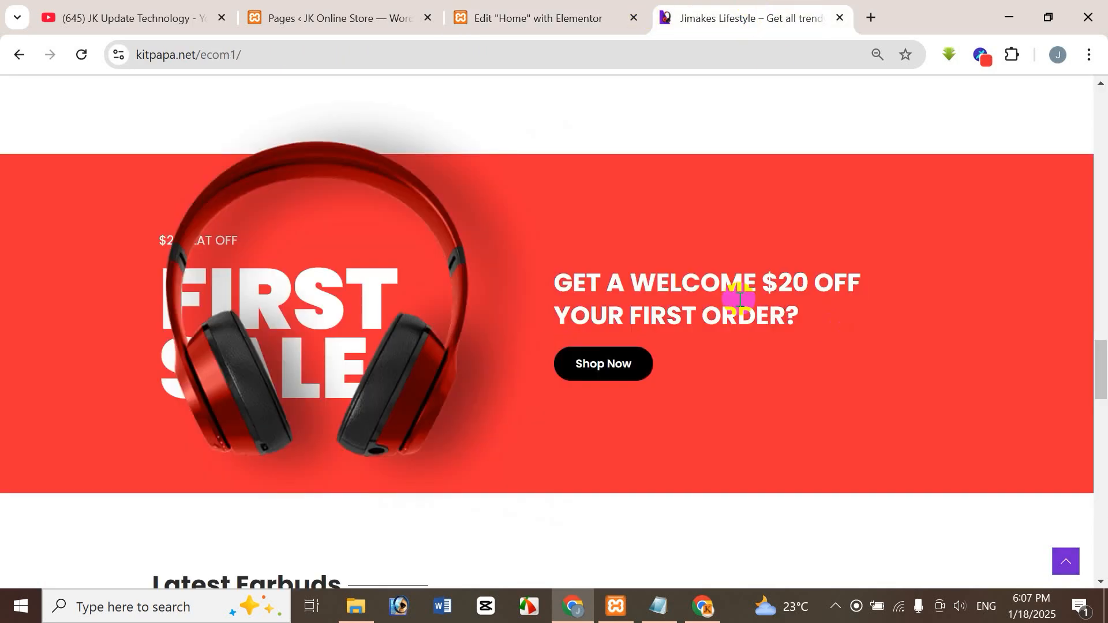
{"action": "left_click", "coordinate": [581, 9]}
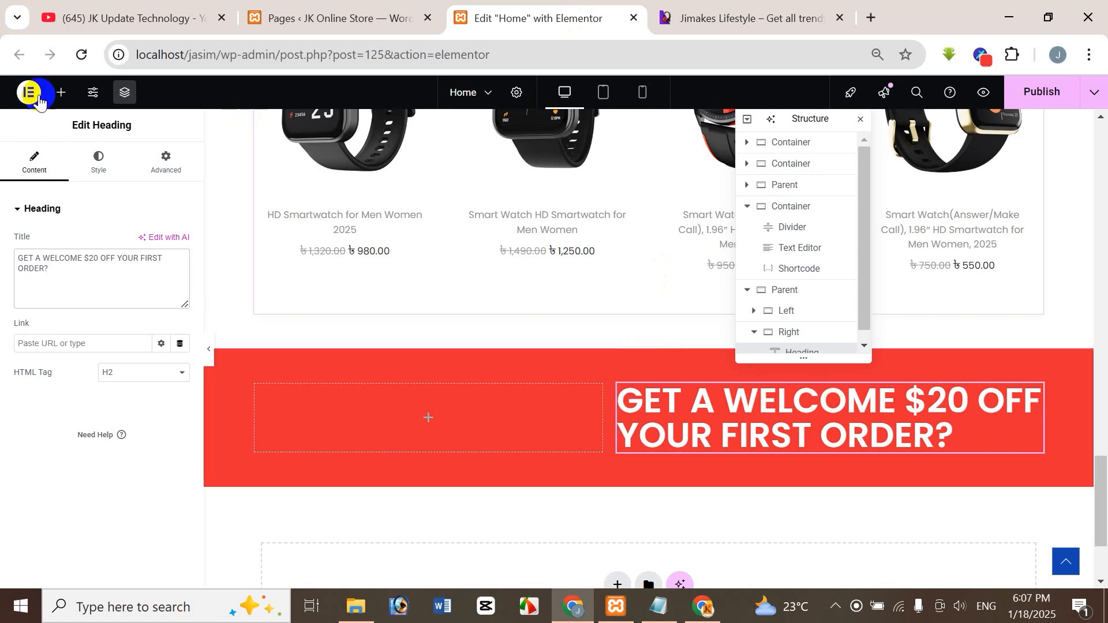
{"action": "left_click", "coordinate": [100, 165]}
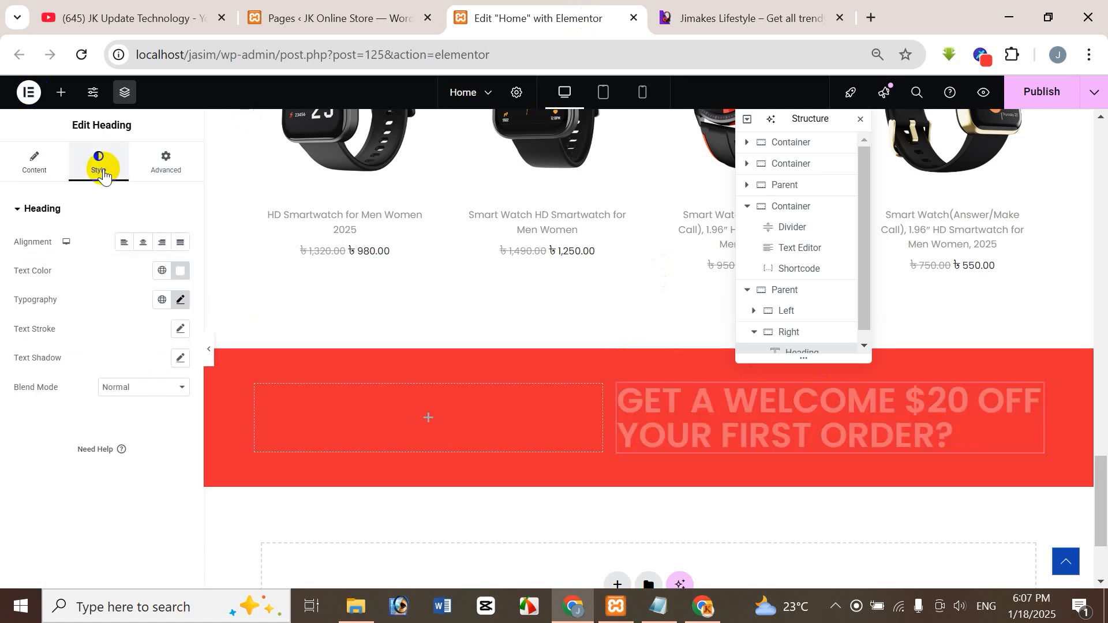
{"action": "left_click", "coordinate": [181, 300]}
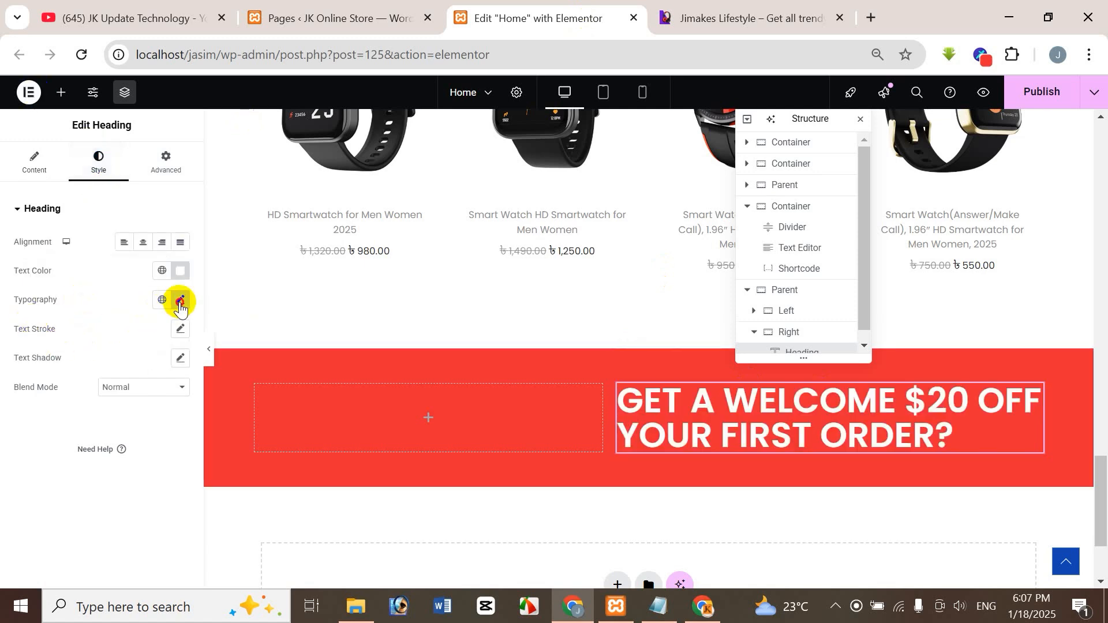
{"action": "double_click", "coordinate": [155, 410]}
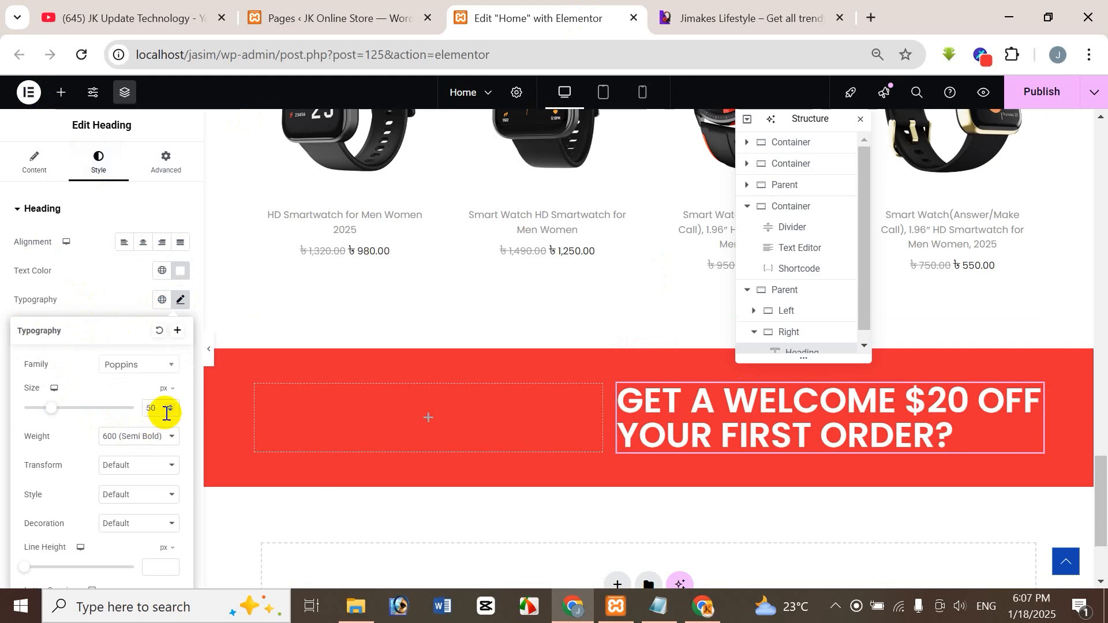
{"action": "type", "text": "35"}
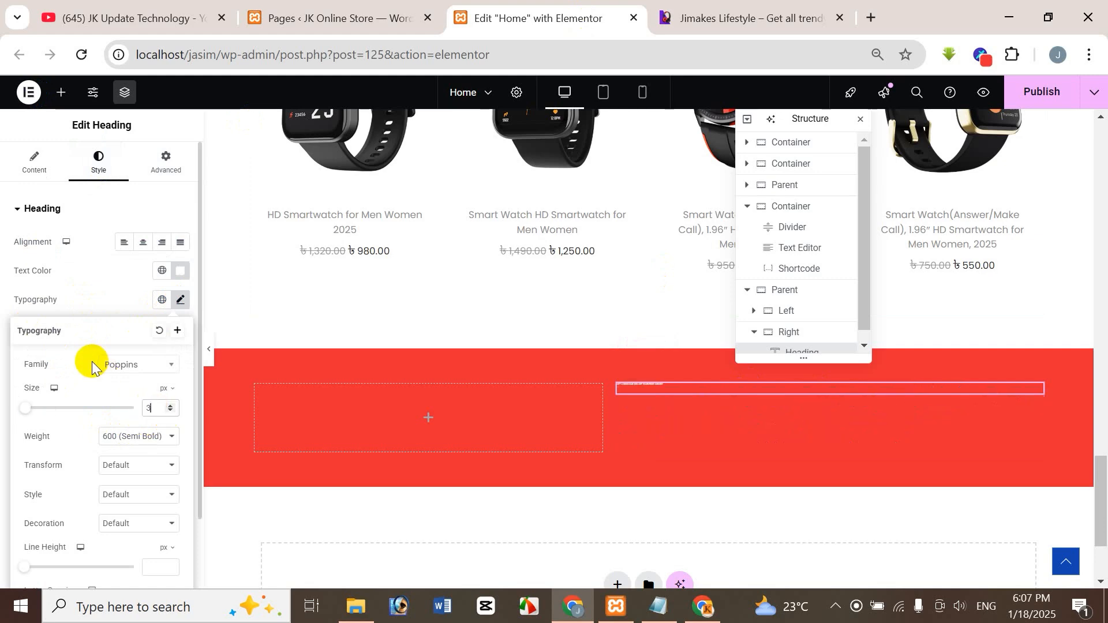
{"action": "left_click", "coordinate": [752, 10]}
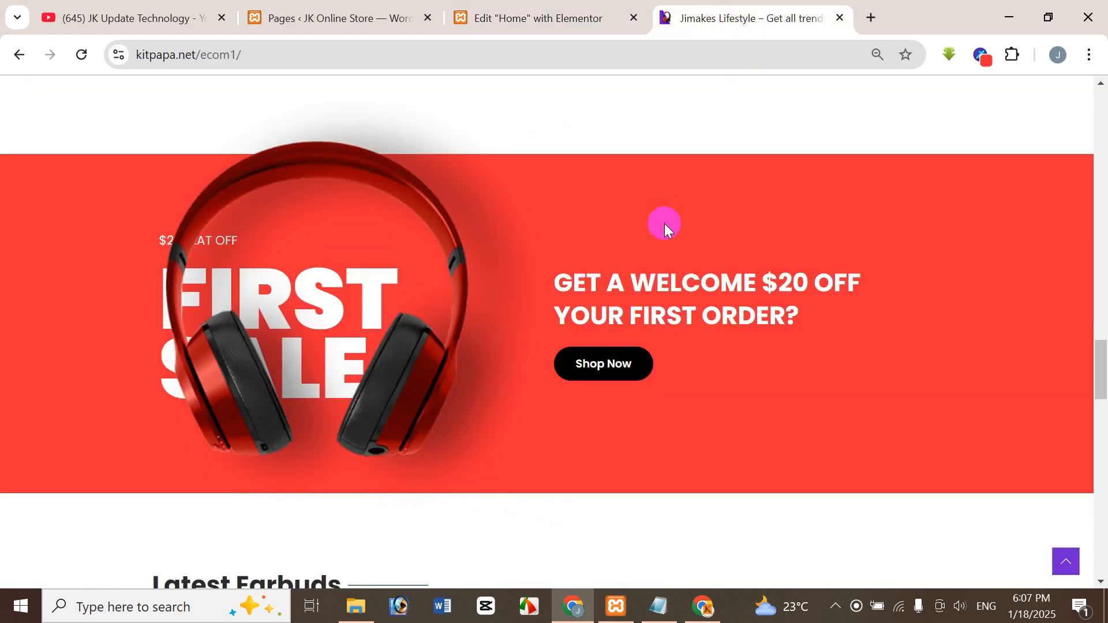
{"action": "left_click", "coordinate": [554, 19]}
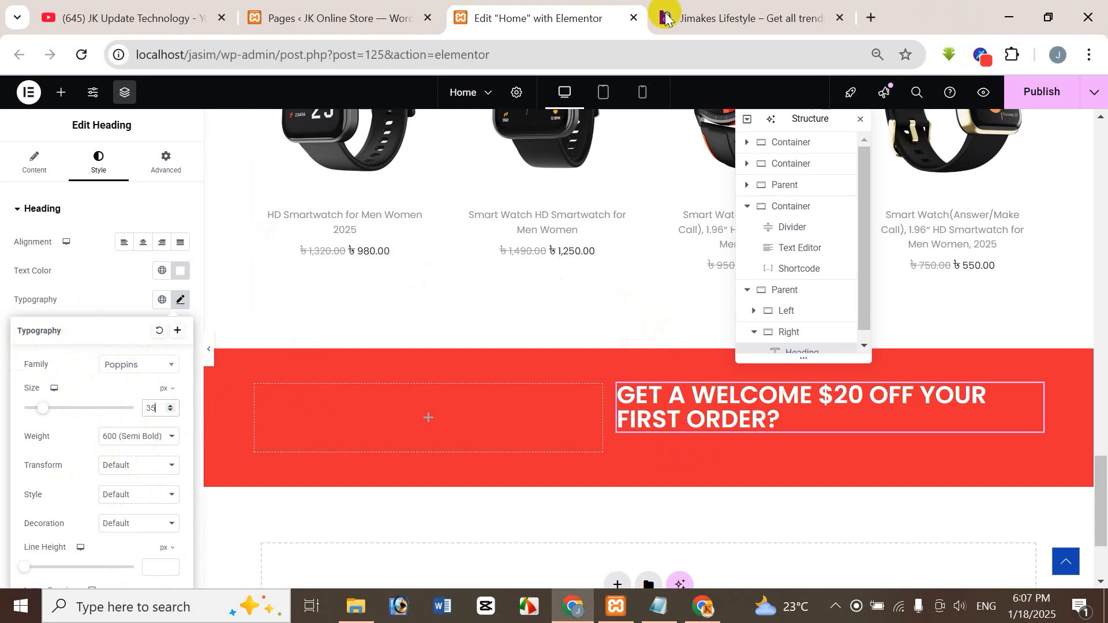
Check the line spacing of the reference banner's heading and set the Right container heading's line height to 40 px.
{"action": "left_click", "coordinate": [719, 26]}
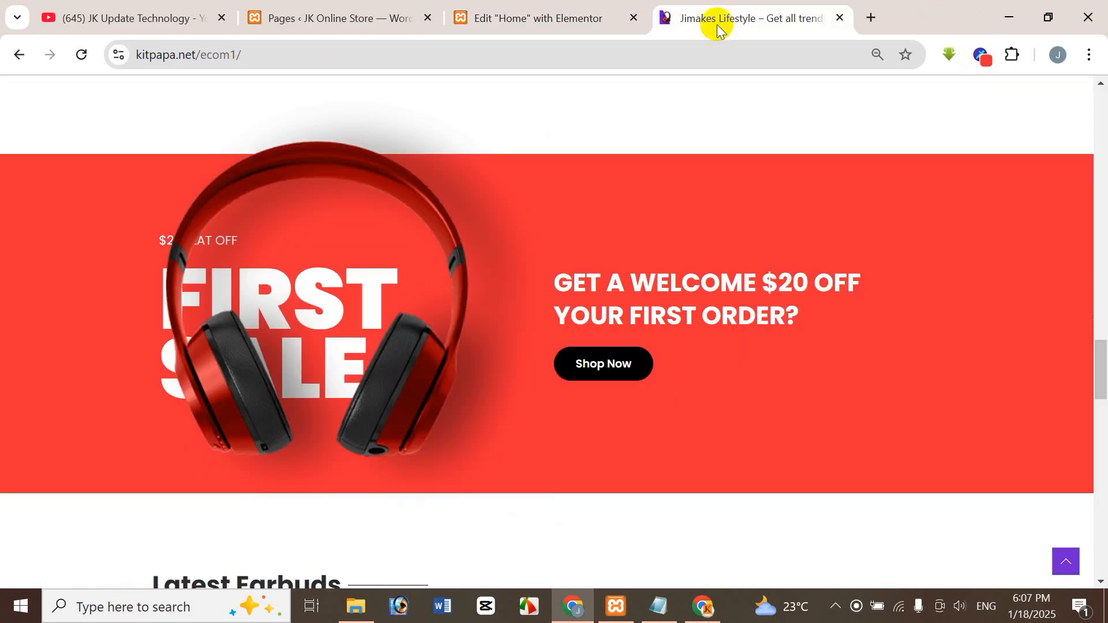
{"action": "left_click", "coordinate": [529, 22]}
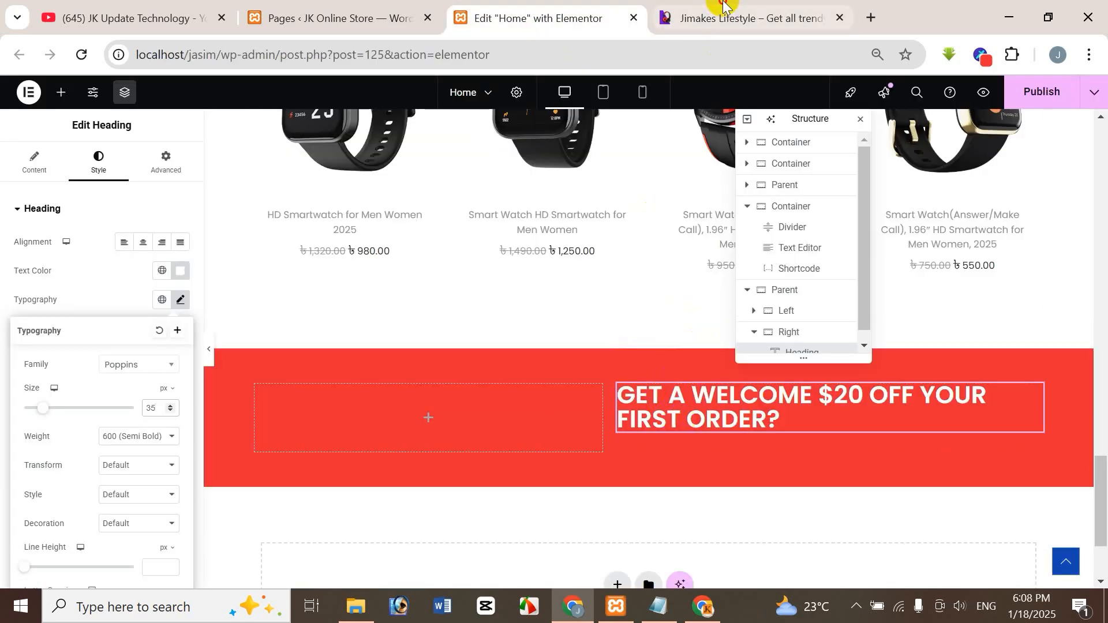
{"action": "left_click", "coordinate": [727, 19]}
{"action": "left_click", "coordinate": [532, 12]}
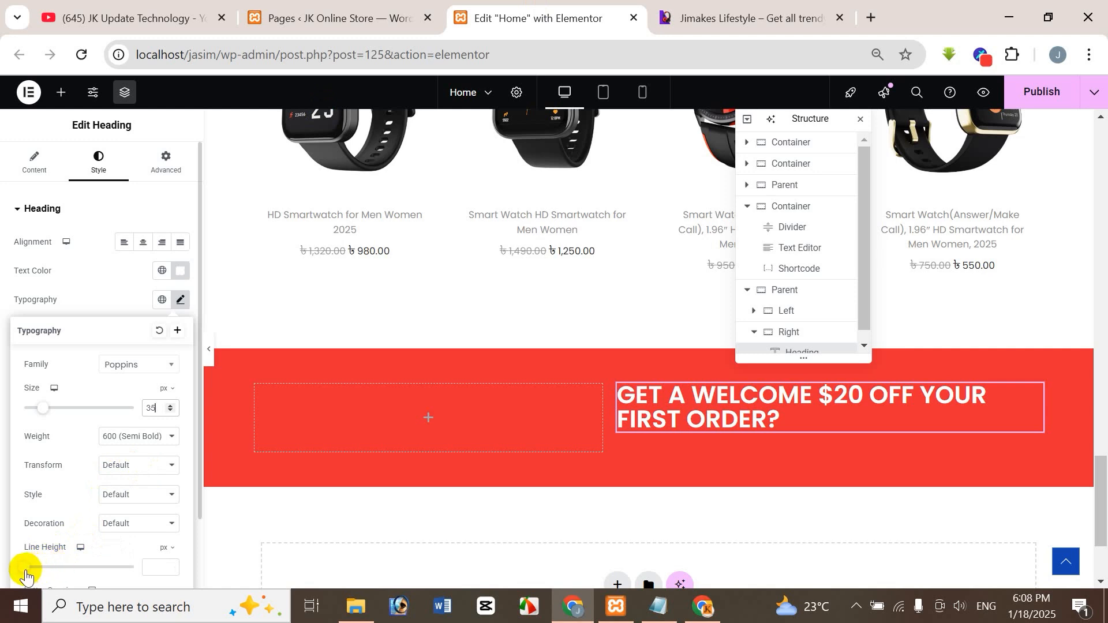
{"action": "left_click_drag", "start_coordinate": [26, 576], "coordinate": [70, 573]}
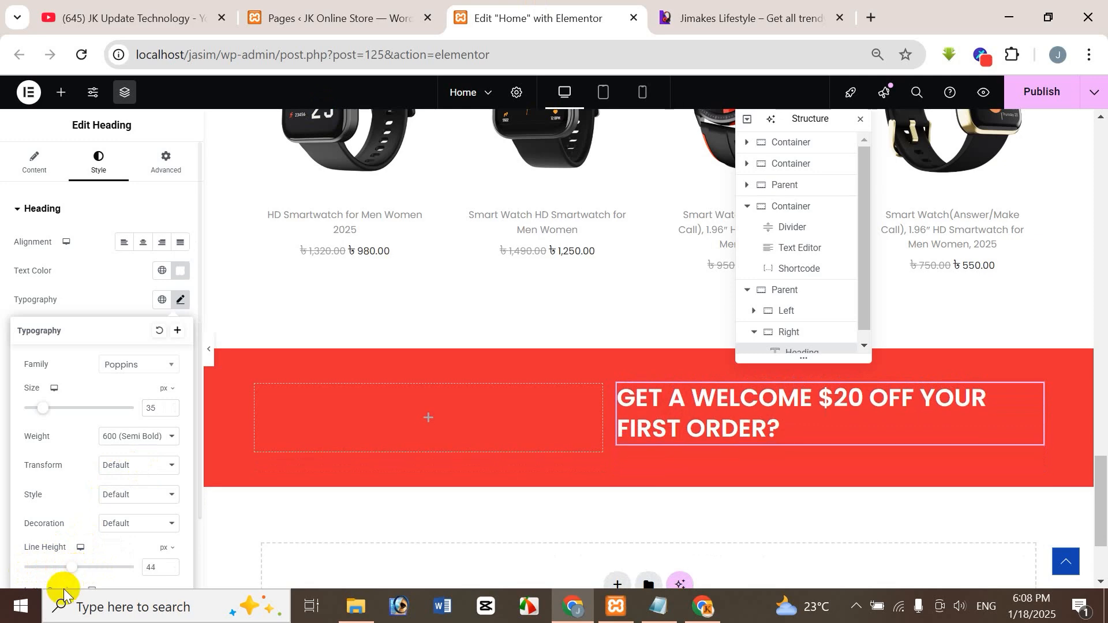
{"action": "left_click", "coordinate": [161, 568]}
{"action": "key", "text": "BackSpace"}
{"action": "type", "text": "0"}
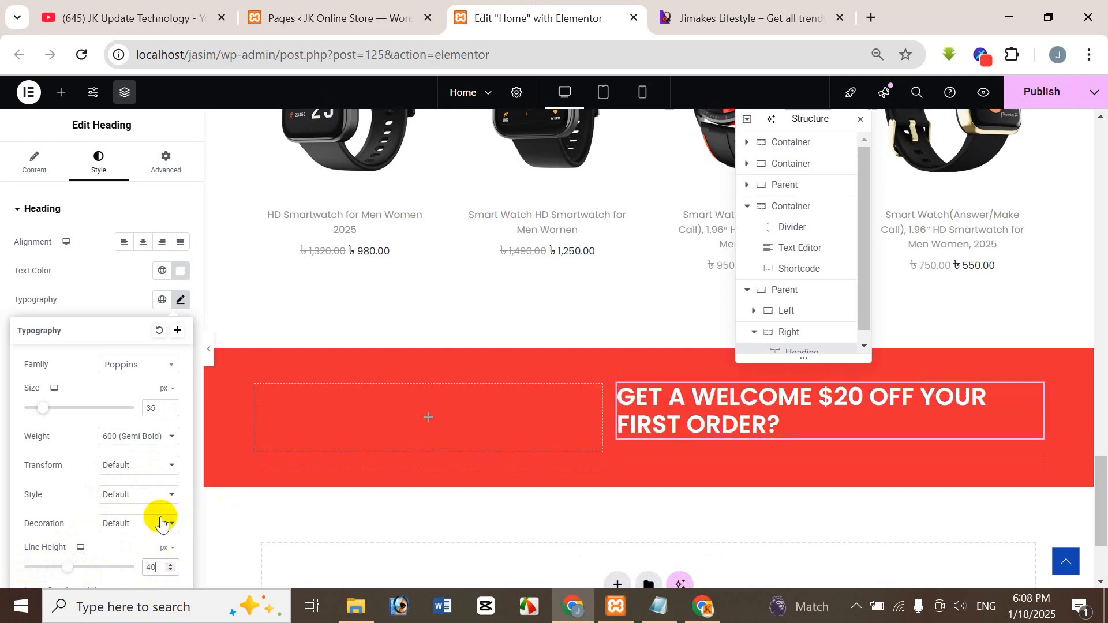
Check where the reference heading wraps and insert a <br> before "YOUR FIRST ORDER?" in the heading's title.
{"action": "left_click", "coordinate": [747, 18]}
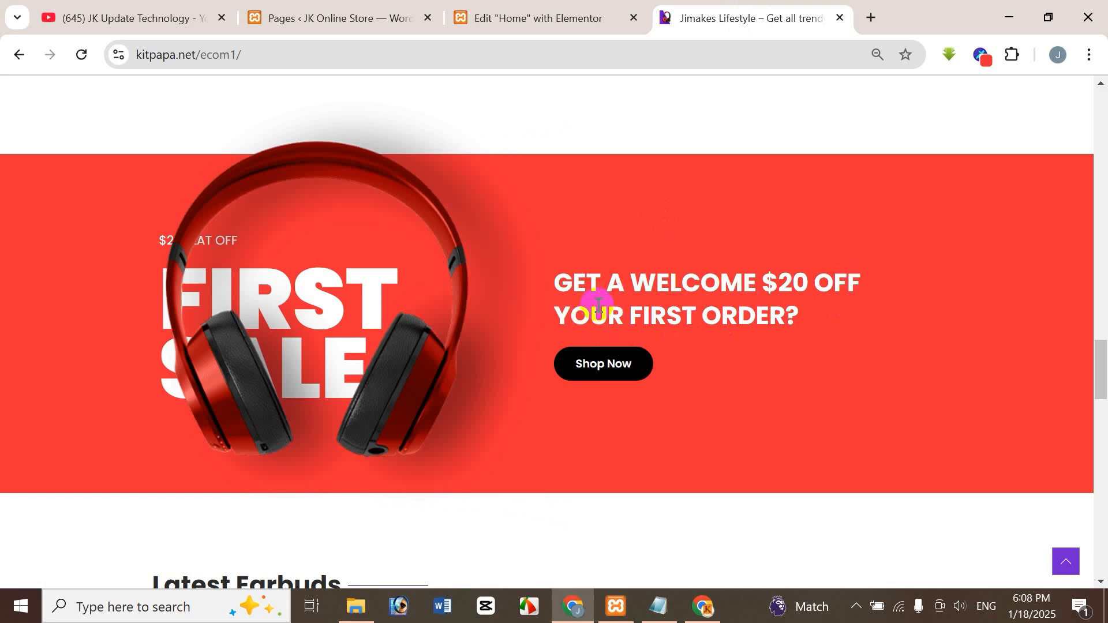
{"action": "left_click", "coordinate": [495, 8]}
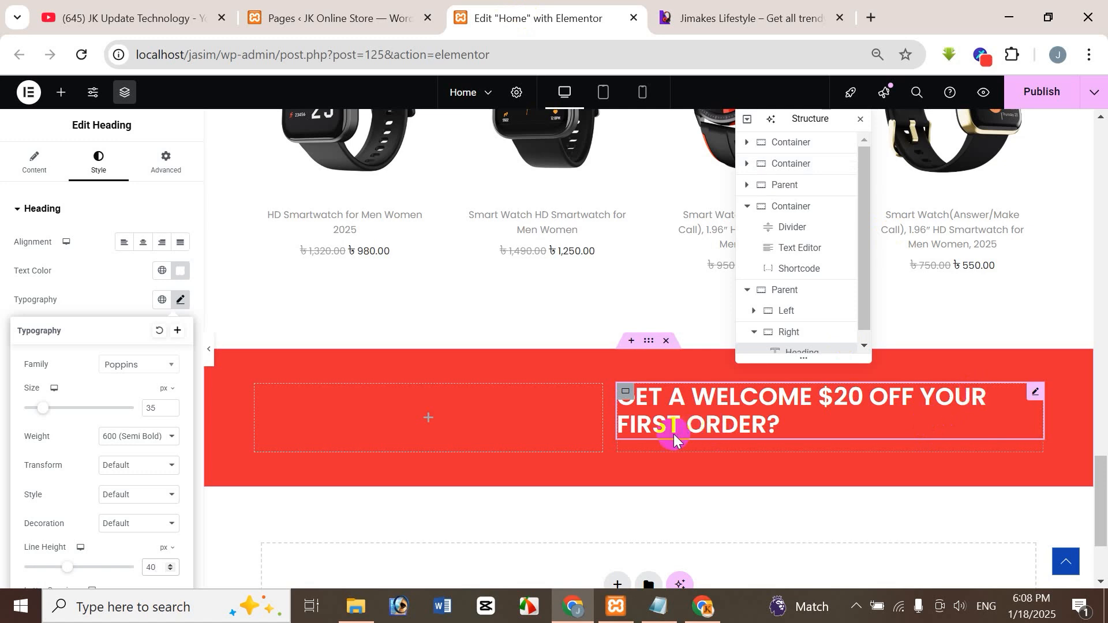
{"action": "left_click", "coordinate": [35, 162]}
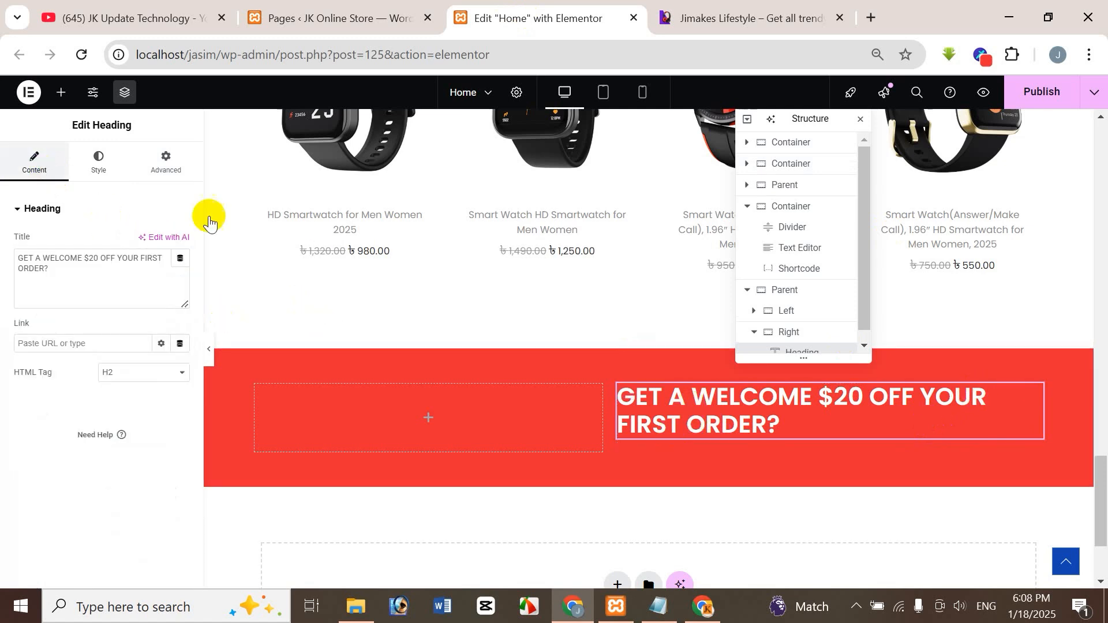
{"action": "left_click", "coordinate": [117, 257]}
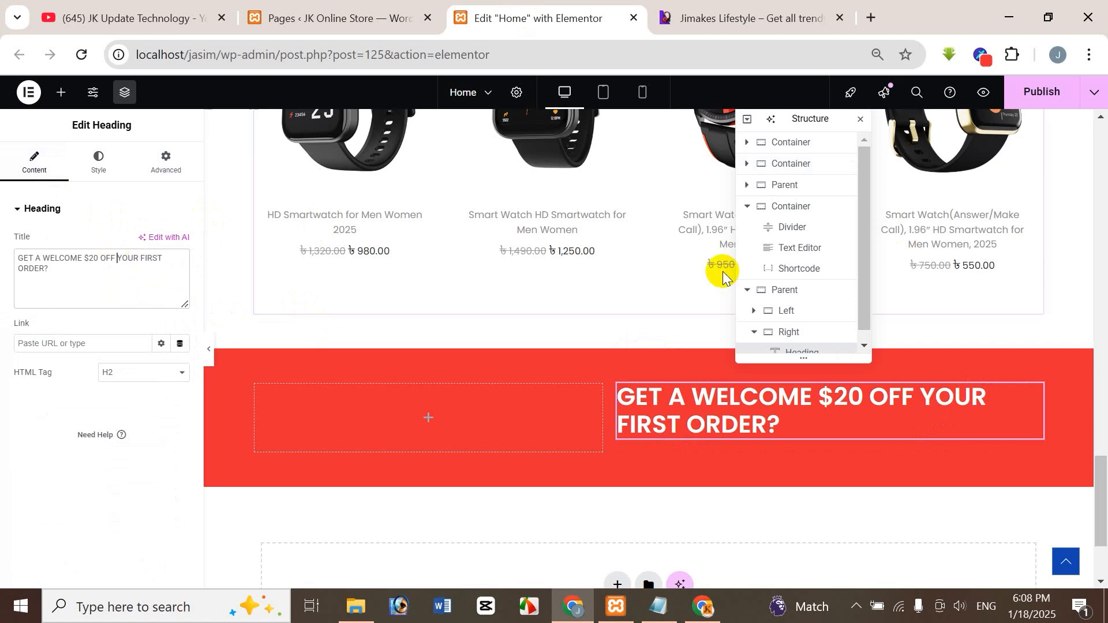
{"action": "type", "text": "<"}
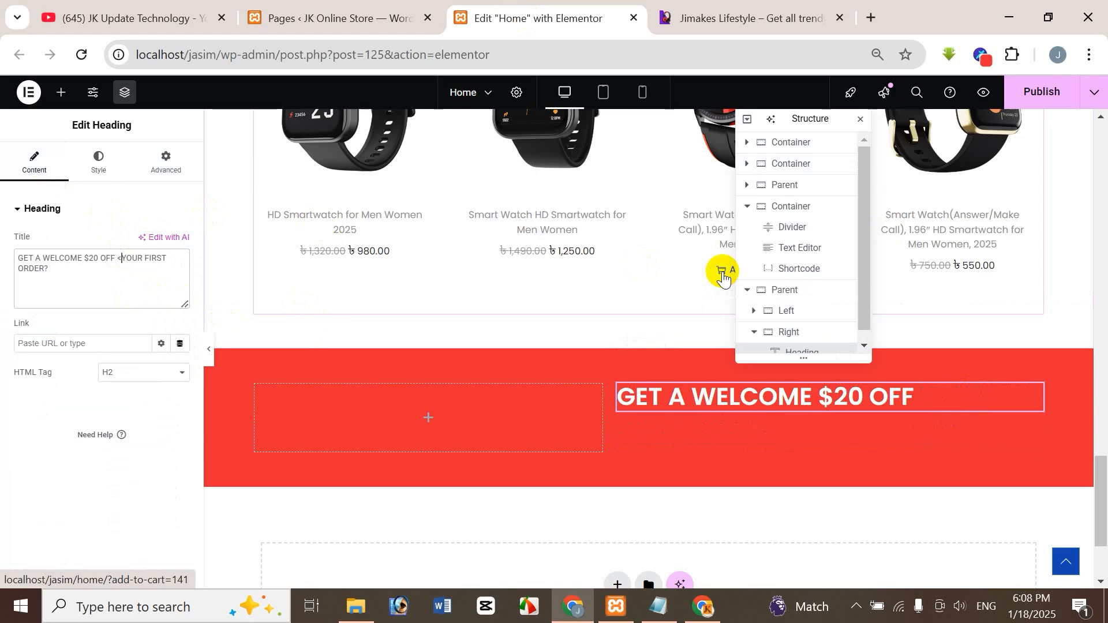
{"action": "type", "text": ">"}
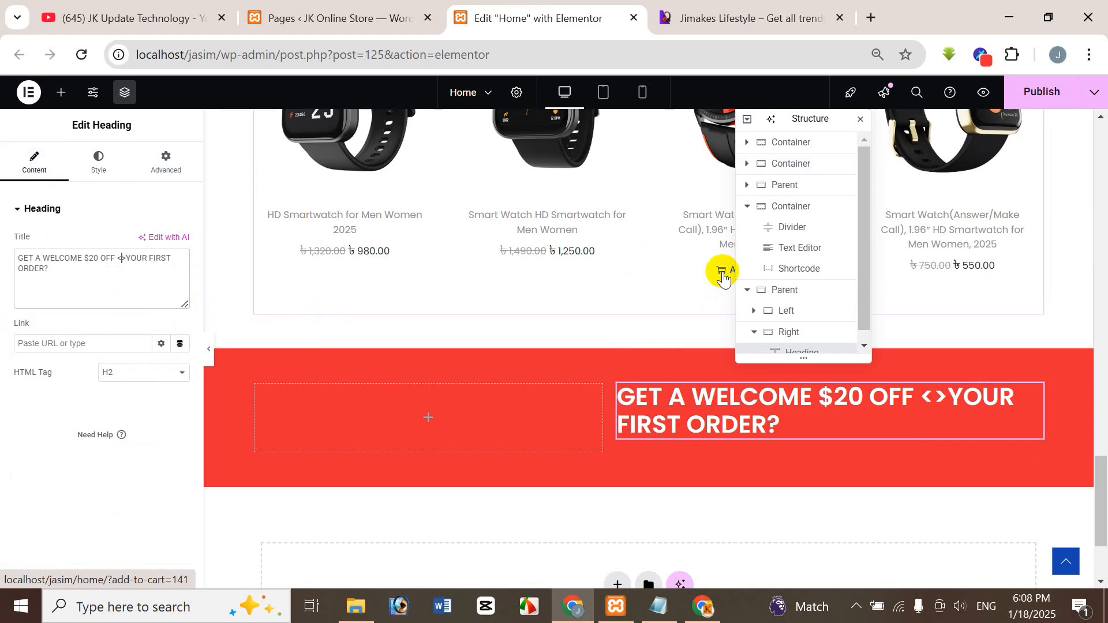
{"action": "type", "text": "br"}
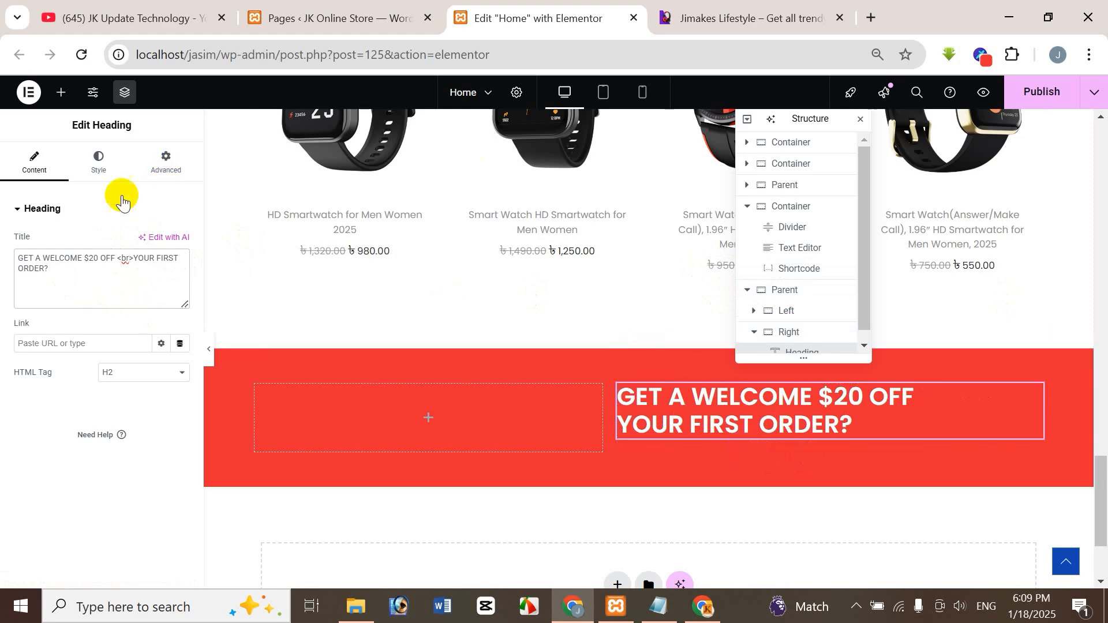
Compare the two-line heading with the reference banner again and set its line height to 44 px.
{"action": "left_click", "coordinate": [760, 14]}
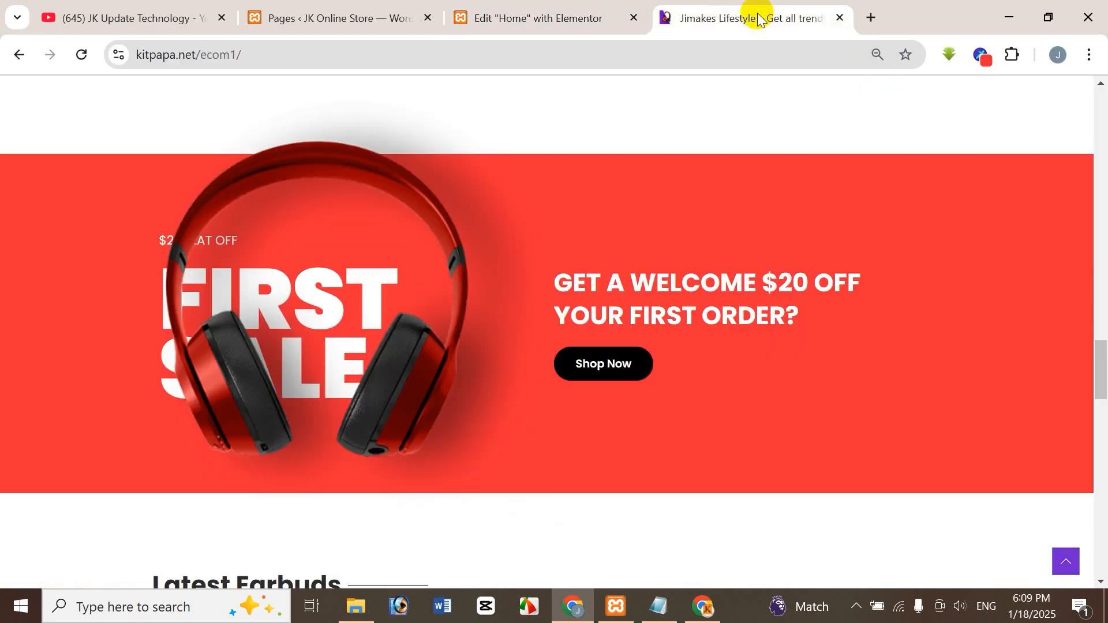
{"action": "left_click", "coordinate": [516, 13]}
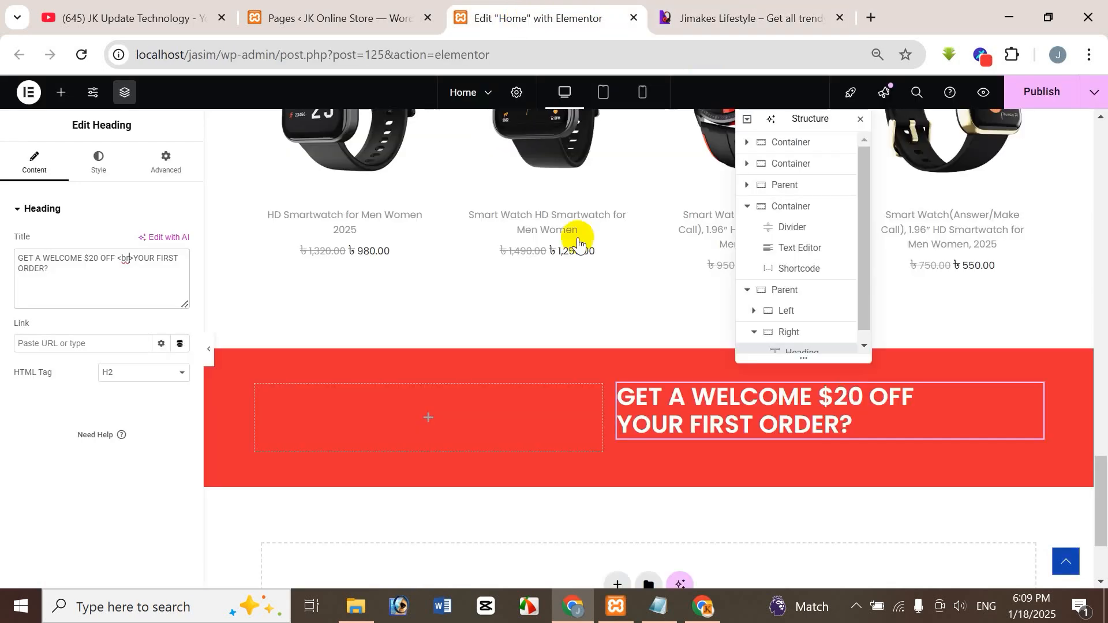
{"action": "left_click", "coordinate": [679, 427]}
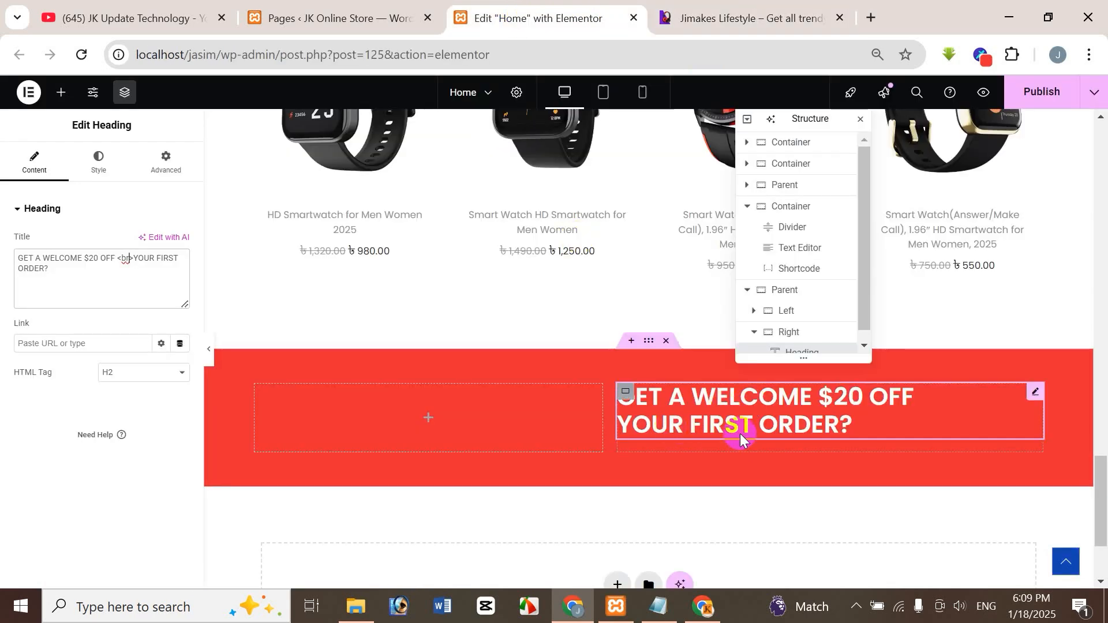
{"action": "left_click", "coordinate": [98, 160]}
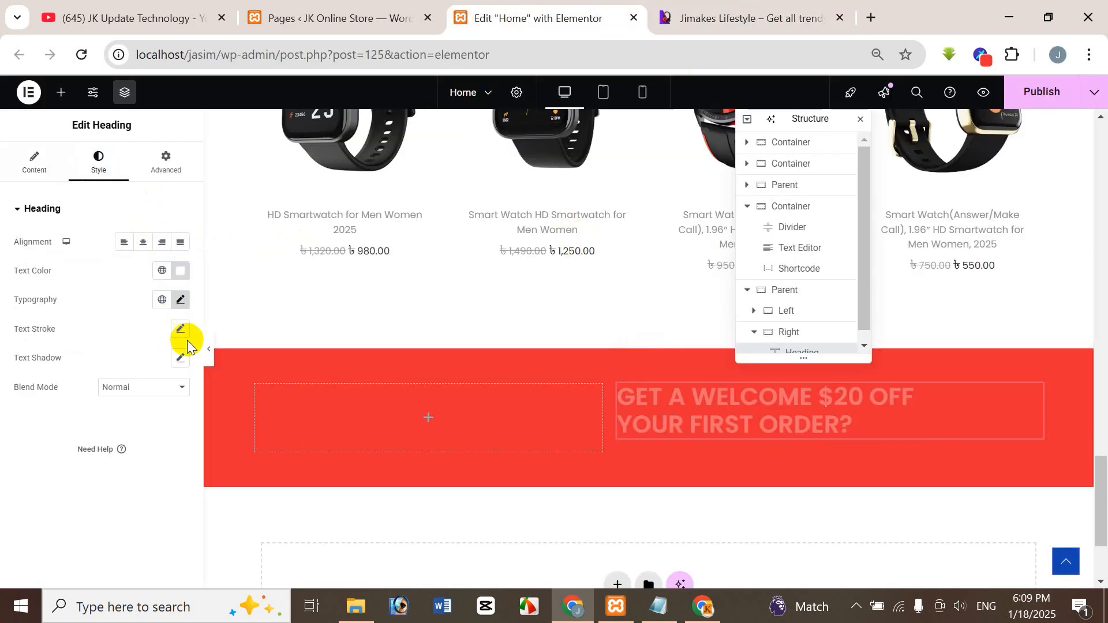
{"action": "left_click", "coordinate": [180, 300]}
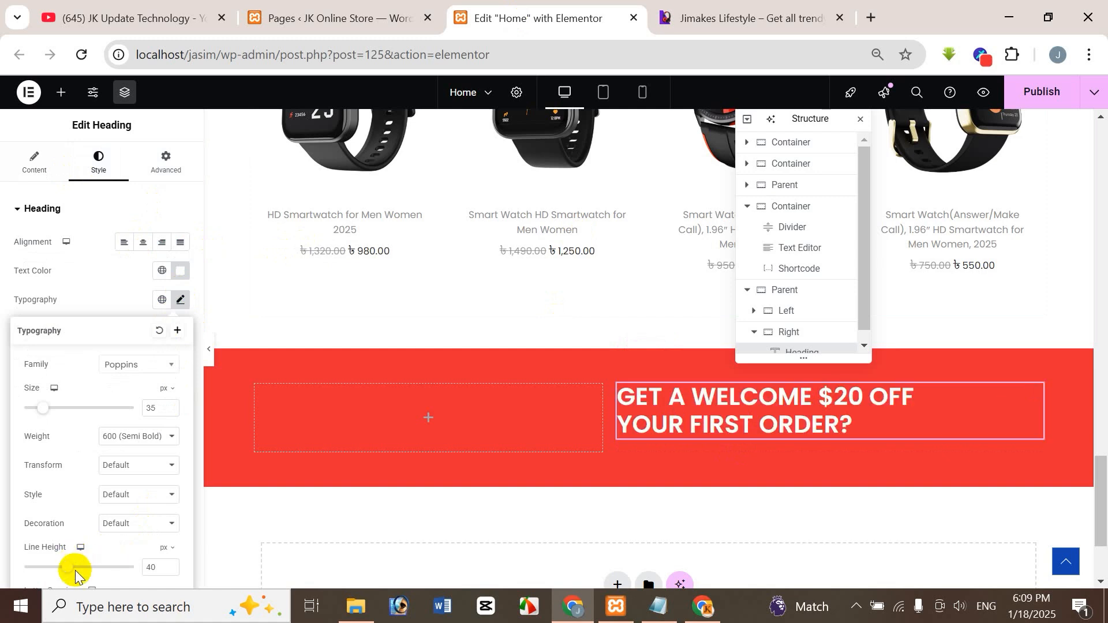
{"action": "left_click_drag", "start_coordinate": [68, 574], "coordinate": [74, 572]}
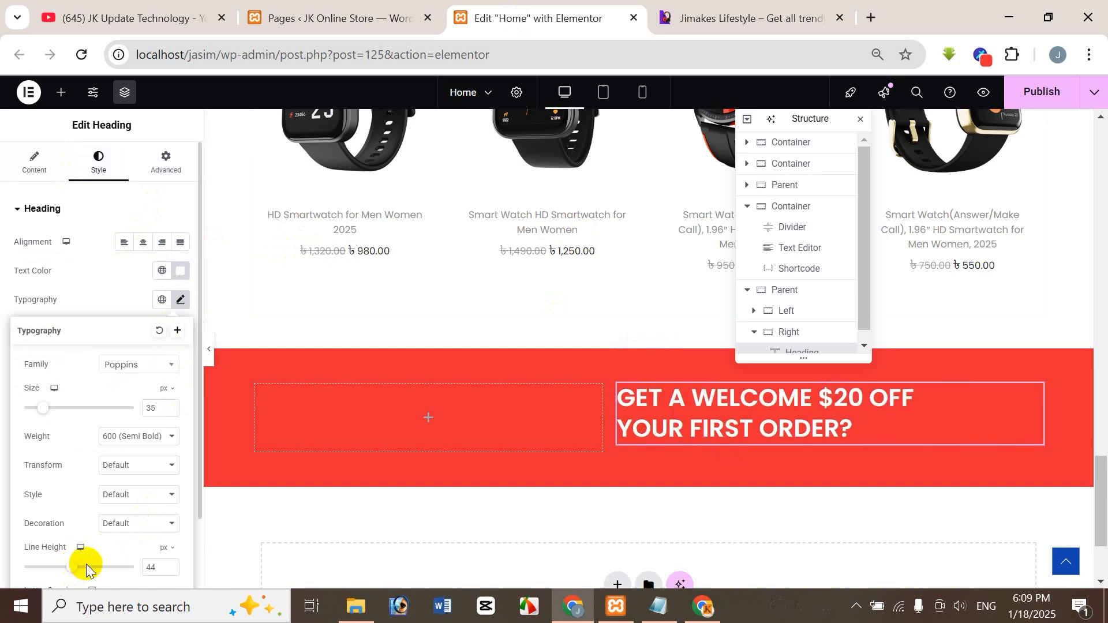
{"action": "left_click", "coordinate": [733, 375]}
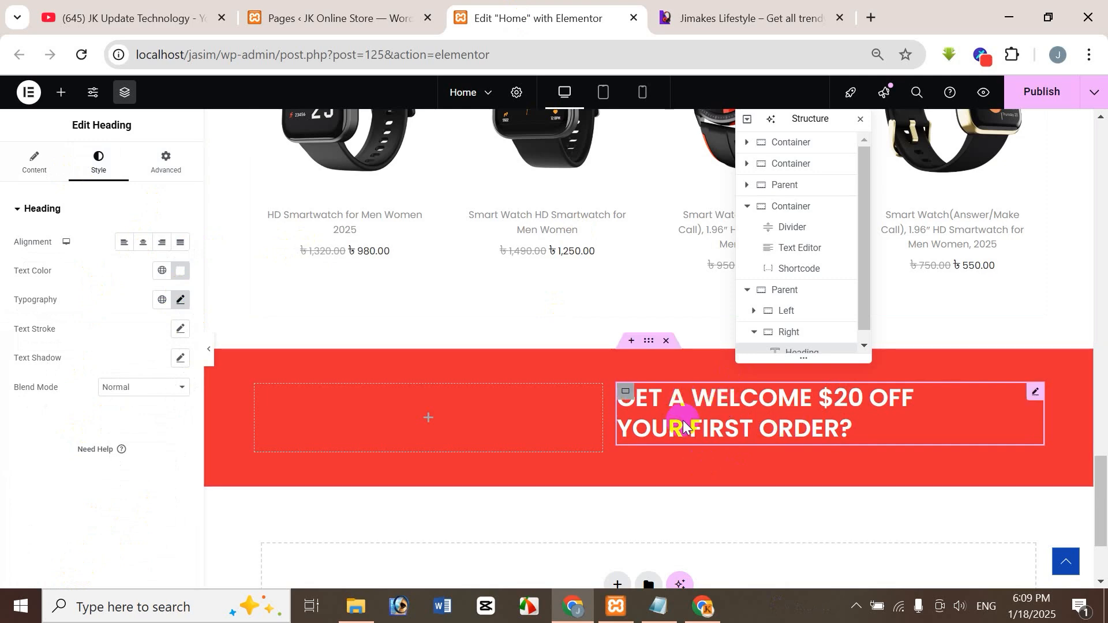
Check the reference banner's button, then copy the hero banner's Shop Now button and paste it into the Right container below the heading.
{"action": "left_click", "coordinate": [758, 15]}
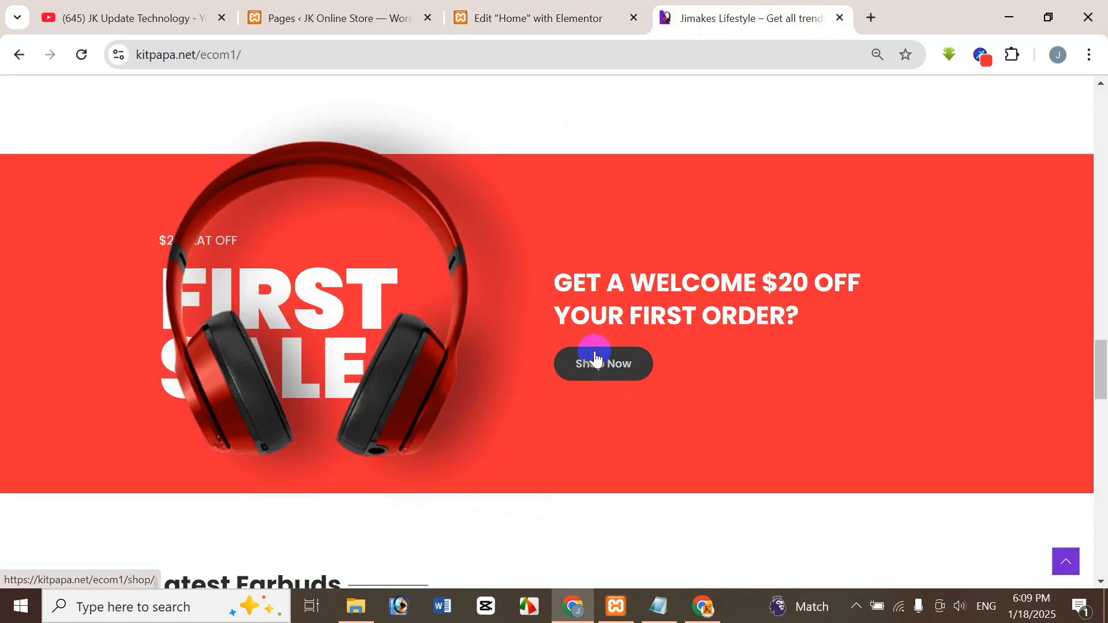
{"action": "left_click", "coordinate": [547, 20]}
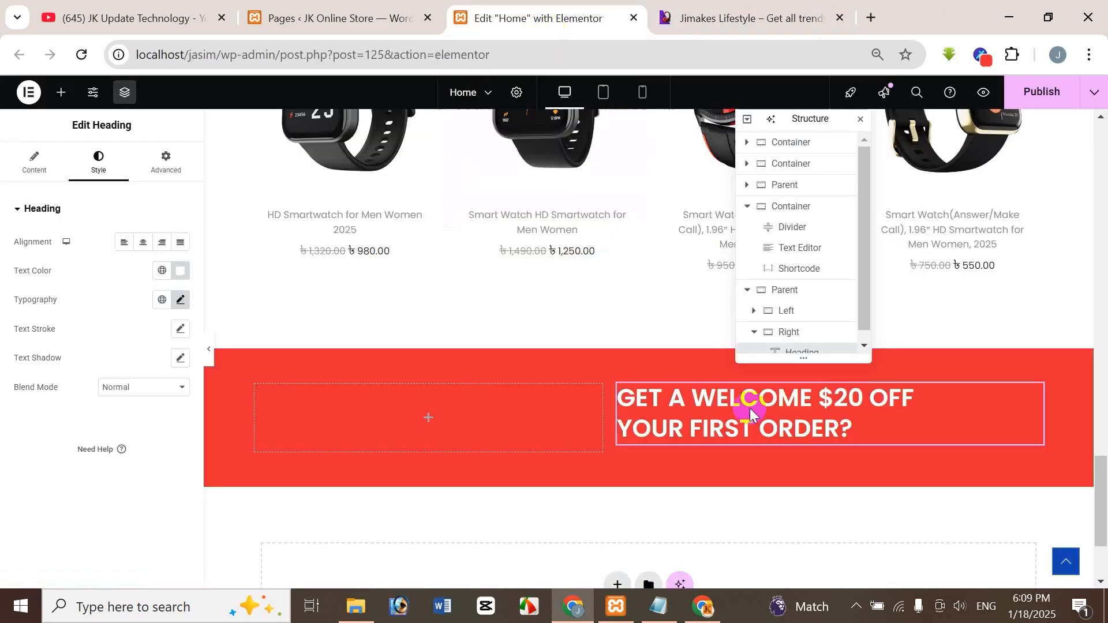
{"action": "left_click_drag", "start_coordinate": [1100, 456], "coordinate": [1104, 199]}
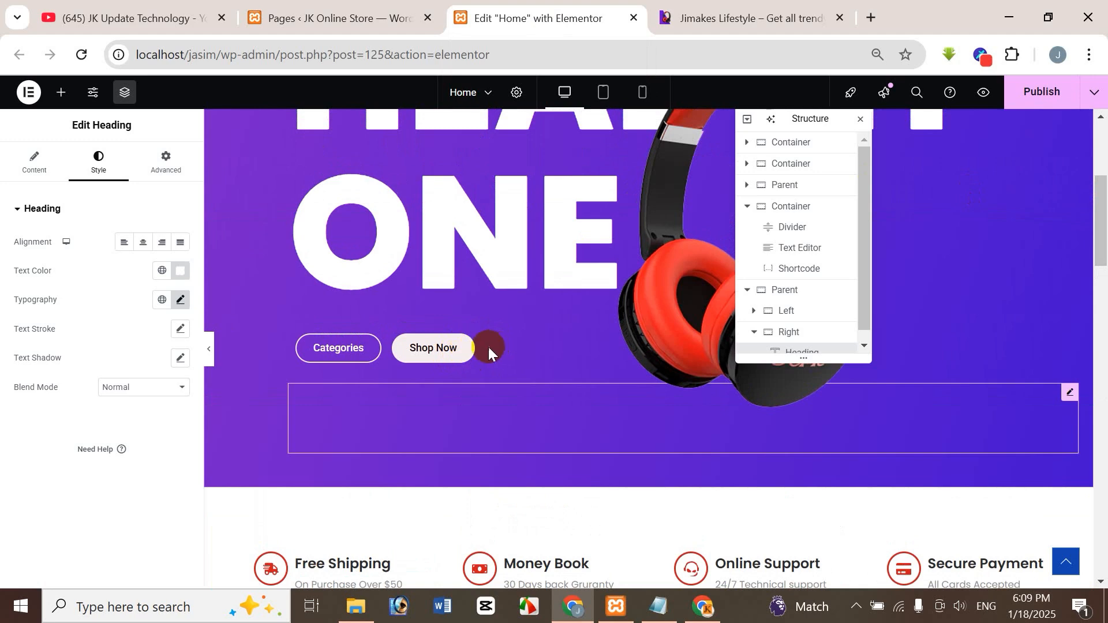
{"action": "right_click", "coordinate": [470, 347]}
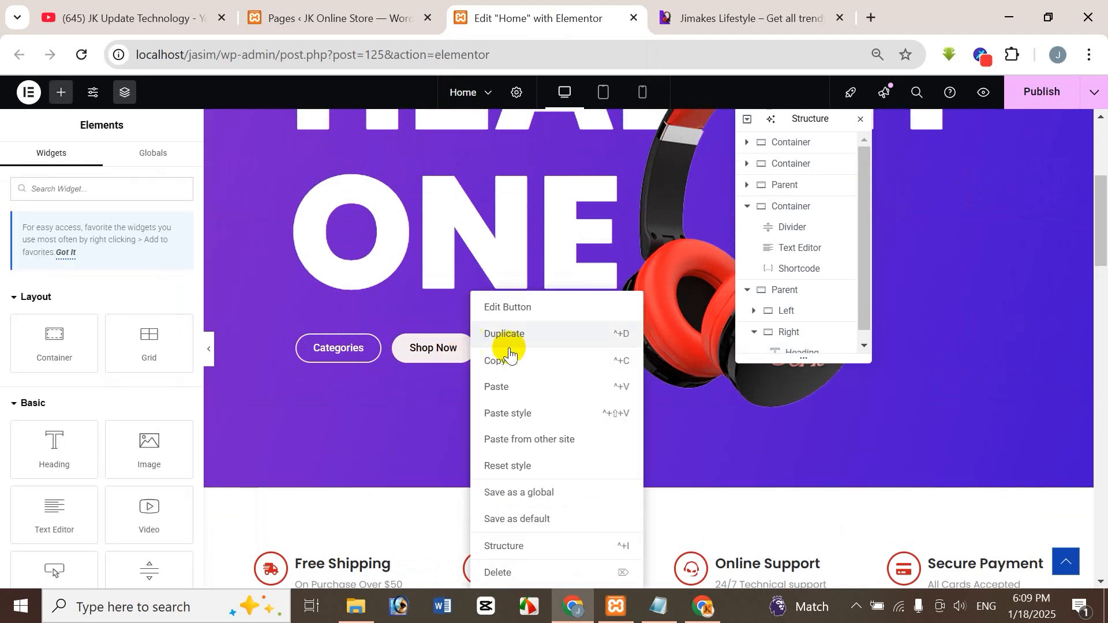
{"action": "left_click", "coordinate": [510, 361]}
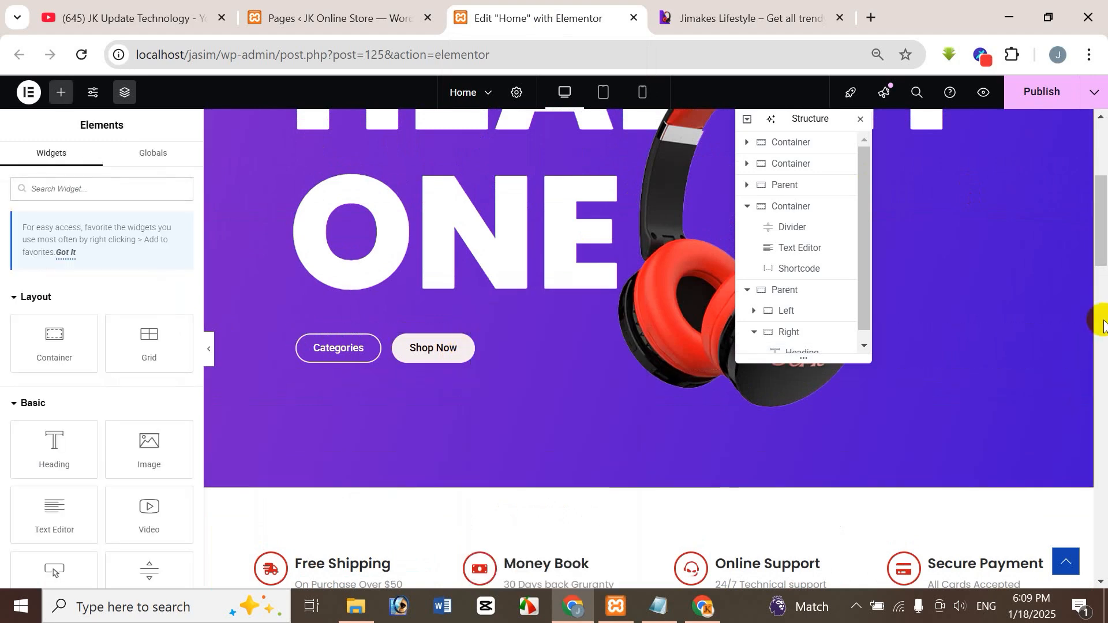
{"action": "left_click_drag", "start_coordinate": [1100, 230], "coordinate": [1103, 539]}
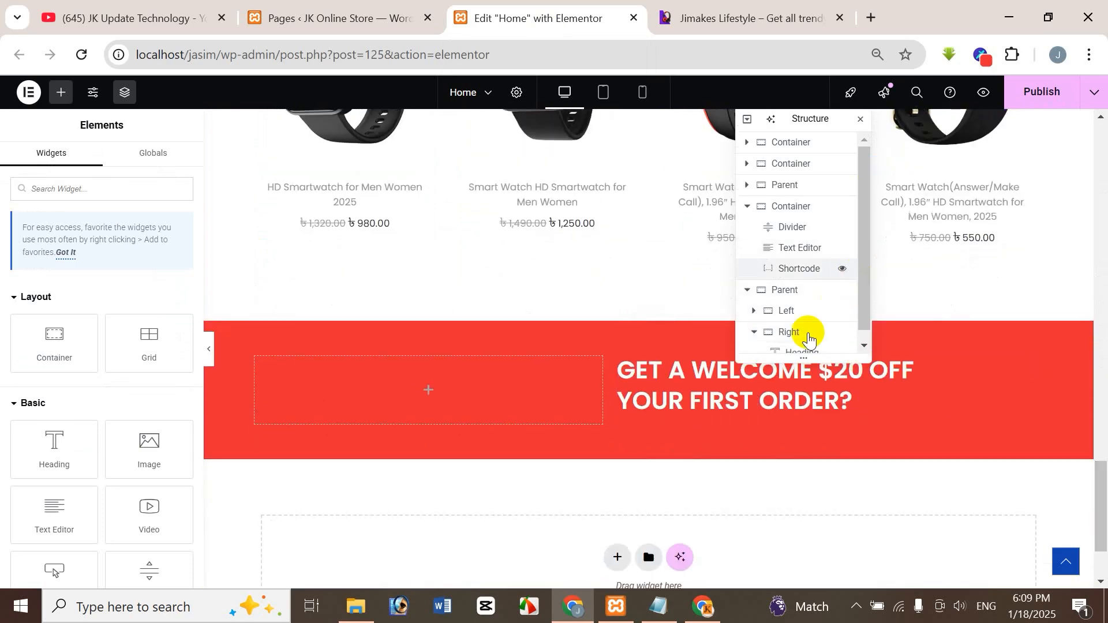
{"action": "left_click", "coordinate": [808, 333]}
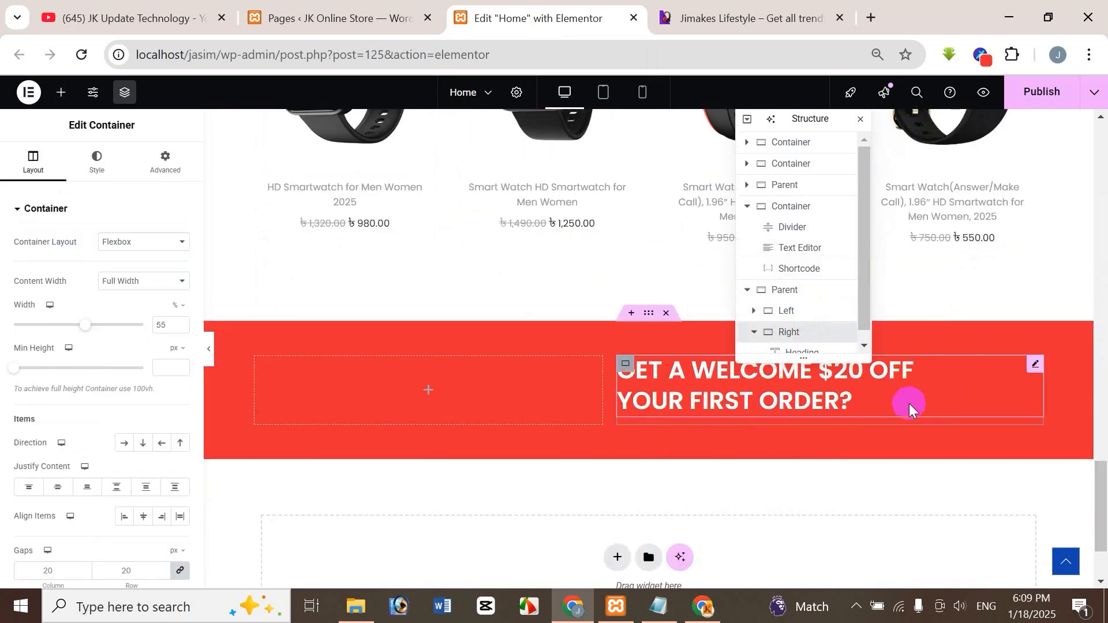
{"action": "right_click", "coordinate": [924, 395]}
{"action": "left_click", "coordinate": [947, 387]}
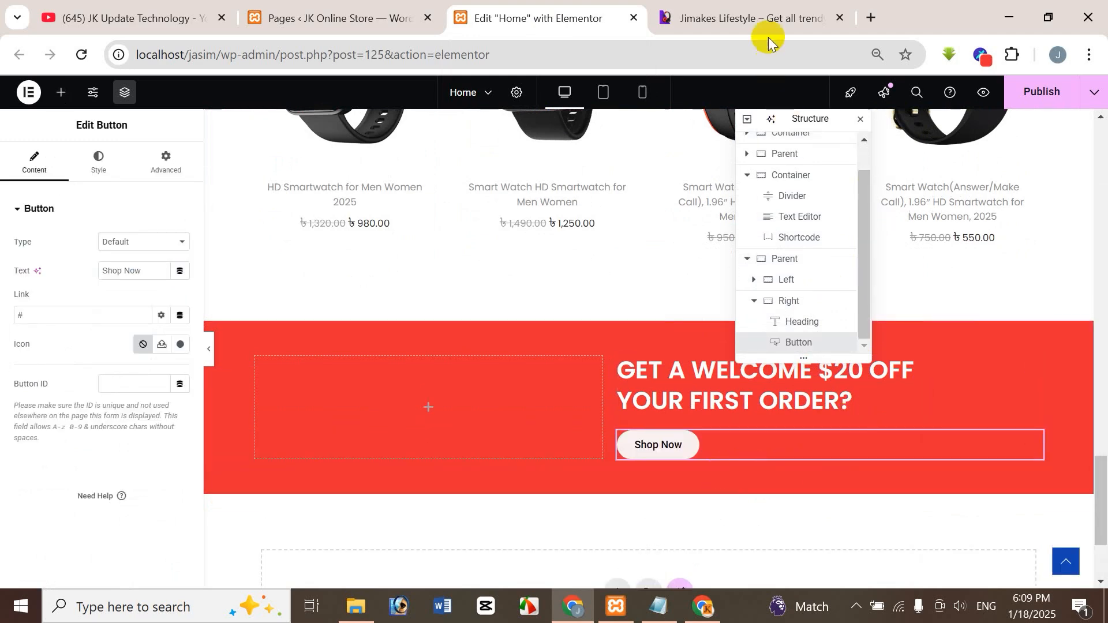
Check the reference button's colors and set the pasted Shop Now button's normal text color to white (#FFFFFF).
{"action": "left_click", "coordinate": [767, 18]}
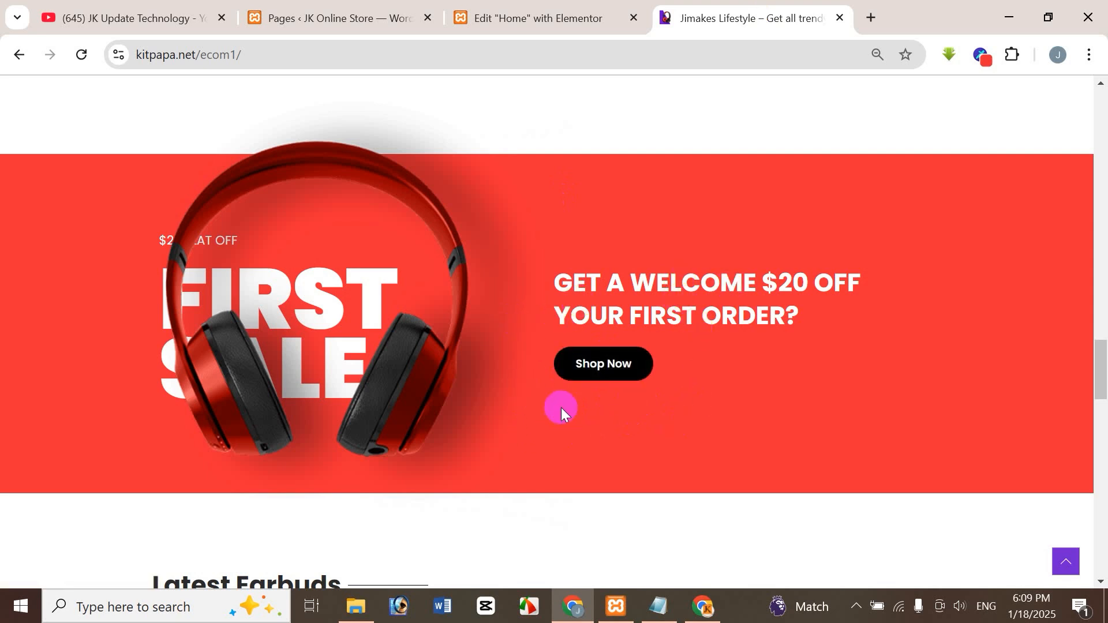
{"action": "left_click", "coordinate": [562, 19]}
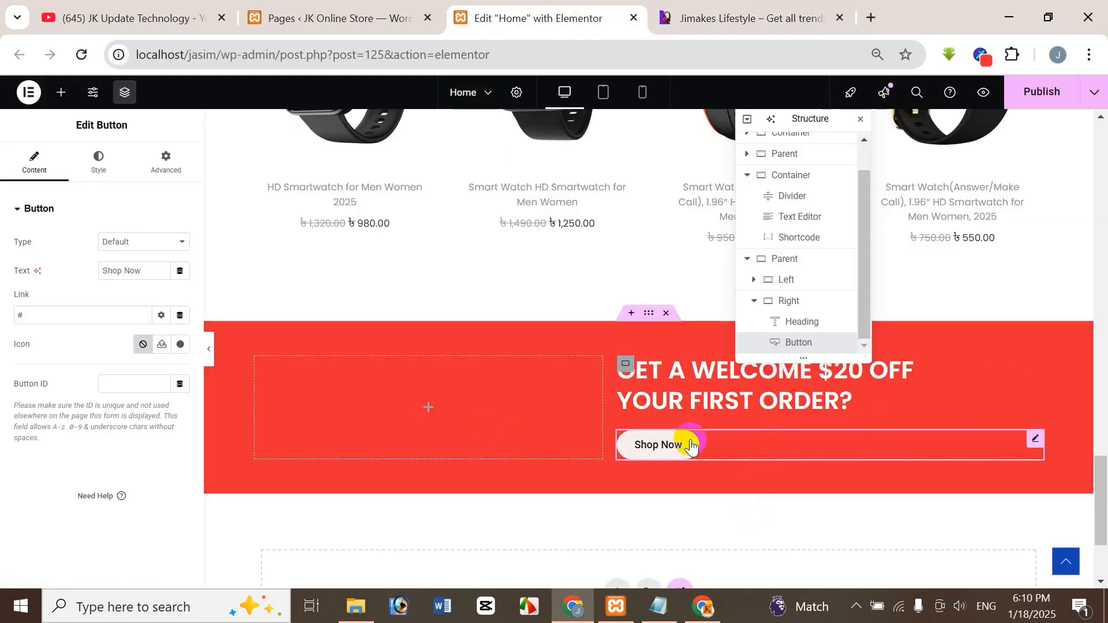
{"action": "left_click", "coordinate": [93, 166]}
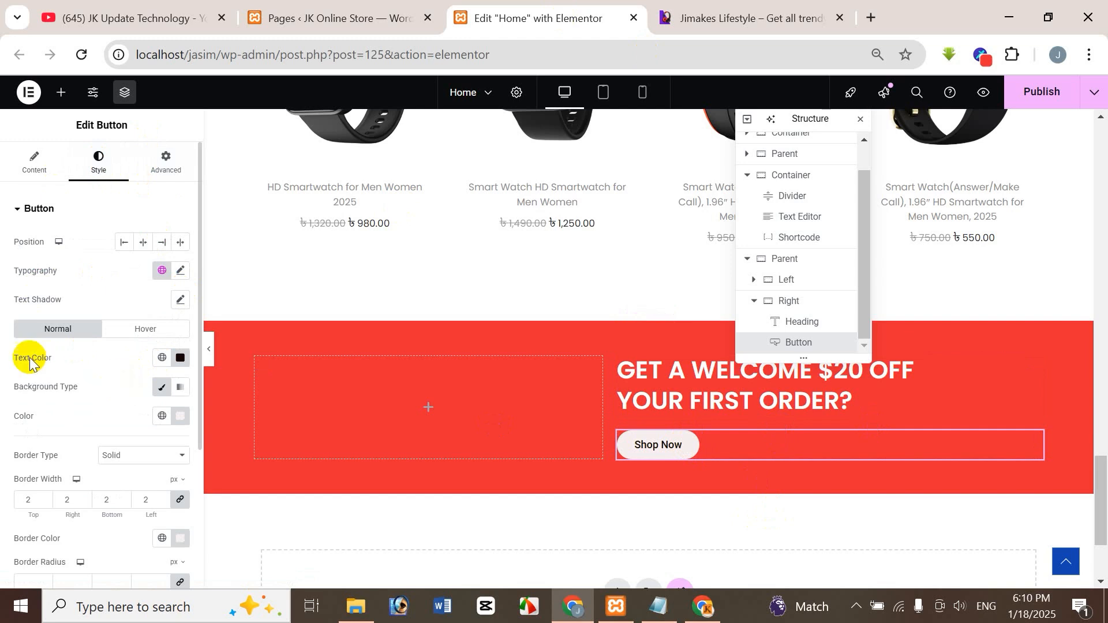
{"action": "left_click", "coordinate": [181, 357]}
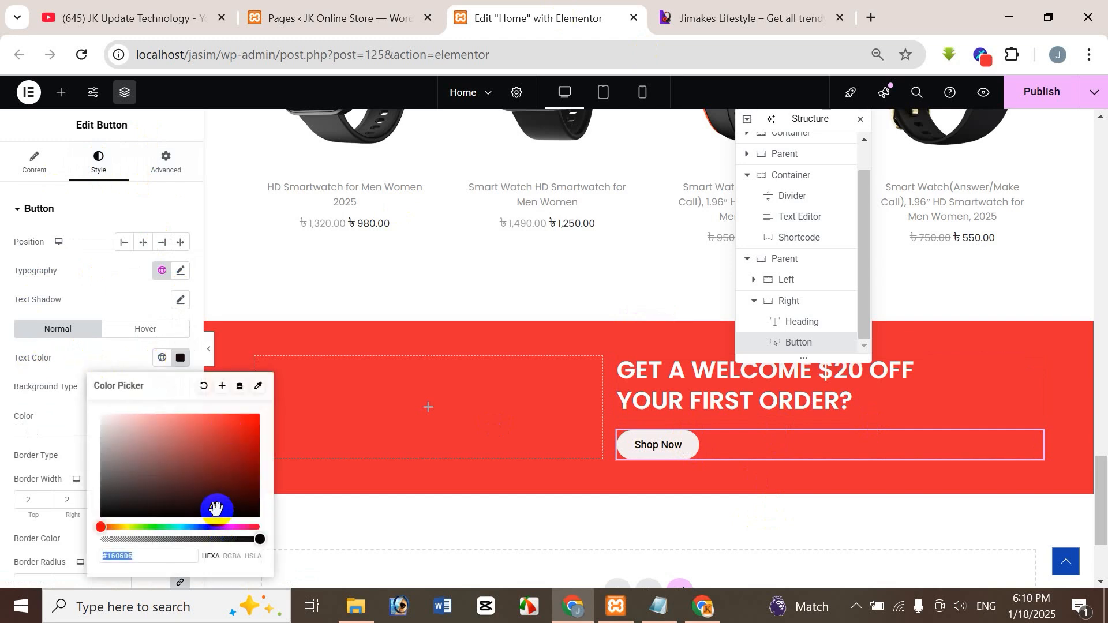
{"action": "left_click_drag", "start_coordinate": [216, 508], "coordinate": [90, 416]}
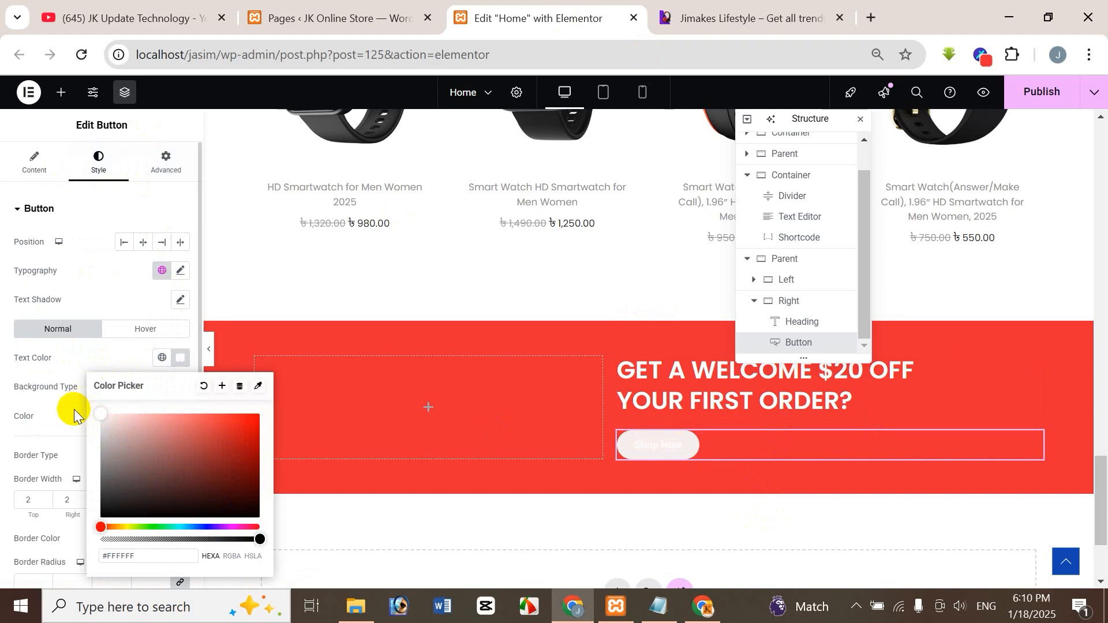
{"action": "left_click", "coordinate": [38, 427]}
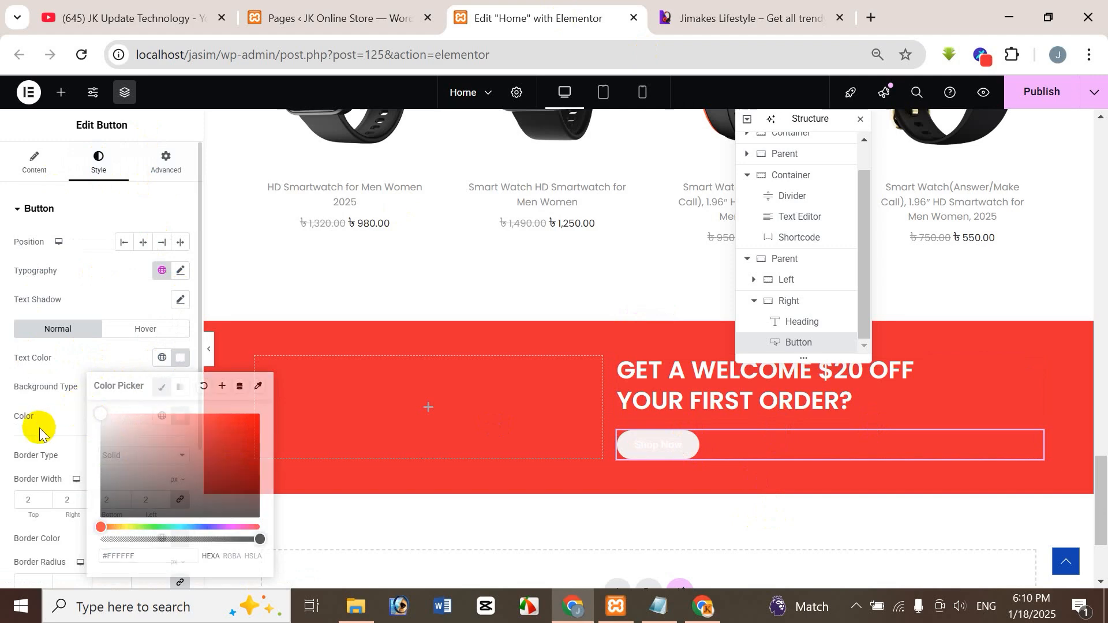
Set the Right container button's normal background color to near-black #070101FC.
{"action": "left_click", "coordinate": [181, 416]}
{"action": "left_click_drag", "start_coordinate": [112, 248], "coordinate": [236, 337]}
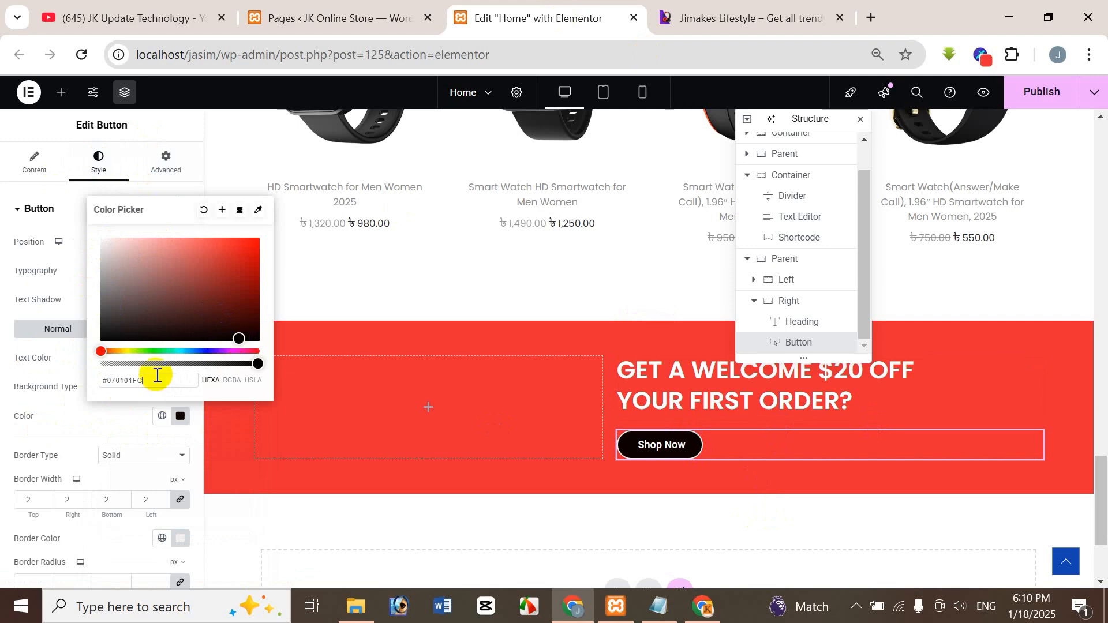
{"action": "left_click", "coordinate": [41, 424]}
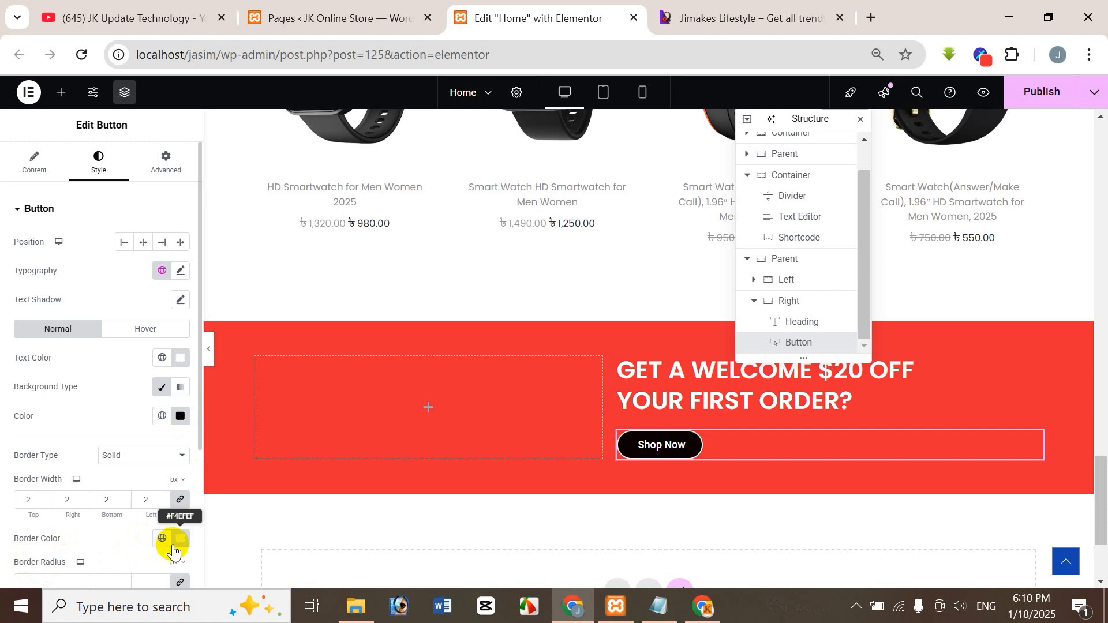
Set the Shop Now button's hover text color to near-black #141611.
{"action": "left_click", "coordinate": [144, 329]}
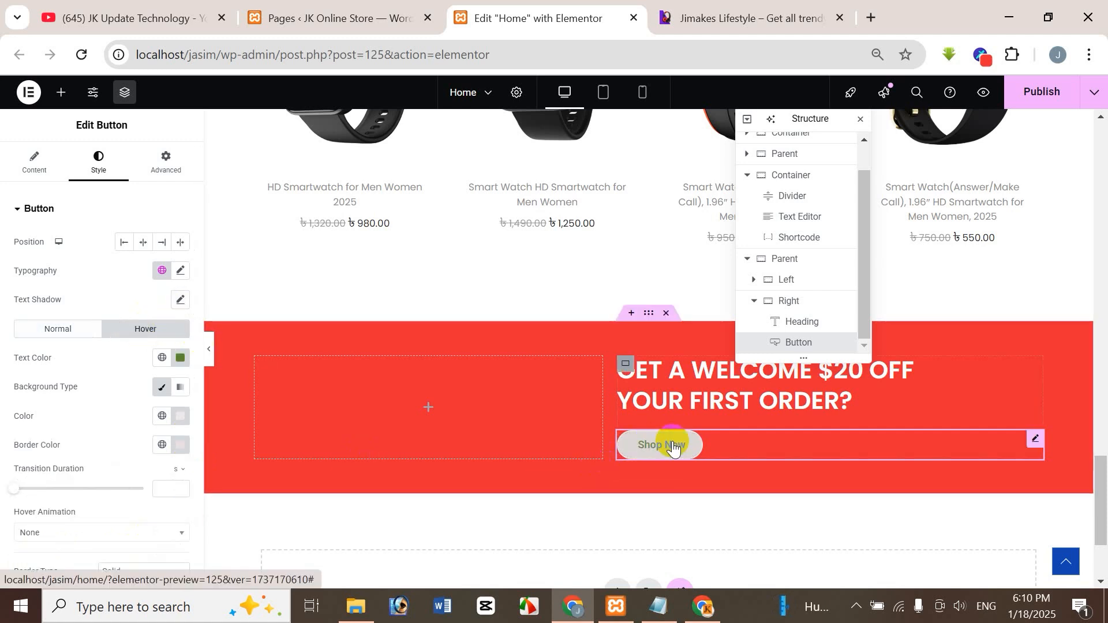
{"action": "left_click", "coordinate": [180, 358]}
{"action": "left_click_drag", "start_coordinate": [207, 463], "coordinate": [135, 508]}
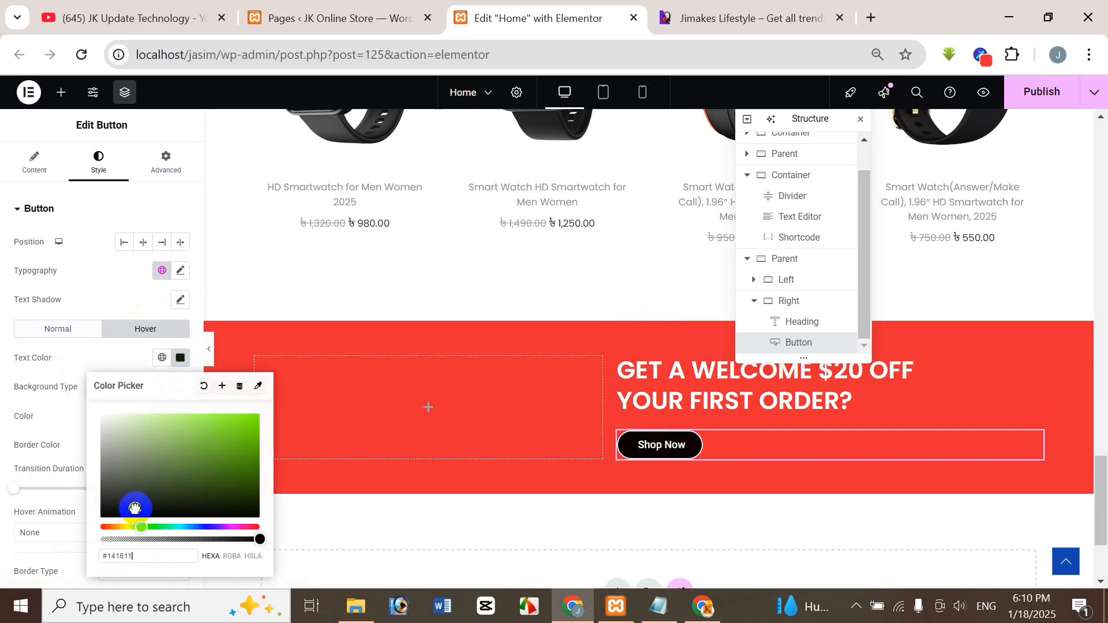
{"action": "left_click", "coordinate": [72, 359]}
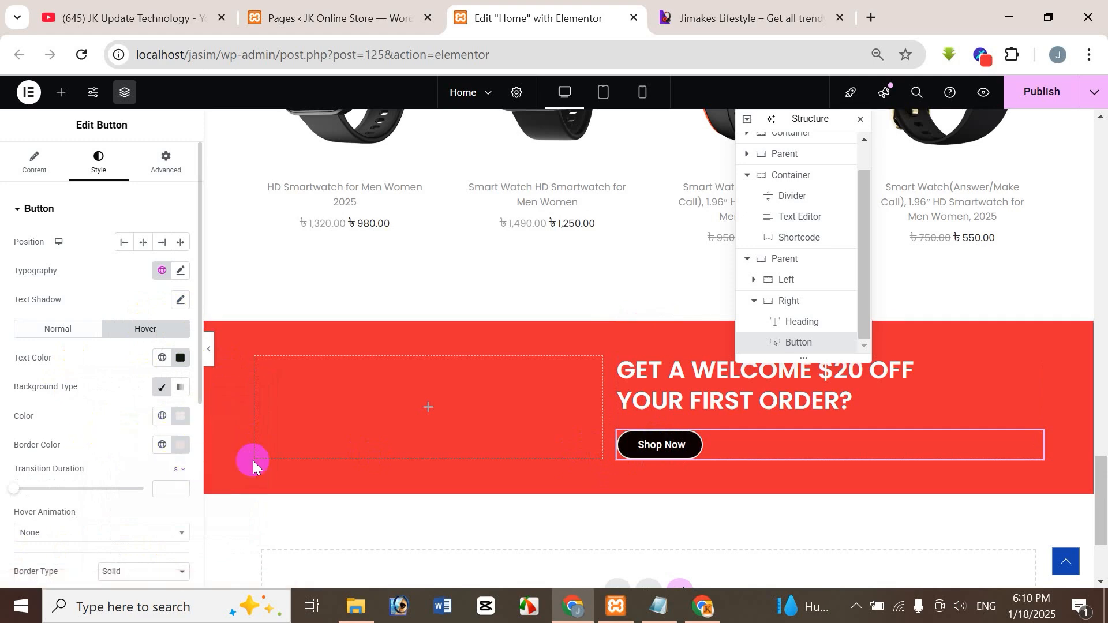
Compare the restyled Shop Now button and its spacing from the heading with the reference banner.
{"action": "left_click", "coordinate": [745, 17]}
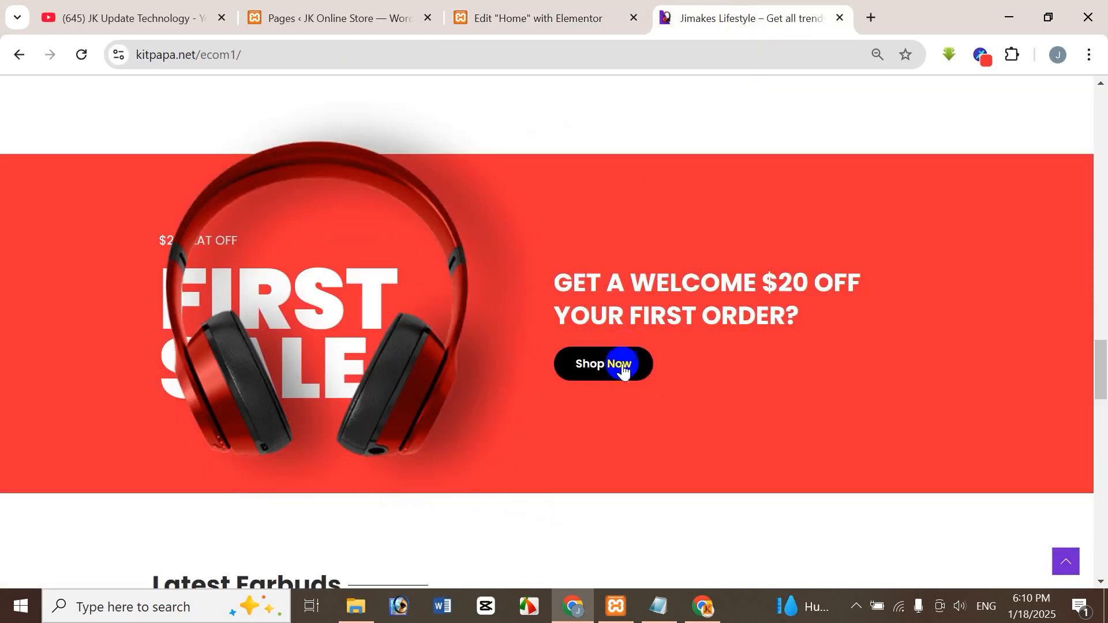
{"action": "left_click", "coordinate": [529, 11]}
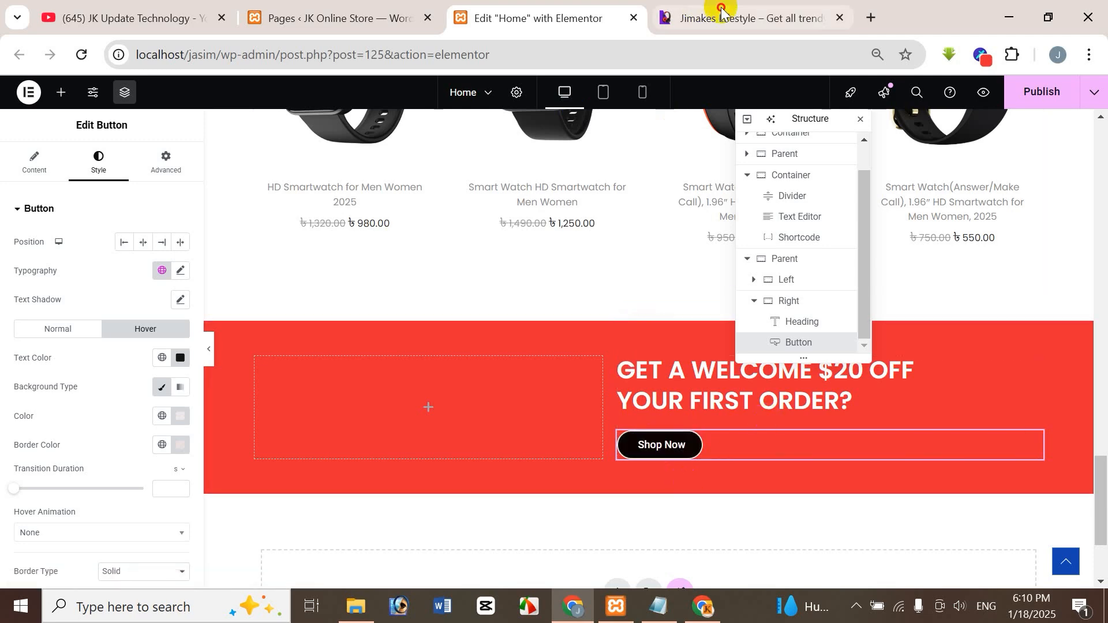
{"action": "left_click", "coordinate": [744, 17]}
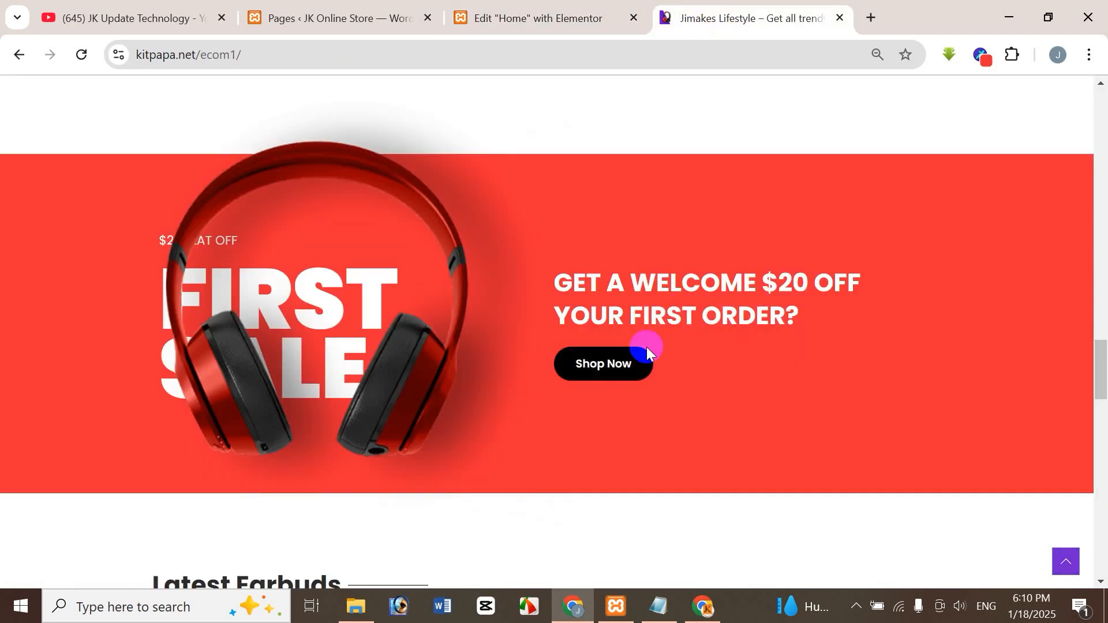
{"action": "left_click", "coordinate": [561, 12]}
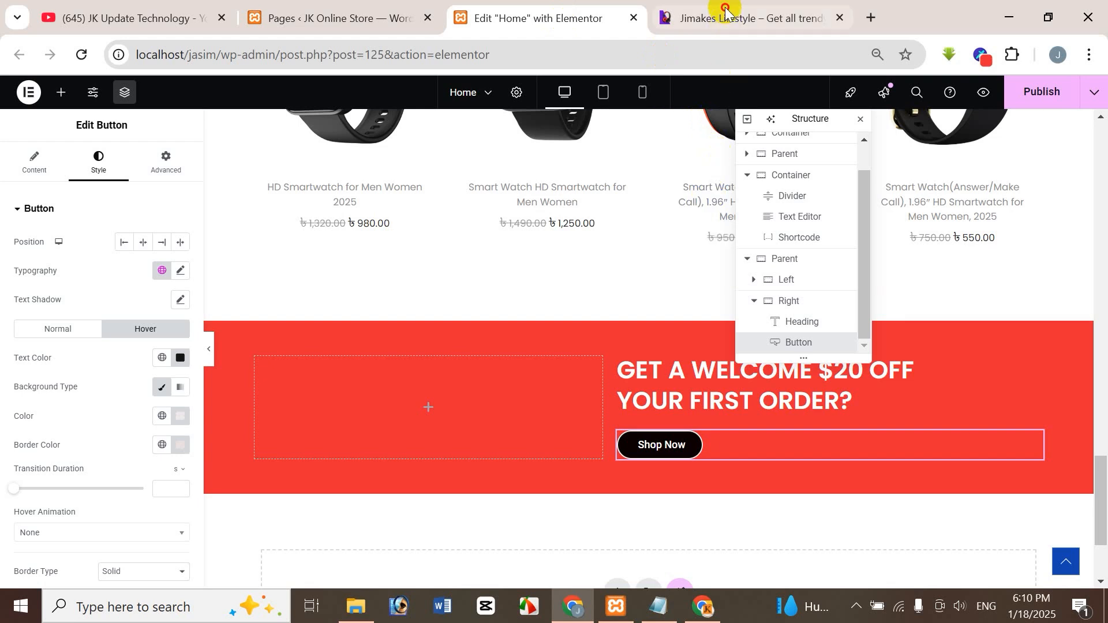
{"action": "left_click", "coordinate": [744, 17]}
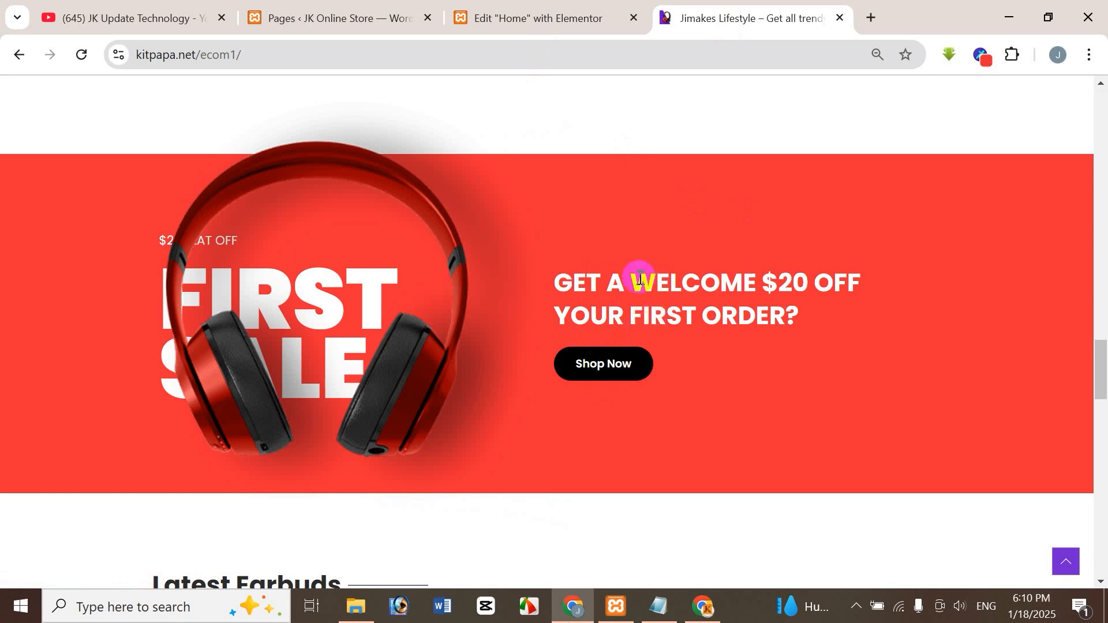
{"action": "left_click", "coordinate": [541, 7]}
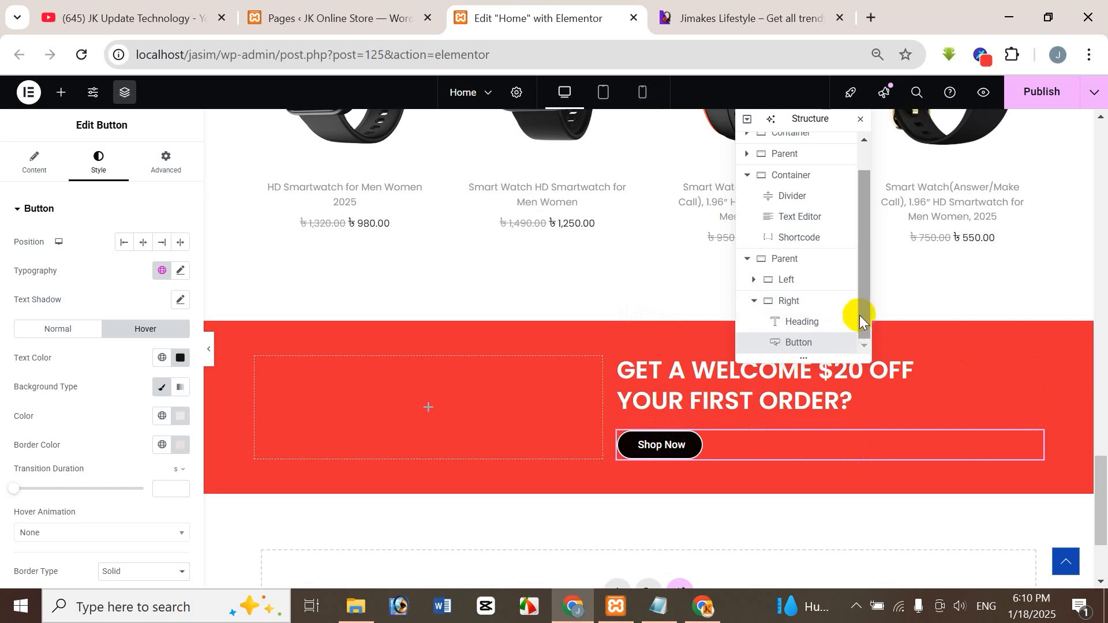
Try linked column and row gaps of 40, 30, 20 and 25 px on the Right container.
{"action": "left_click", "coordinate": [795, 303]}
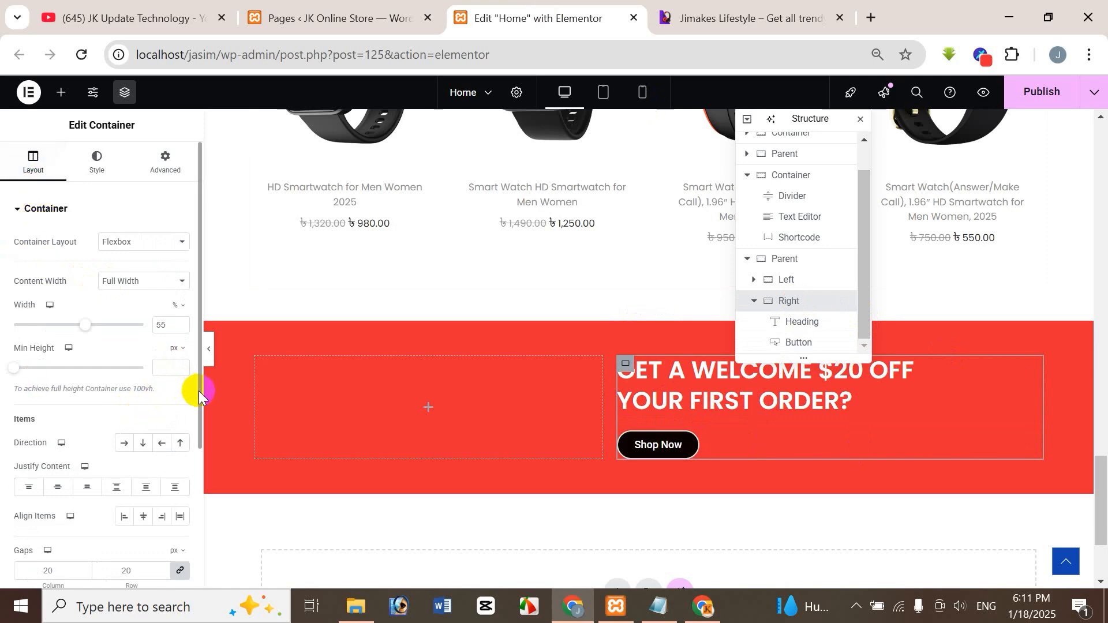
{"action": "left_click_drag", "start_coordinate": [198, 392], "coordinate": [196, 440]}
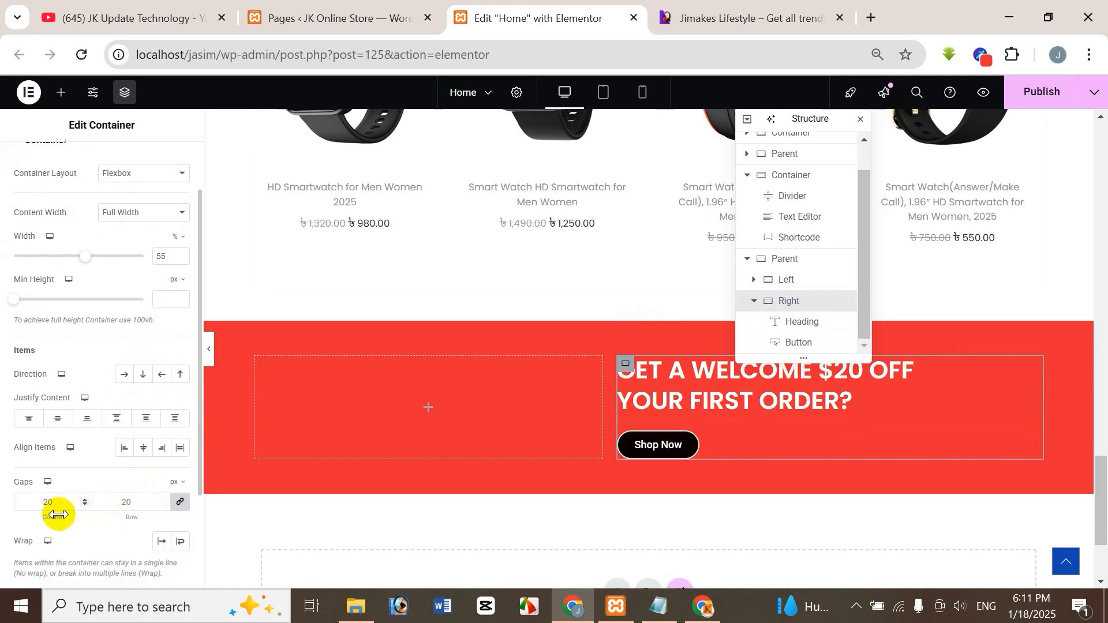
{"action": "left_click", "coordinate": [44, 503]}
{"action": "type", "text": "40"}
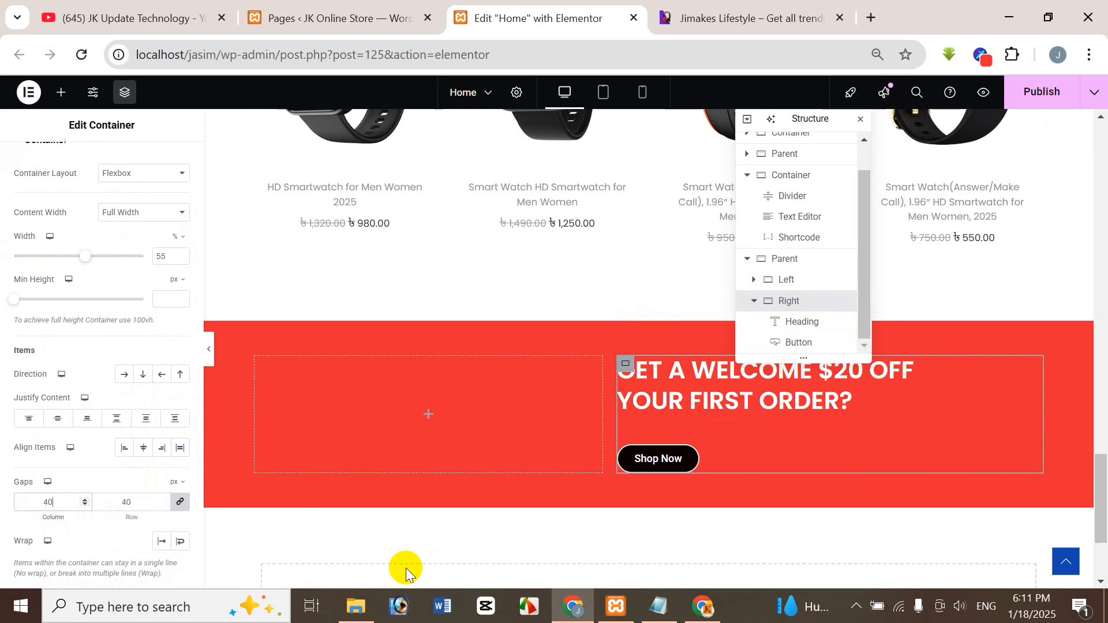
{"action": "key", "text": "BackSpace"}
{"action": "type", "text": "3"}
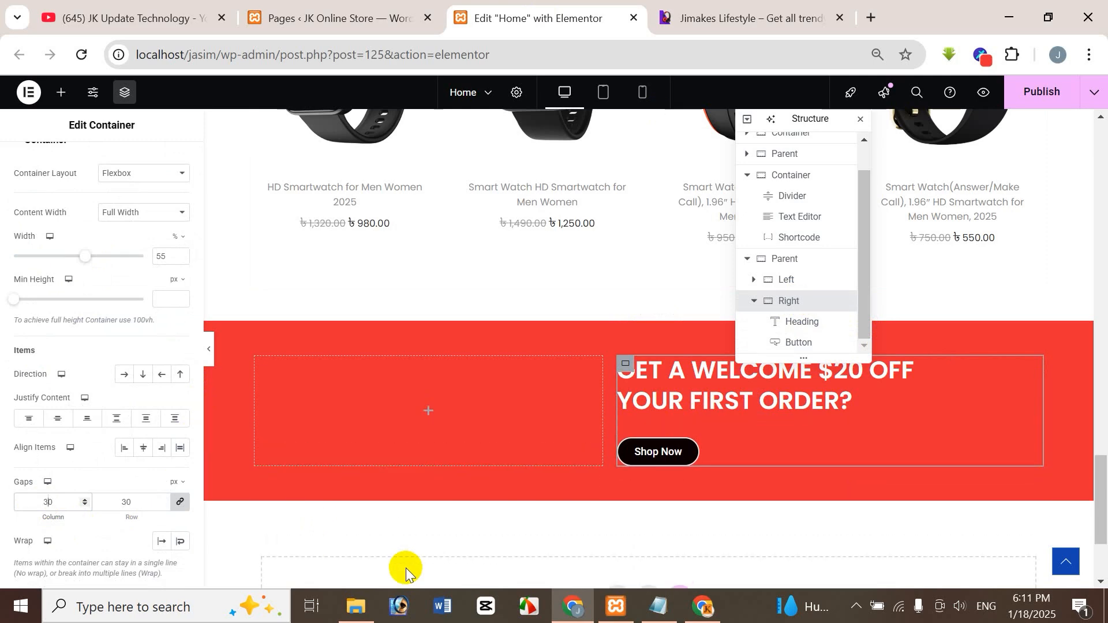
{"action": "key", "text": "BackSpace"}
{"action": "type", "text": "2"}
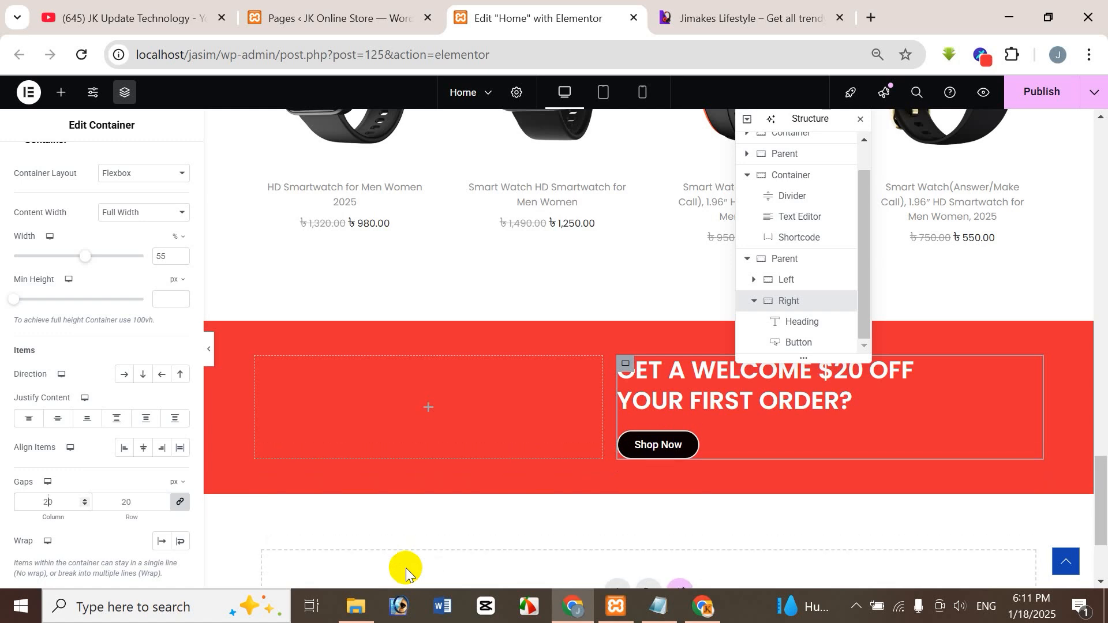
{"action": "key", "text": "Delete"}
{"action": "type", "text": "5"}
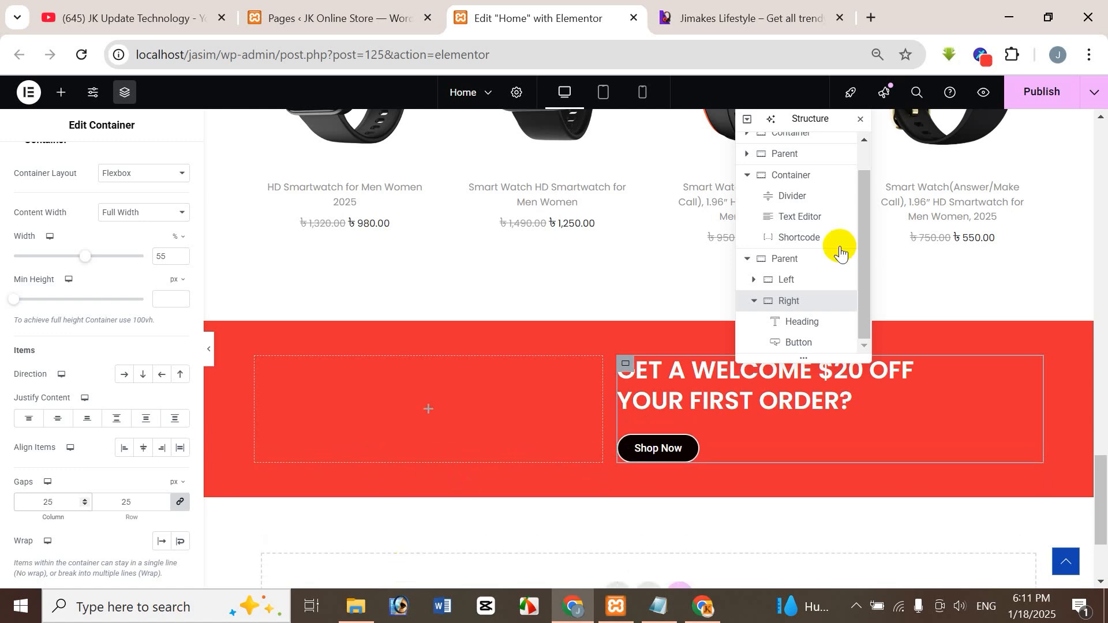
Compare the heading-to-button spacing with the reference banner and set the Right container's column and row gaps to 20 px.
{"action": "left_click", "coordinate": [780, 11]}
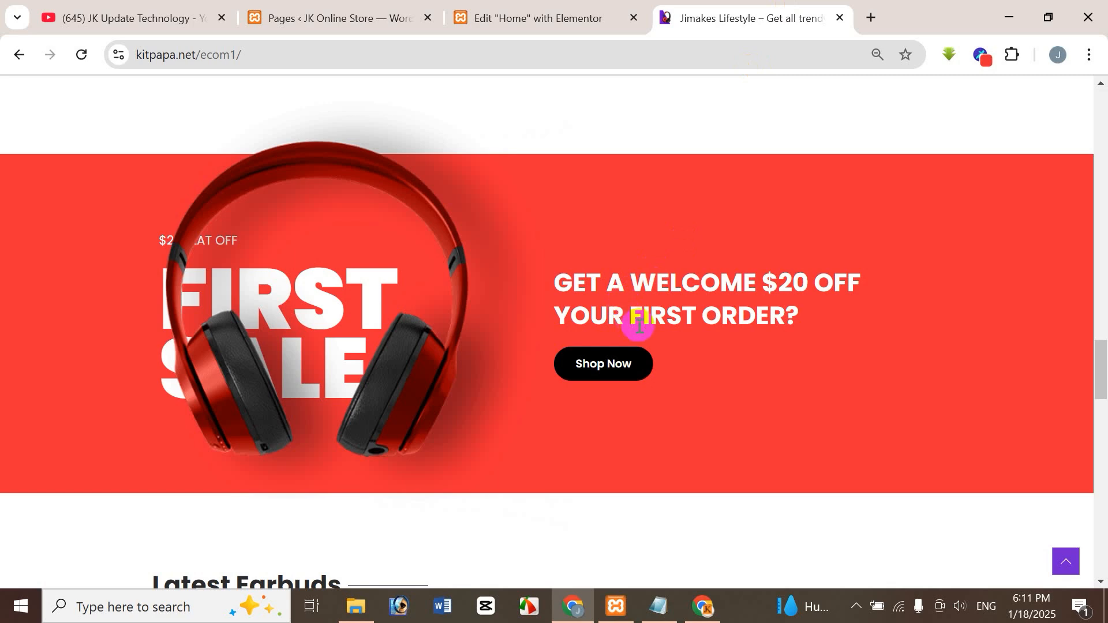
{"action": "left_click", "coordinate": [517, 15]}
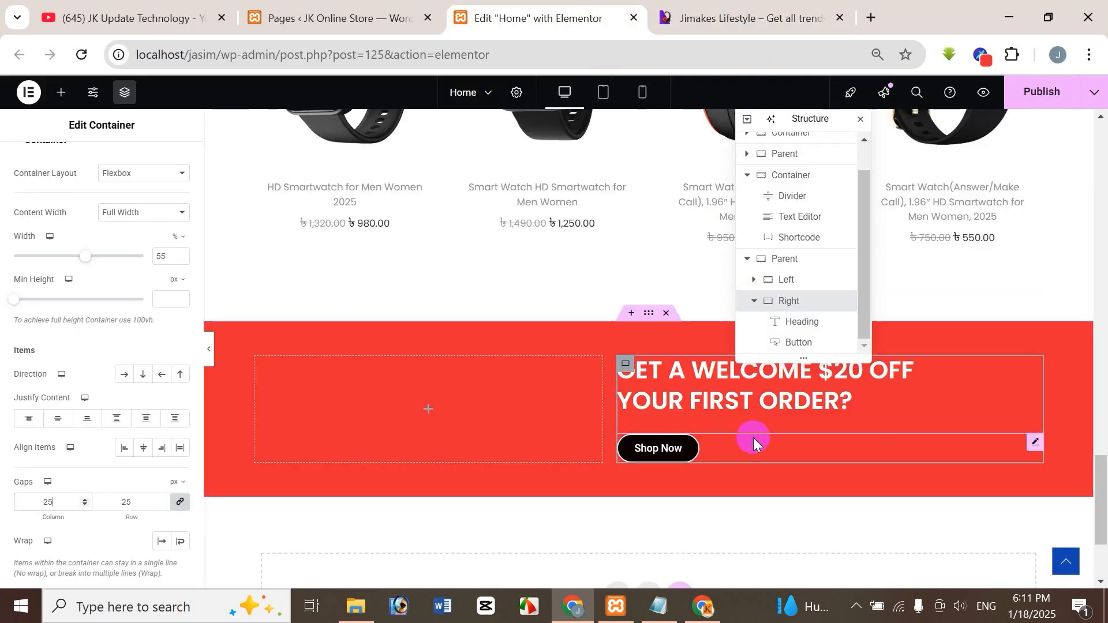
{"action": "key", "text": "BackSpace"}
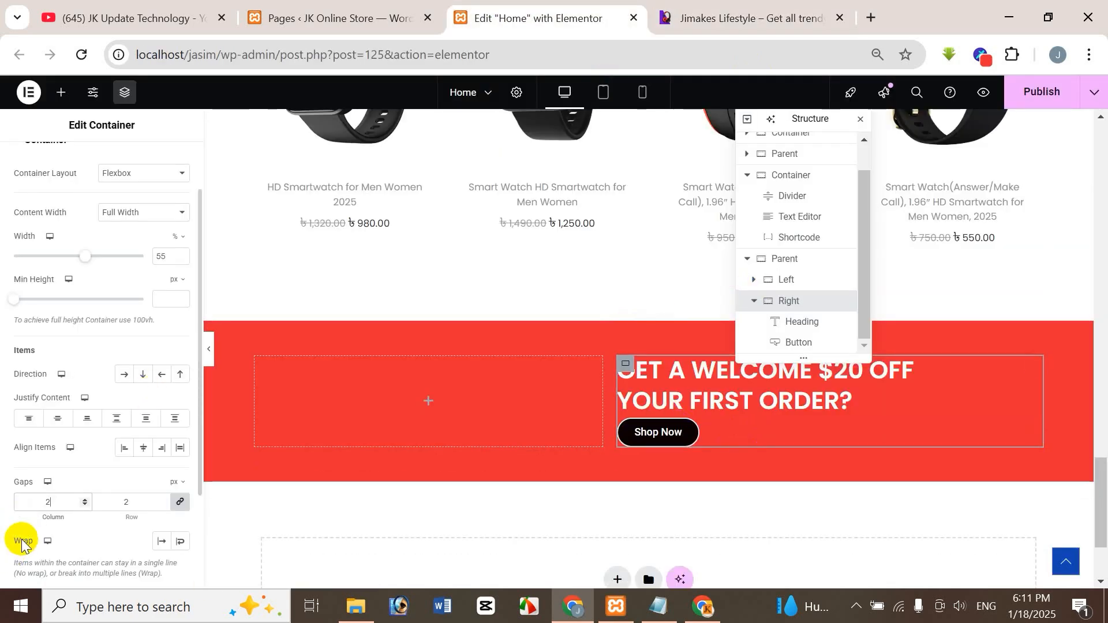
{"action": "type", "text": "0"}
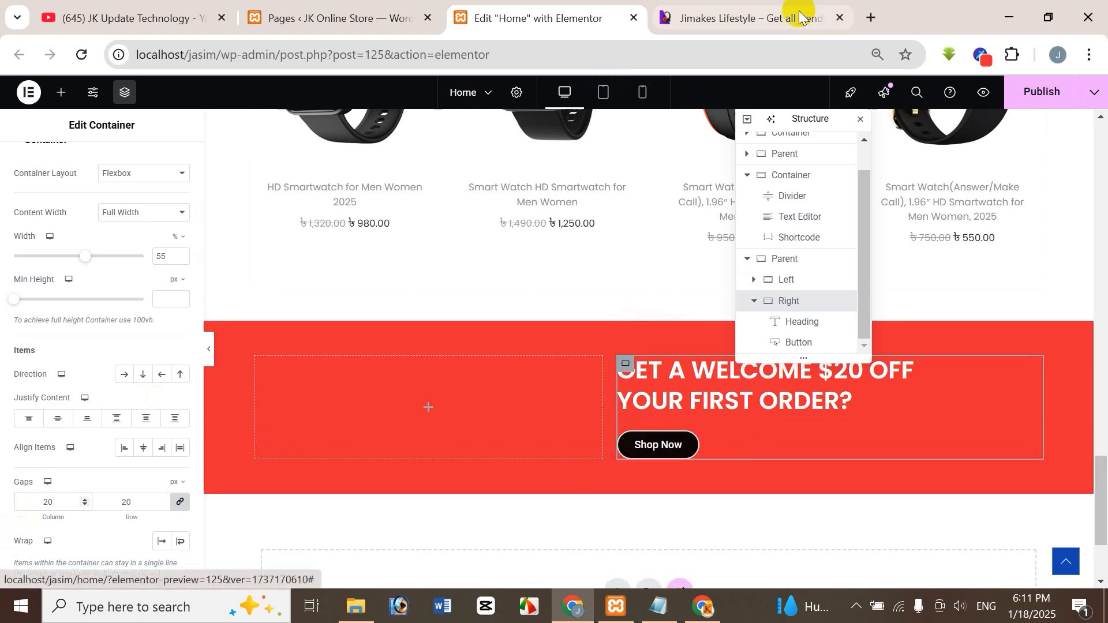
Compare the banner's heading, button and empty Left container with the reference banner.
{"action": "left_click", "coordinate": [799, 13]}
{"action": "left_click", "coordinate": [546, 13]}
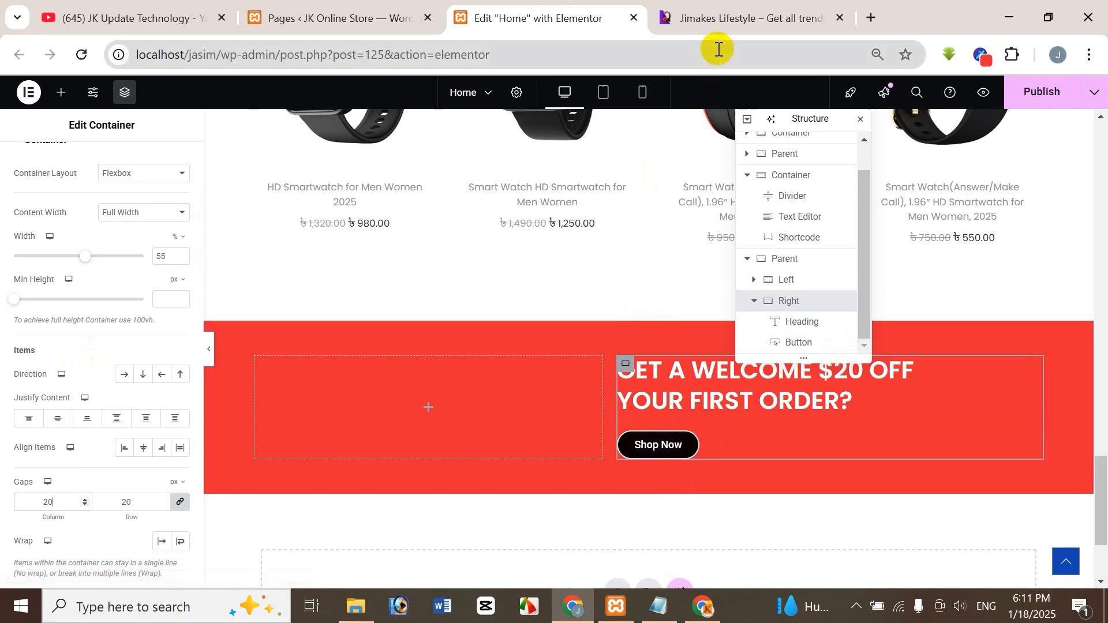
{"action": "left_click", "coordinate": [731, 18]}
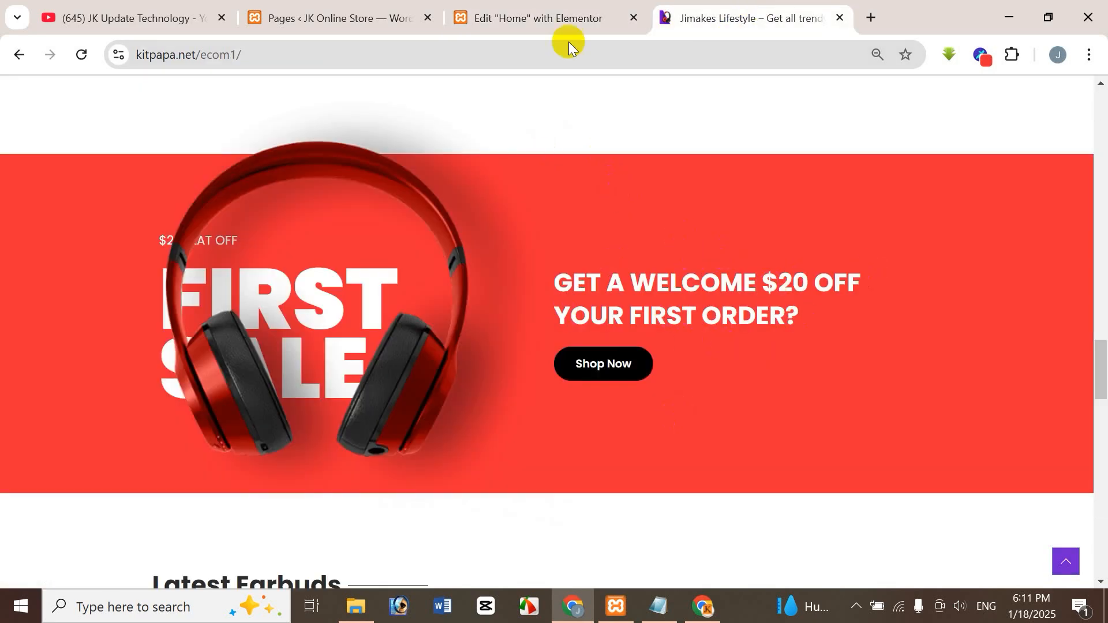
{"action": "left_click", "coordinate": [525, 20]}
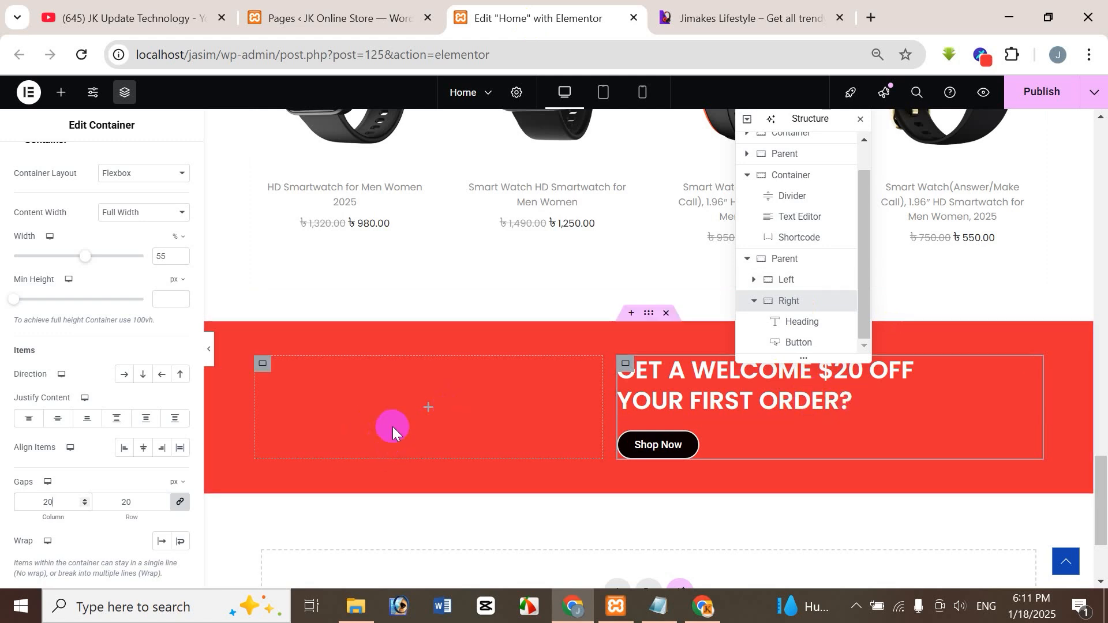
Copy the "$20 FLAT OFF FIRST SALE" text from the reference site's banner and return to the Elementor page.
{"action": "left_click", "coordinate": [725, 19]}
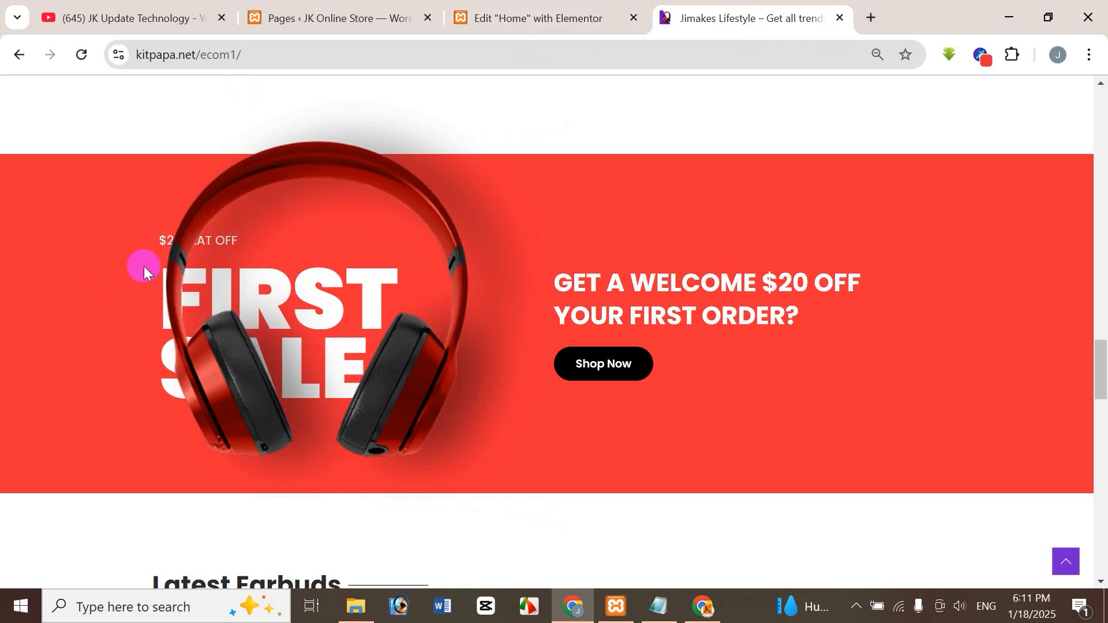
{"action": "left_click_drag", "start_coordinate": [144, 254], "coordinate": [178, 279]}
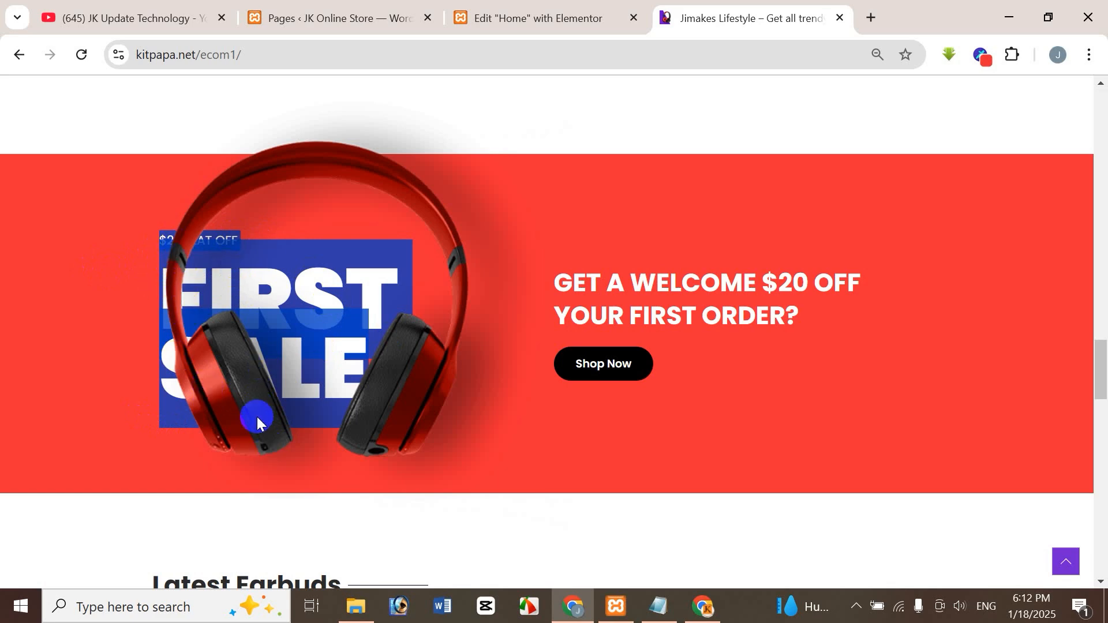
{"action": "left_click", "coordinate": [545, 23]}
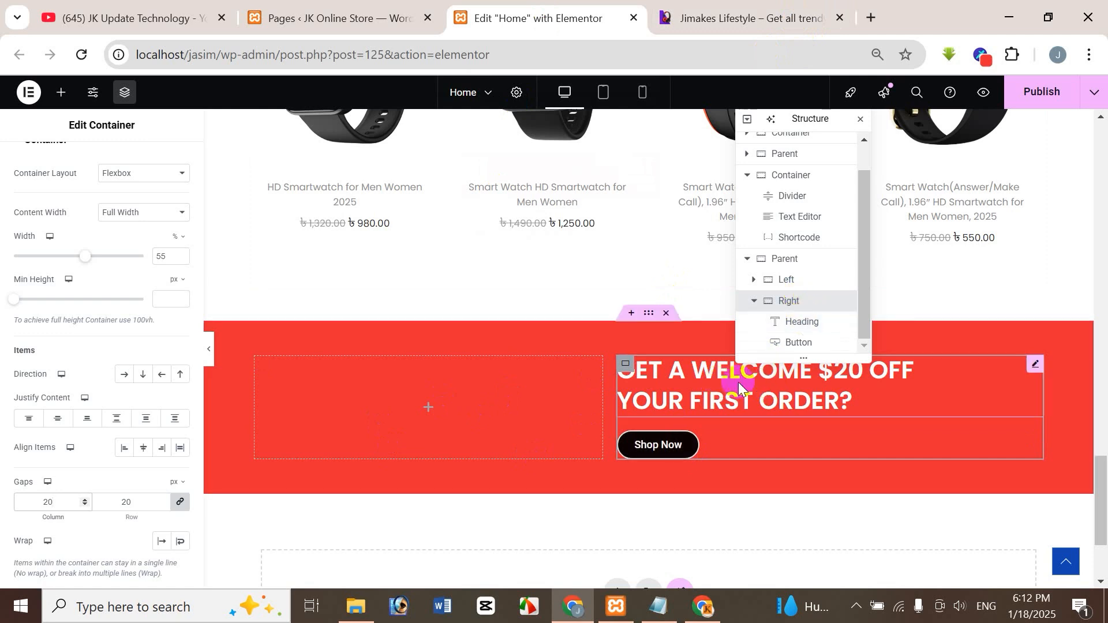
Copy the welcome heading from the Right container and paste it into the empty Left container.
{"action": "left_click", "coordinate": [1034, 370]}
{"action": "left_click", "coordinate": [378, 418]}
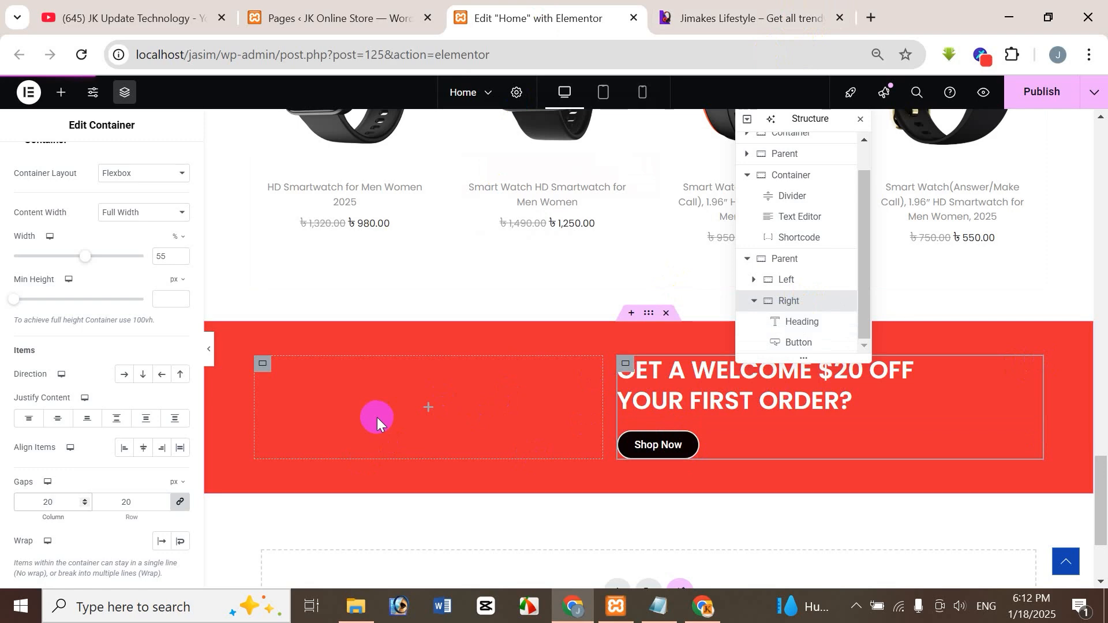
{"action": "left_click", "coordinate": [1059, 353]}
{"action": "right_click", "coordinate": [1032, 366]}
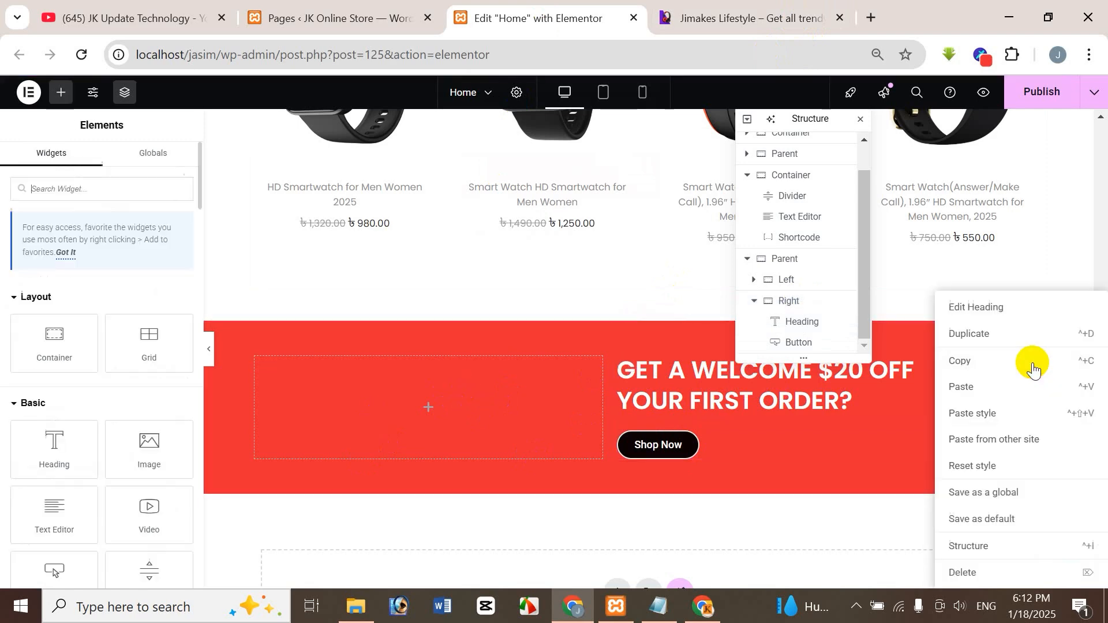
{"action": "left_click", "coordinate": [982, 362]}
{"action": "left_click", "coordinate": [410, 398]}
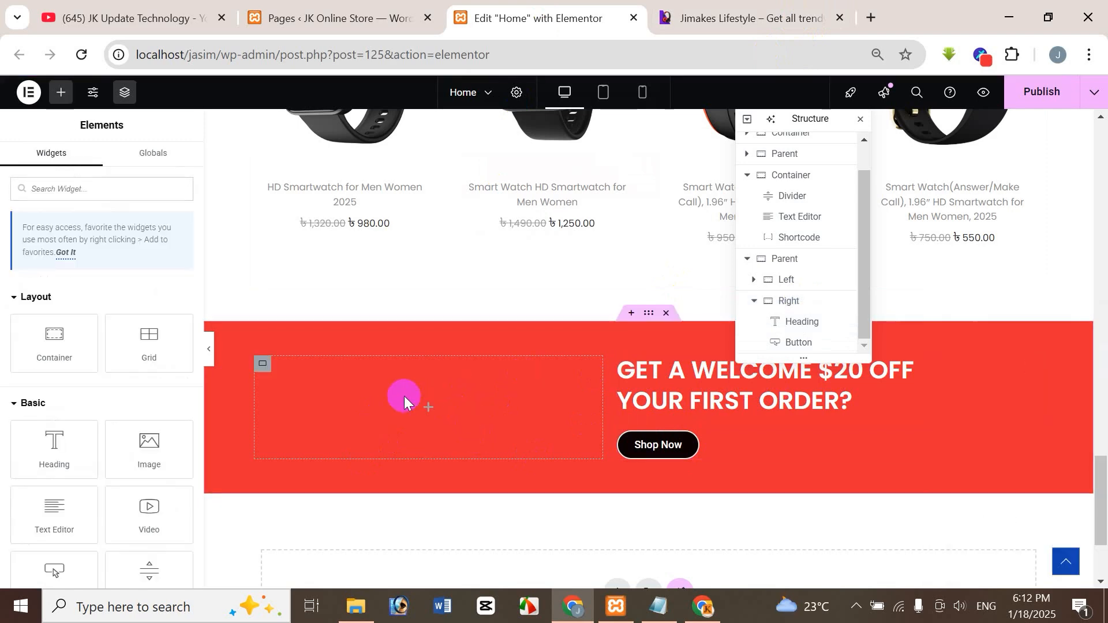
{"action": "left_click", "coordinate": [389, 438]}
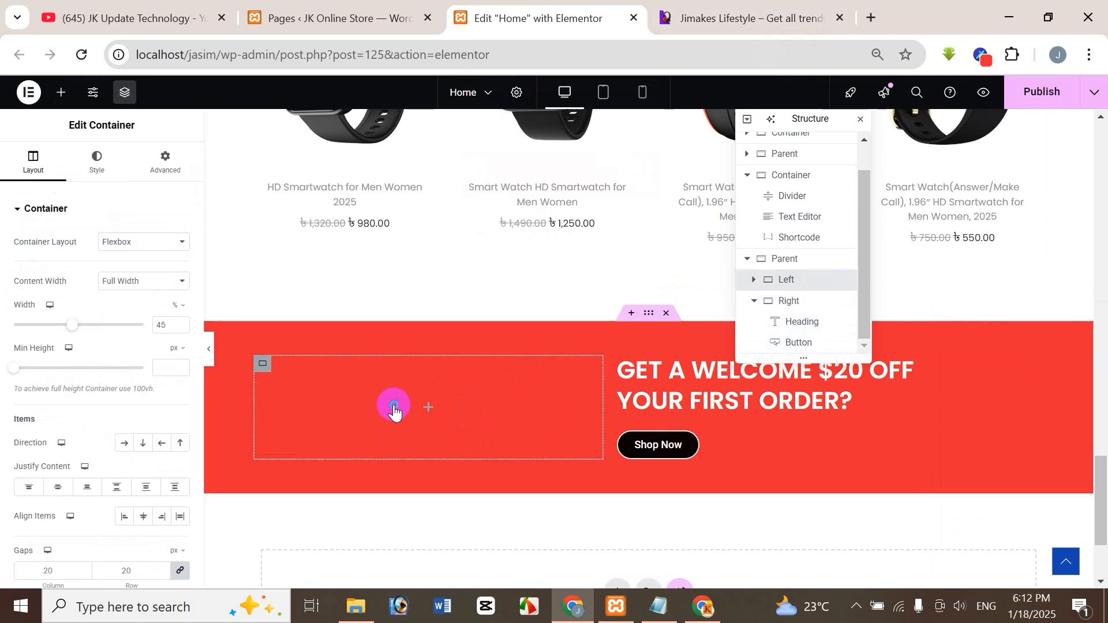
{"action": "right_click", "coordinate": [395, 411]}
{"action": "left_click", "coordinate": [435, 357]}
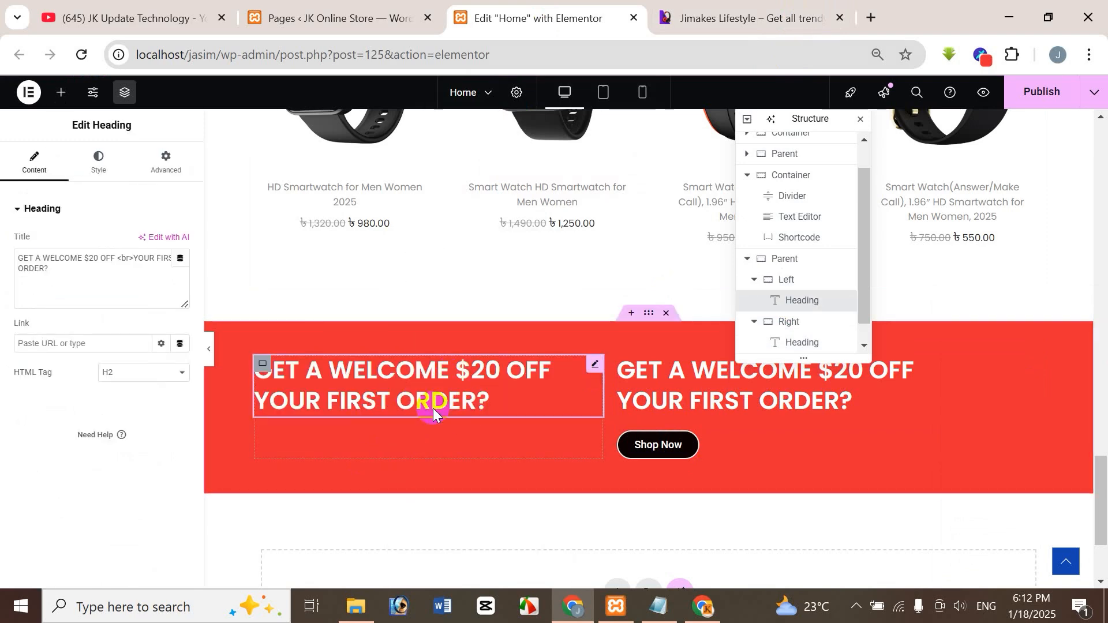
Replace the Left container heading's title with the copied reference text, keeping only "$20 FLAT OFF".
{"action": "left_click", "coordinate": [792, 20]}
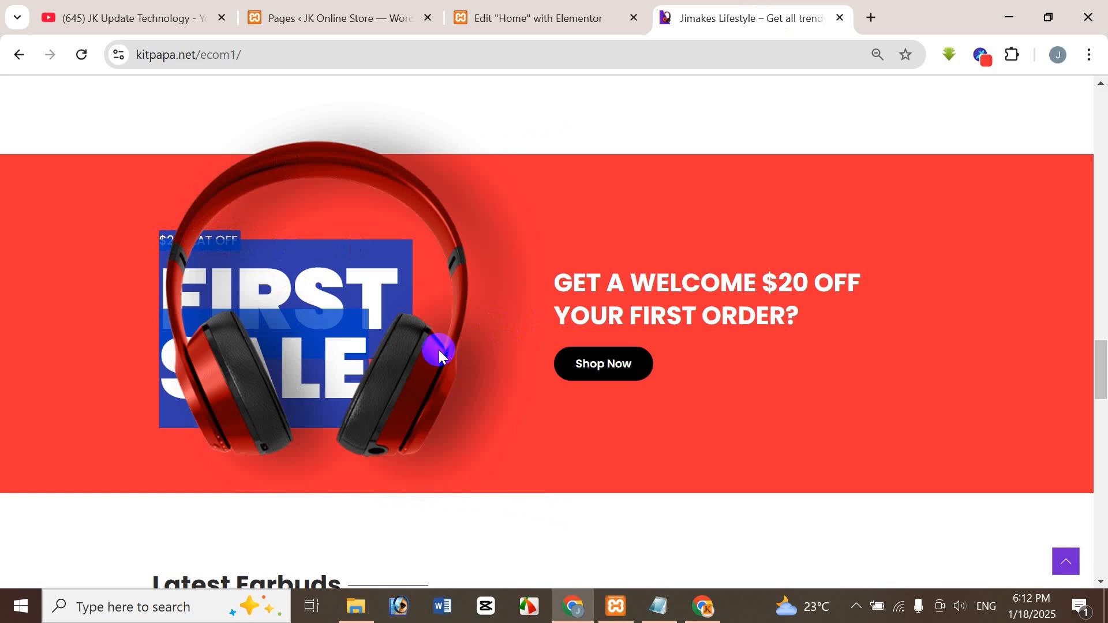
{"action": "left_click", "coordinate": [564, 17]}
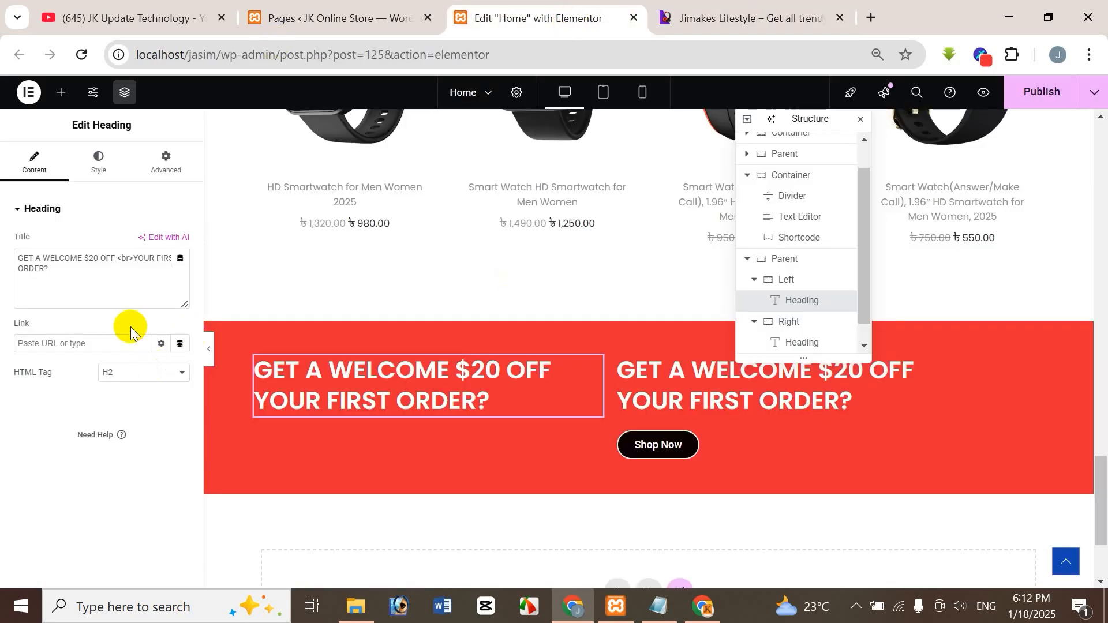
{"action": "key", "text": "ctrl+a"}
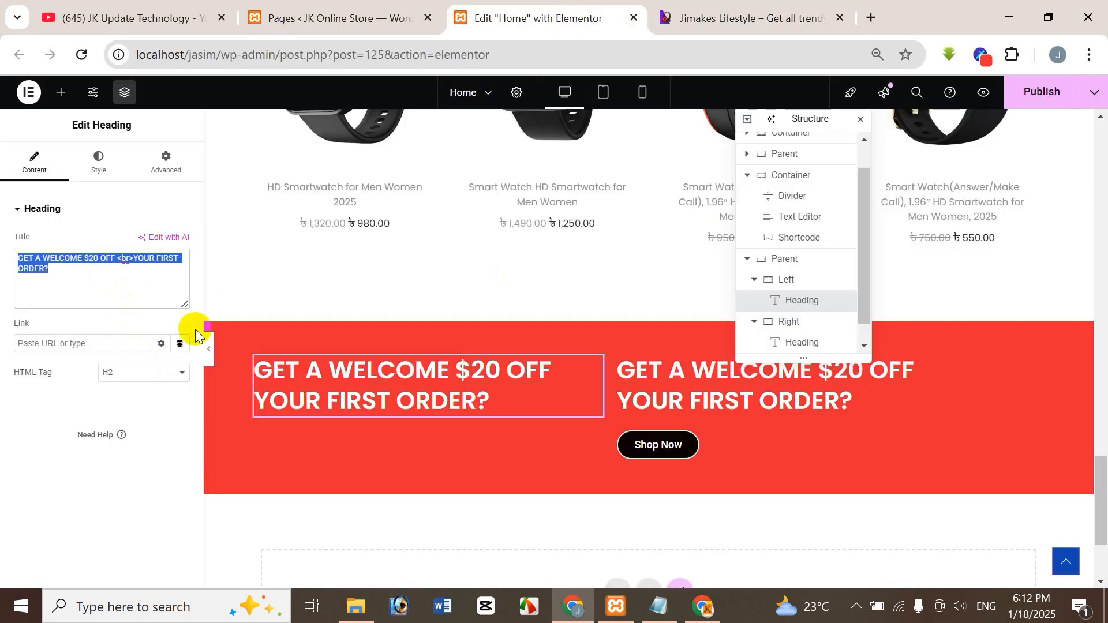
{"action": "key", "text": "BackSpace"}
{"action": "key", "text": "ctrl+v"}
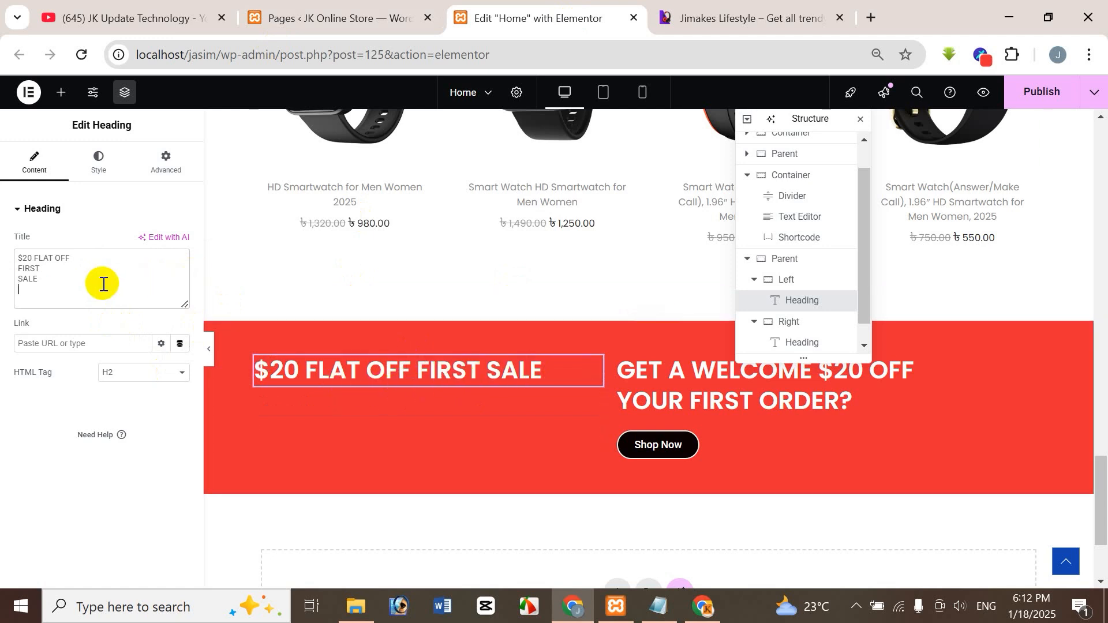
{"action": "left_click", "coordinate": [31, 271]}
{"action": "left_click_drag", "start_coordinate": [32, 272], "coordinate": [55, 281]}
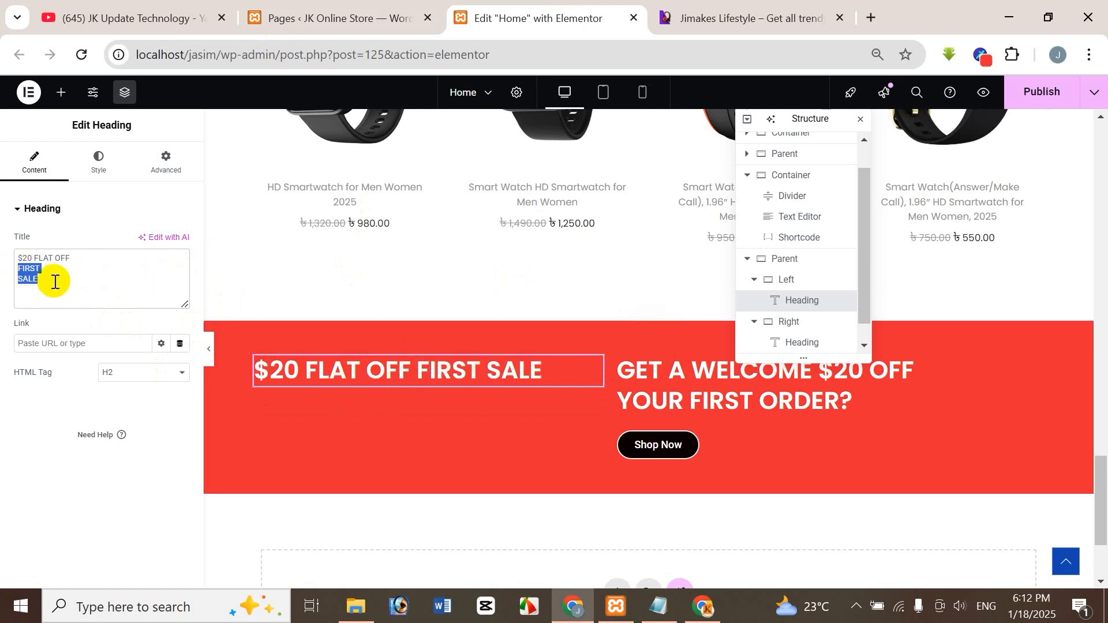
{"action": "key", "text": "BackSpace"}
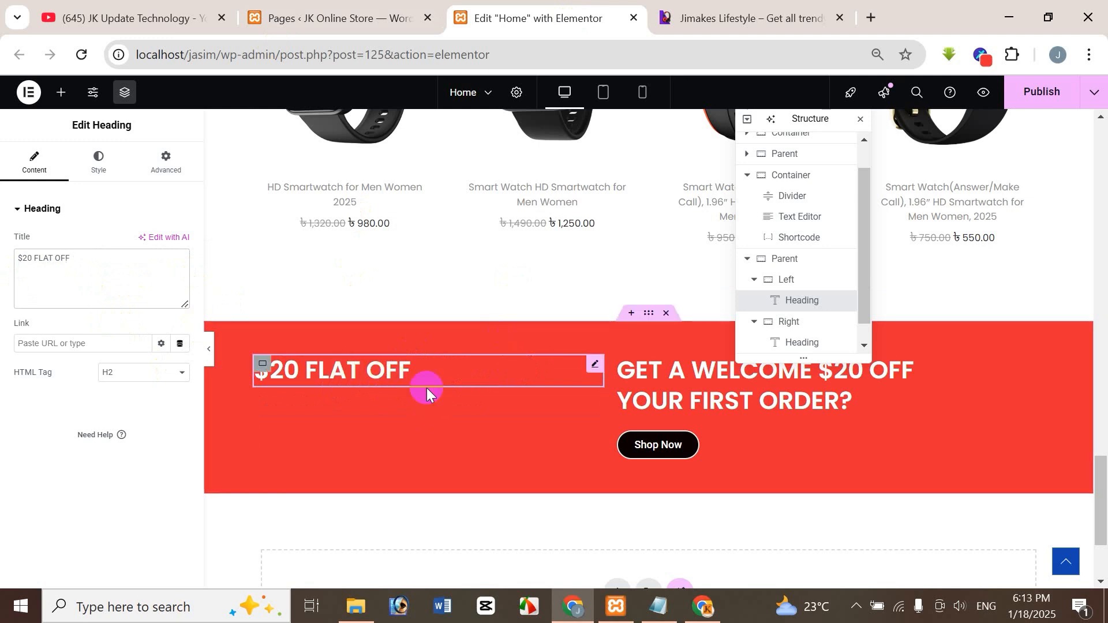
Check the reference's small heading and set the "$20 FLAT OFF" heading's font size to 18 px.
{"action": "left_click", "coordinate": [769, 16]}
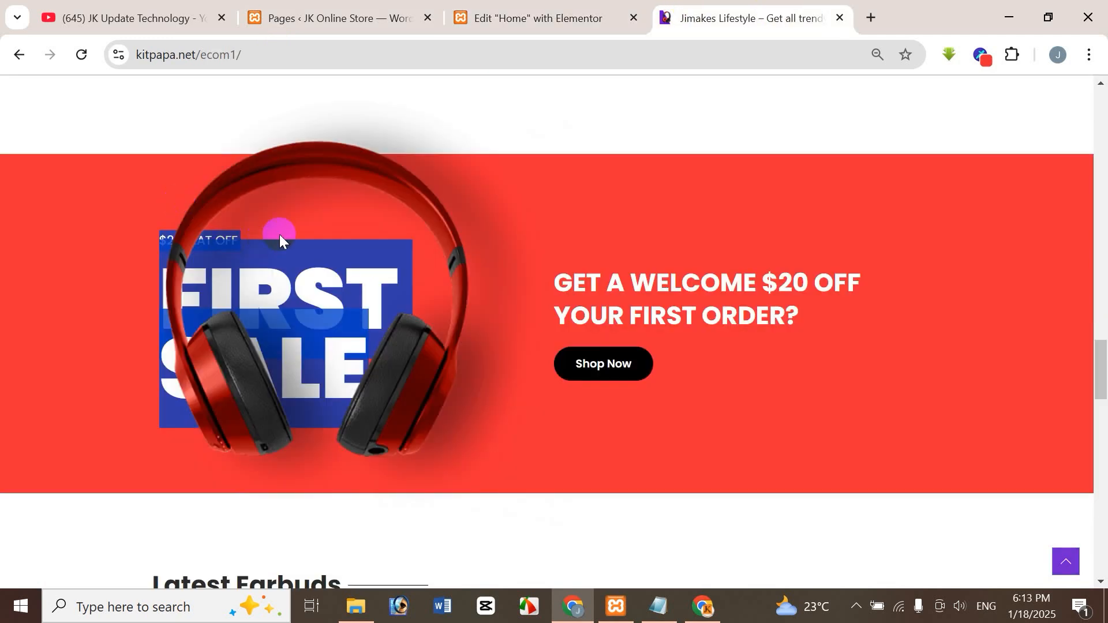
{"action": "left_click", "coordinate": [121, 229]}
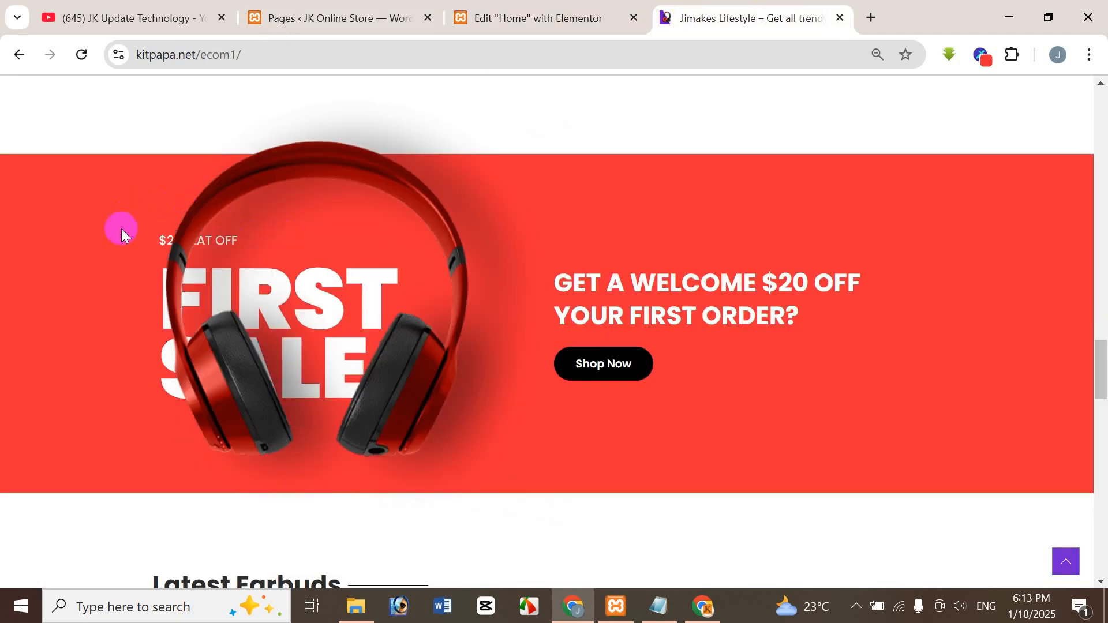
{"action": "left_click", "coordinate": [545, 26]}
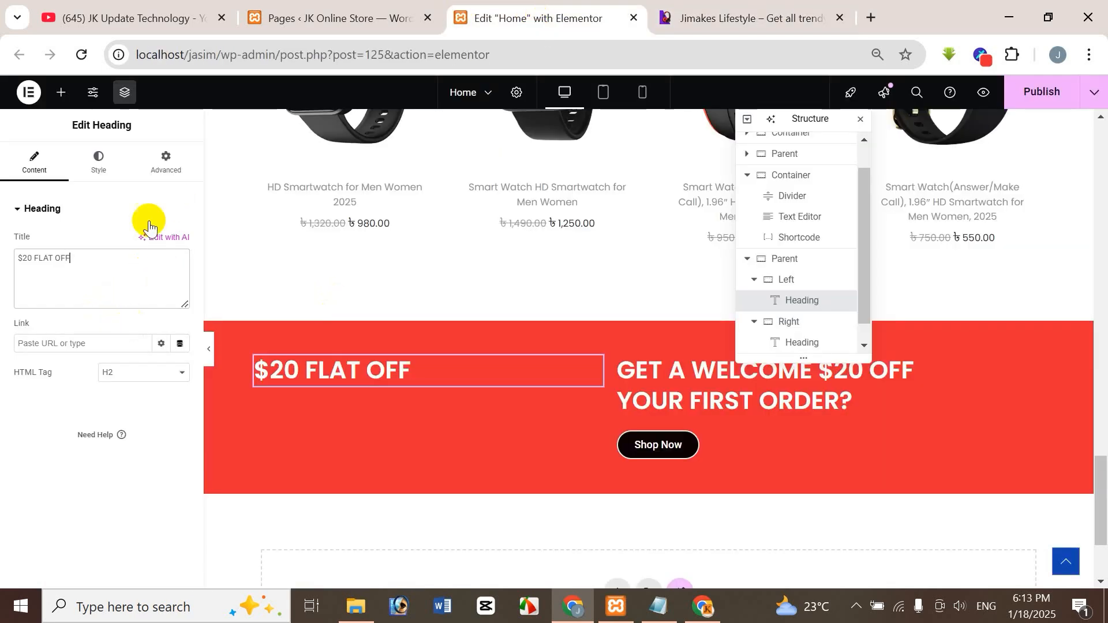
{"action": "left_click", "coordinate": [101, 160]}
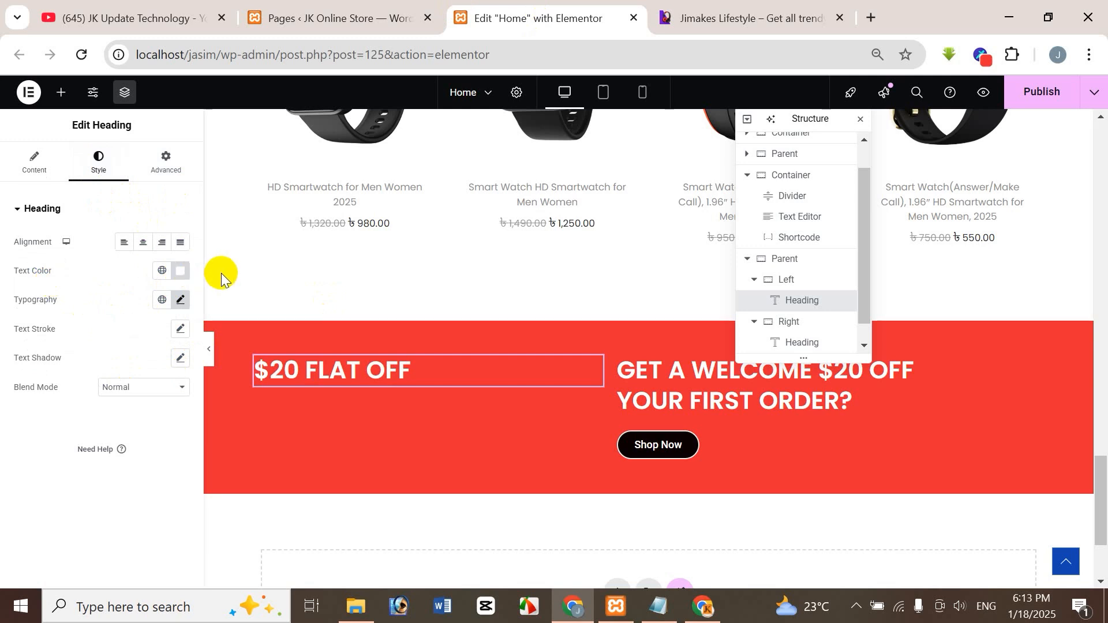
{"action": "left_click", "coordinate": [181, 299]}
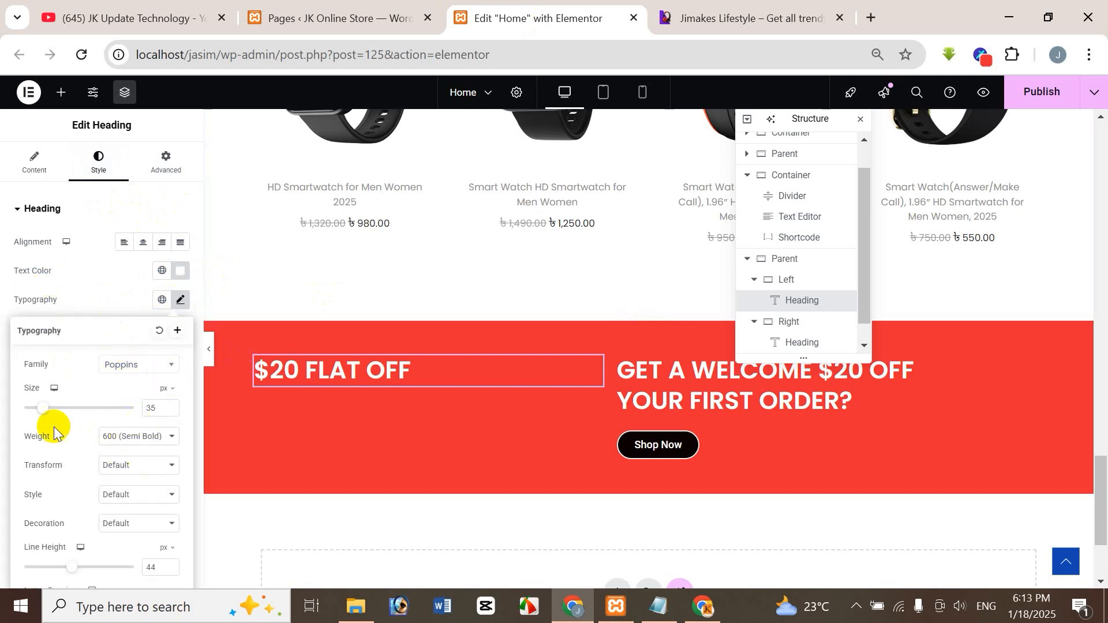
{"action": "left_click", "coordinate": [161, 410]}
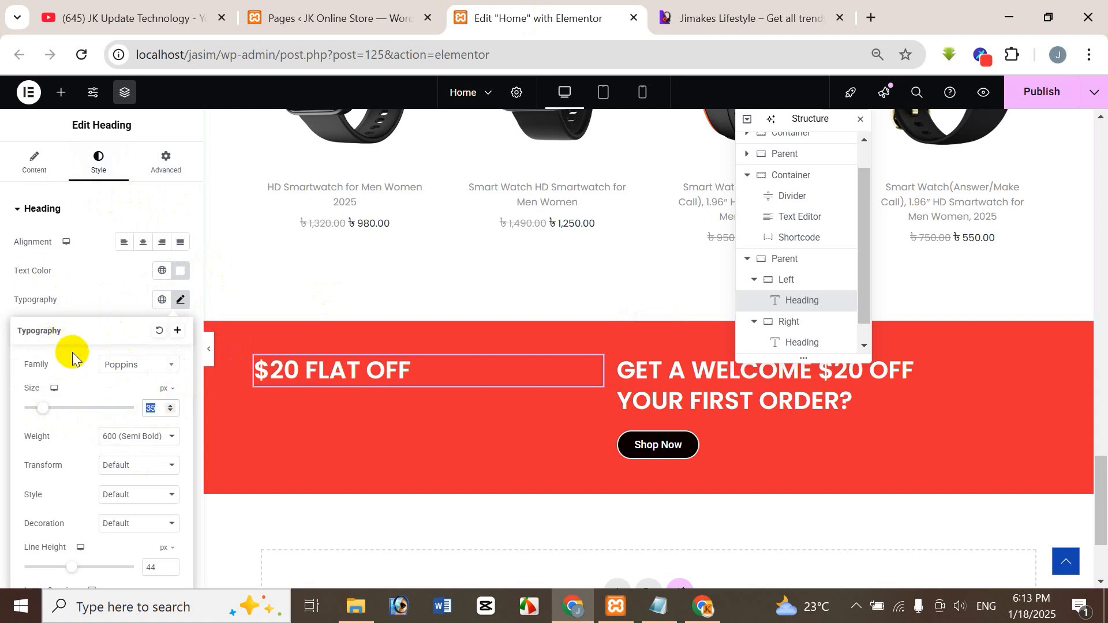
{"action": "type", "text": "16"}
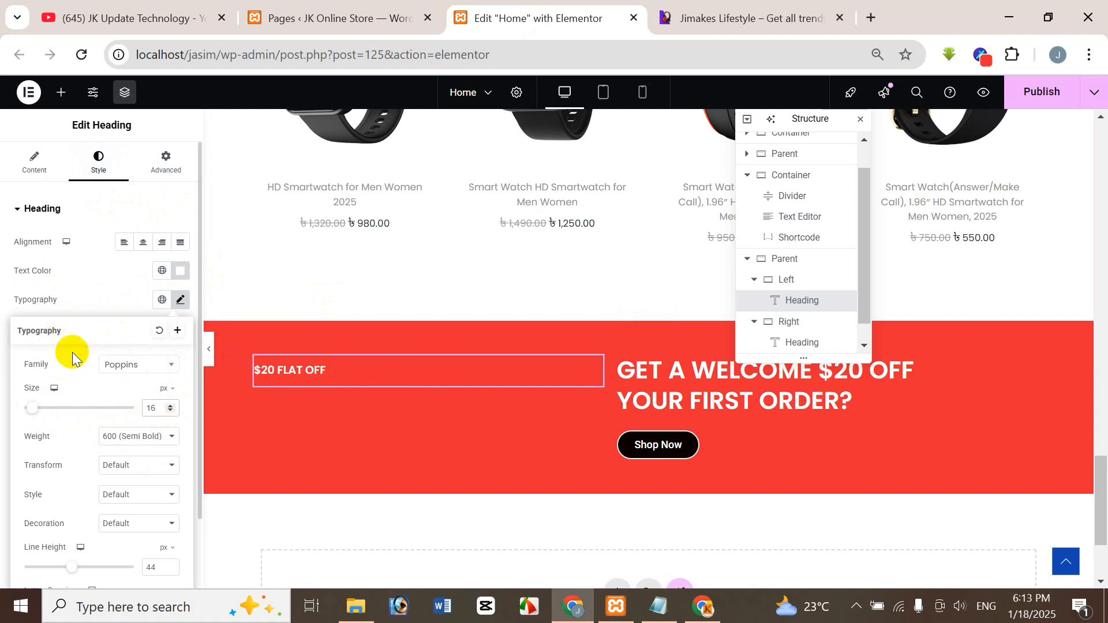
{"action": "key", "text": "BackSpace"}
{"action": "type", "text": "8"}
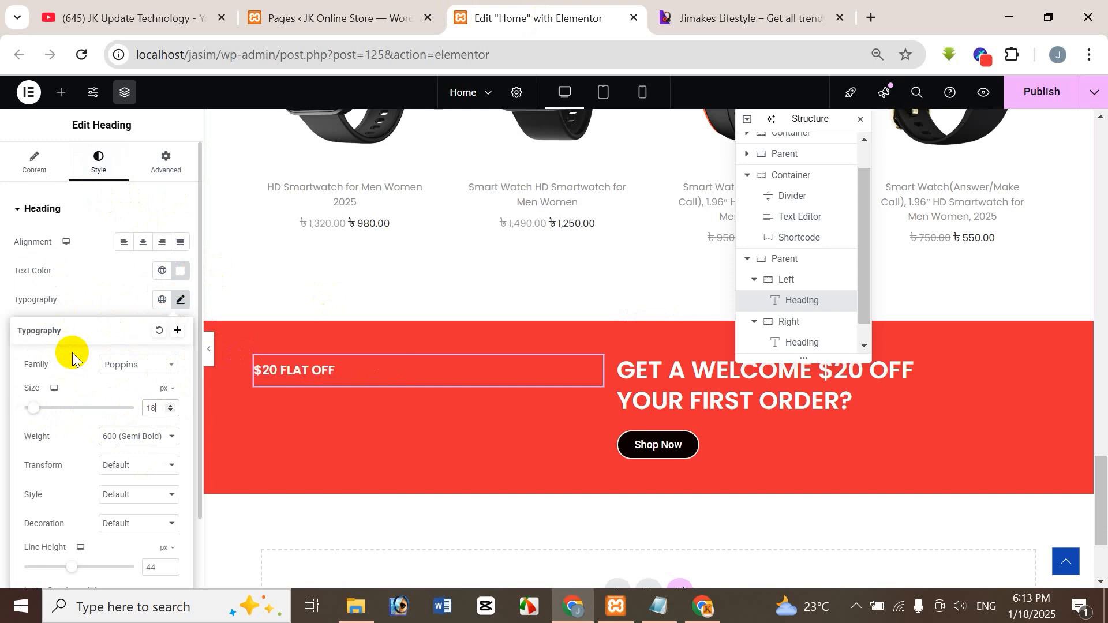
Set the "$20 FLAT OFF" heading's font weight to 400 (Normal), comparing it with the reference banner.
{"action": "left_click", "coordinate": [786, 17]}
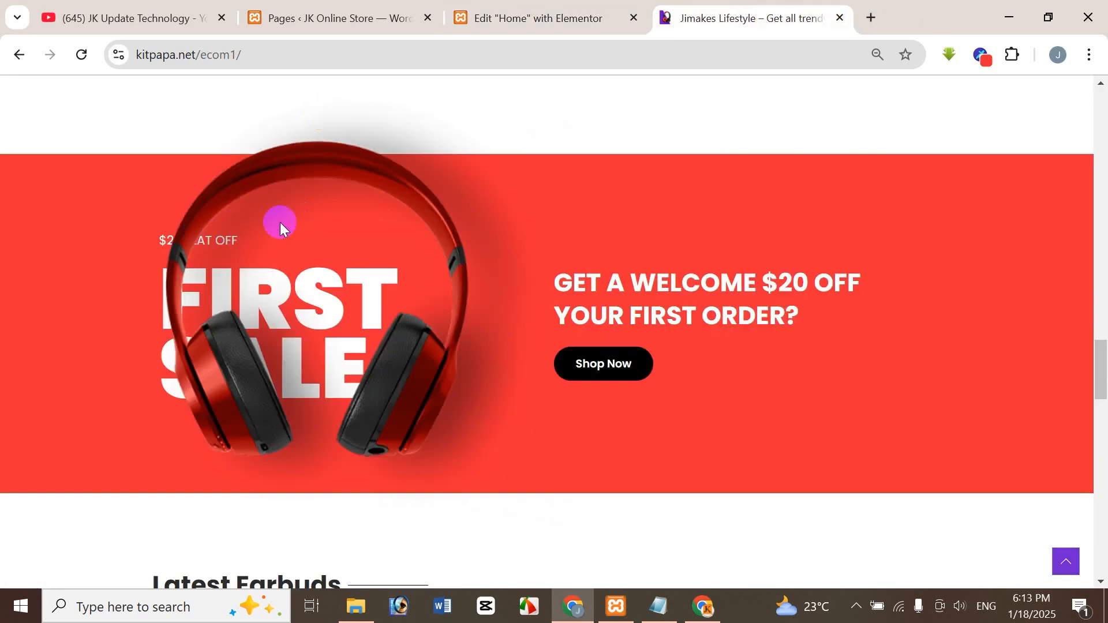
{"action": "left_click", "coordinate": [488, 14]}
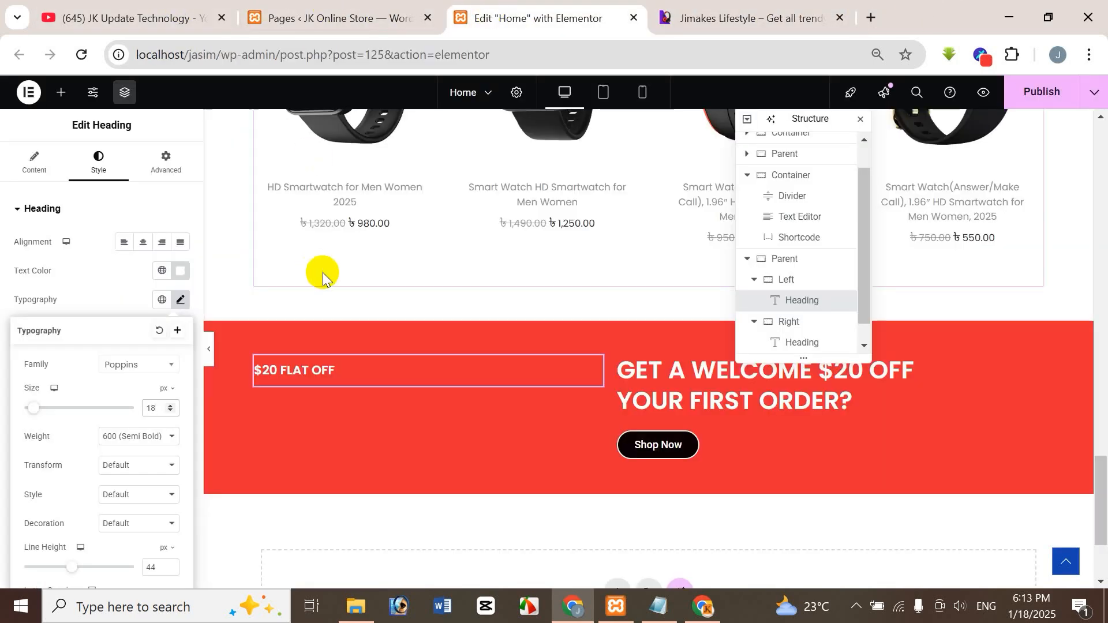
{"action": "left_click", "coordinate": [149, 442]}
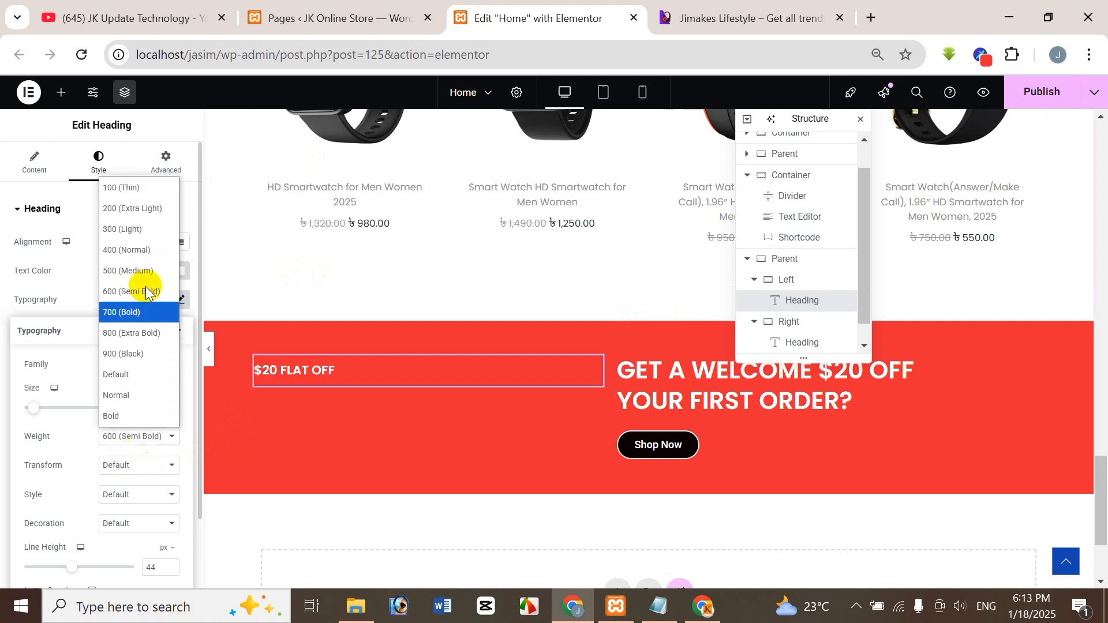
{"action": "left_click", "coordinate": [141, 254]}
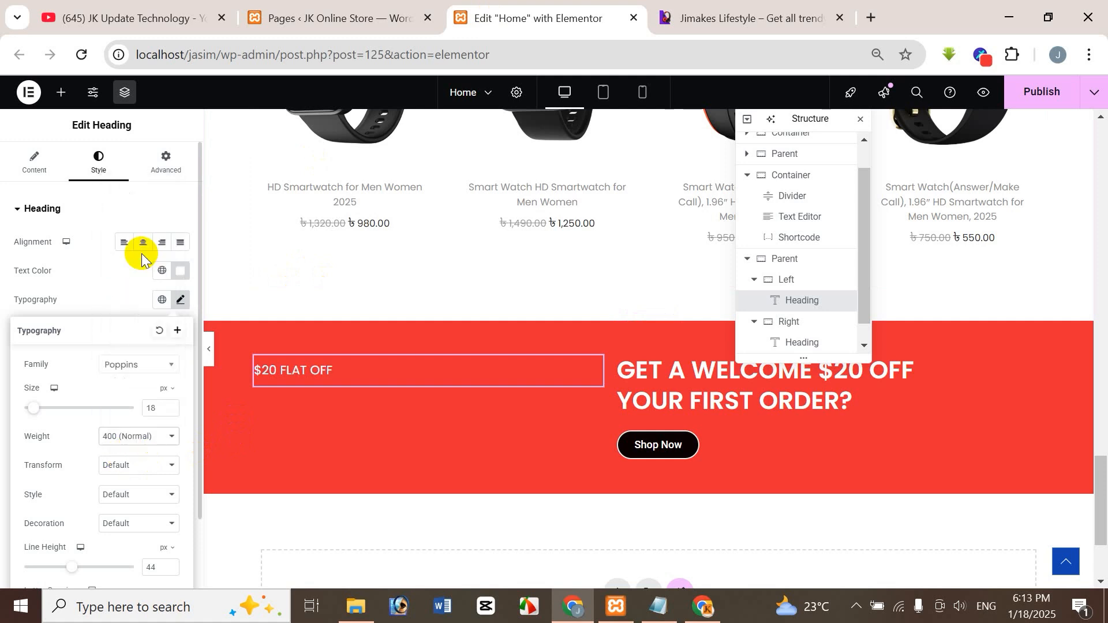
{"action": "left_click", "coordinate": [805, 19]}
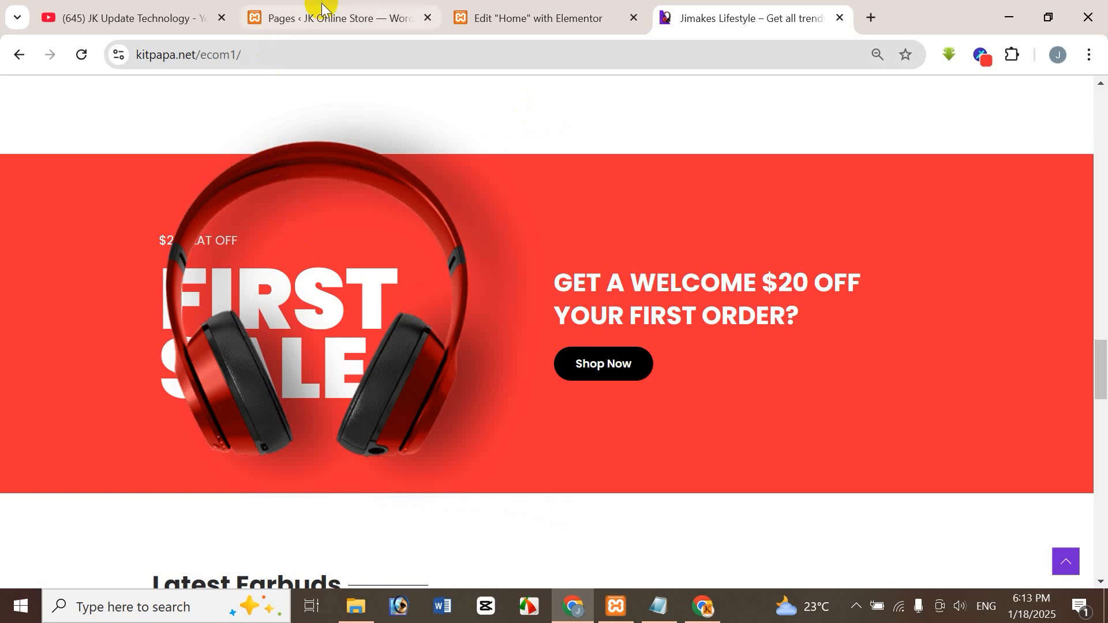
{"action": "left_click", "coordinate": [523, 16]}
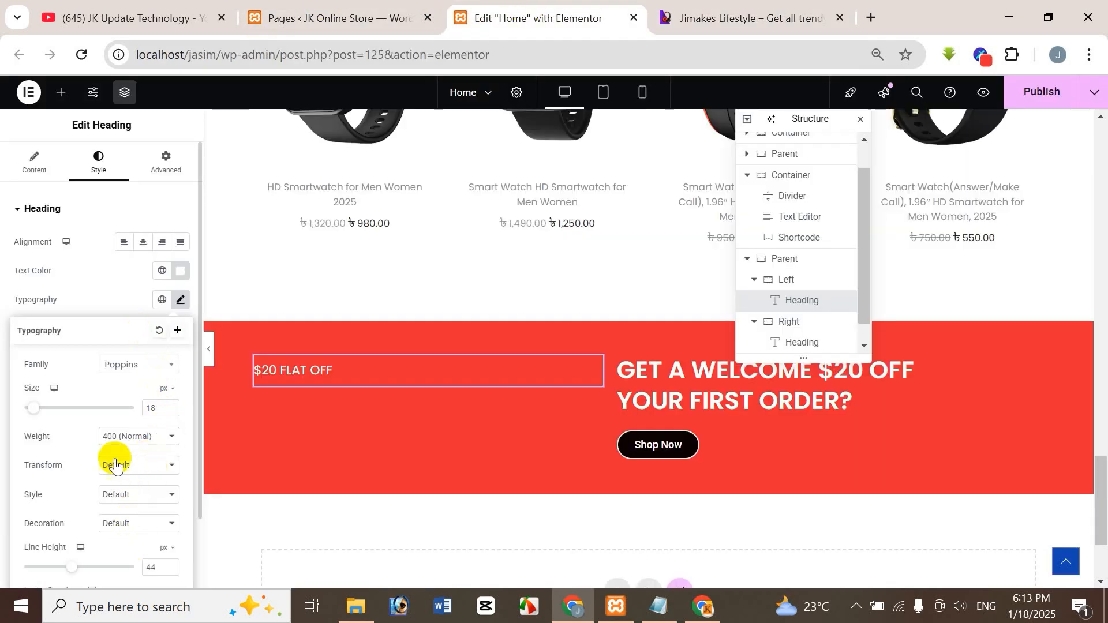
{"action": "left_click", "coordinate": [106, 287]}
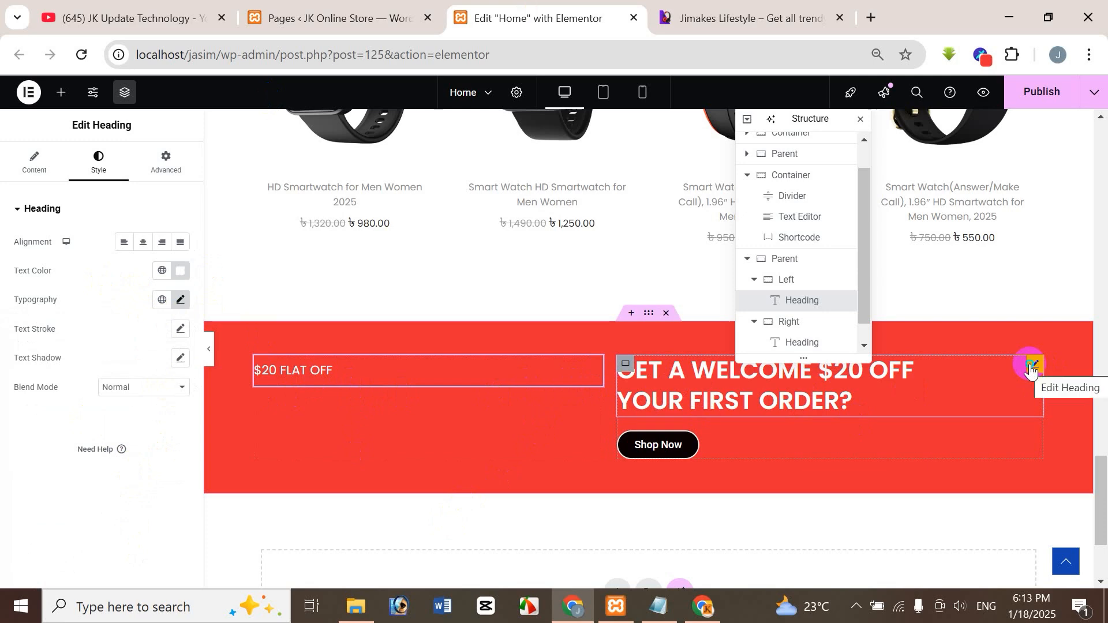
Paste a copy of the Right container's welcome heading below "$20 FLAT OFF" and return to the reference banner.
{"action": "right_click", "coordinate": [1032, 369]}
{"action": "left_click", "coordinate": [424, 463]}
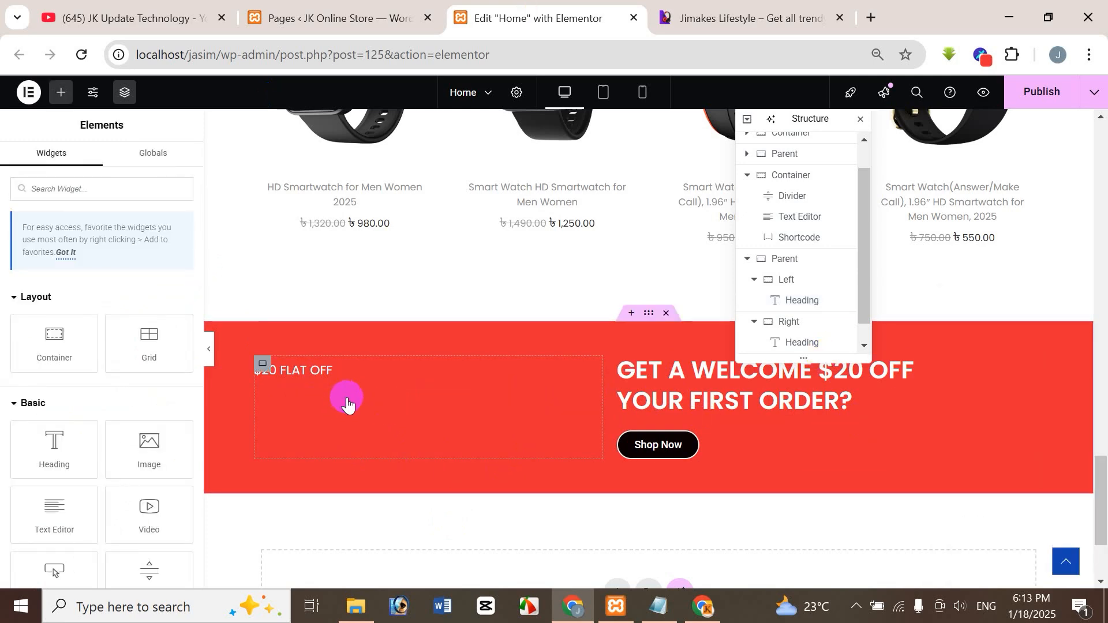
{"action": "right_click", "coordinate": [347, 404]}
{"action": "left_click", "coordinate": [383, 359]}
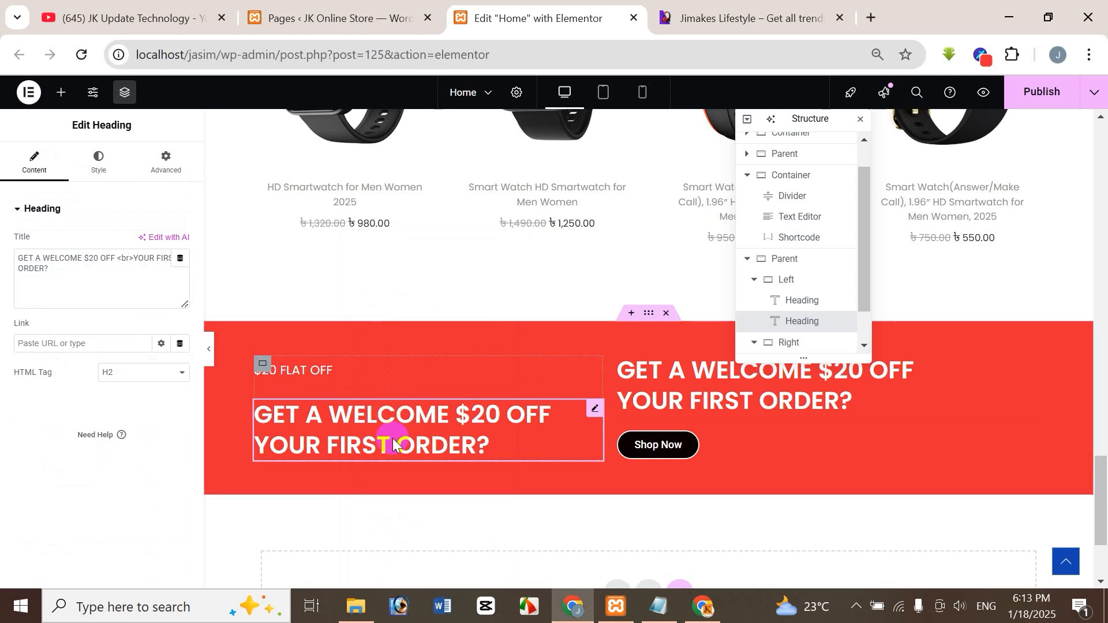
{"action": "left_click", "coordinate": [722, 23]}
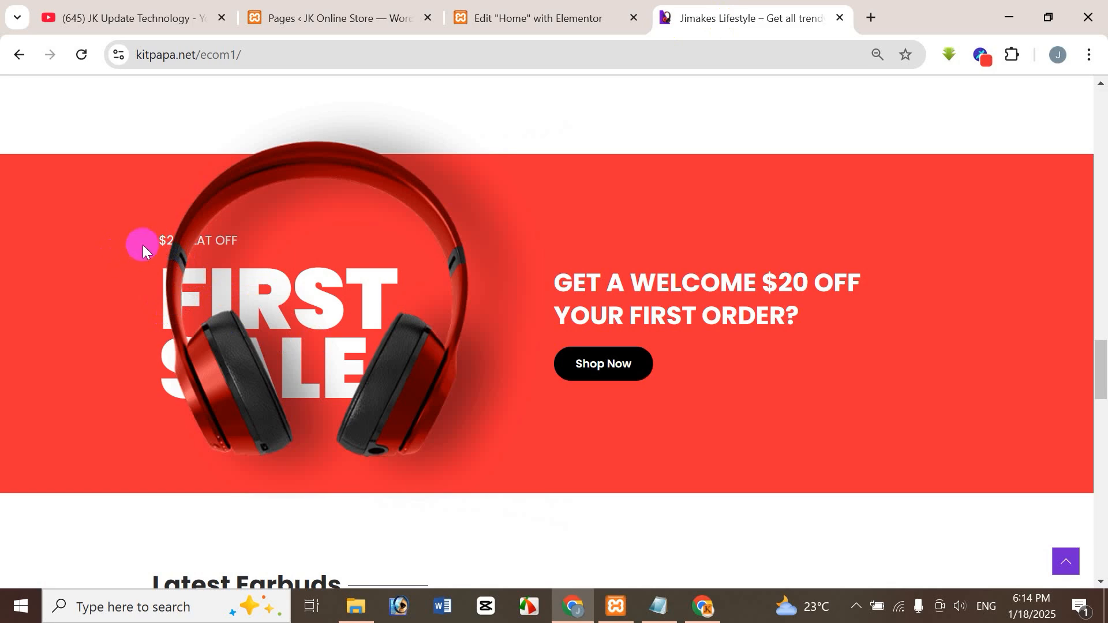
Replace the second Left container heading's title with the reference banner's copied text, keeping only "FIRST SALE" on two lines.
{"action": "left_click_drag", "start_coordinate": [143, 245], "coordinate": [186, 265]}
{"action": "key", "text": "ctrl+c"}
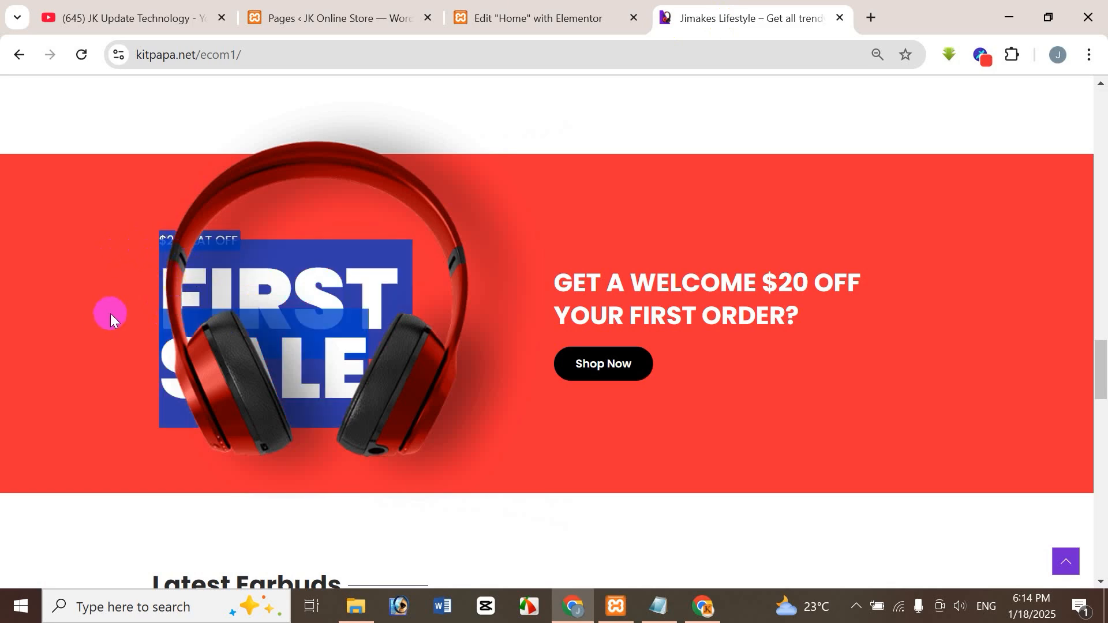
{"action": "left_click", "coordinate": [527, 18]}
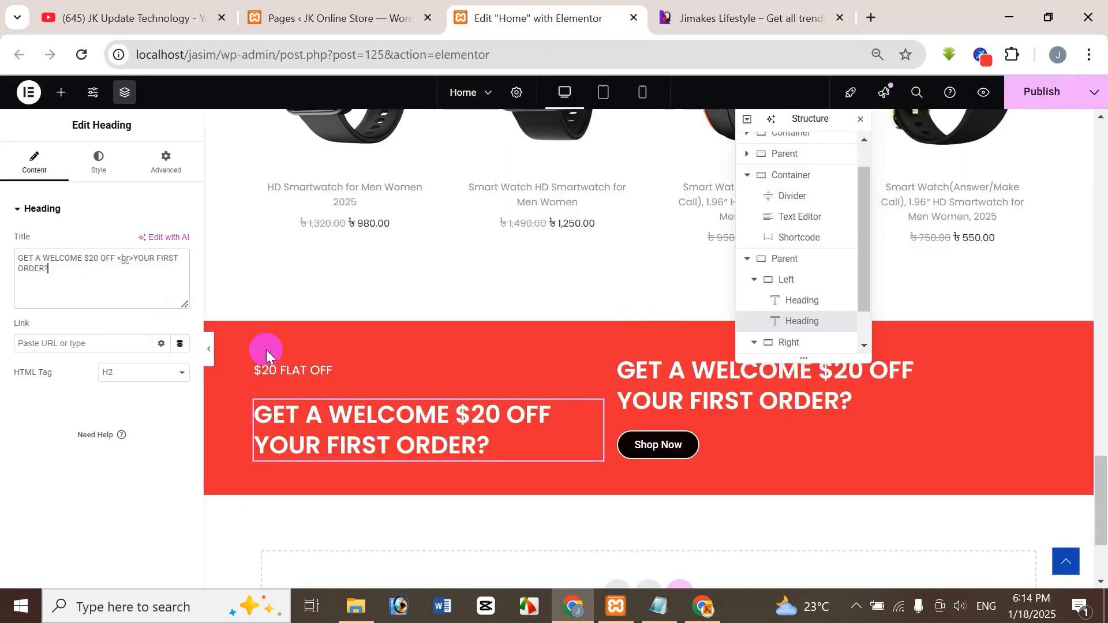
{"action": "key", "text": "ctrl+a"}
{"action": "key", "text": "BackSpace"}
{"action": "key", "text": "ctrl+v"}
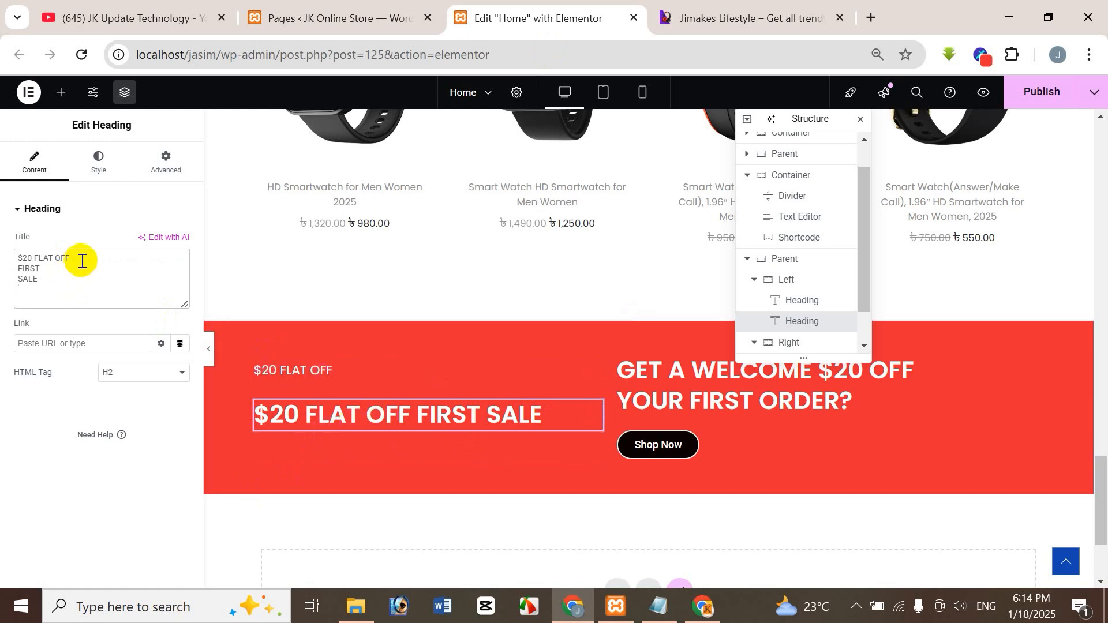
{"action": "left_click_drag", "start_coordinate": [82, 260], "coordinate": [8, 254]}
{"action": "key", "text": "Delete"}
{"action": "key", "text": "Delete"}
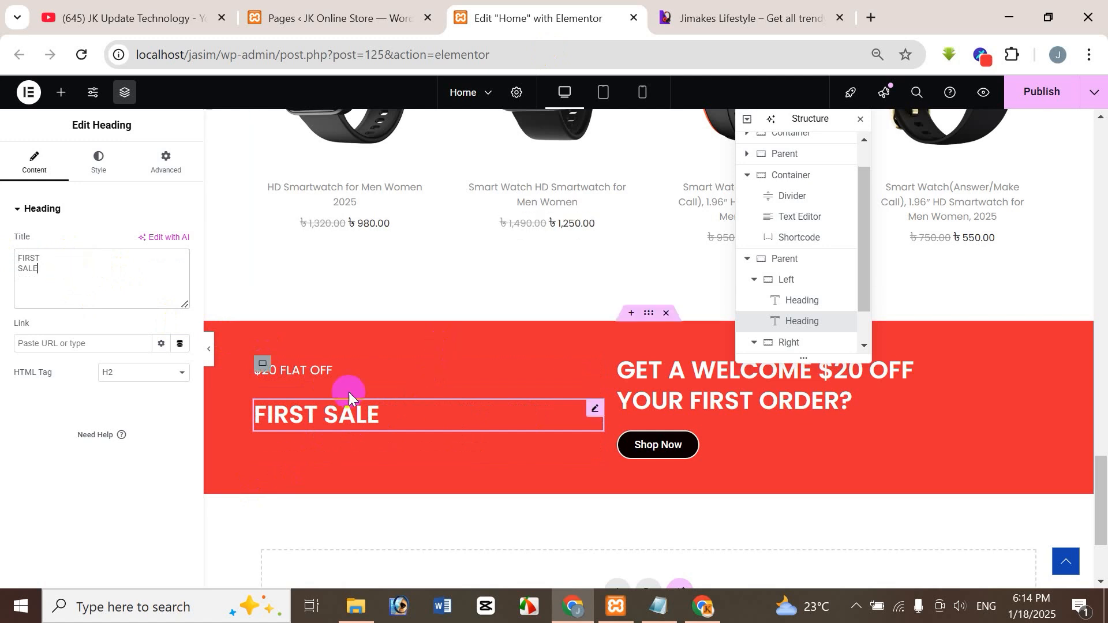
Examine the reference's large FIRST SALE heading and bring up the style settings of the new "FIRST SALE" heading.
{"action": "left_click", "coordinate": [669, 18]}
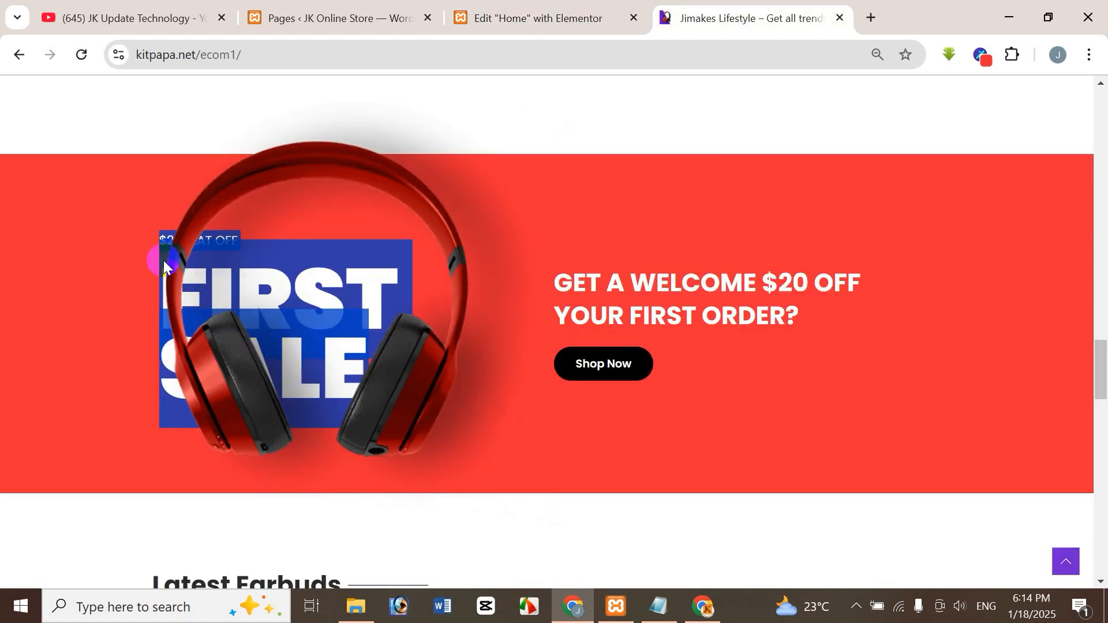
{"action": "left_click", "coordinate": [213, 300]}
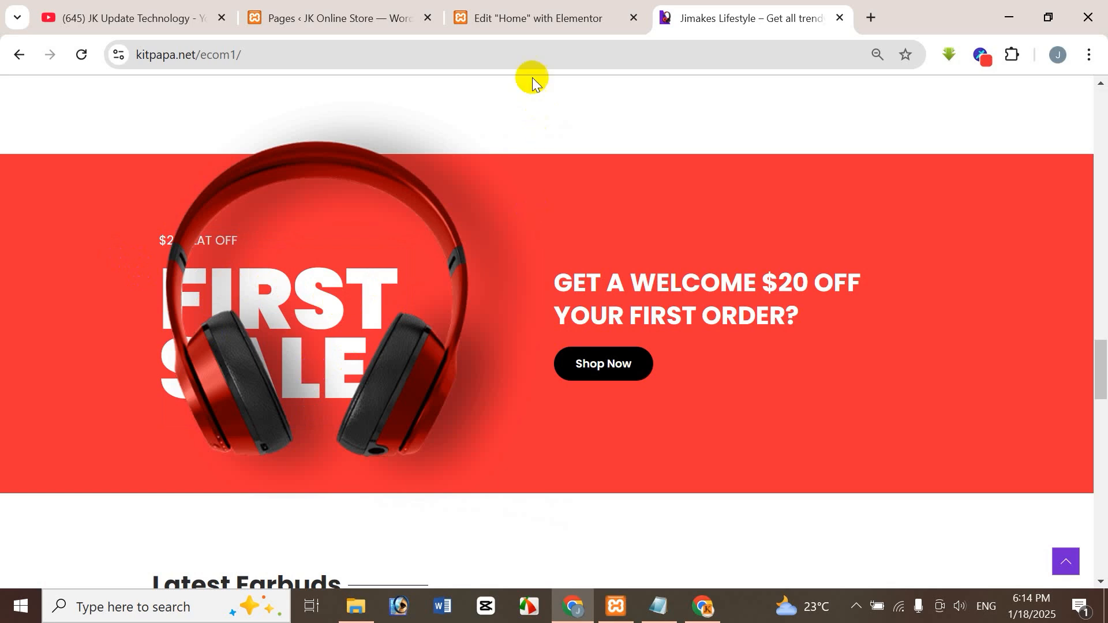
{"action": "left_click", "coordinate": [530, 18]}
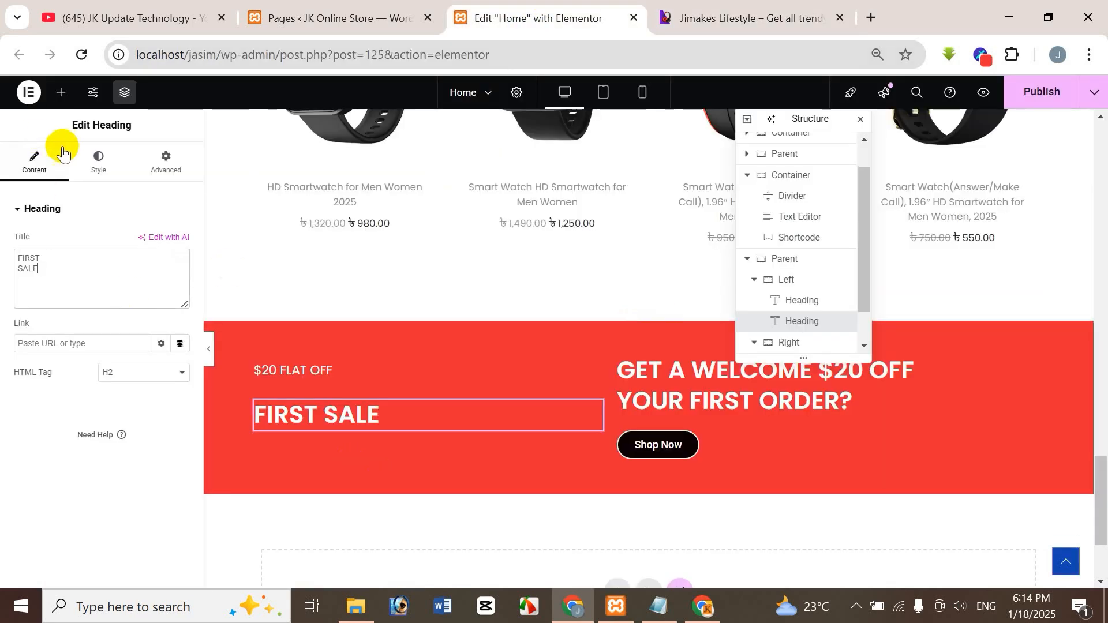
{"action": "left_click", "coordinate": [99, 163]}
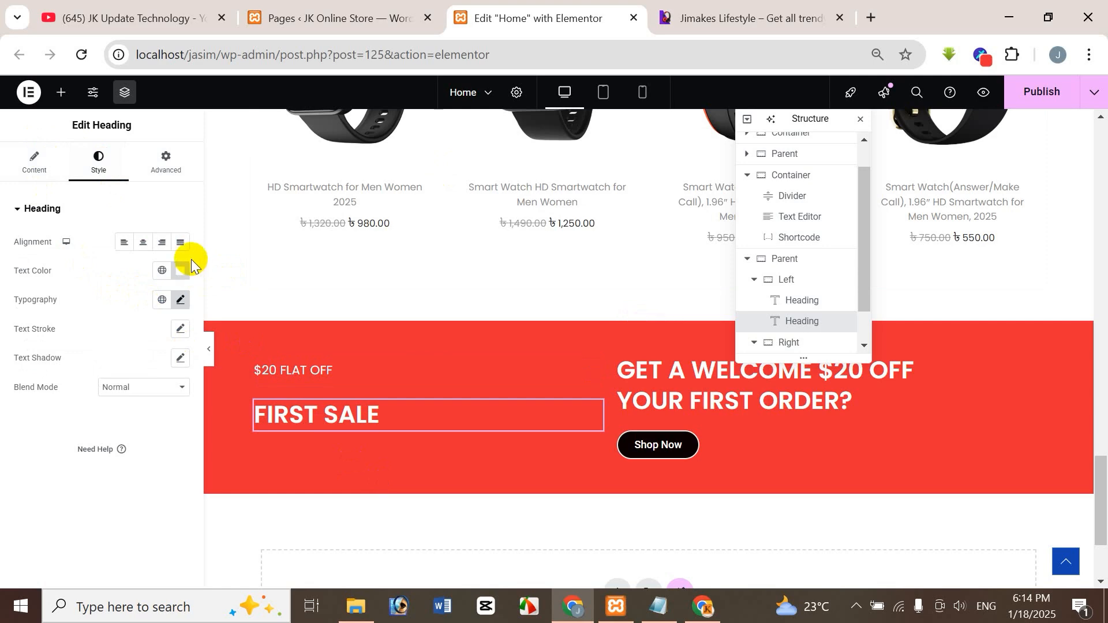
{"action": "left_click", "coordinate": [731, 19]}
{"action": "left_click", "coordinate": [487, 15]}
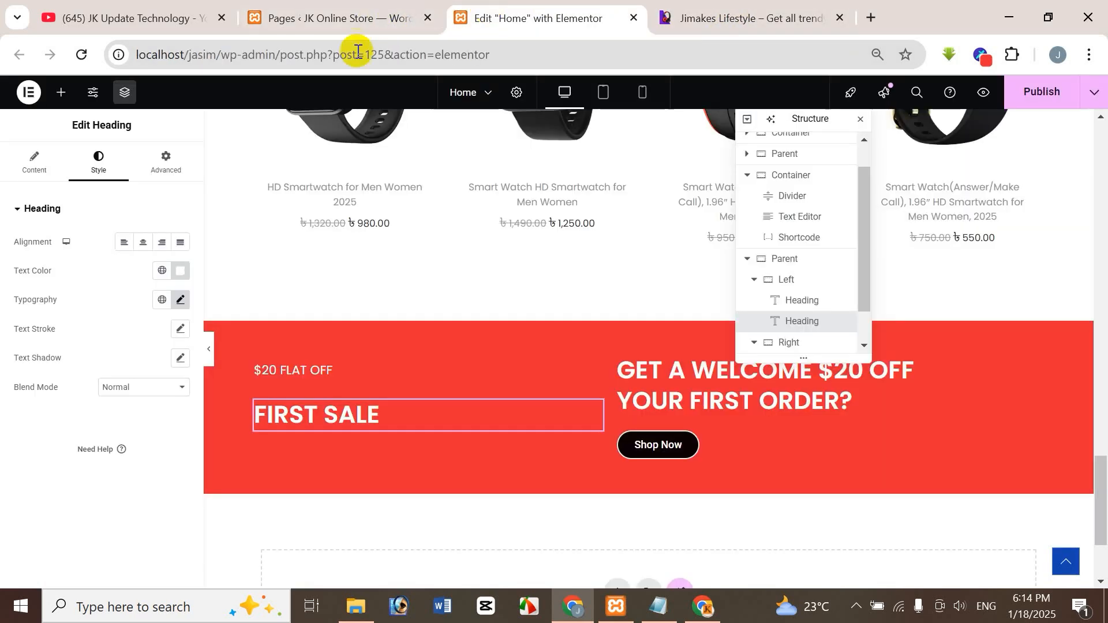
Set the "FIRST SALE" heading's font size to 120 px, after trying 200 px and 100 px.
{"action": "left_click", "coordinate": [181, 301]}
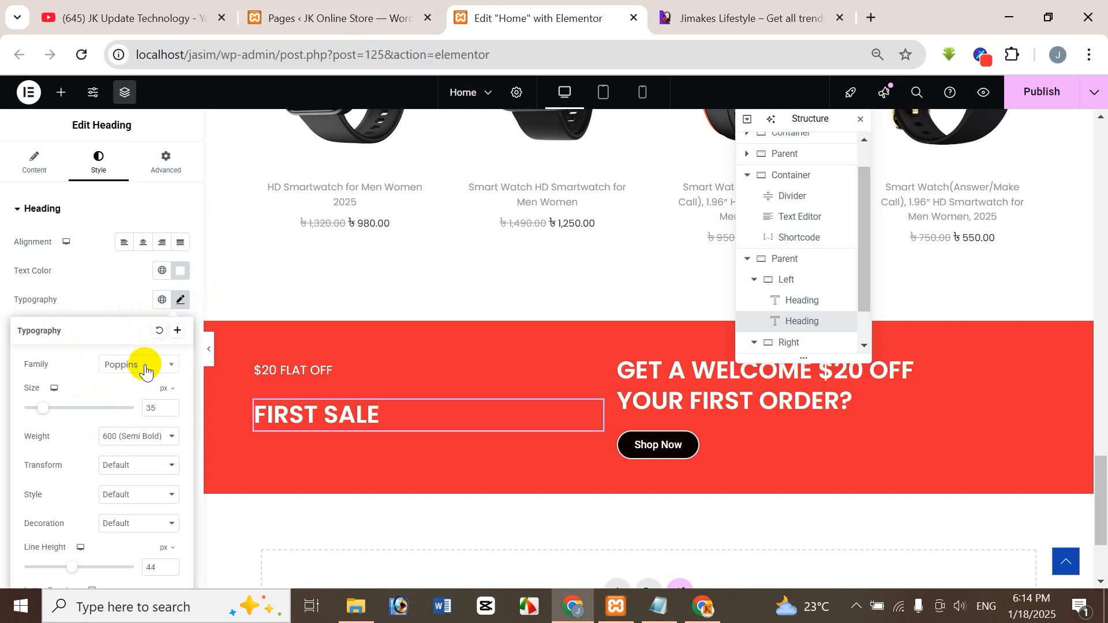
{"action": "double_click", "coordinate": [163, 411]}
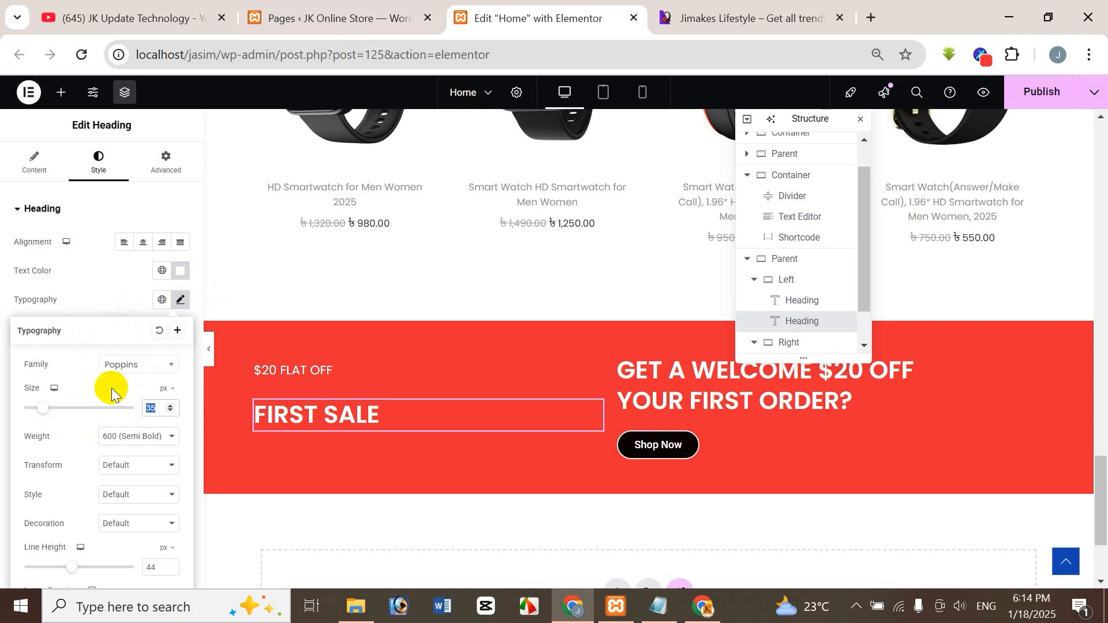
{"action": "type", "text": "200"}
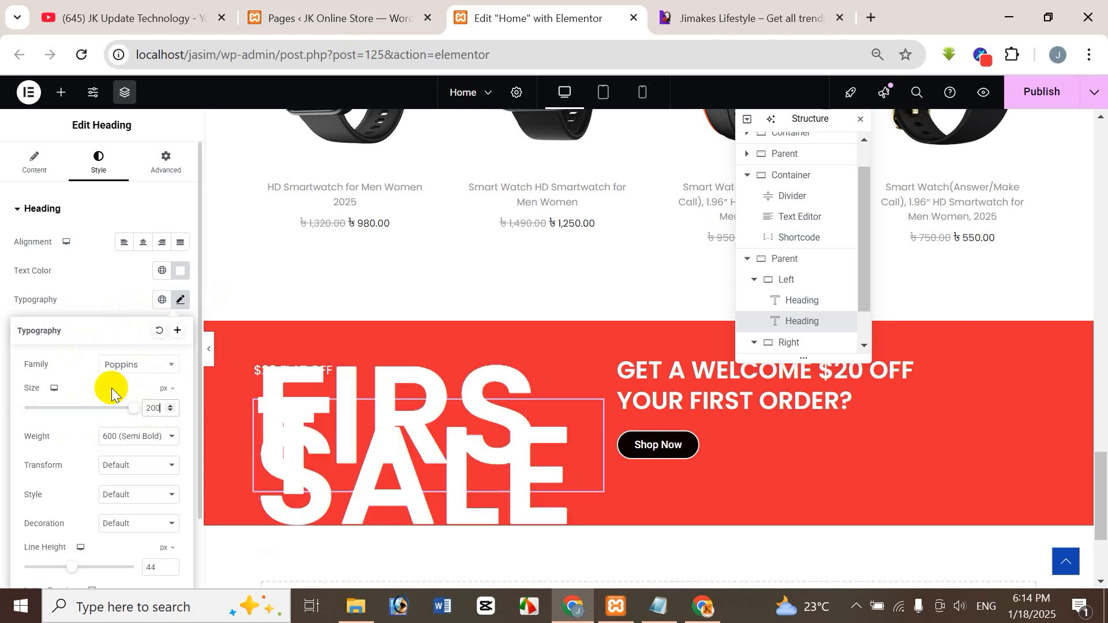
{"action": "key", "text": "BackSpace"}
{"action": "key", "text": "BackSpace"}
{"action": "key", "text": "BackSpace"}
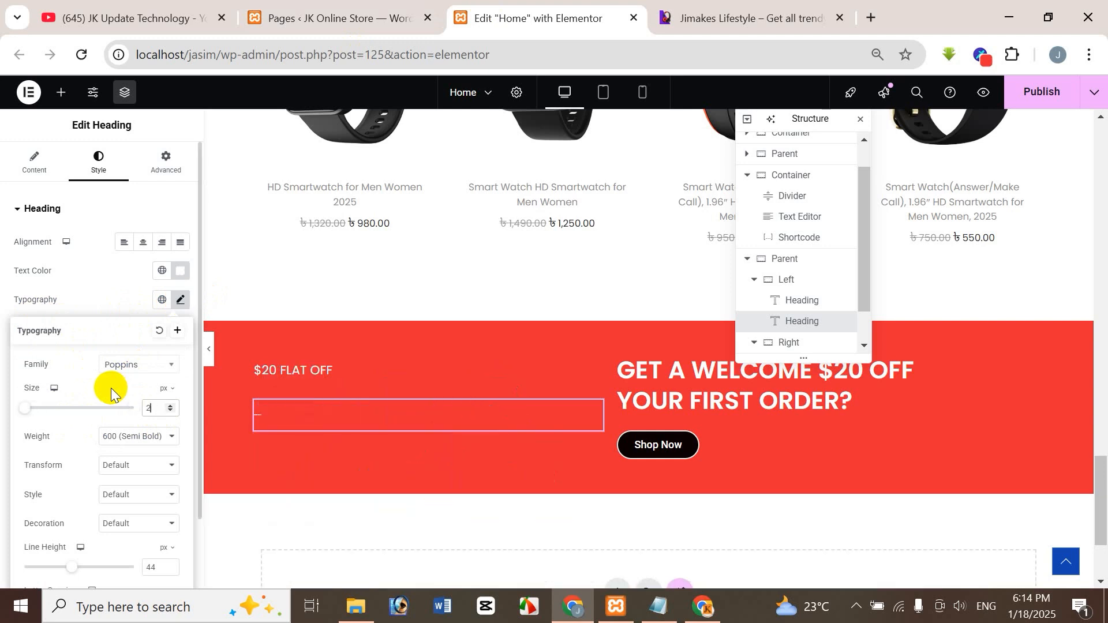
{"action": "type", "text": "100"}
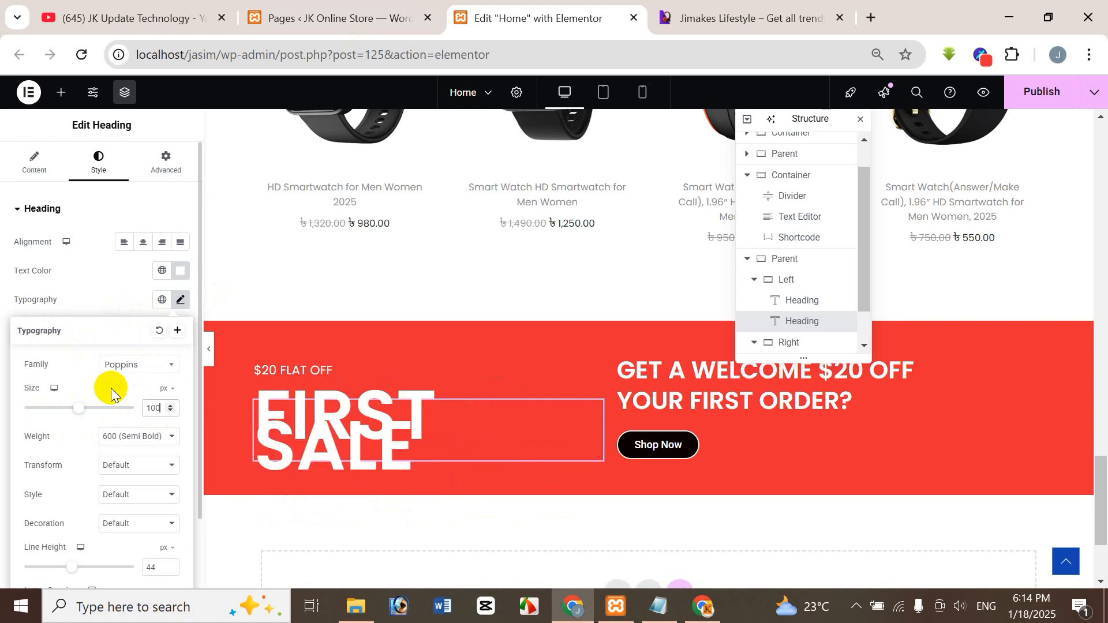
{"action": "key", "text": "BackSpace"}
{"action": "key", "text": "BackSpace"}
{"action": "key", "text": "BackSpace"}
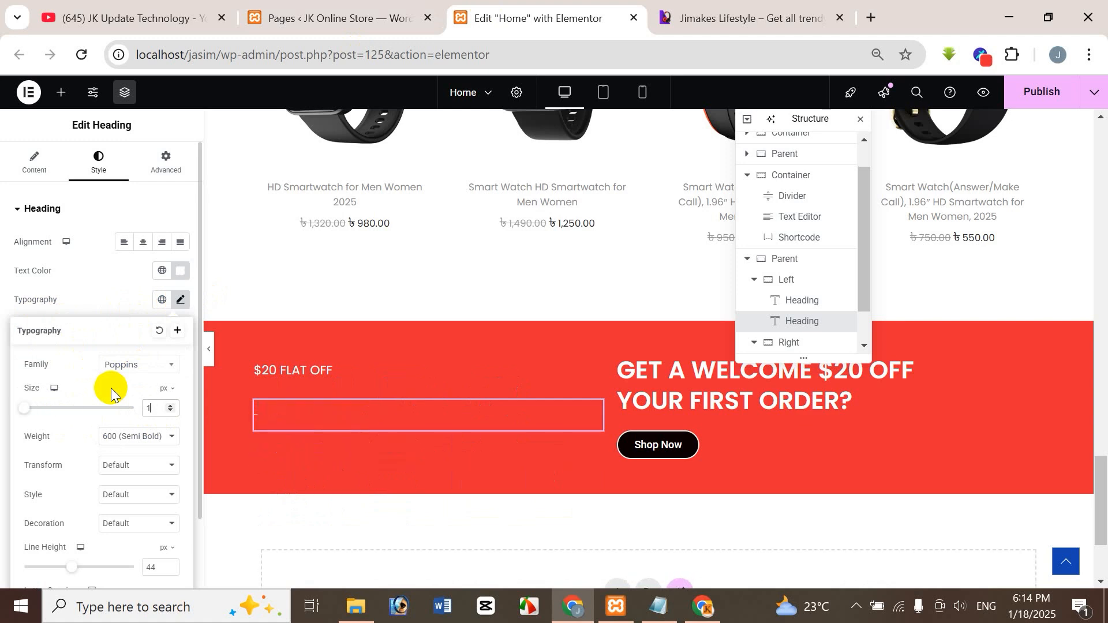
{"action": "type", "text": "120"}
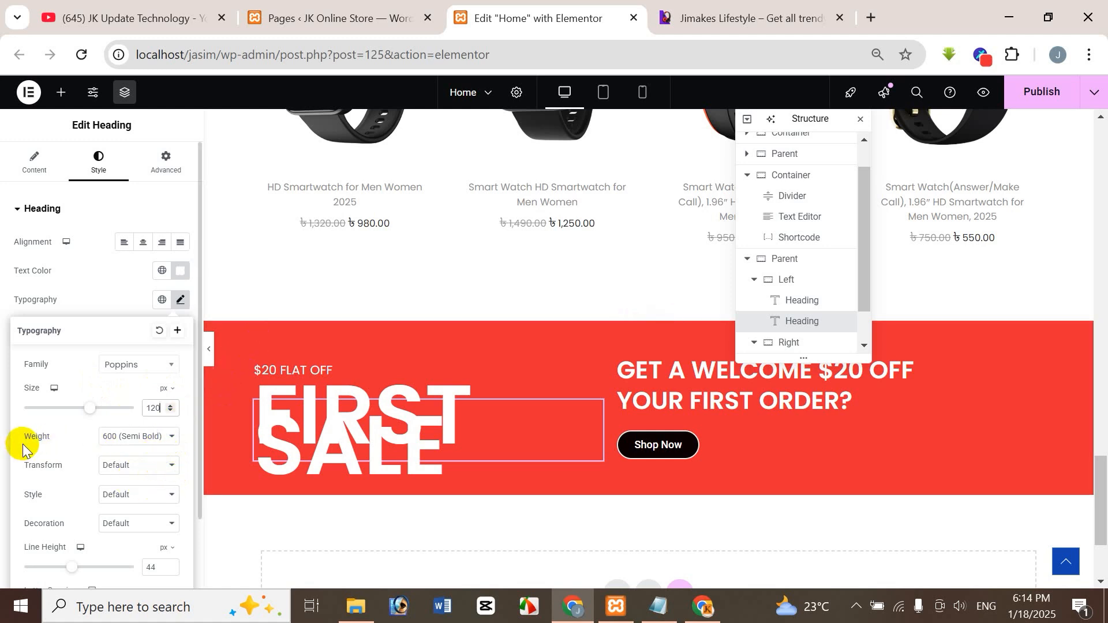
Set the "FIRST SALE" heading's font weight to 800 (Extra Bold) and compare it with the reference banner.
{"action": "left_click", "coordinate": [167, 442]}
{"action": "left_click", "coordinate": [149, 338]}
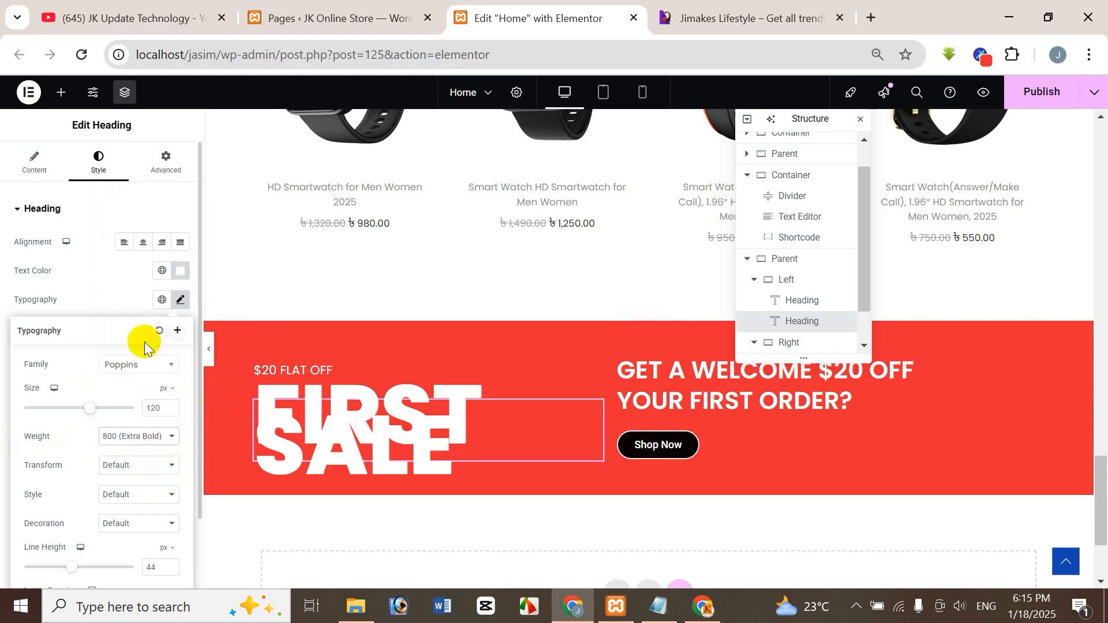
{"action": "left_click", "coordinate": [675, 20]}
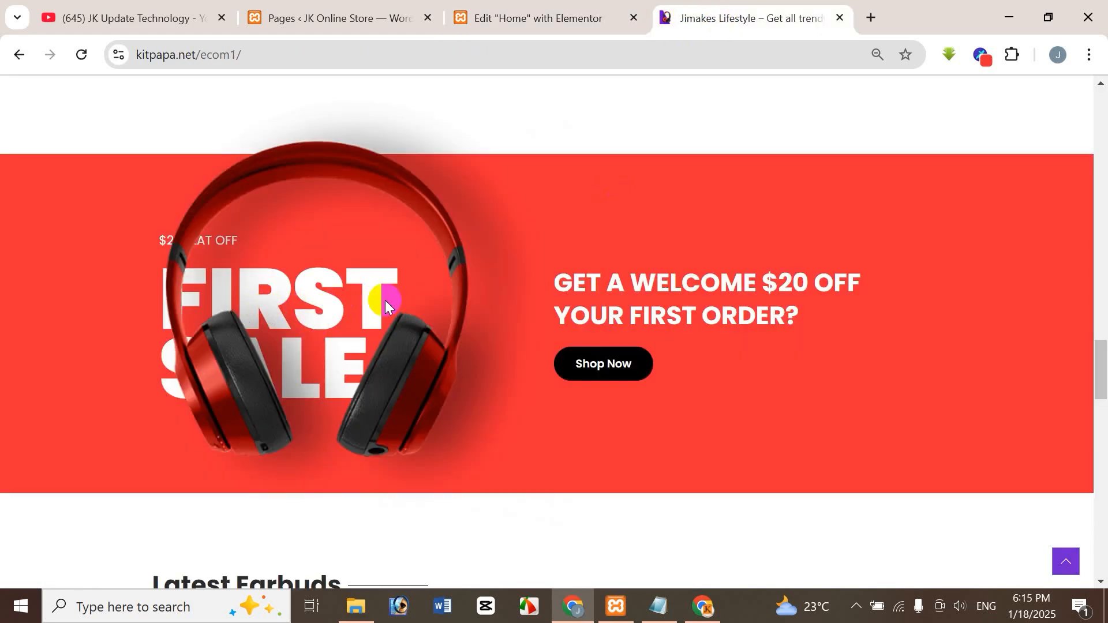
{"action": "left_click", "coordinate": [509, 13]}
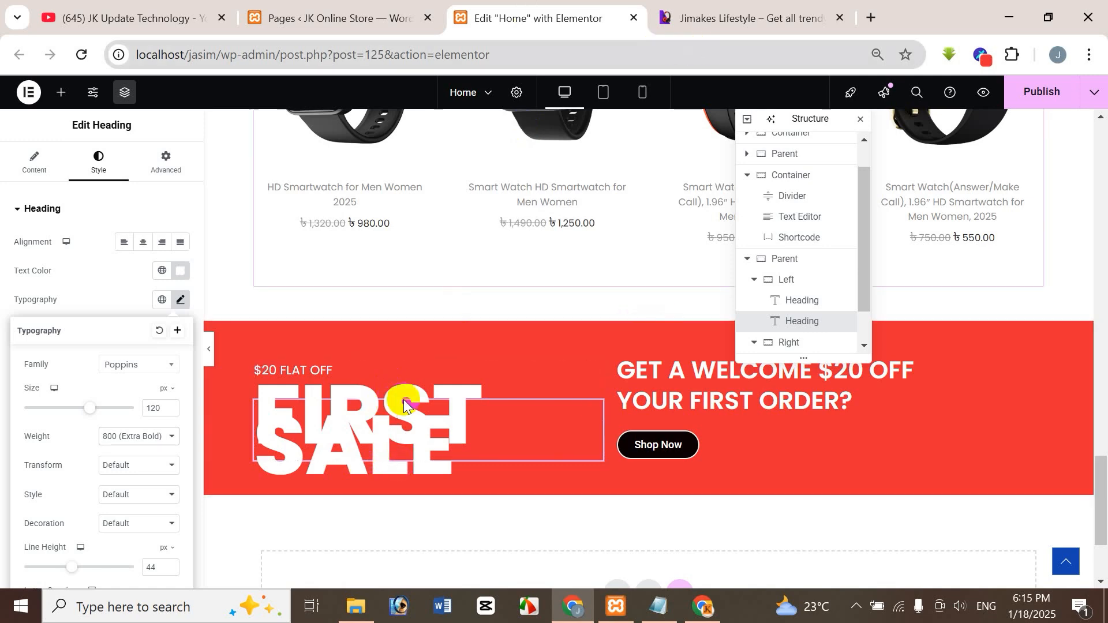
{"action": "left_click", "coordinate": [749, 19]}
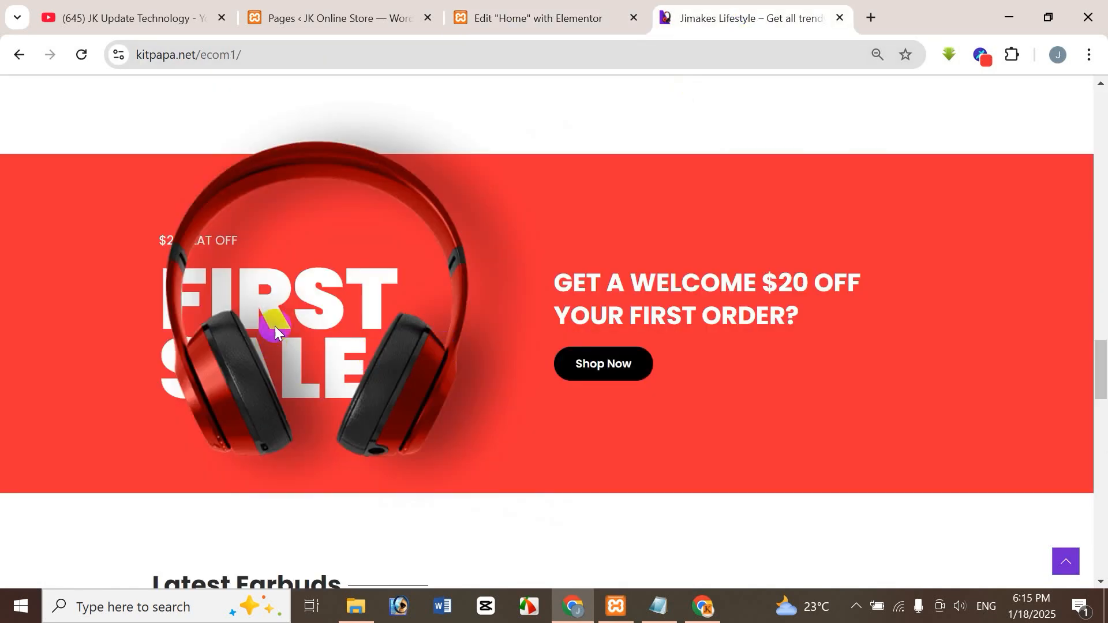
{"action": "left_click", "coordinate": [589, 14]}
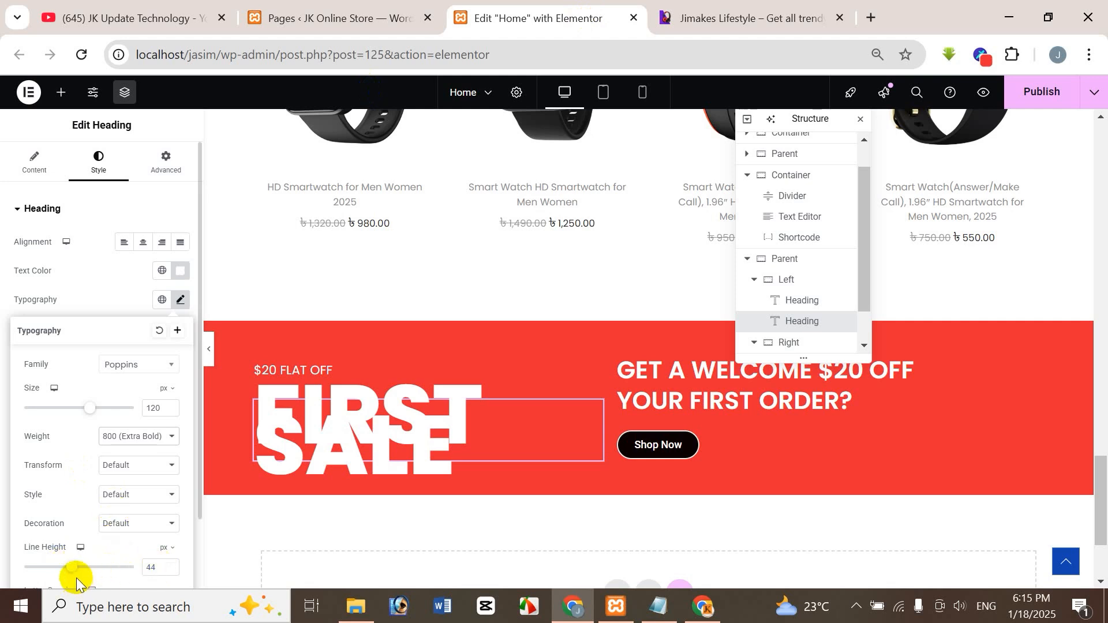
Set the "FIRST SALE" heading's line height to 100 px after trying 90 px, checking the spacing against the reference.
{"action": "double_click", "coordinate": [149, 568]}
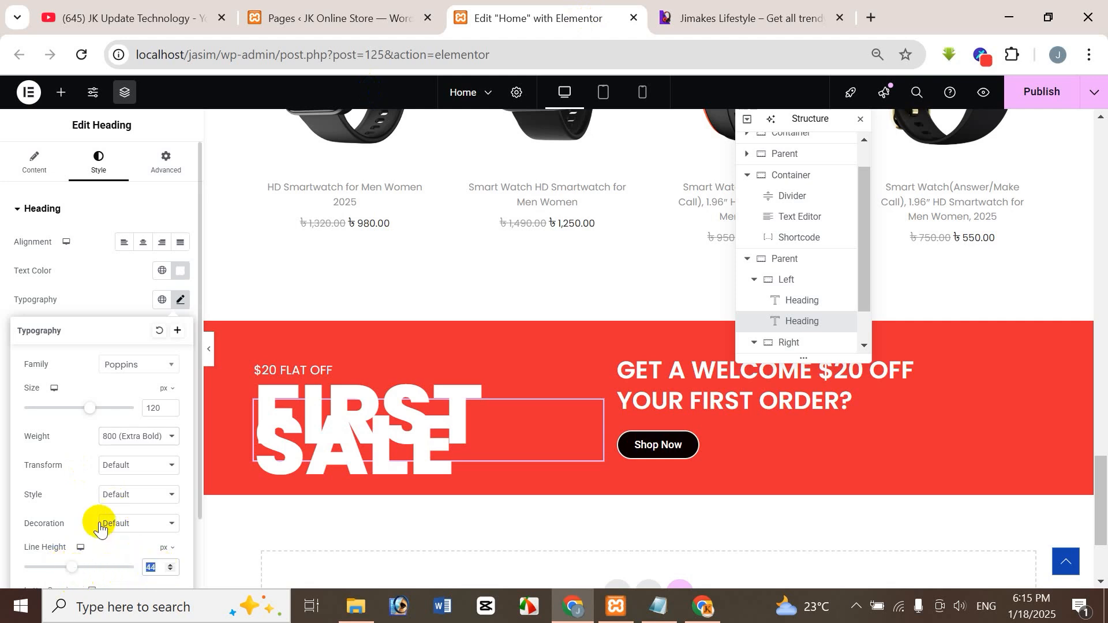
{"action": "type", "text": "90"}
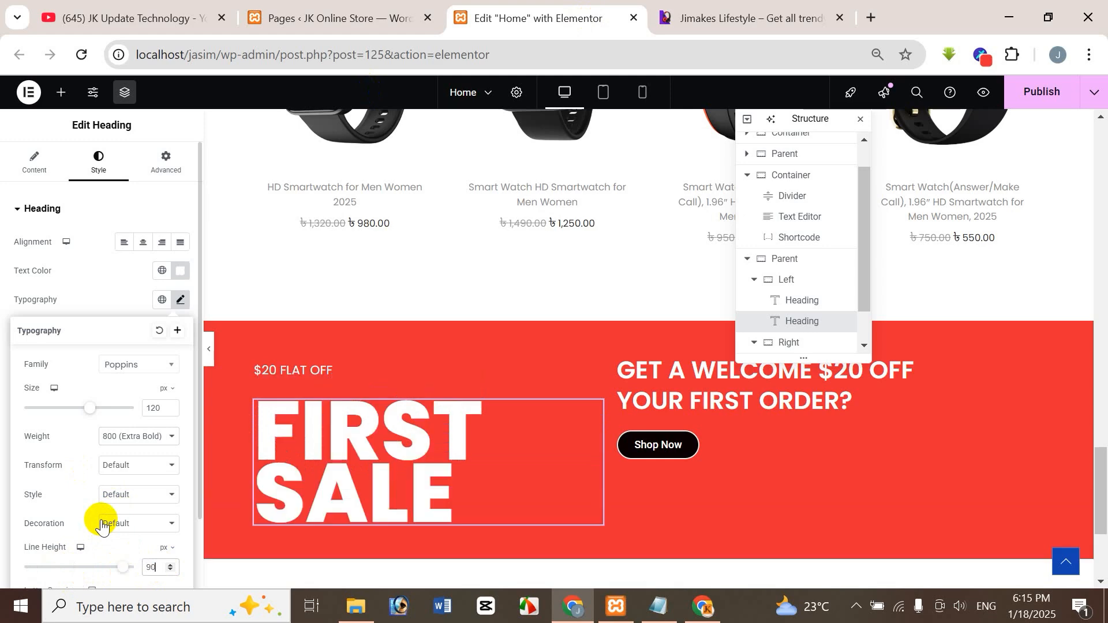
{"action": "key", "text": "BackSpace"}
{"action": "key", "text": "BackSpace"}
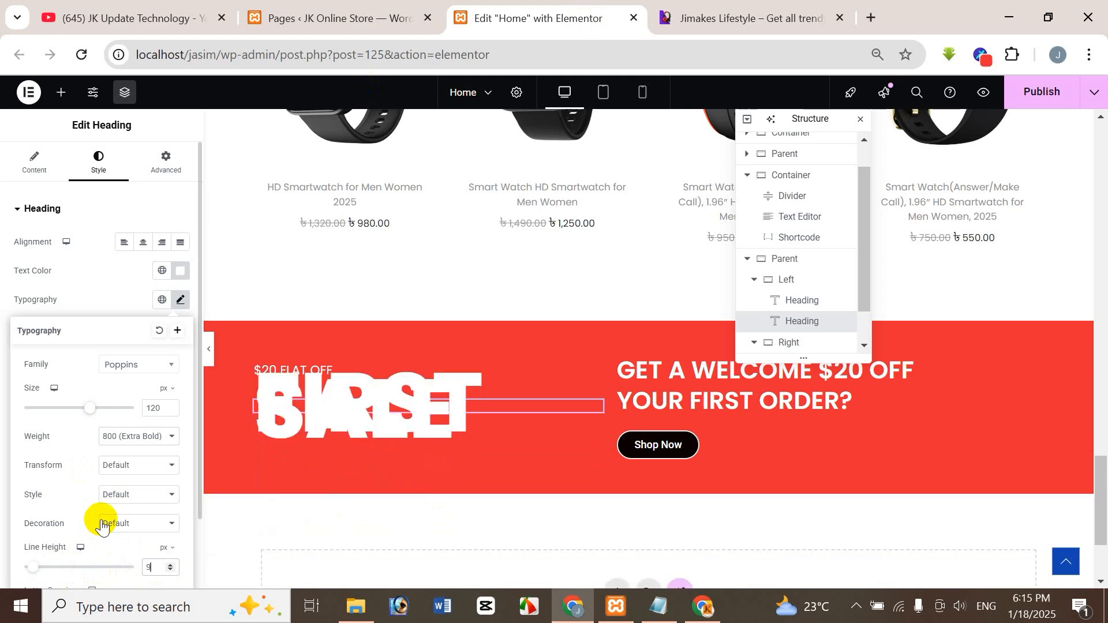
{"action": "type", "text": "100"}
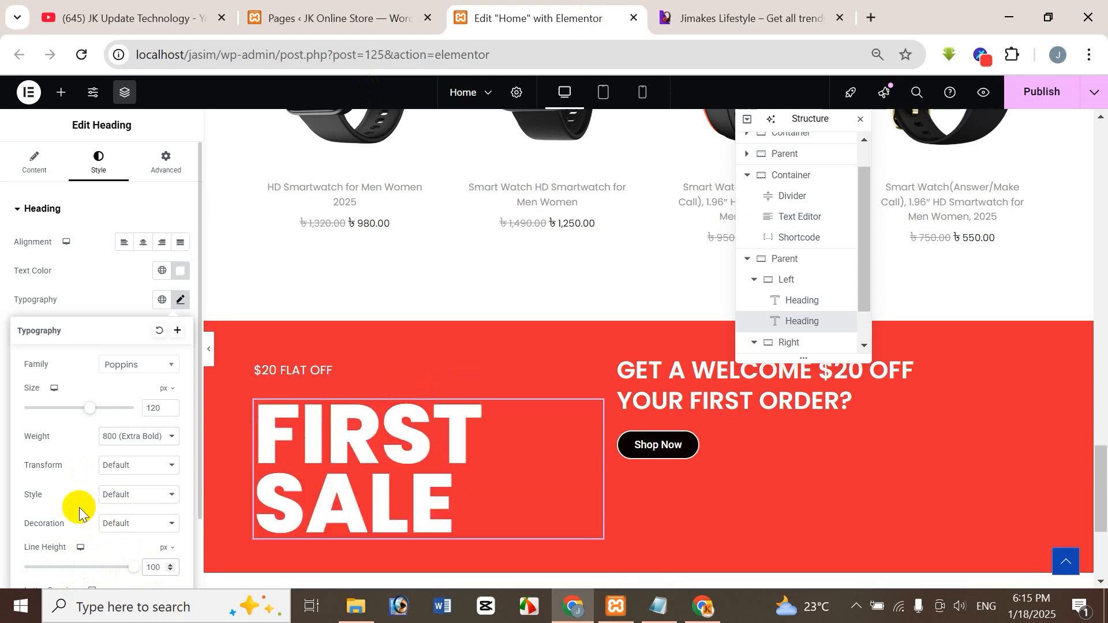
{"action": "left_click", "coordinate": [750, 18]}
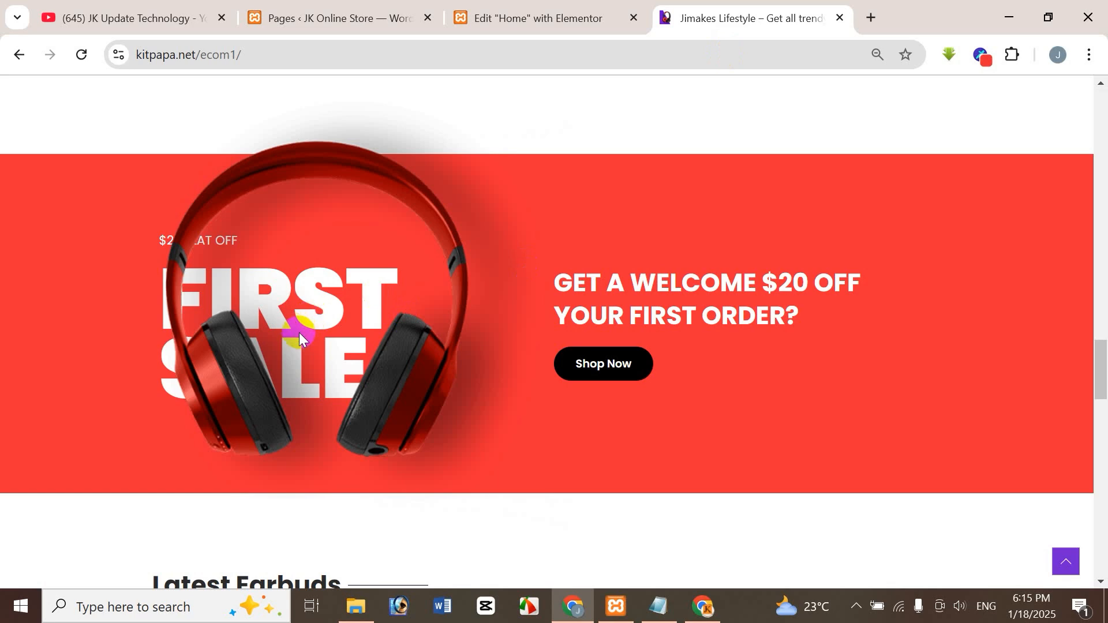
{"action": "left_click", "coordinate": [528, 17]}
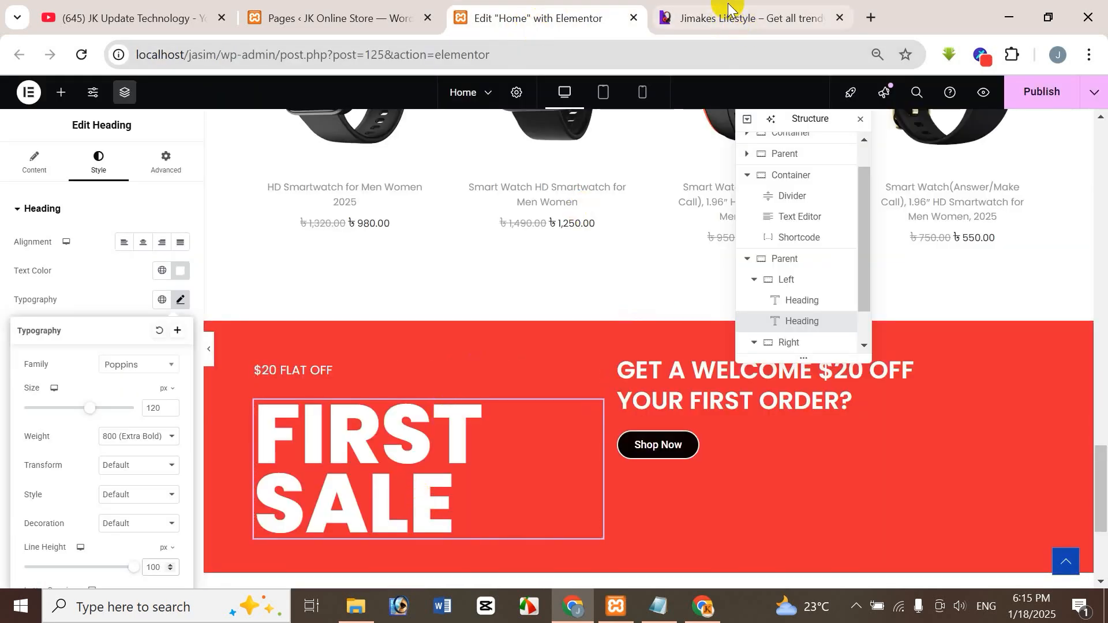
{"action": "key", "text": "ctrl+Tab"}
{"action": "left_click", "coordinate": [527, 15]}
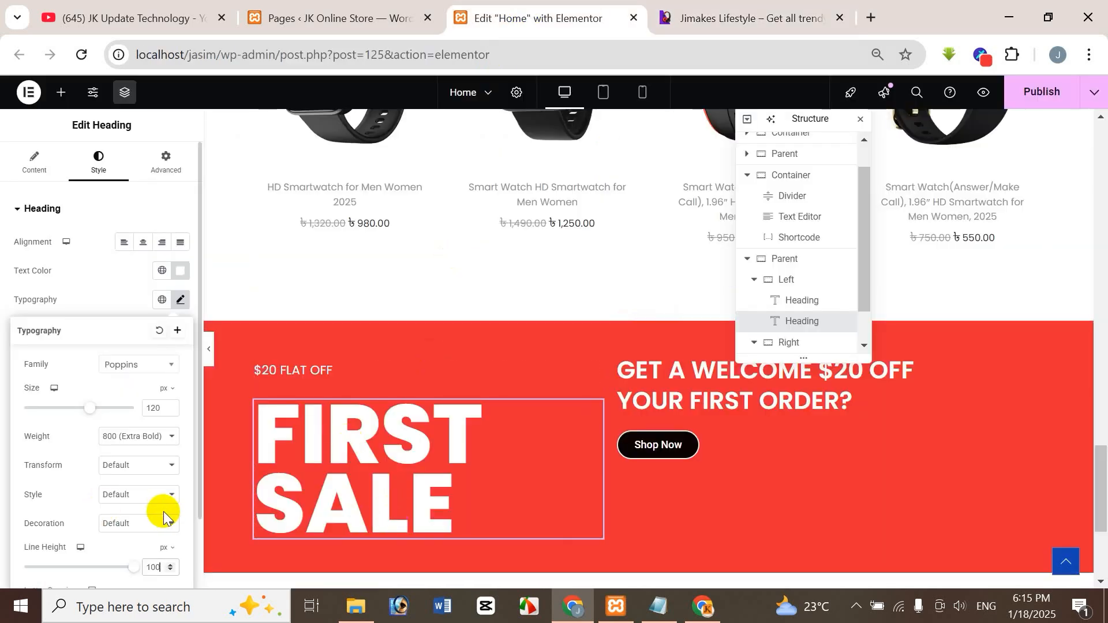
{"action": "left_click", "coordinate": [114, 287]}
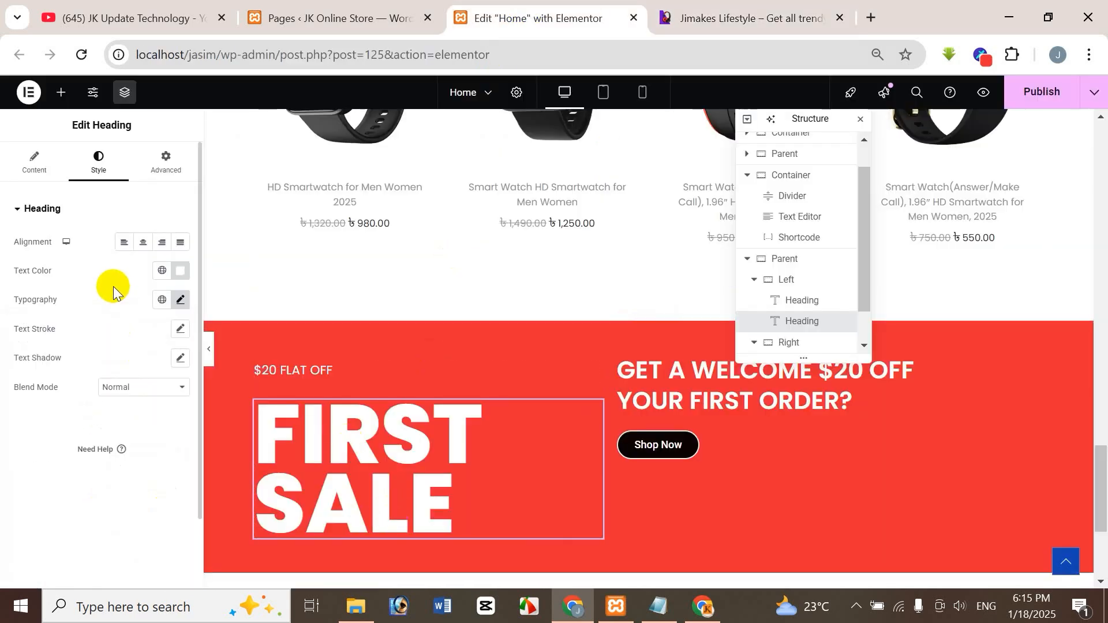
Move the Structure panel clear of the Right container's welcome heading and compare the whole banner with the reference.
{"action": "left_click", "coordinate": [723, 17]}
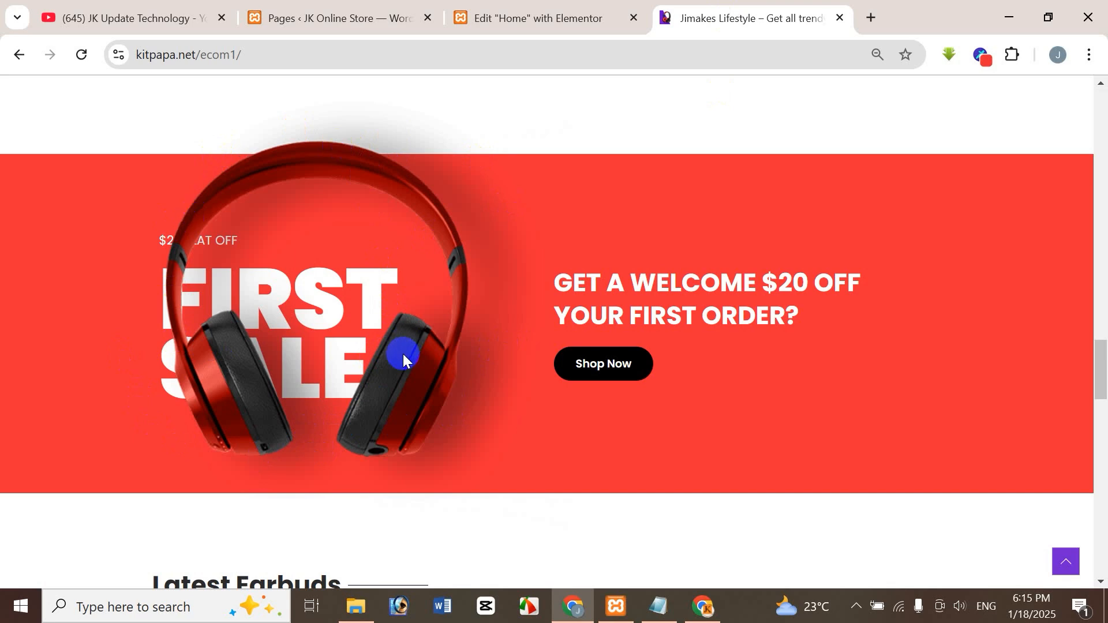
{"action": "left_click", "coordinate": [557, 16]}
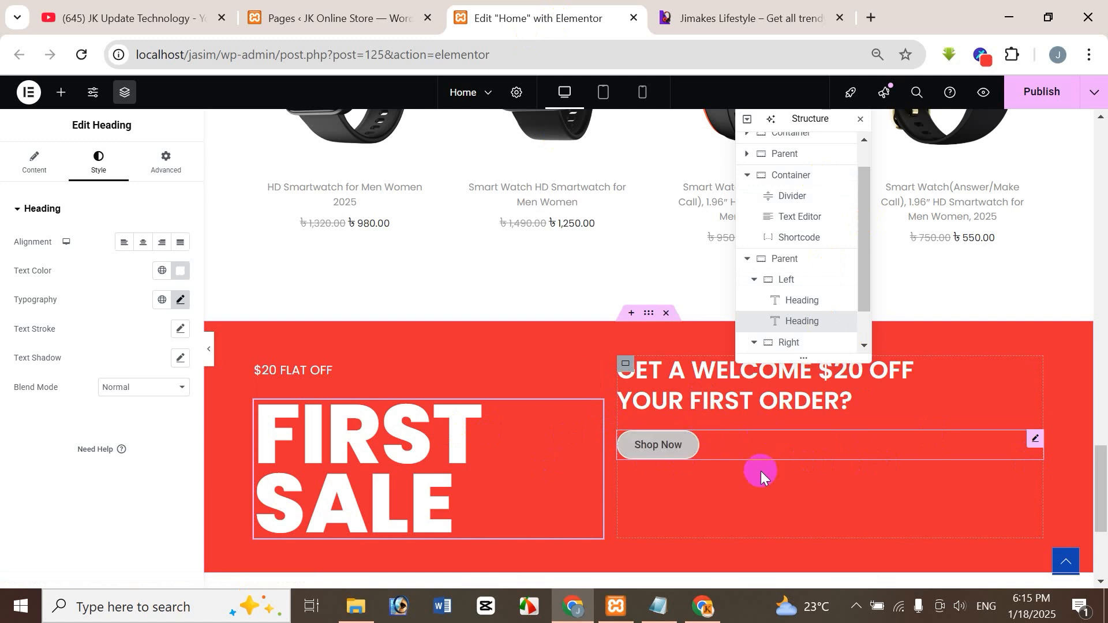
{"action": "left_click_drag", "start_coordinate": [1101, 476], "coordinate": [1101, 485]}
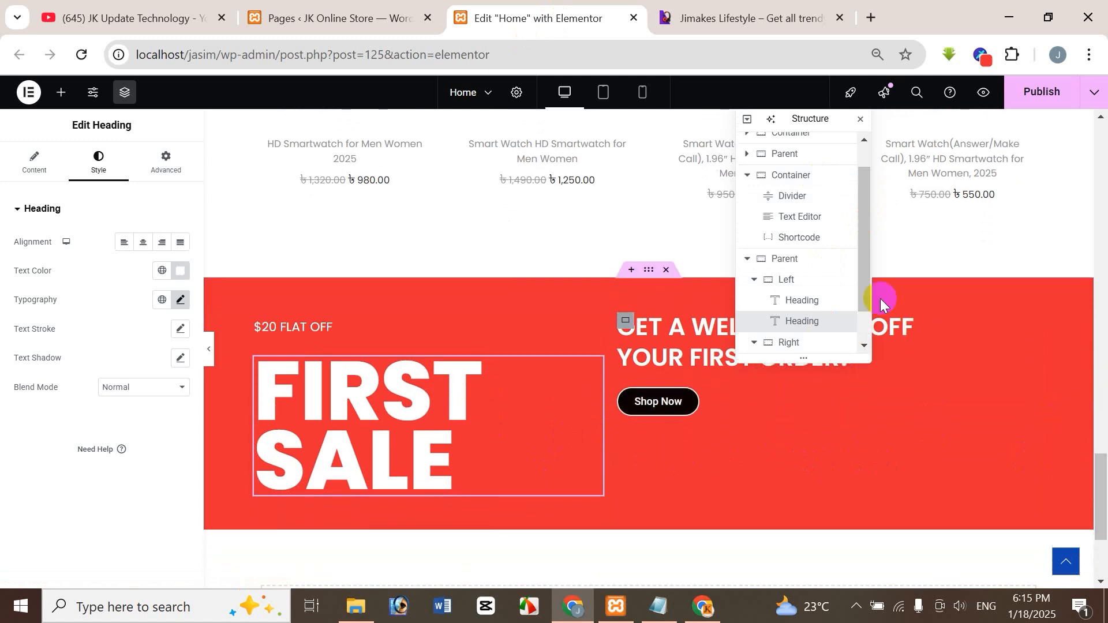
{"action": "left_click_drag", "start_coordinate": [793, 122], "coordinate": [992, 147]}
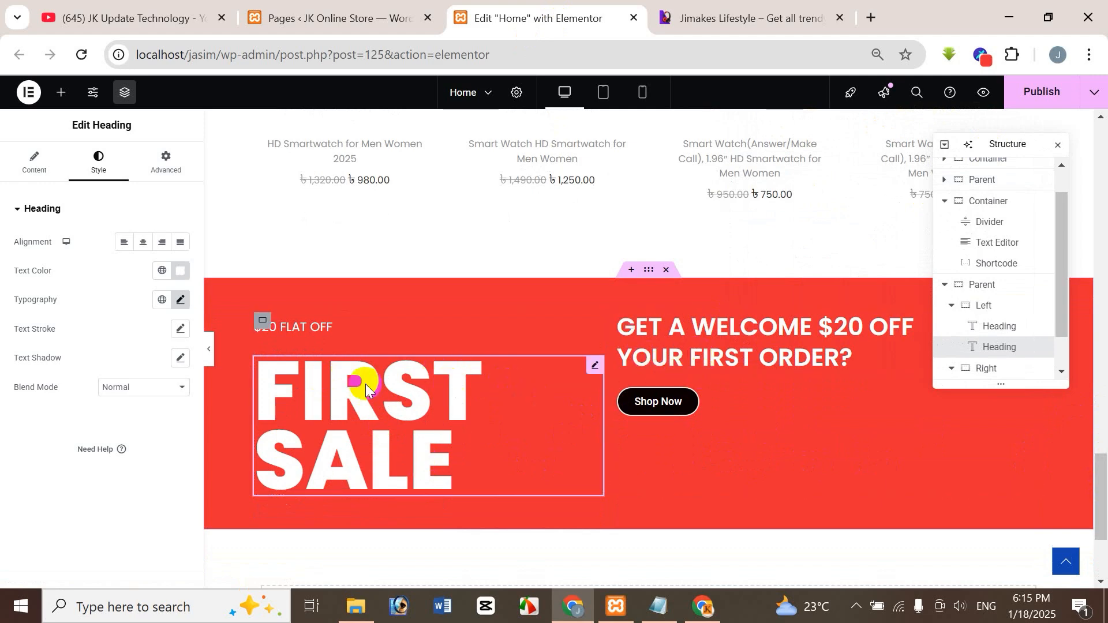
{"action": "left_click", "coordinate": [738, 24]}
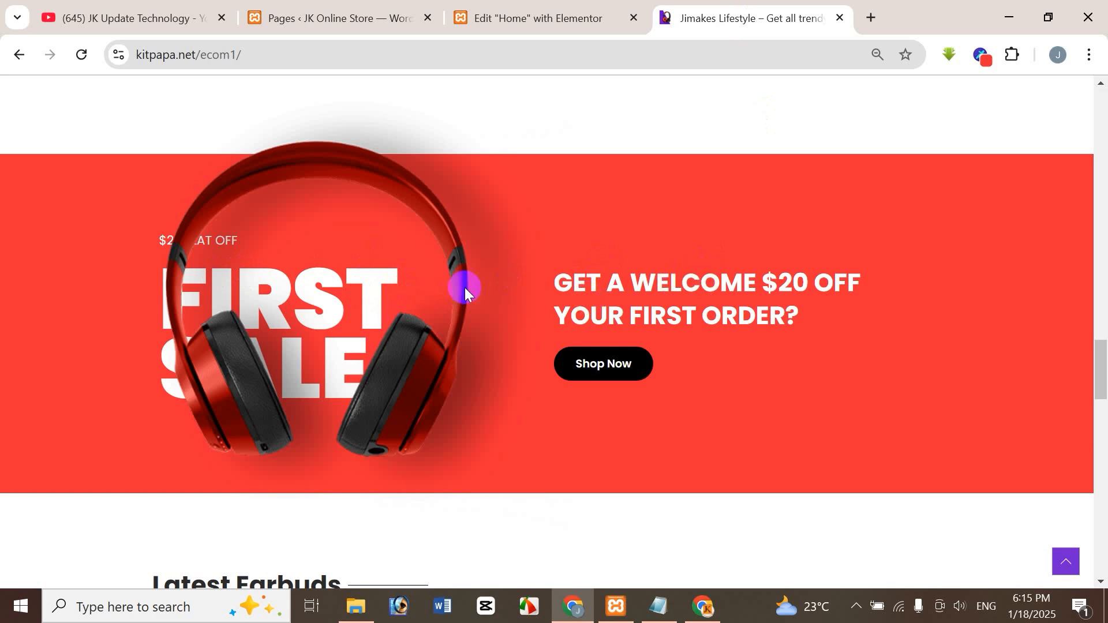
{"action": "left_click", "coordinate": [549, 19]}
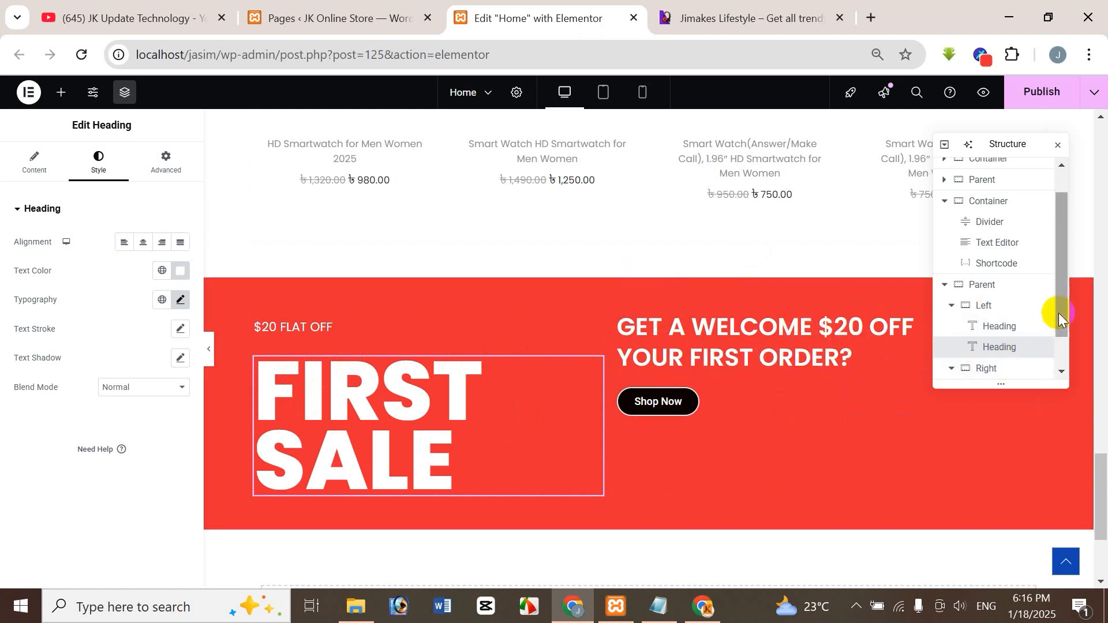
Set the Right container's Justify Content to Center so the welcome heading and Shop Now button are vertically centred in the banner.
{"action": "scroll", "coordinate": [1016, 346], "scroll_direction": "down", "scroll_amount": 1}
{"action": "left_click", "coordinate": [1004, 344]}
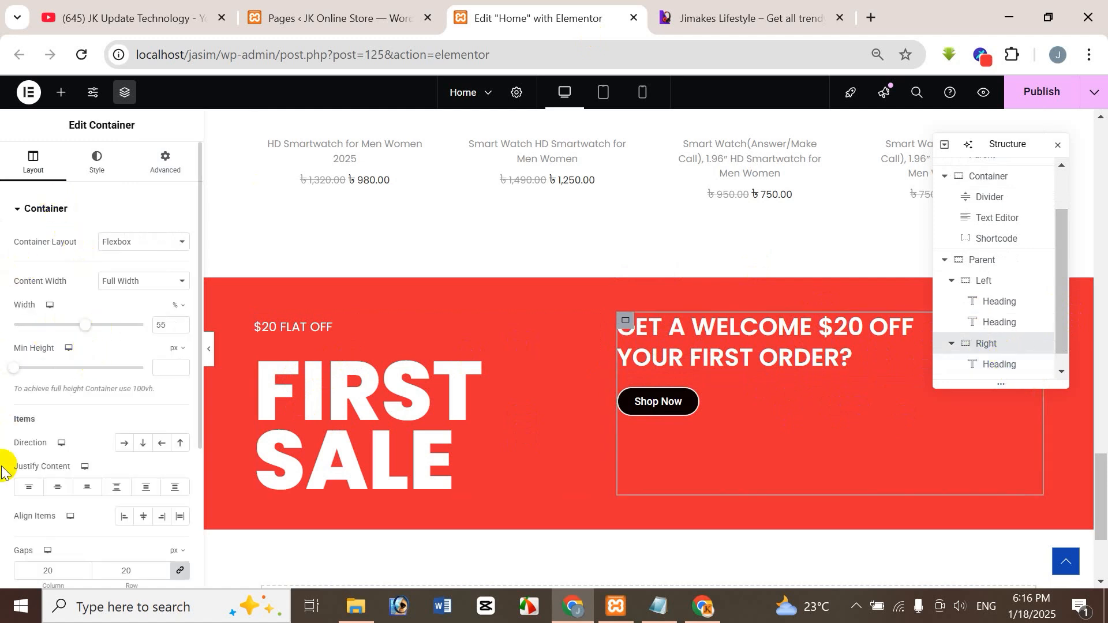
{"action": "left_click", "coordinate": [57, 489]}
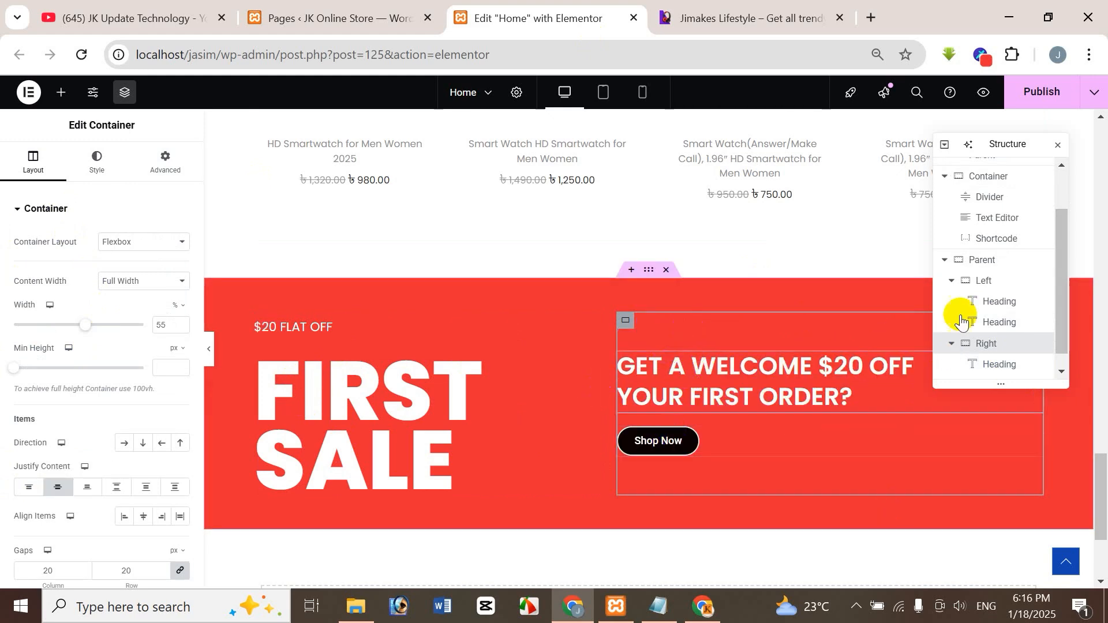
Set the Left container's Justify Content to Center and compare the banner with the reference site's First Sale section.
{"action": "left_click", "coordinate": [989, 281]}
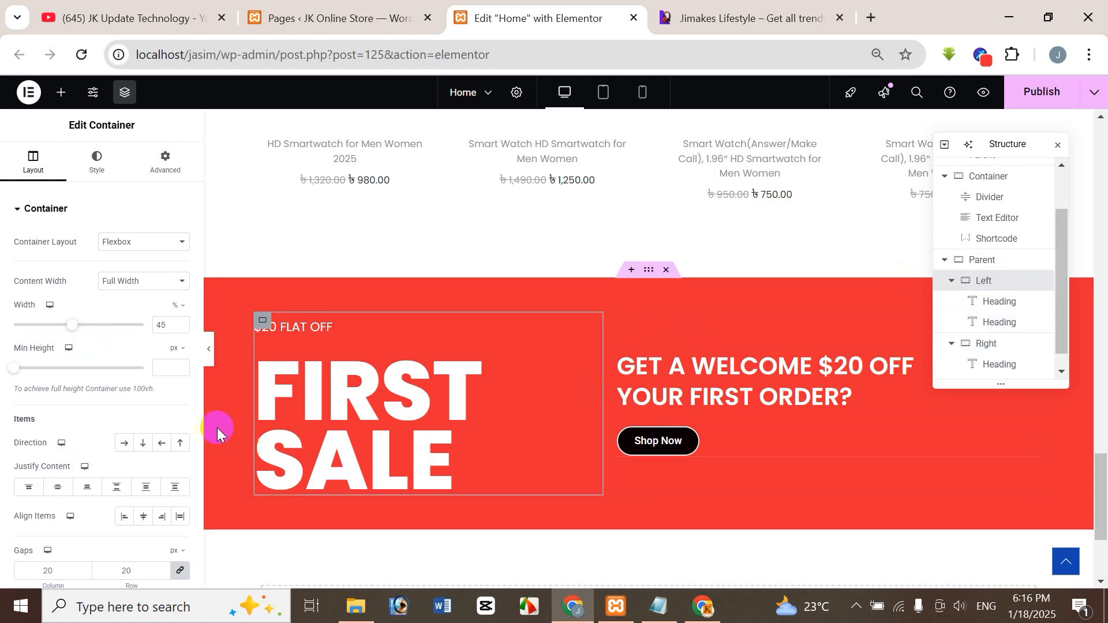
{"action": "left_click", "coordinate": [58, 487]}
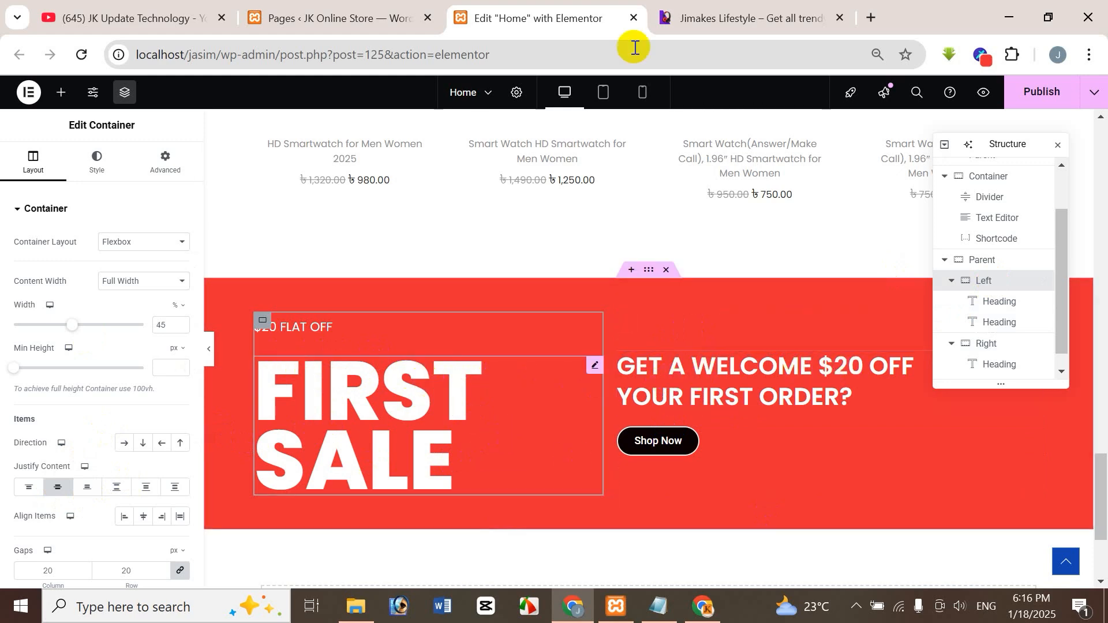
{"action": "left_click", "coordinate": [754, 11]}
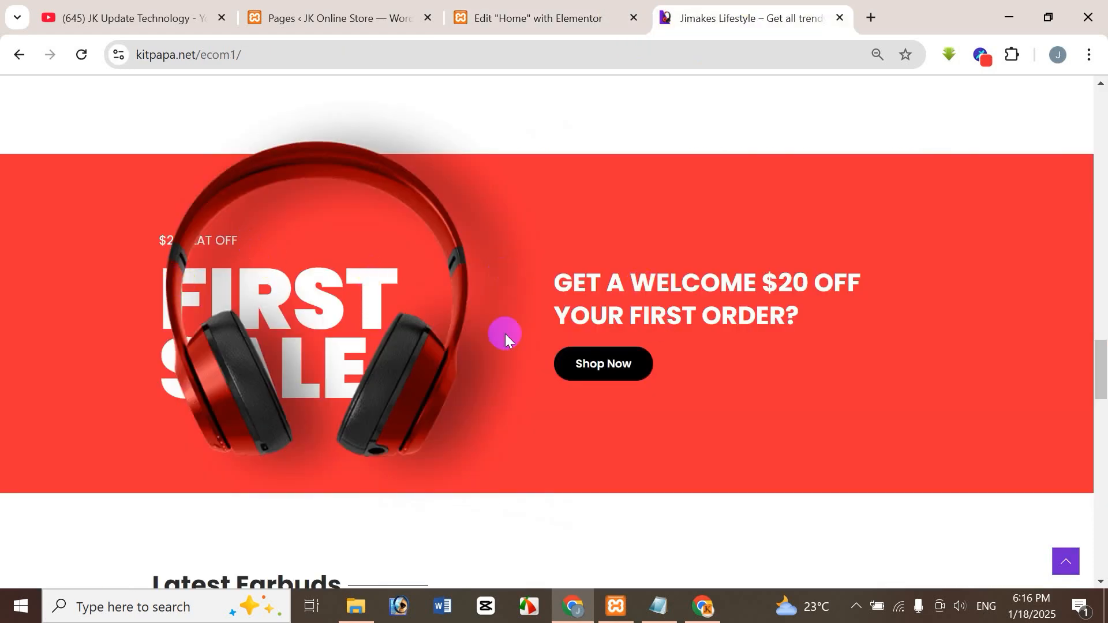
{"action": "left_click", "coordinate": [542, 13]}
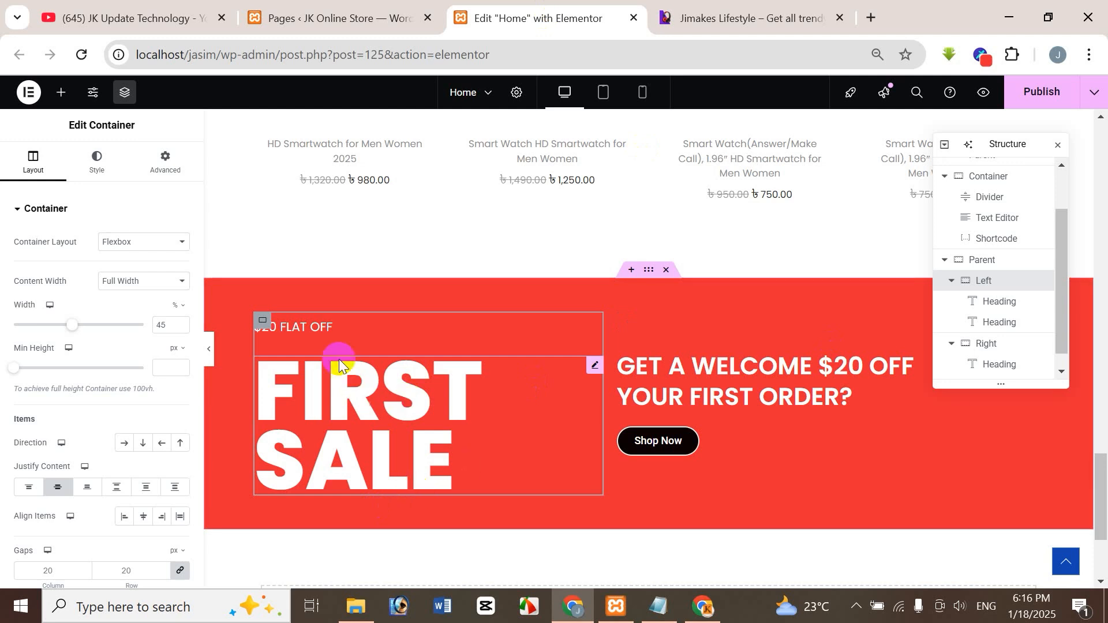
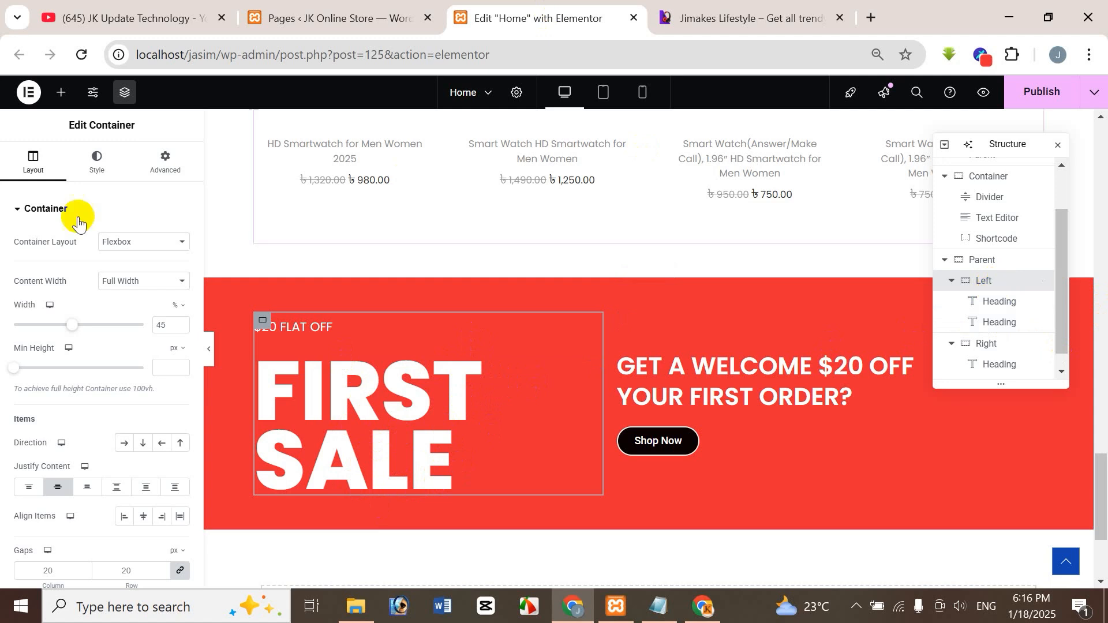
Add an Image widget below the "FIRST SALE" heading in the Left container and check the reference site's headphone image.
{"action": "left_click", "coordinate": [60, 93]}
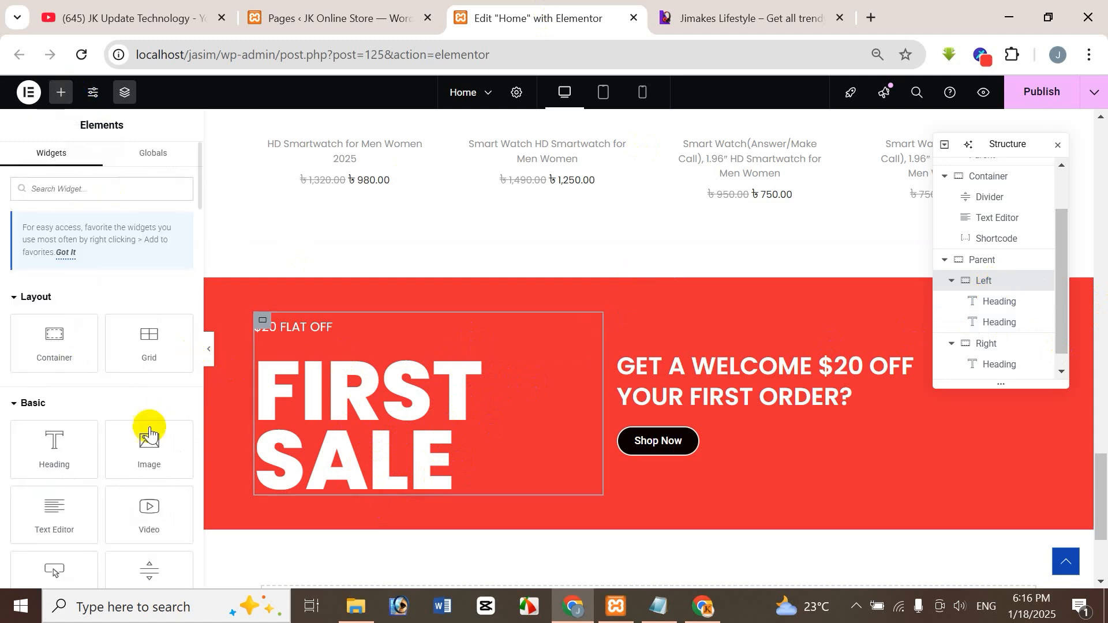
{"action": "left_click_drag", "start_coordinate": [150, 454], "coordinate": [445, 488]}
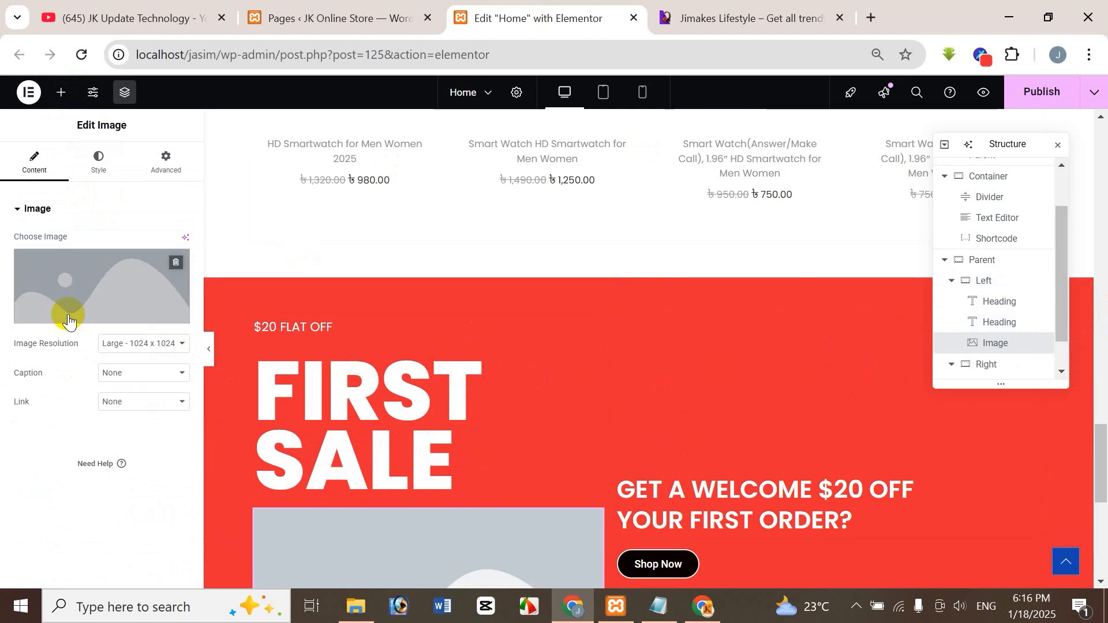
{"action": "left_click", "coordinate": [742, 17]}
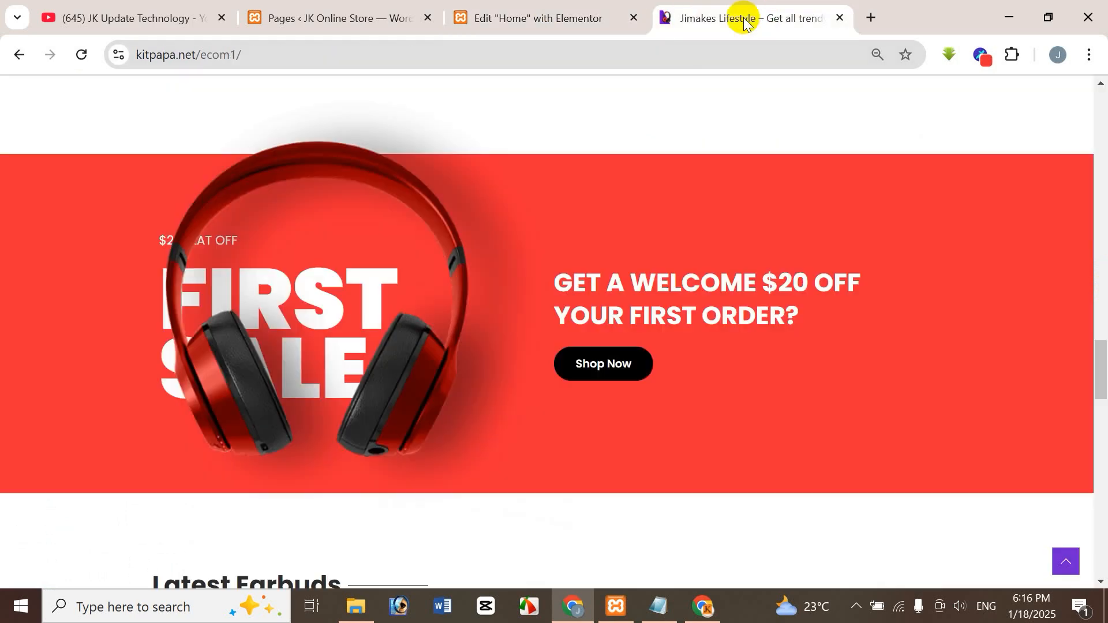
{"action": "left_click", "coordinate": [542, 22]}
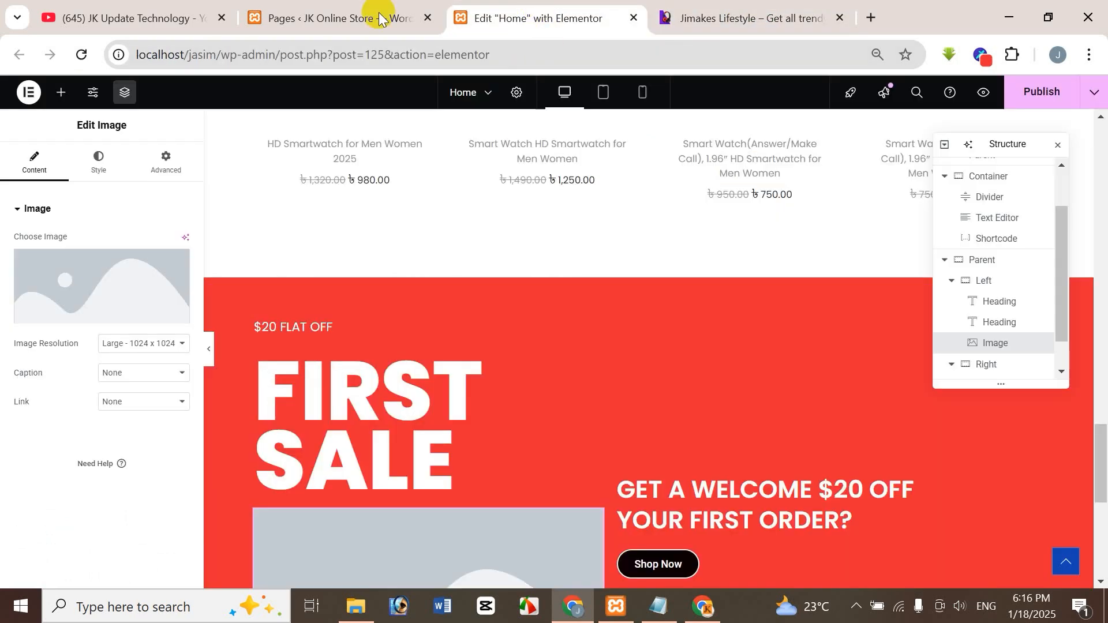
Upload Home-Joining-Sale from the E-commerce Store Imgs folder and insert it into the new image widget.
{"action": "left_click", "coordinate": [99, 319]}
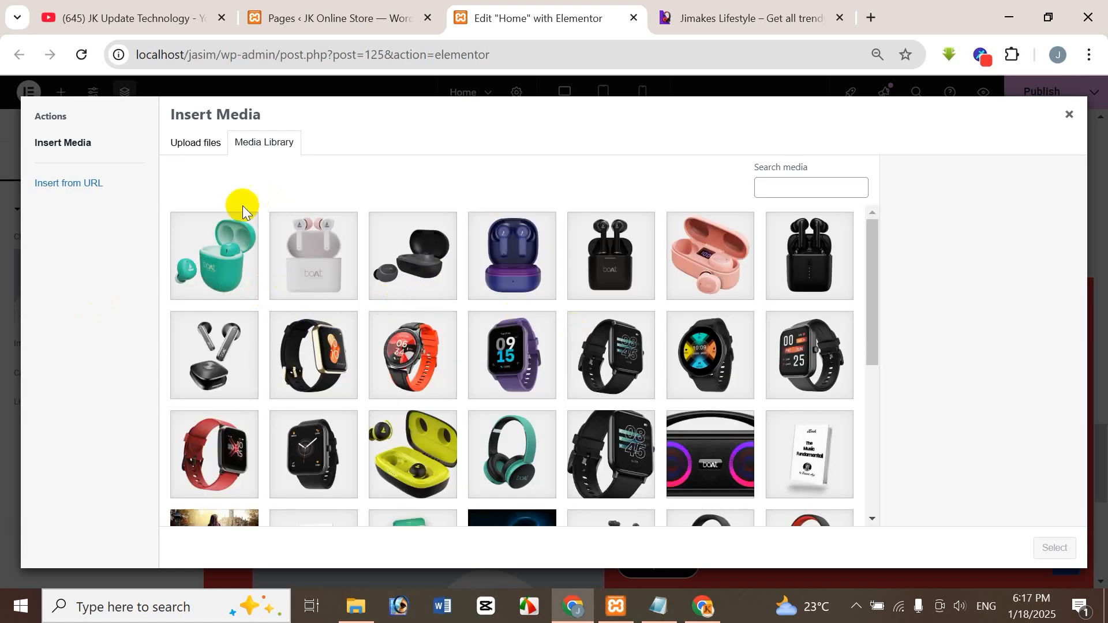
{"action": "left_click", "coordinate": [202, 143]}
{"action": "left_click", "coordinate": [631, 337]}
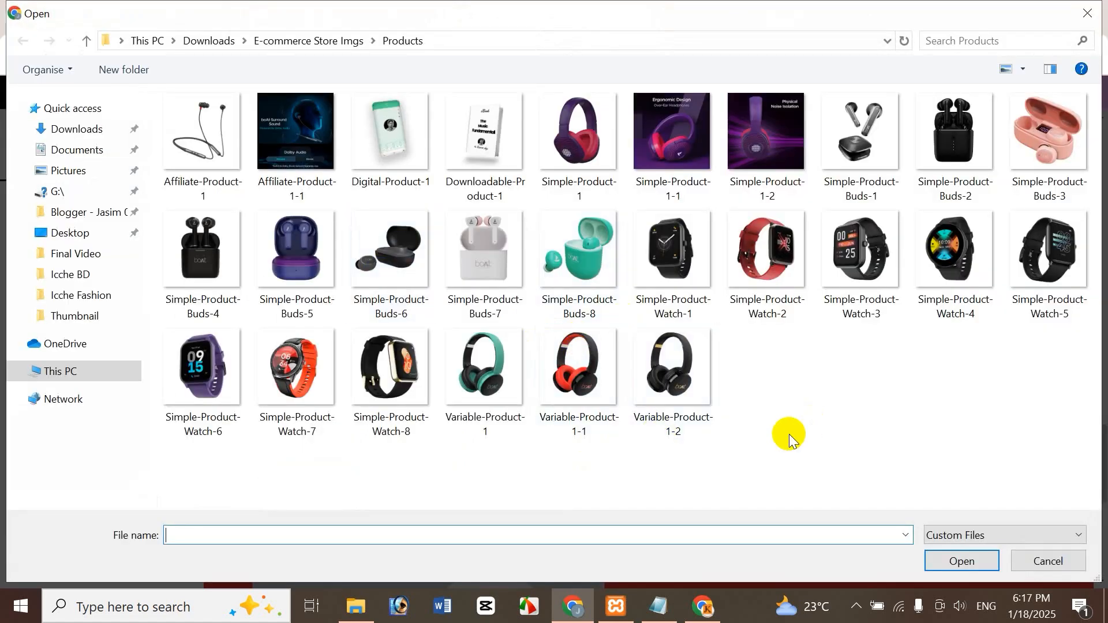
{"action": "left_click", "coordinate": [778, 401]}
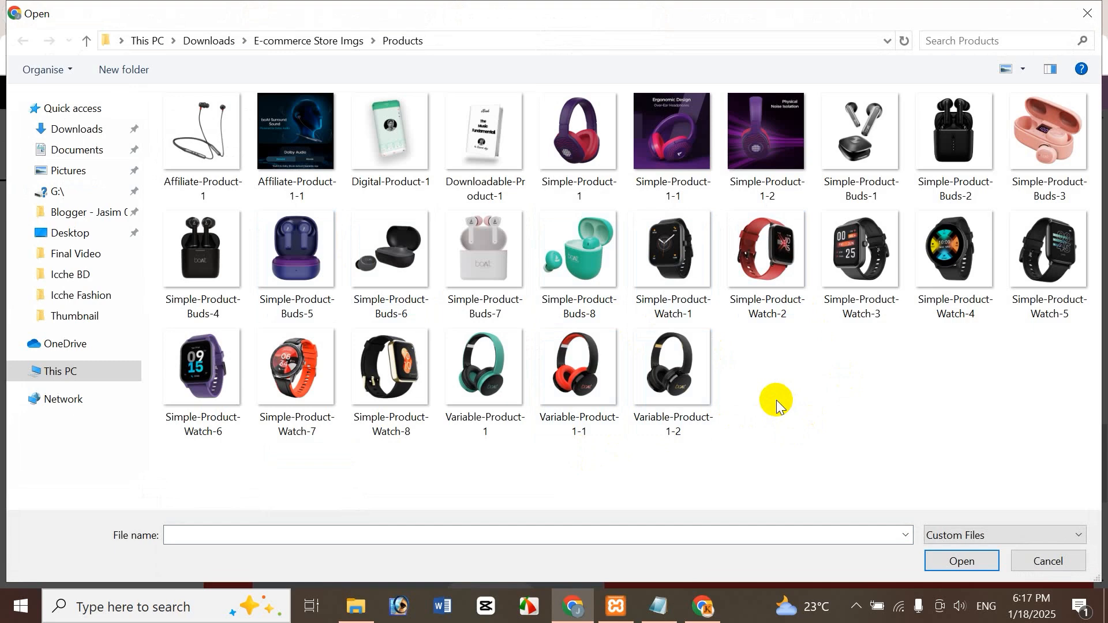
{"action": "key", "text": "alt+Up"}
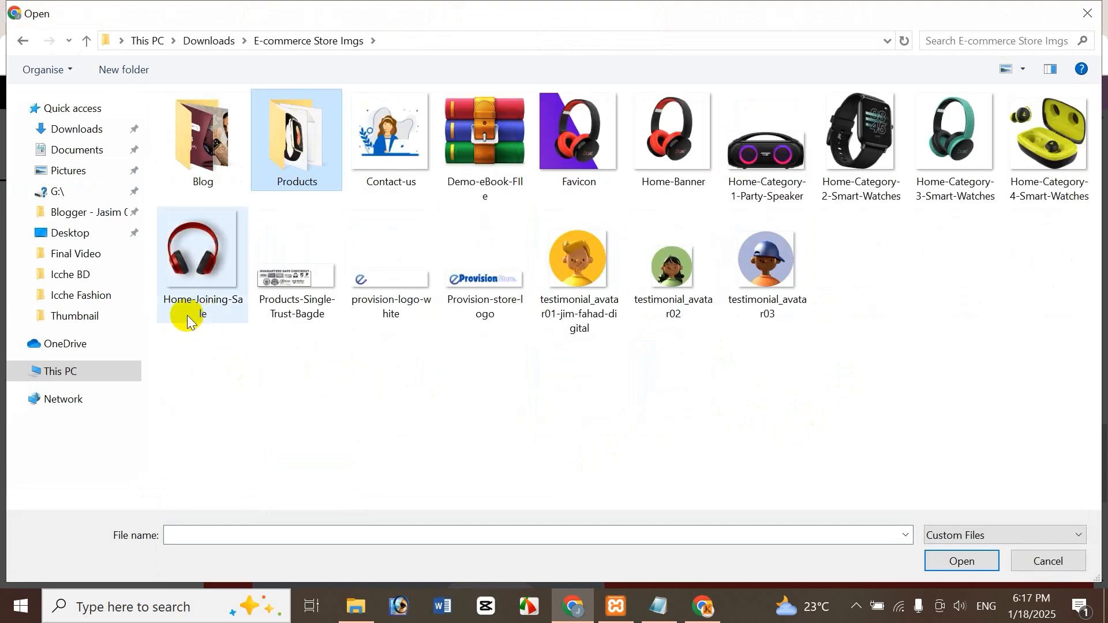
{"action": "left_click", "coordinate": [208, 254]}
{"action": "left_click", "coordinate": [961, 558]}
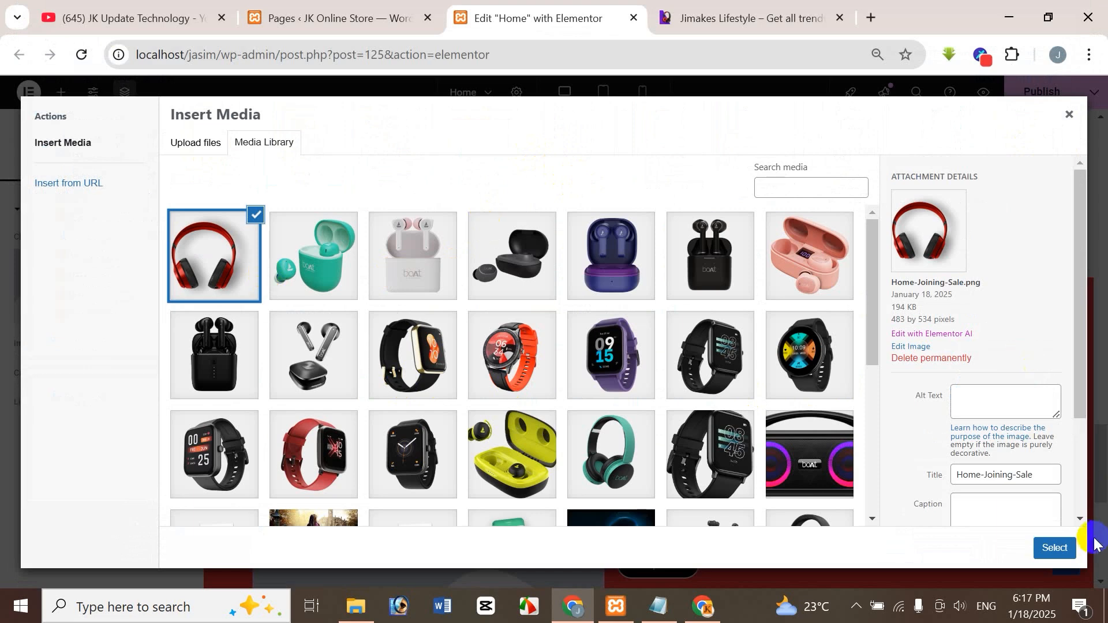
{"action": "left_click", "coordinate": [1062, 548]}
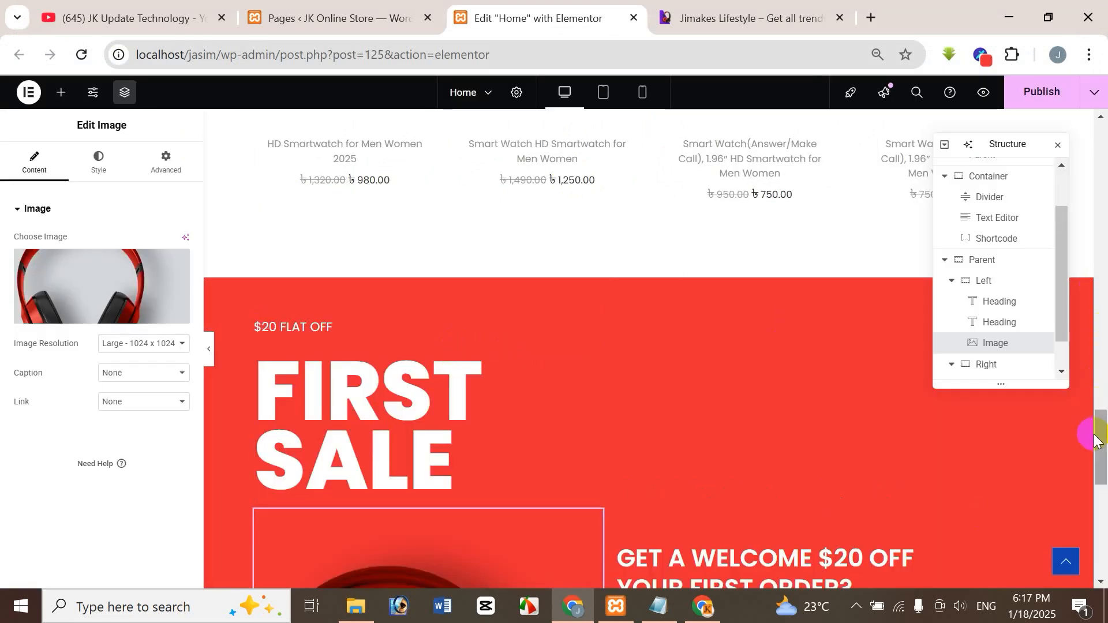
Compare the inserted headphone image's size and placement with the reference site's First Sale banner.
{"action": "left_click_drag", "start_coordinate": [1103, 450], "coordinate": [1106, 503]}
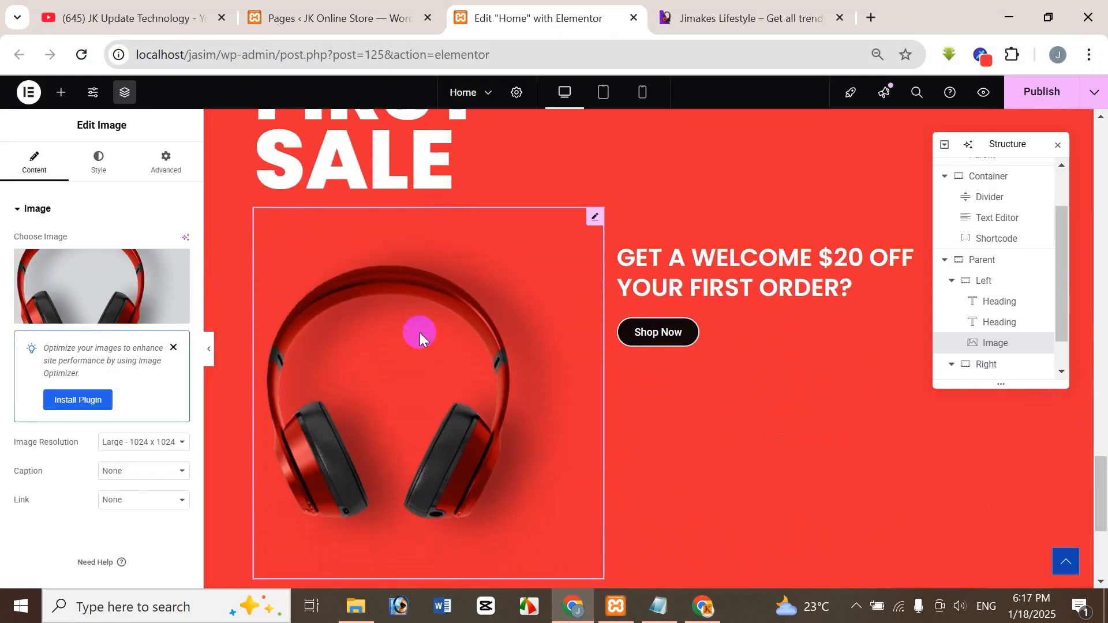
{"action": "left_click", "coordinate": [768, 21]}
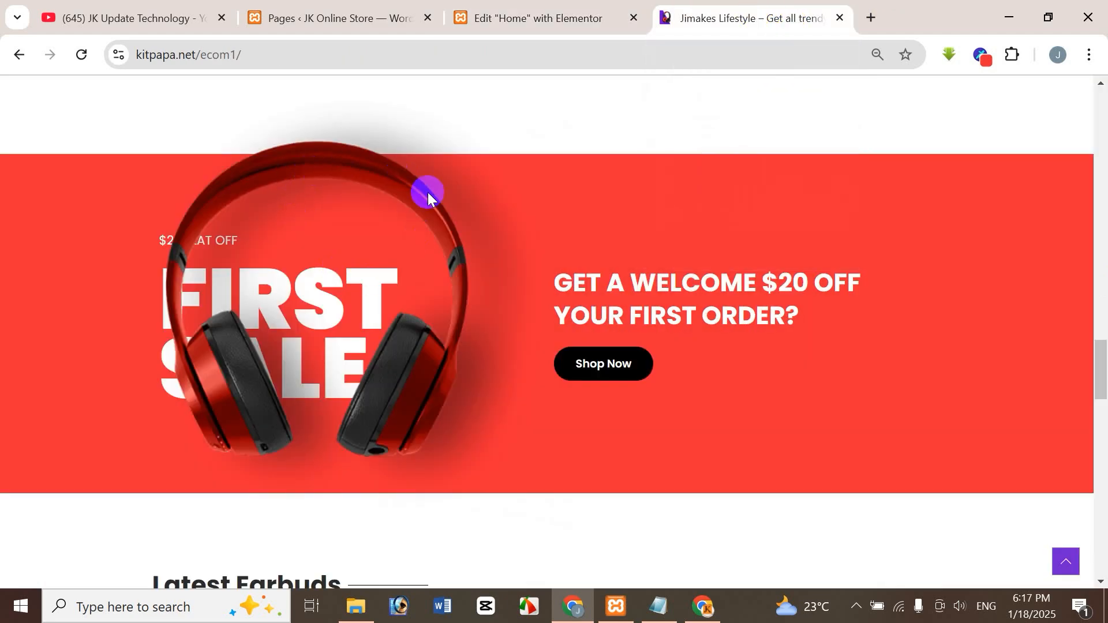
{"action": "left_click", "coordinate": [579, 14]}
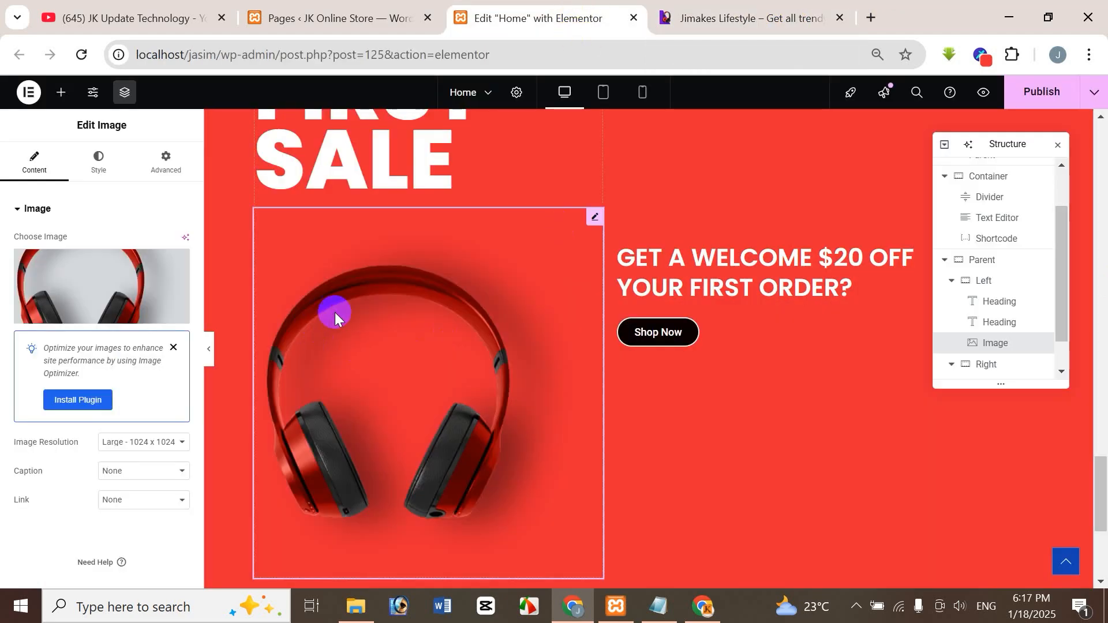
{"action": "key", "text": "ctrl+Tab"}
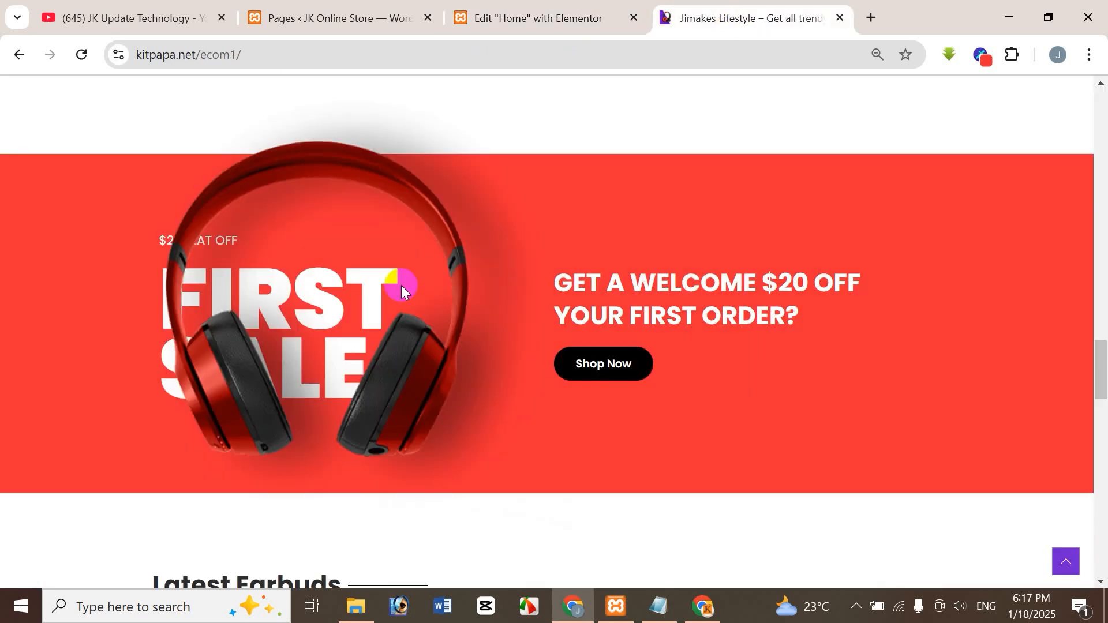
{"action": "left_click", "coordinate": [551, 34]}
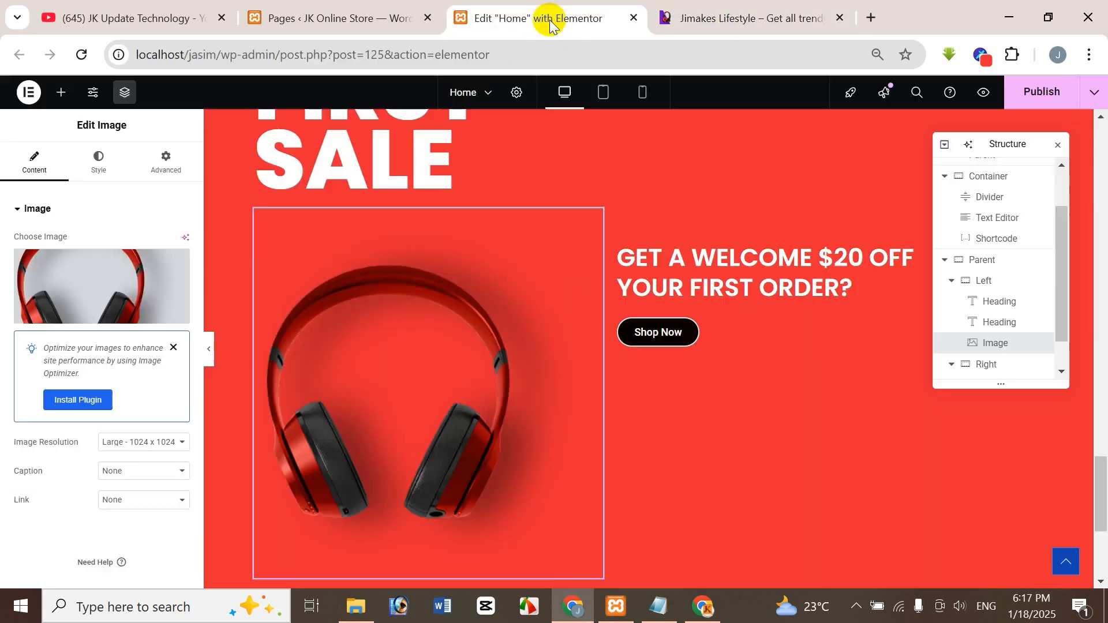
Set the headphone image's width to 900 px after trying 500 and 800 px, checking the size against the reference.
{"action": "left_click", "coordinate": [100, 175]}
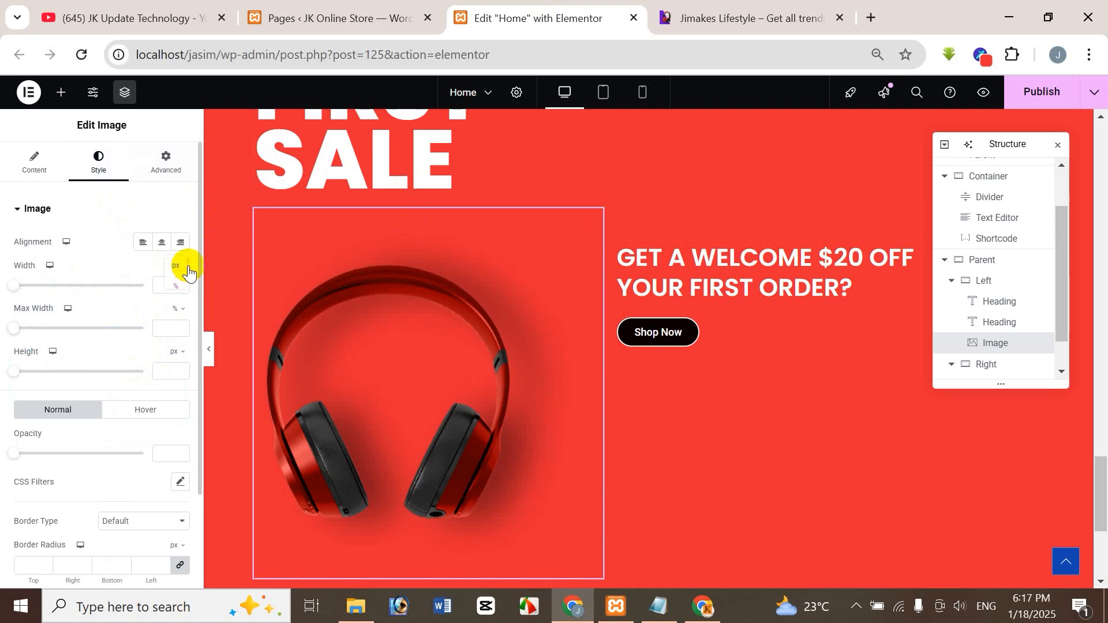
{"action": "left_click", "coordinate": [187, 268]}
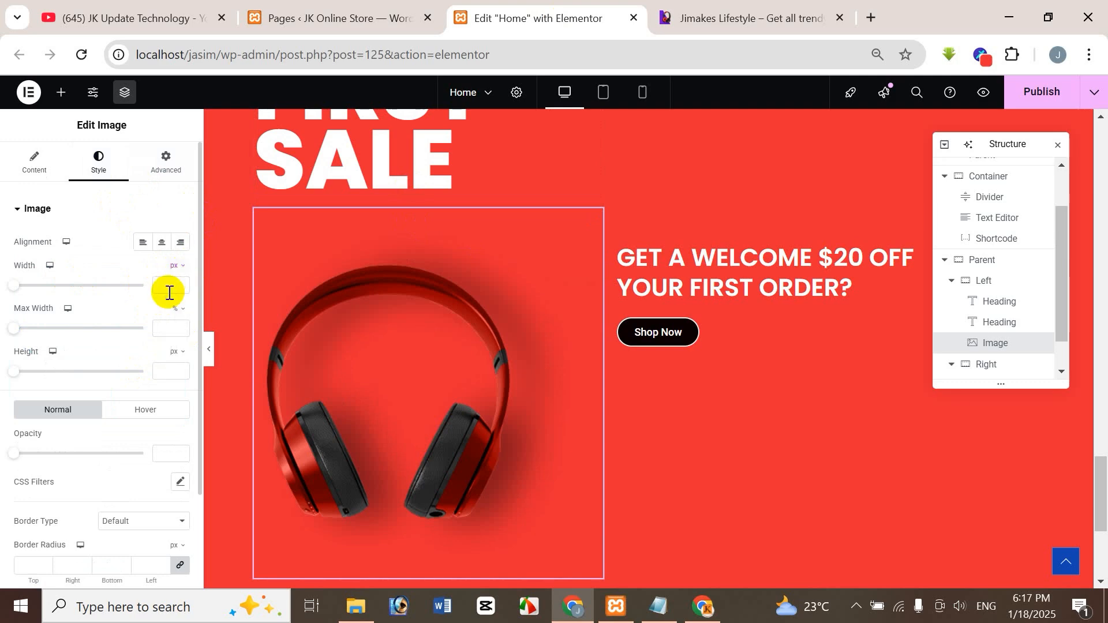
{"action": "left_click", "coordinate": [169, 287]}
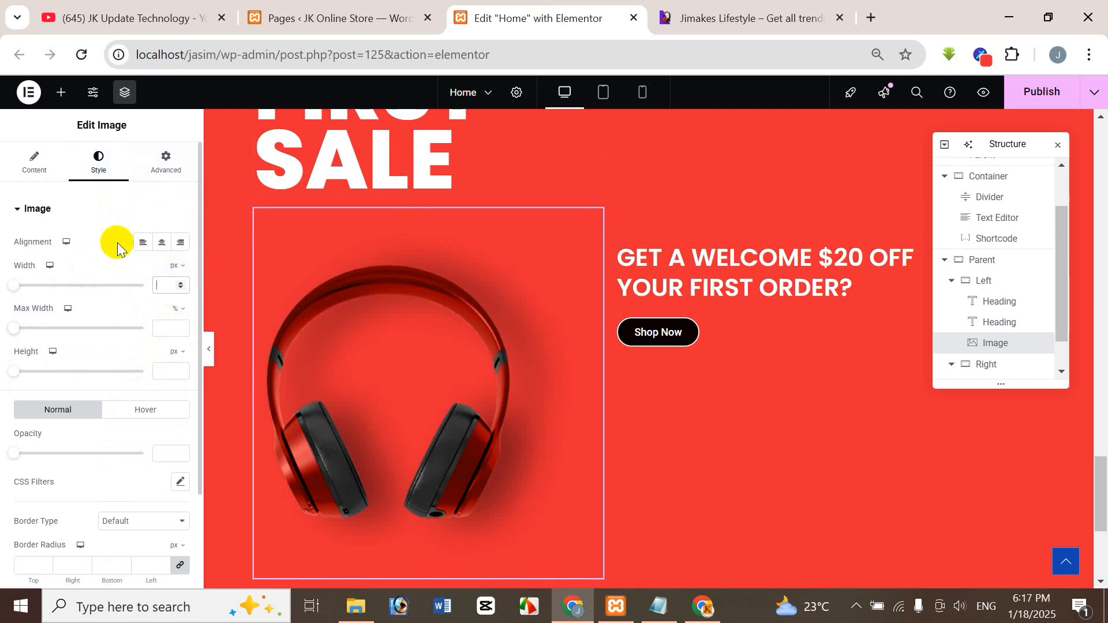
{"action": "type", "text": "500"}
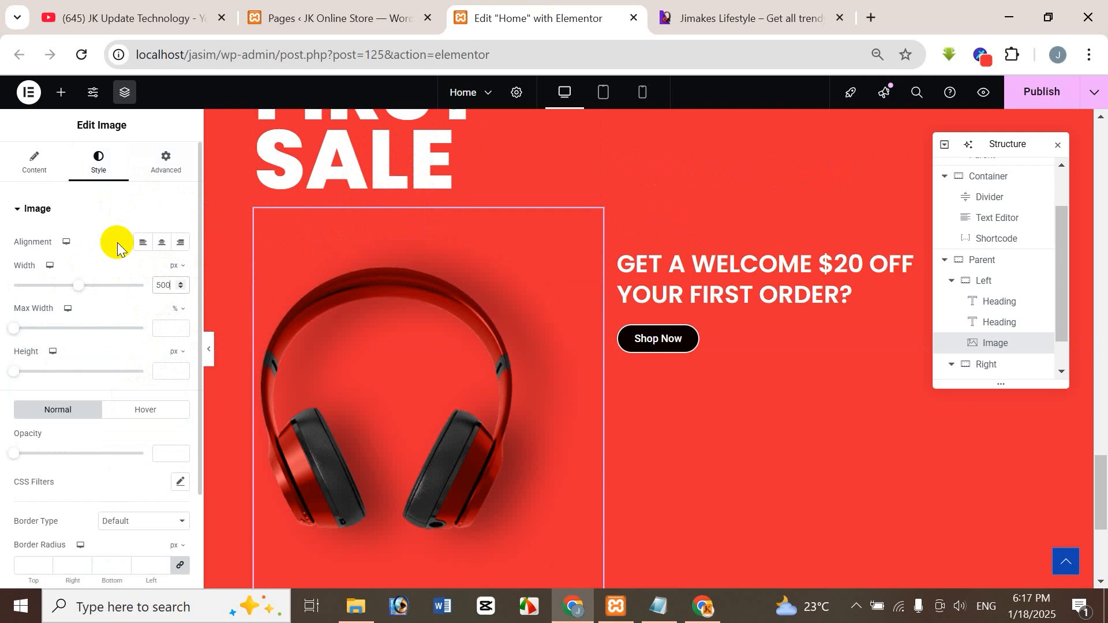
{"action": "key", "text": "Left"}
{"action": "key", "text": "Left"}
{"action": "key", "text": "BackSpace"}
{"action": "type", "text": "8"}
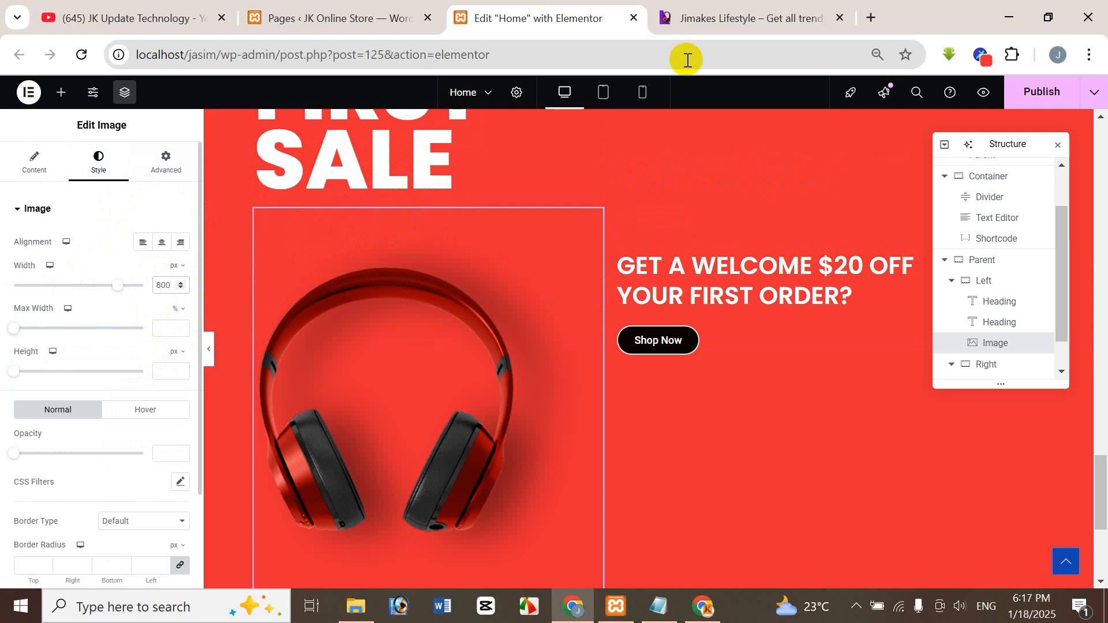
{"action": "left_click", "coordinate": [721, 18]}
{"action": "left_click", "coordinate": [518, 26]}
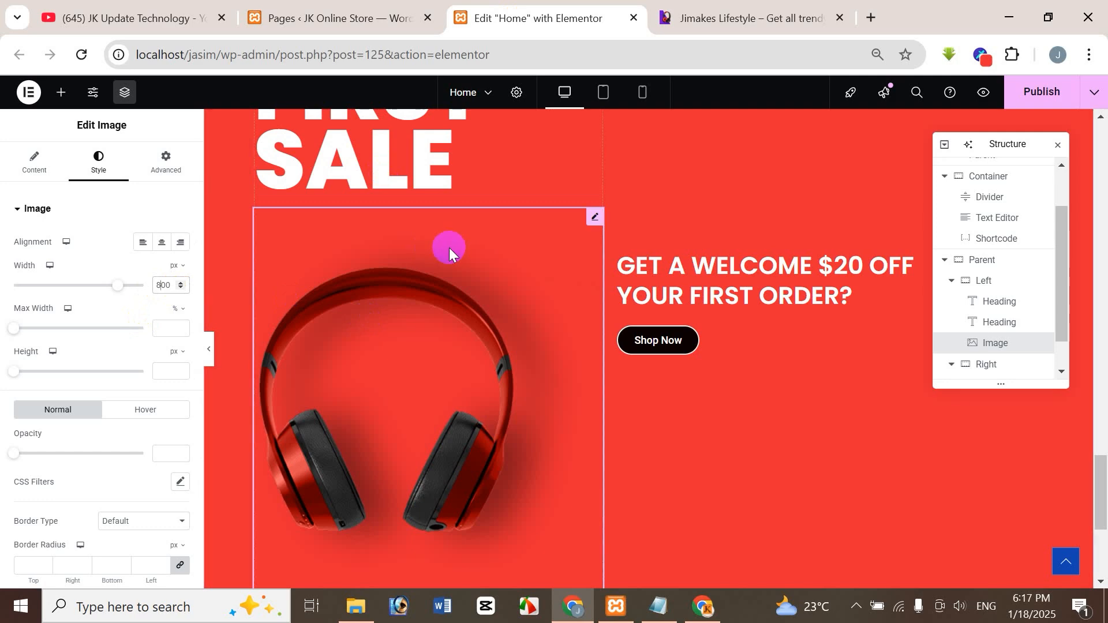
{"action": "key", "text": "BackSpace"}
{"action": "type", "text": "9"}
{"action": "left_click", "coordinate": [796, 16]}
{"action": "left_click", "coordinate": [563, 28]}
Set the headphone image's Position to Absolute so it overlaps the "FIRST SALE" text.
{"action": "left_click", "coordinate": [172, 166]}
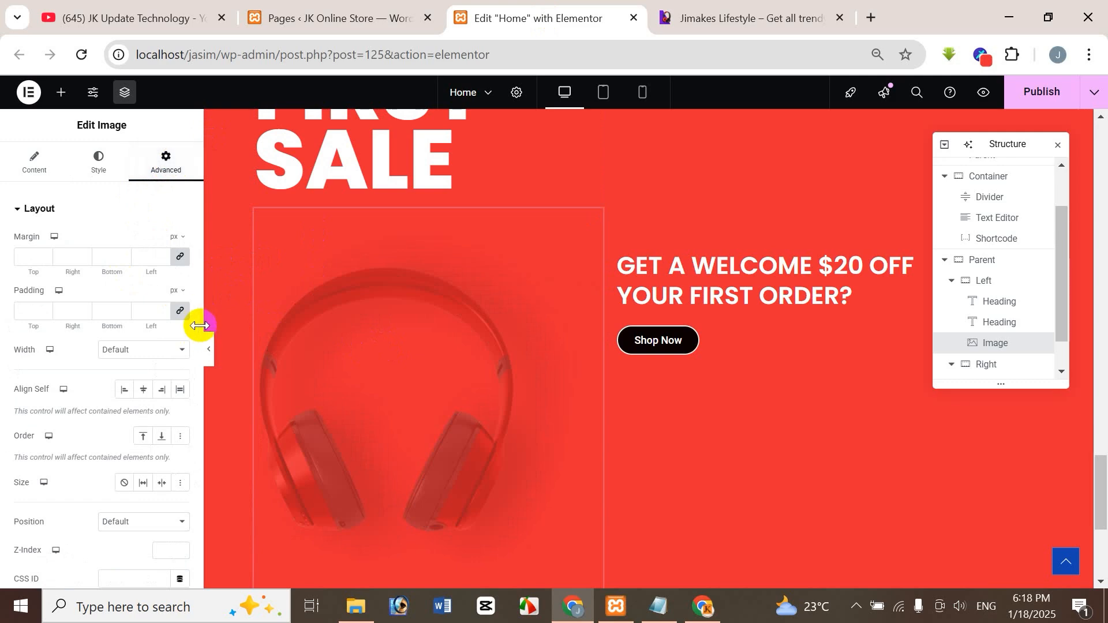
{"action": "scroll", "coordinate": [198, 321], "scroll_direction": "down", "scroll_amount": 8}
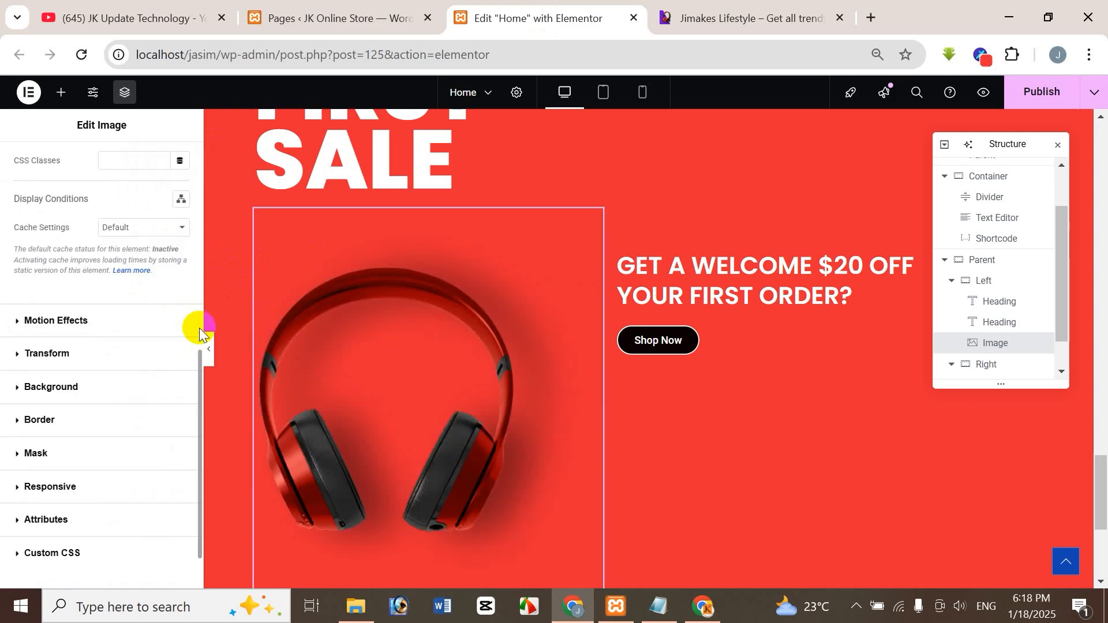
{"action": "left_click_drag", "start_coordinate": [199, 375], "coordinate": [188, 240]}
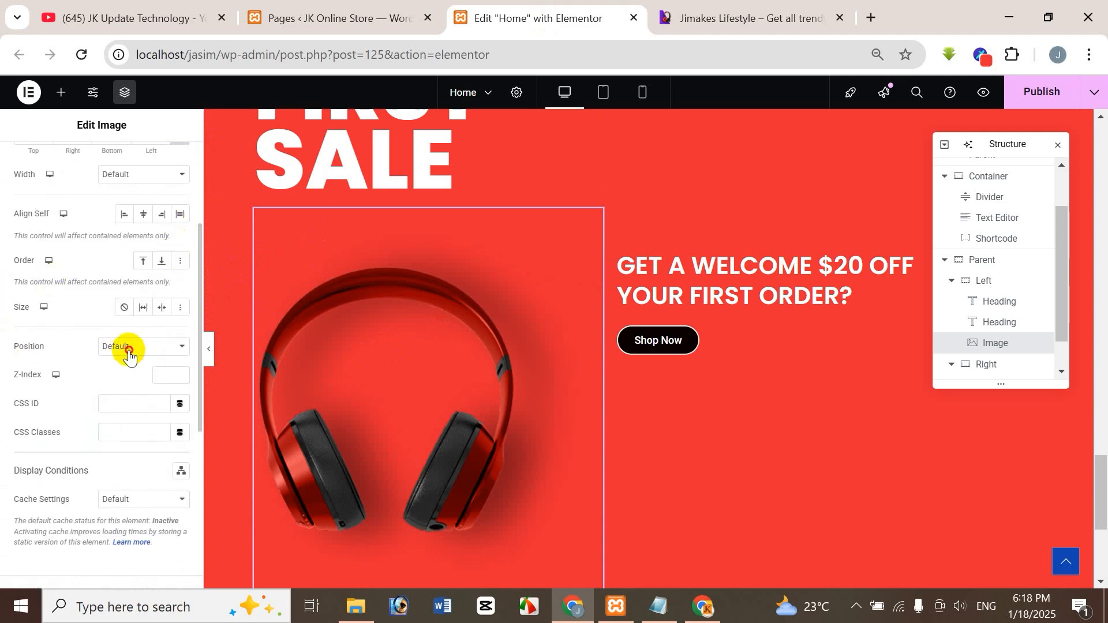
{"action": "left_click", "coordinate": [128, 349]}
{"action": "left_click", "coordinate": [146, 390]}
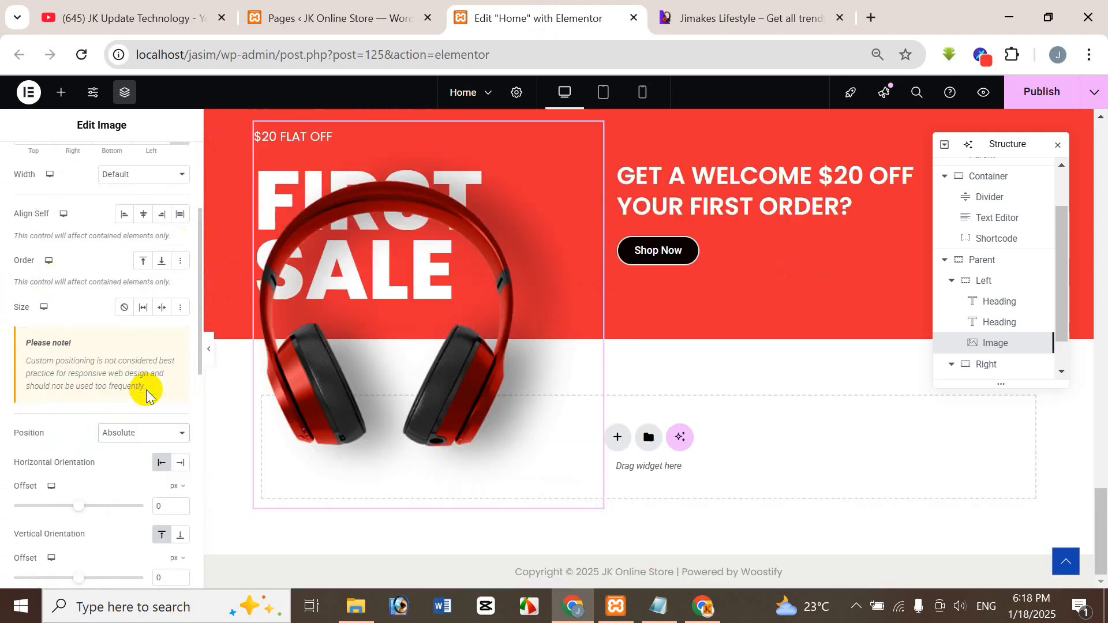
Set the headphone image's vertical offset to -100 px, checking its placement against the reference banner.
{"action": "left_click_drag", "start_coordinate": [1102, 530], "coordinate": [247, 564]}
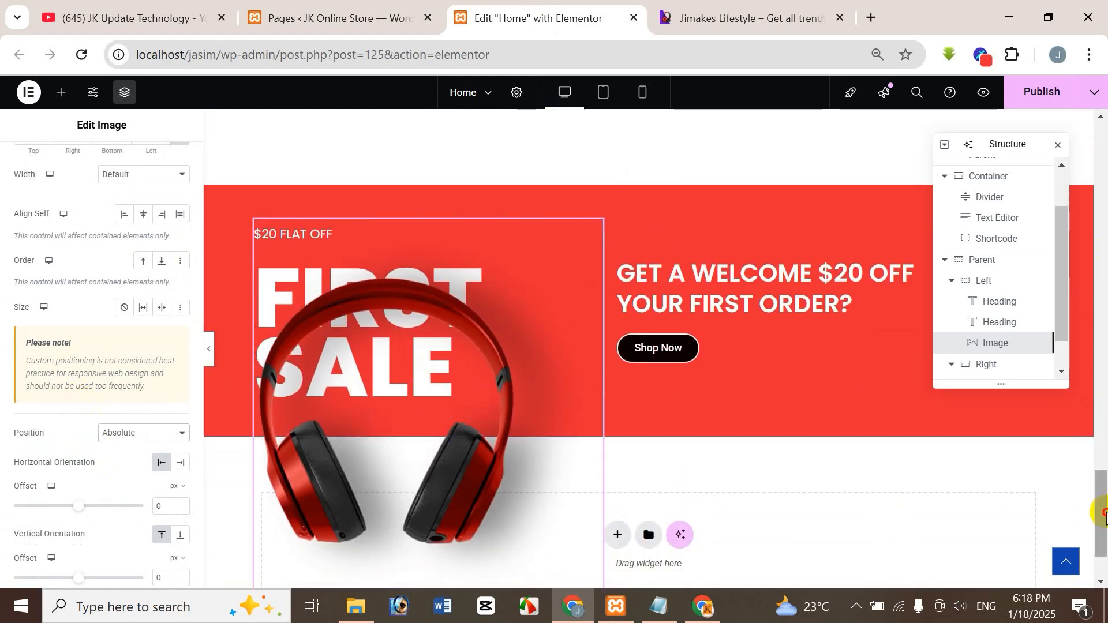
{"action": "left_click_drag", "start_coordinate": [1101, 512], "coordinate": [1102, 514]}
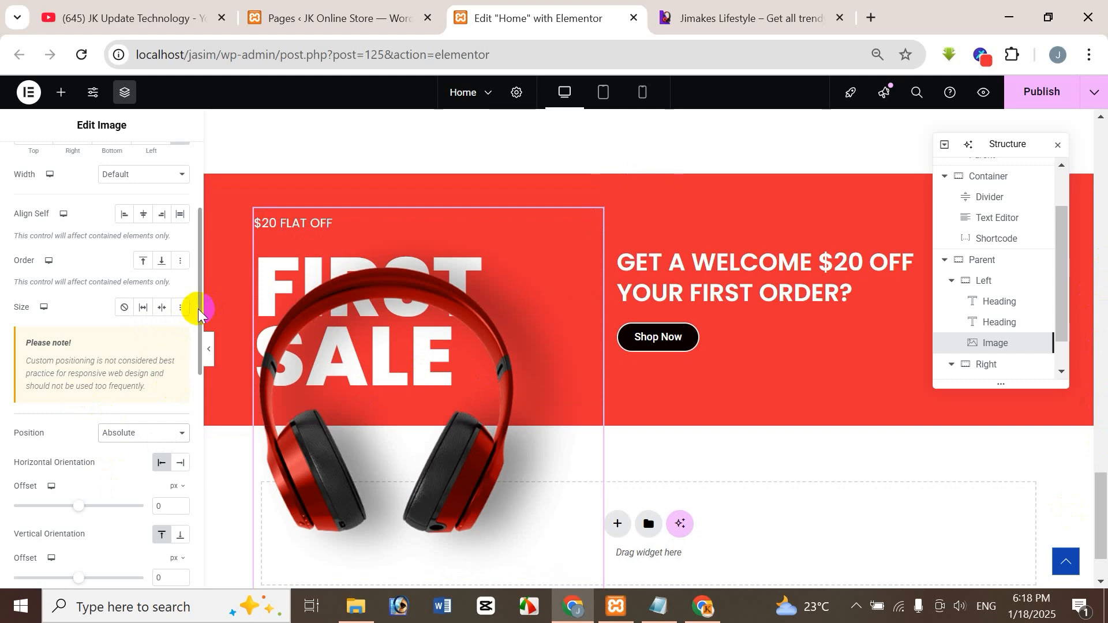
{"action": "left_click_drag", "start_coordinate": [199, 309], "coordinate": [196, 375]}
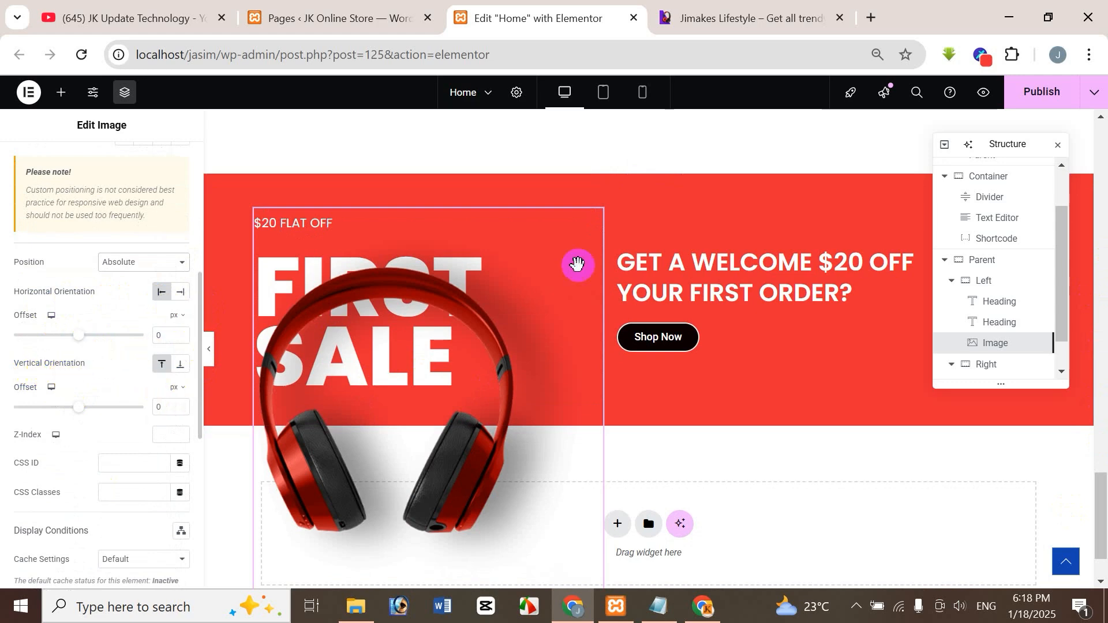
{"action": "left_click", "coordinate": [691, 16]}
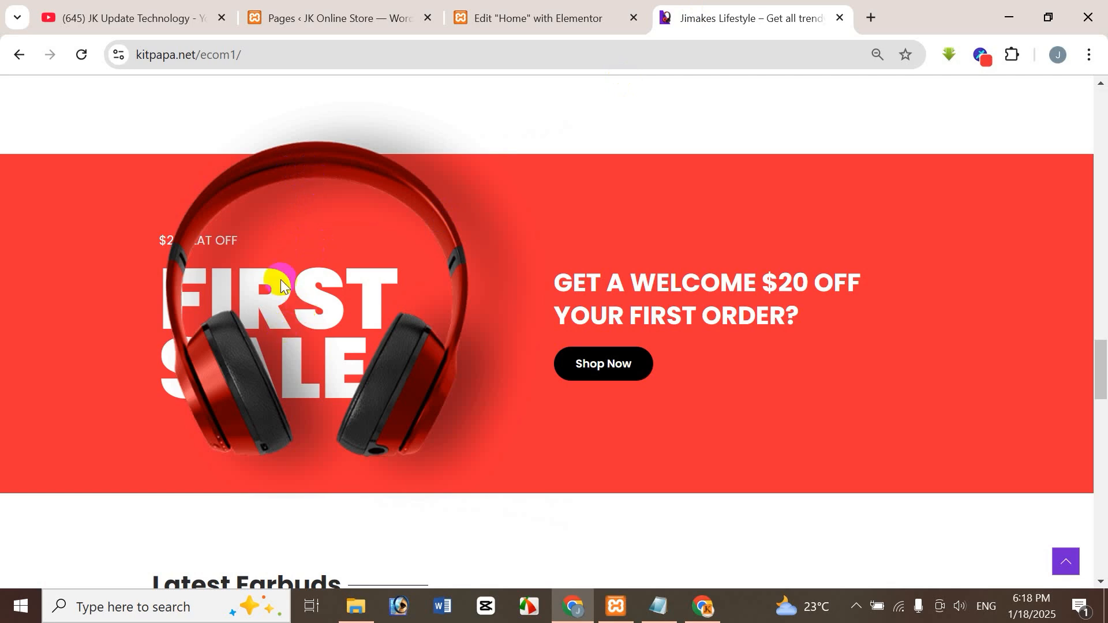
{"action": "left_click", "coordinate": [555, 16]}
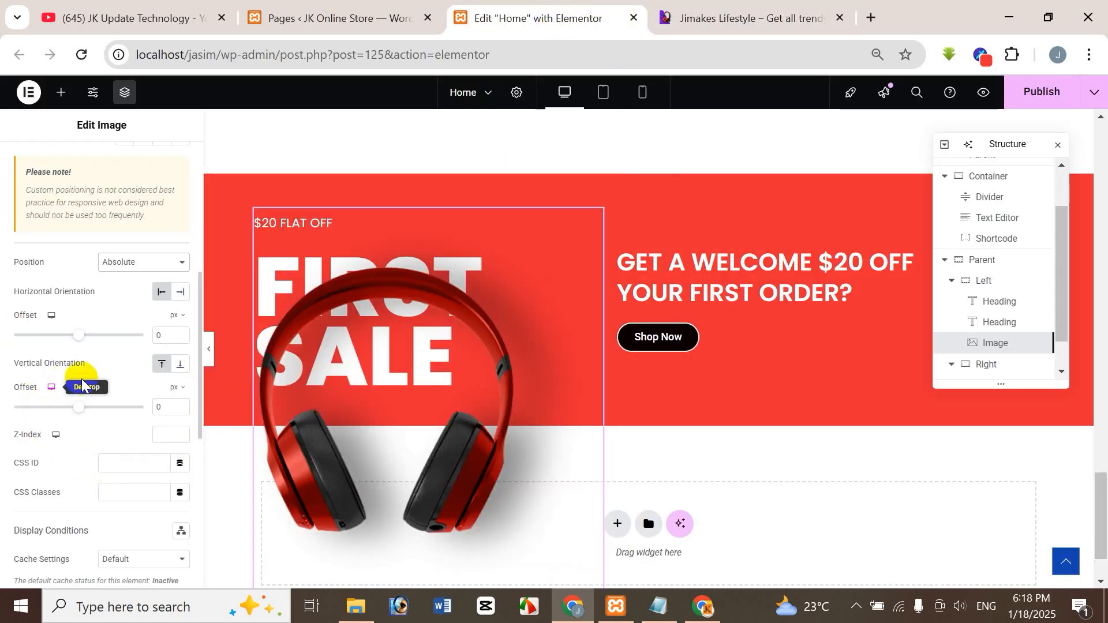
{"action": "double_click", "coordinate": [163, 407]}
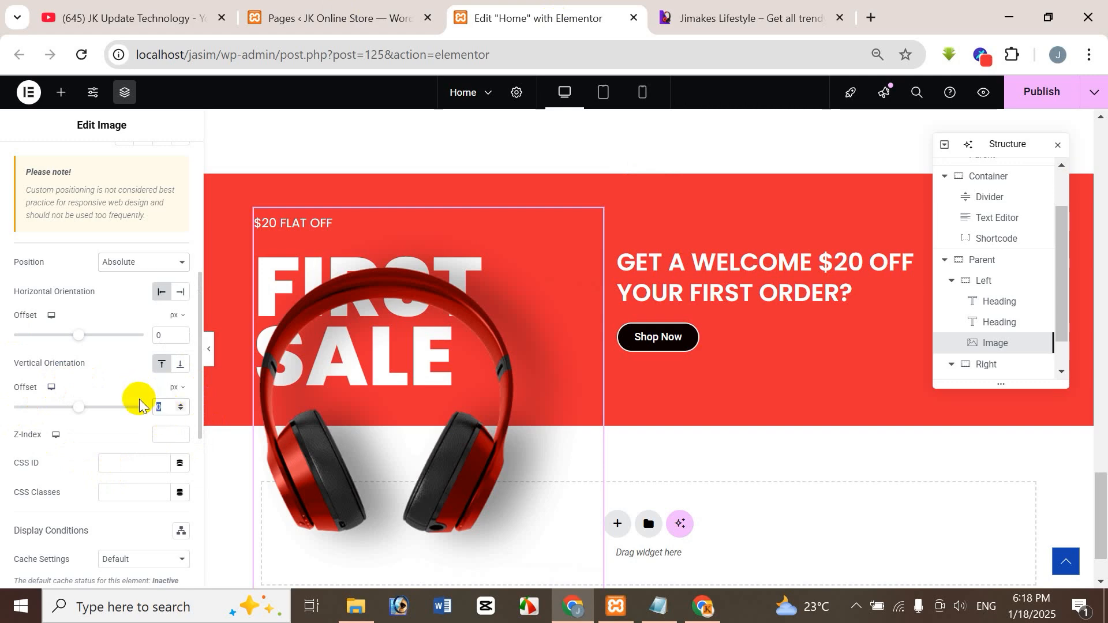
{"action": "type", "text": "-"}
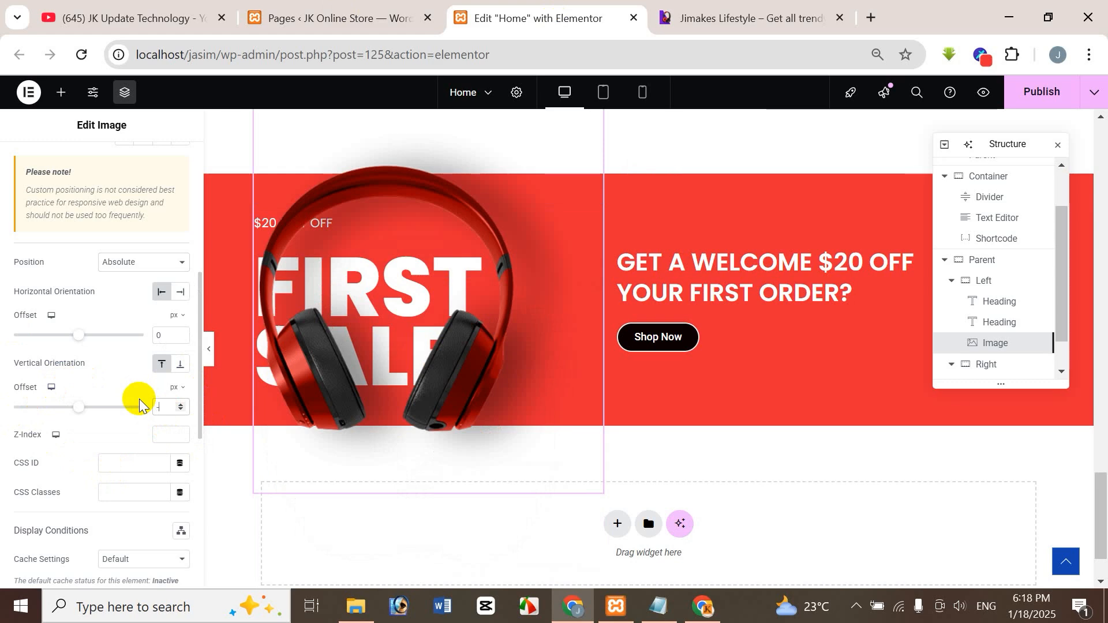
{"action": "type", "text": "100"}
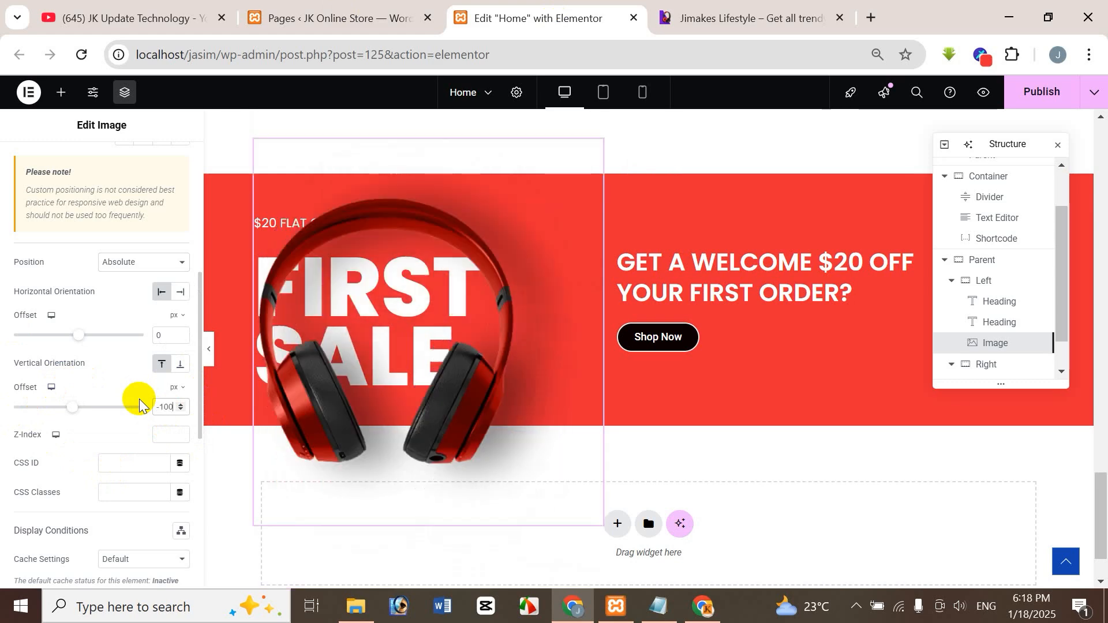
Try a vertical offset of -200 px for the headphone image and compare its placement with the reference banner.
{"action": "key", "text": "BackSpace"}
{"action": "key", "text": "BackSpace"}
{"action": "key", "text": "BackSpace"}
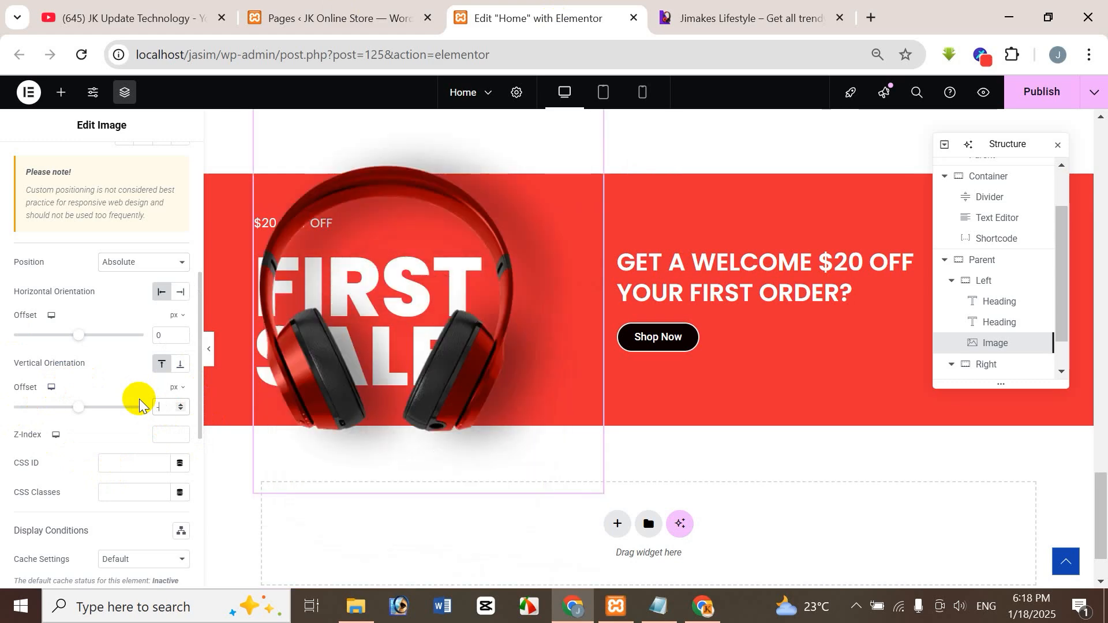
{"action": "type", "text": "200"}
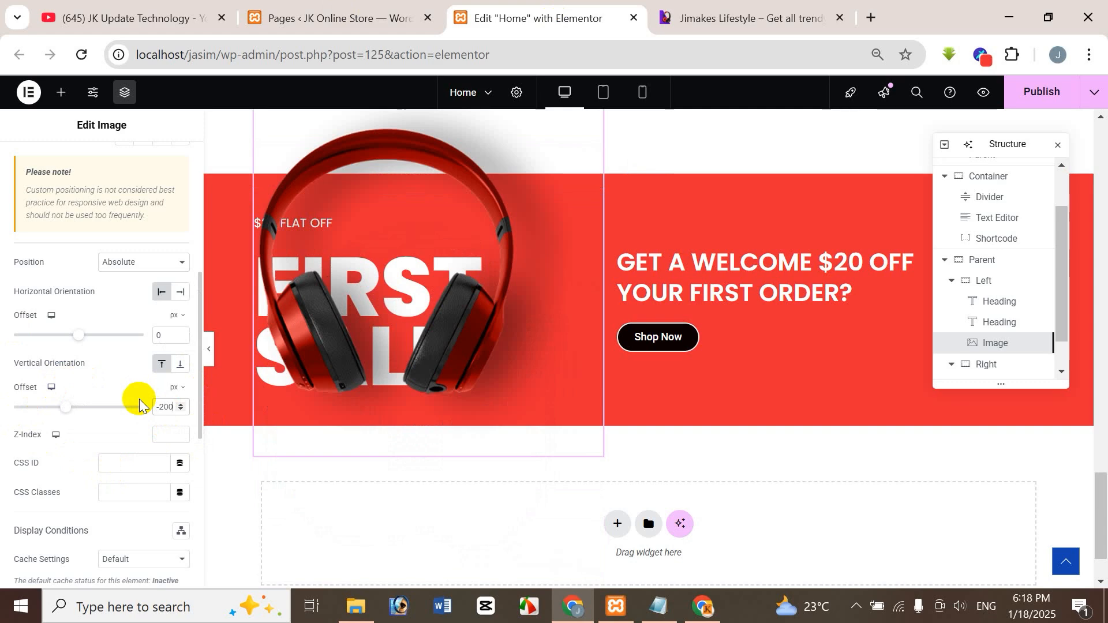
{"action": "left_click", "coordinate": [789, 12]}
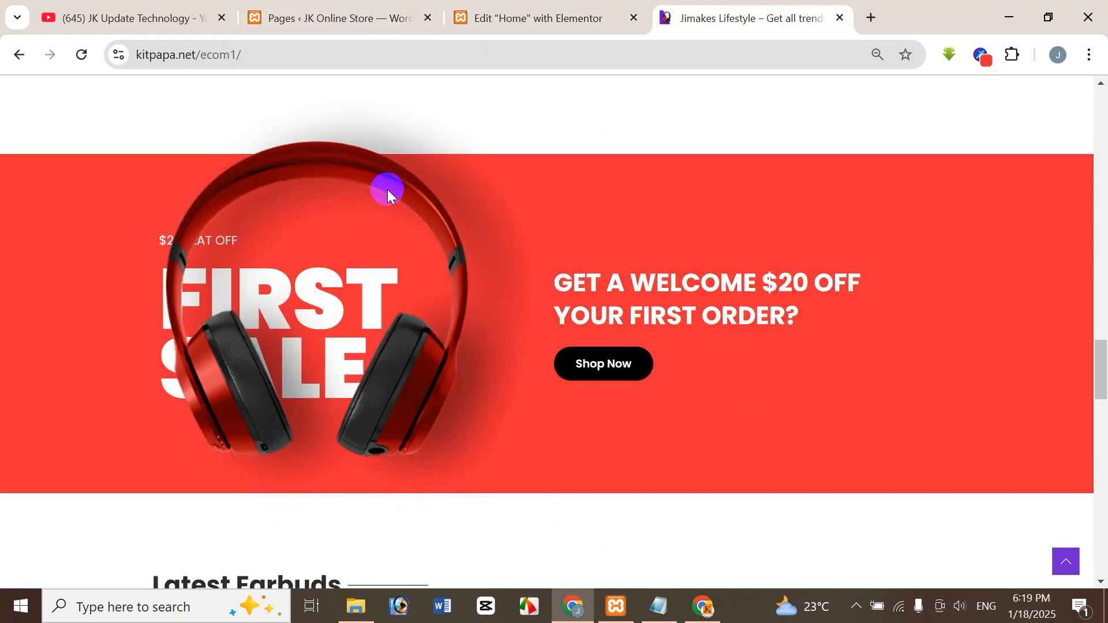
{"action": "left_click", "coordinate": [564, 14]}
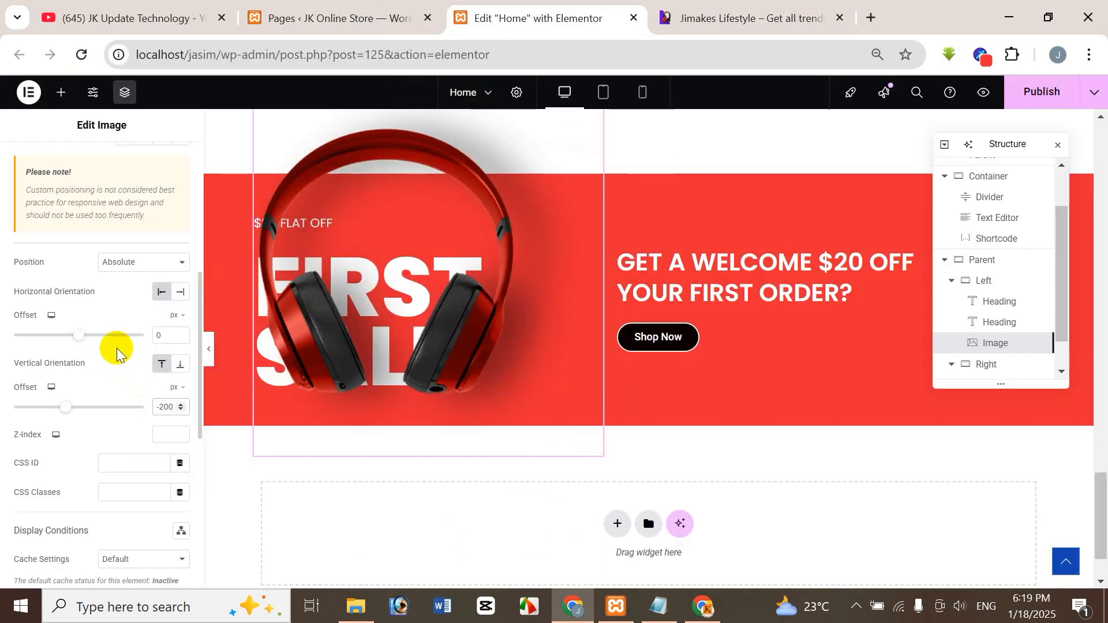
Try vertical offsets of -180 and -170 px for the headphone image, checking each against the reference banner.
{"action": "key", "text": "Delete"}
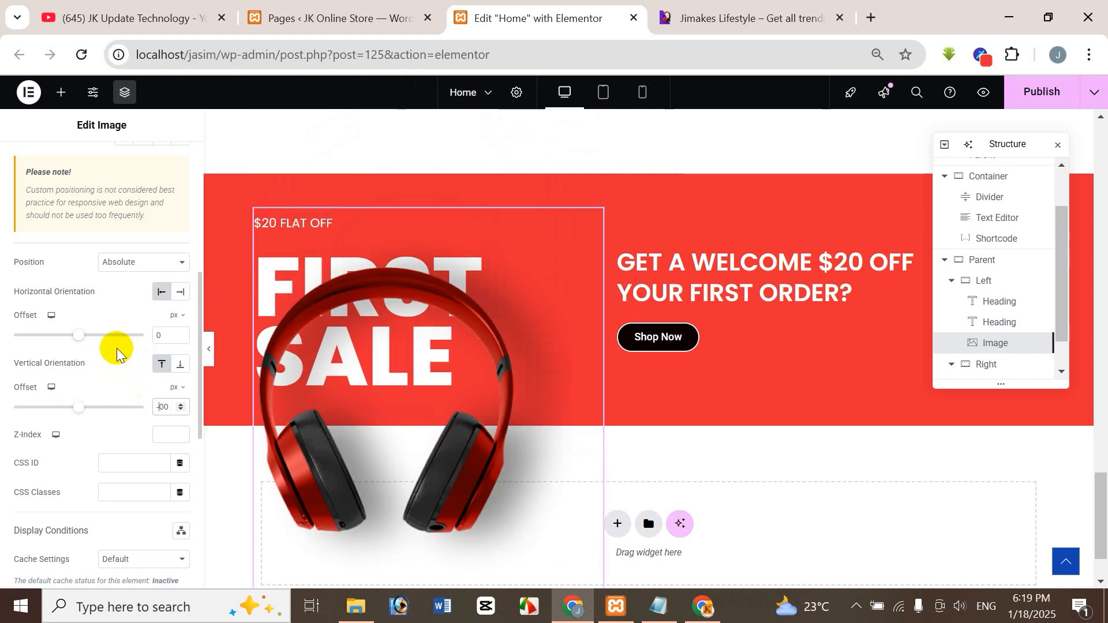
{"action": "type", "text": "18"}
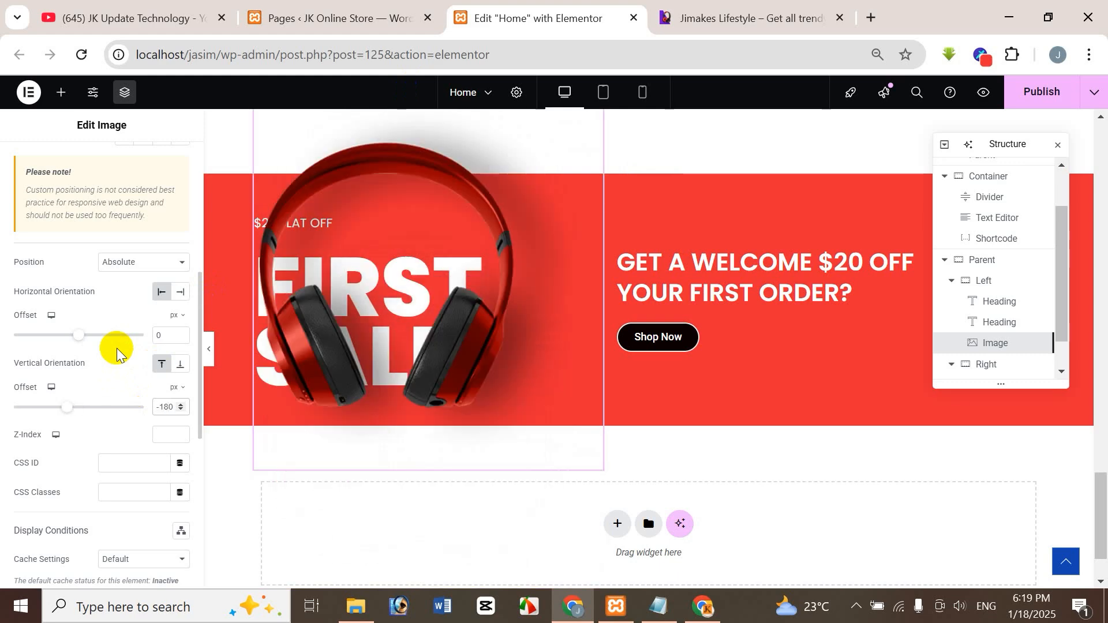
{"action": "left_click", "coordinate": [715, 19]}
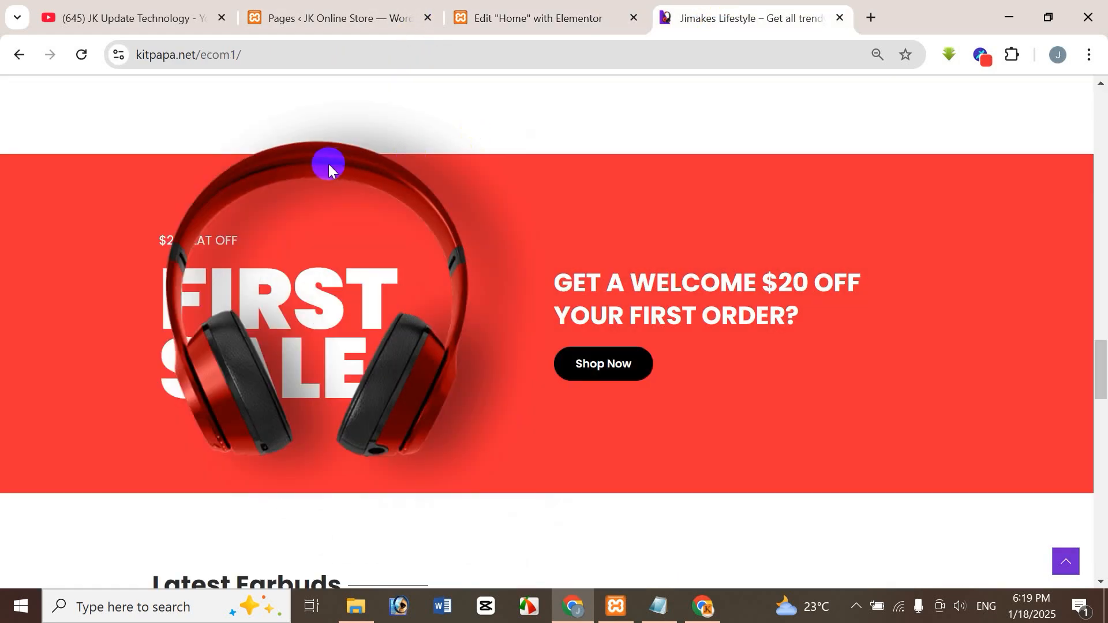
{"action": "left_click", "coordinate": [538, 11]}
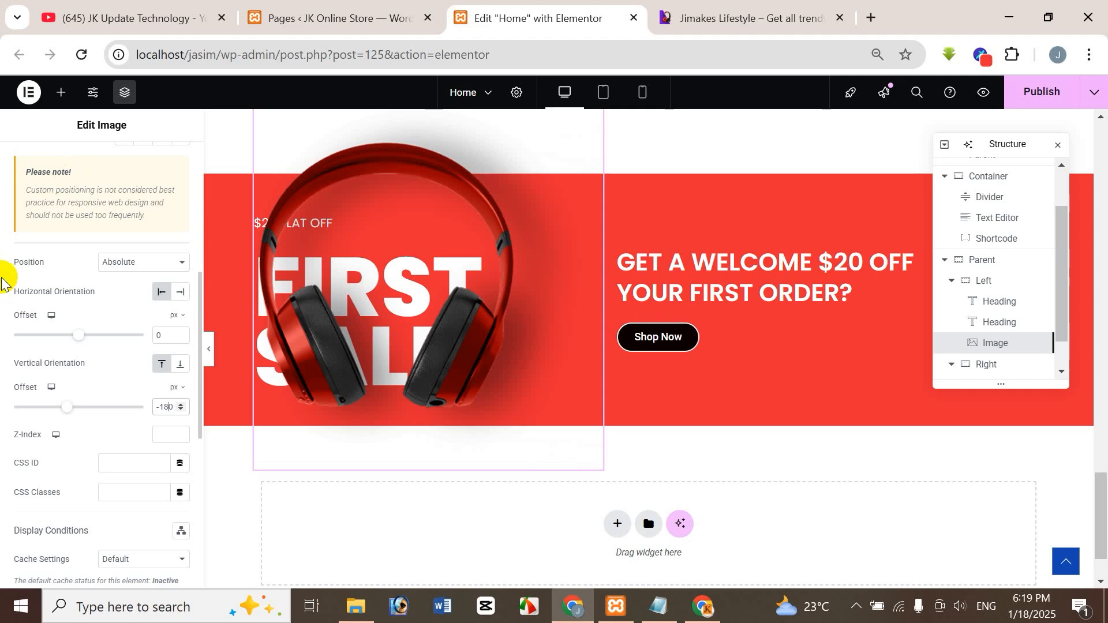
{"action": "key", "text": "BackSpace"}
{"action": "type", "text": "7"}
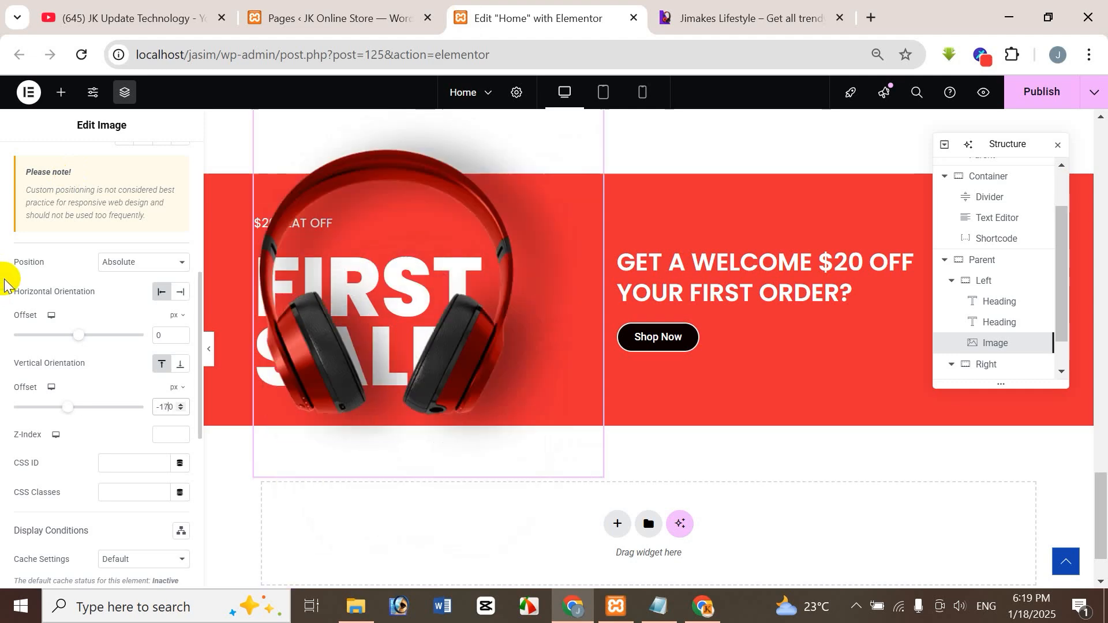
{"action": "left_click", "coordinate": [825, 16]}
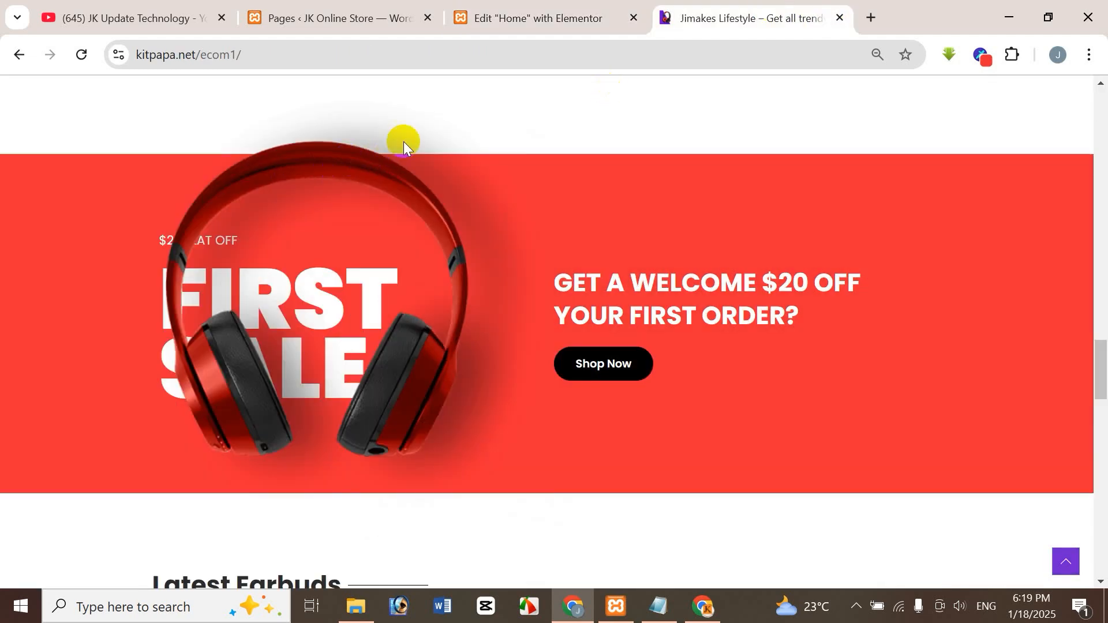
{"action": "left_click", "coordinate": [565, 12]}
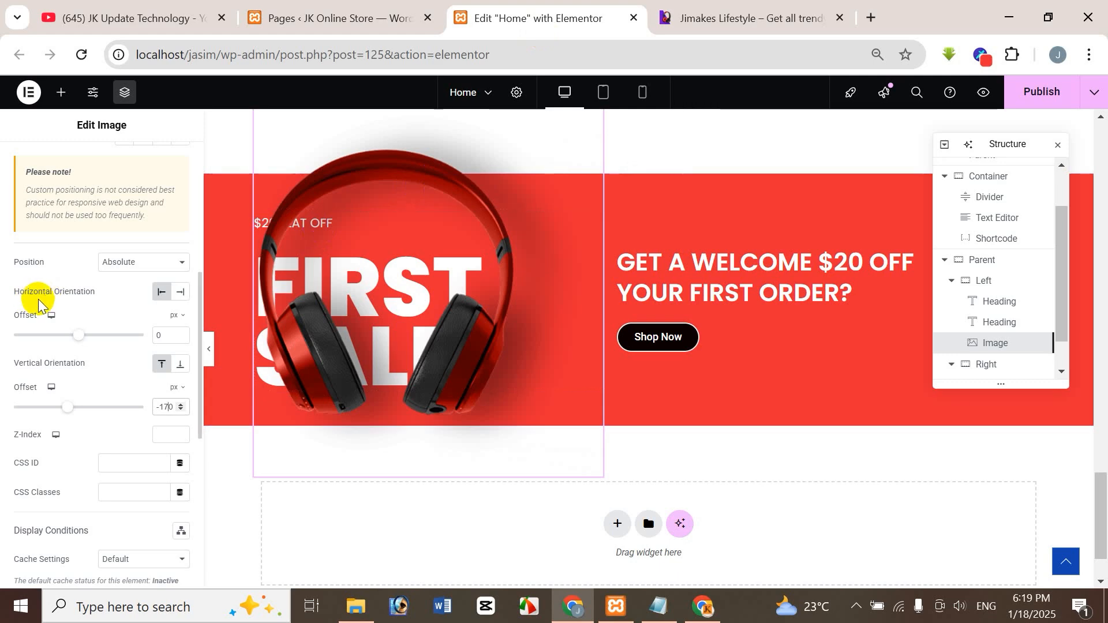
Set the headphone image's vertical offset to -160 px and check its placement against the reference banner.
{"action": "key", "text": "BackSpace"}
{"action": "type", "text": "6"}
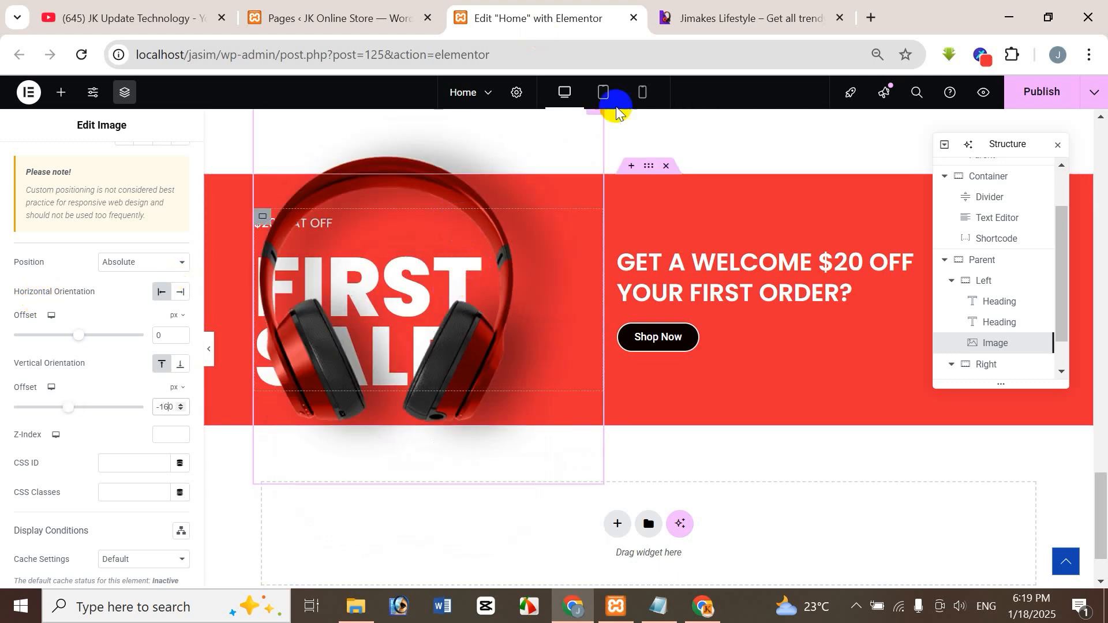
{"action": "left_click", "coordinate": [709, 22]}
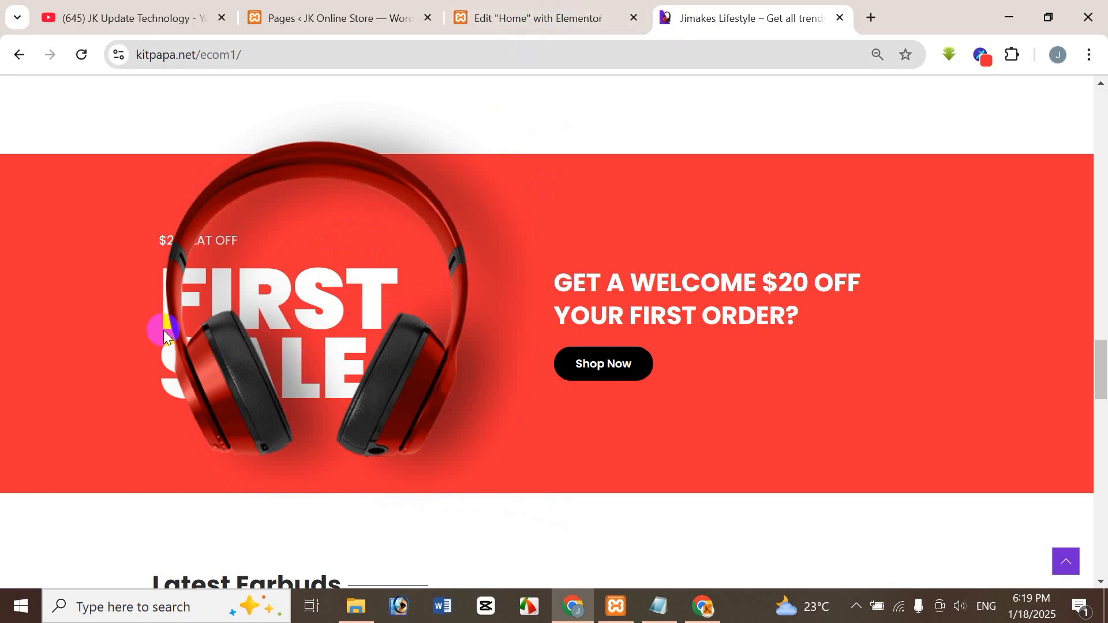
{"action": "left_click", "coordinate": [546, 23]}
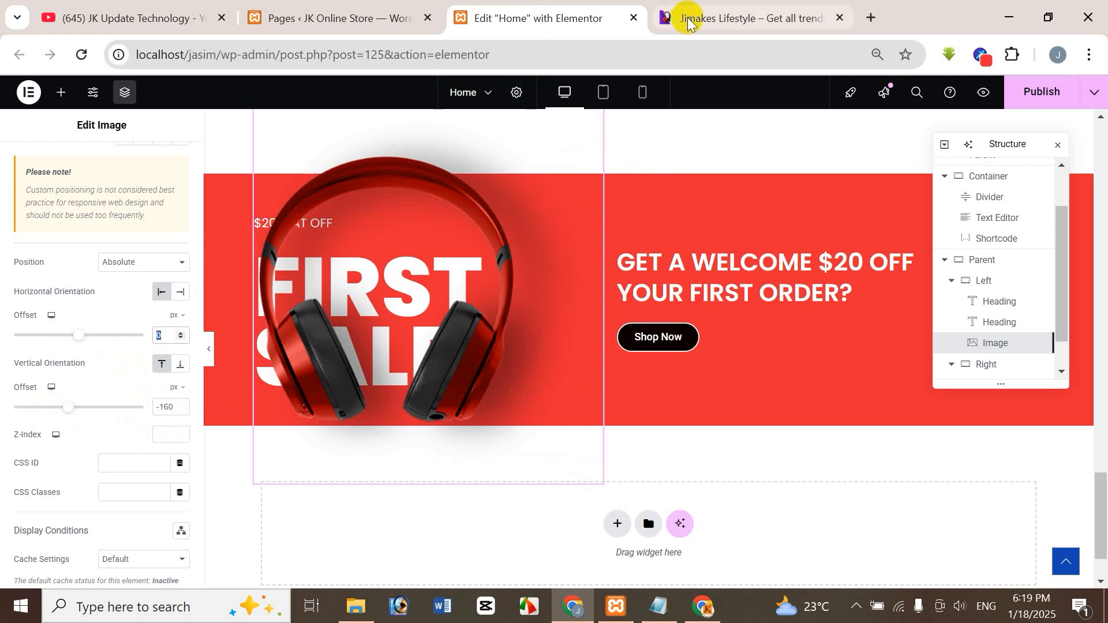
Try horizontal offsets of -25, 25 and 15 px for the headphone image, comparing the placement with the reference banner.
{"action": "left_click", "coordinate": [667, 17]}
{"action": "left_click", "coordinate": [514, 16]}
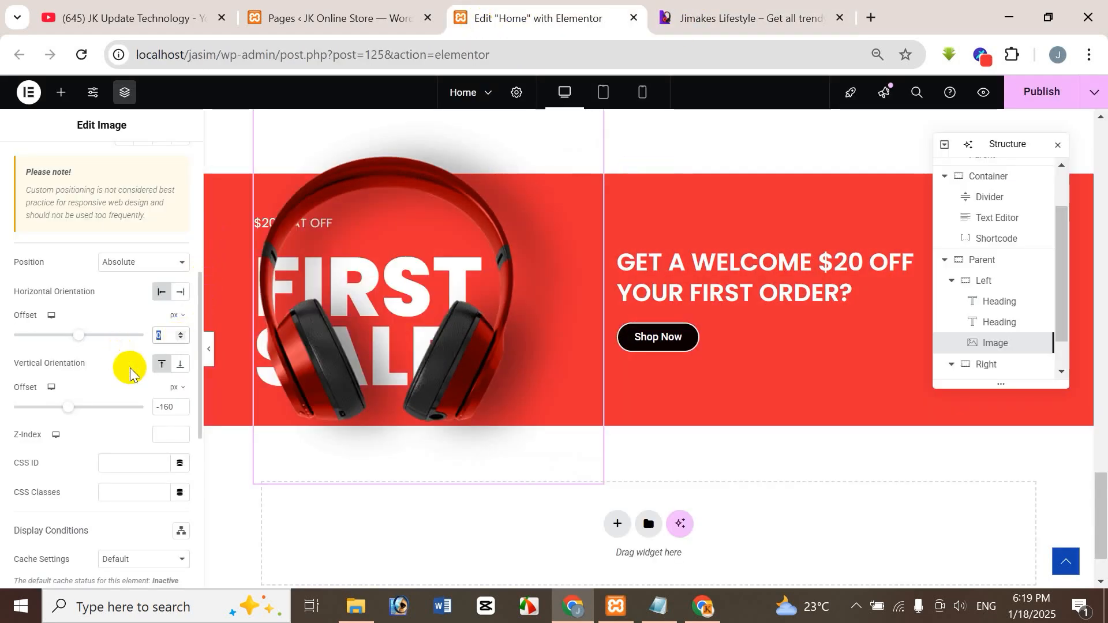
{"action": "type", "text": "-"}
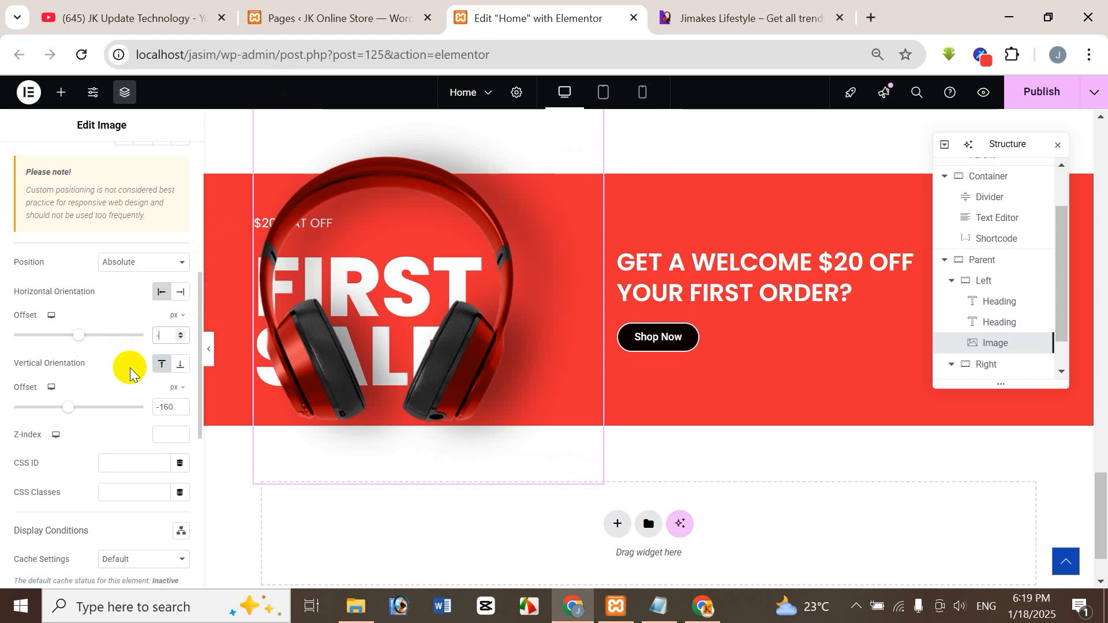
{"action": "type", "text": "25"}
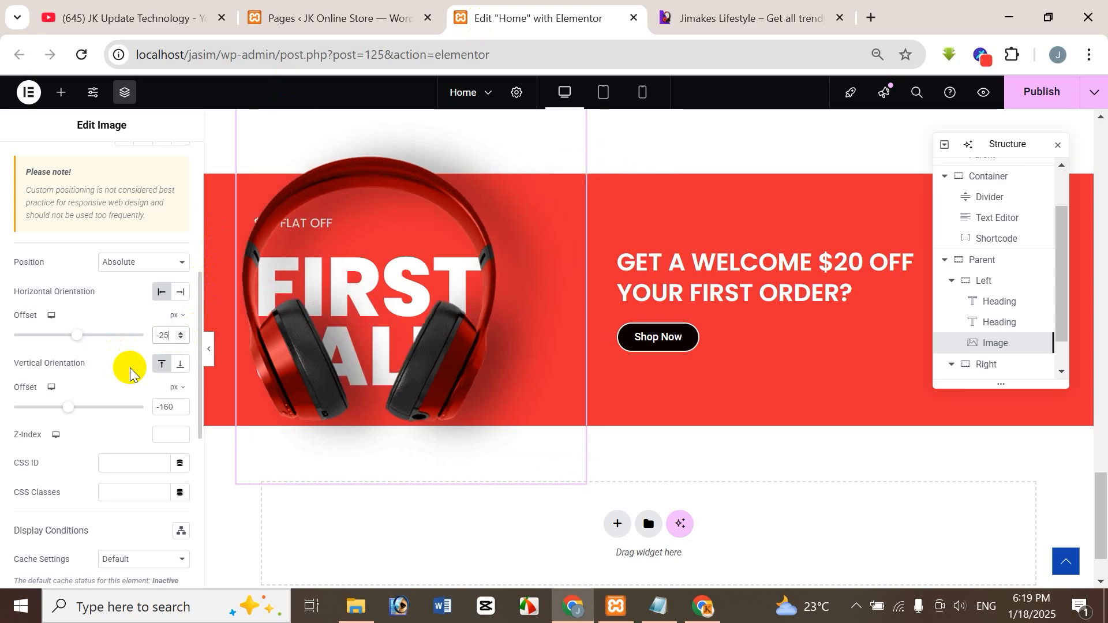
{"action": "key", "text": "Delete"}
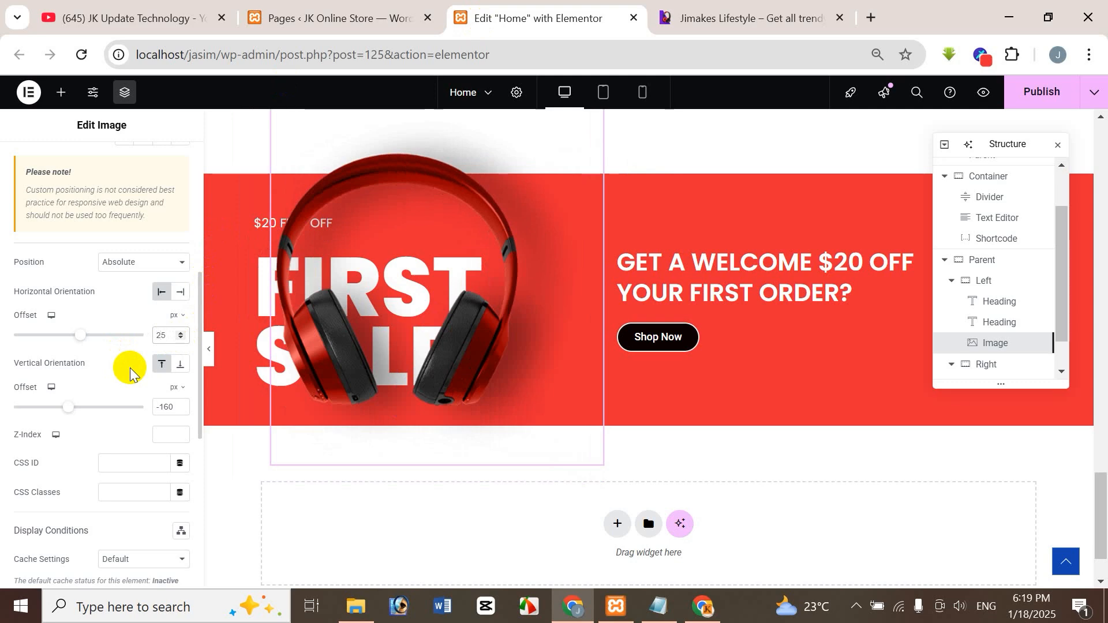
{"action": "key", "text": "BackSpace"}
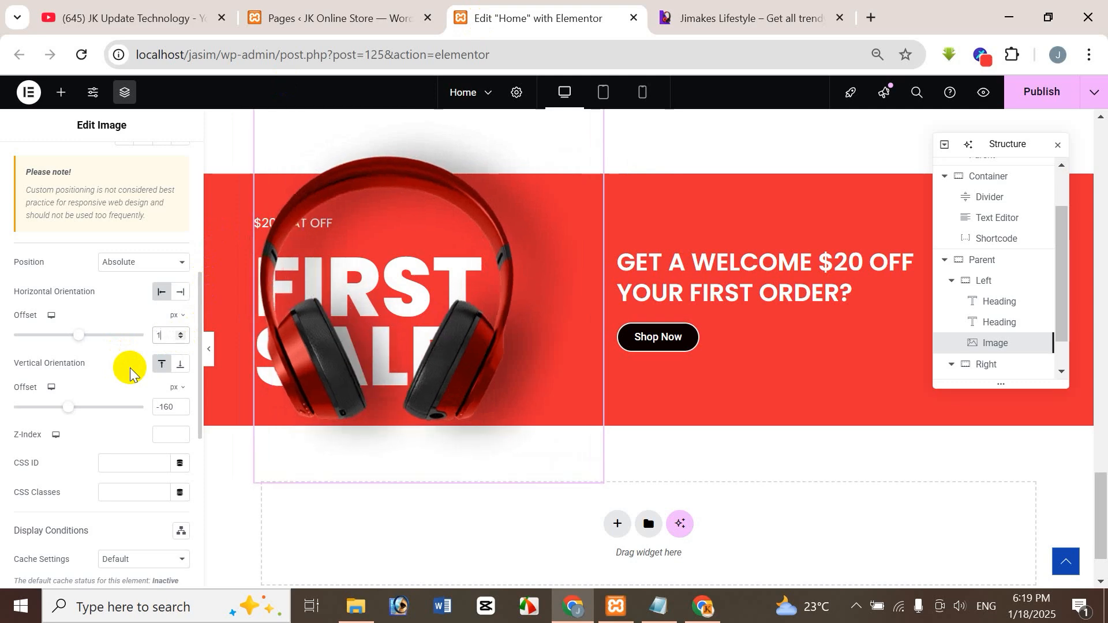
{"action": "type", "text": "1"}
{"action": "left_click", "coordinate": [722, 16]}
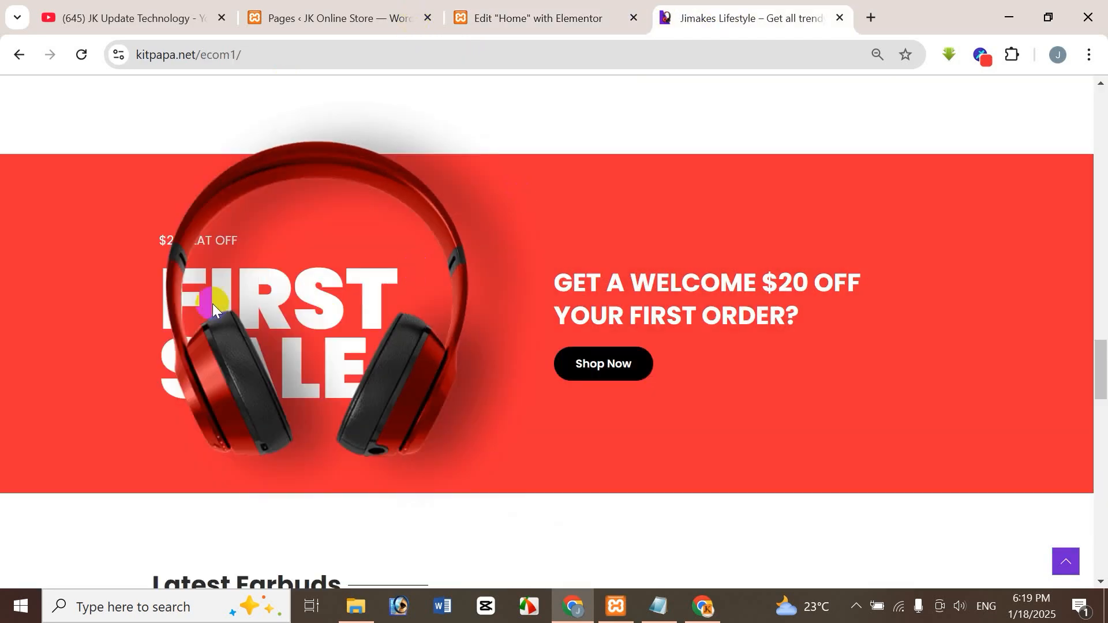
{"action": "left_click", "coordinate": [627, 18]}
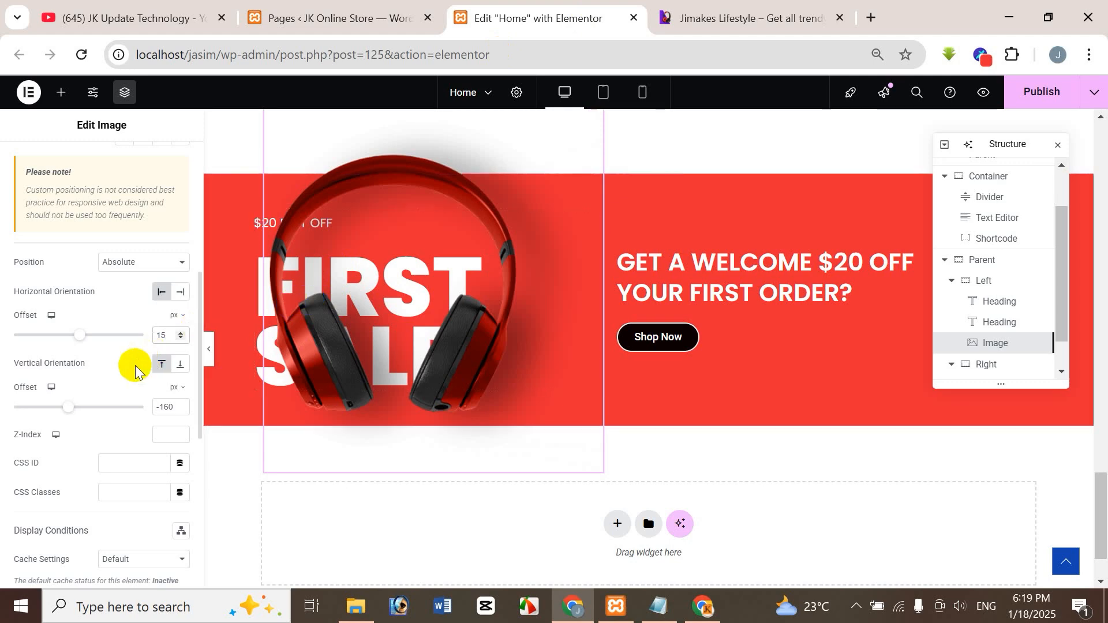
Set the headphone image's horizontal offset to 10 px and compare its overlap with the text against the reference banner.
{"action": "key", "text": "BackSpace"}
{"action": "type", "text": "0"}
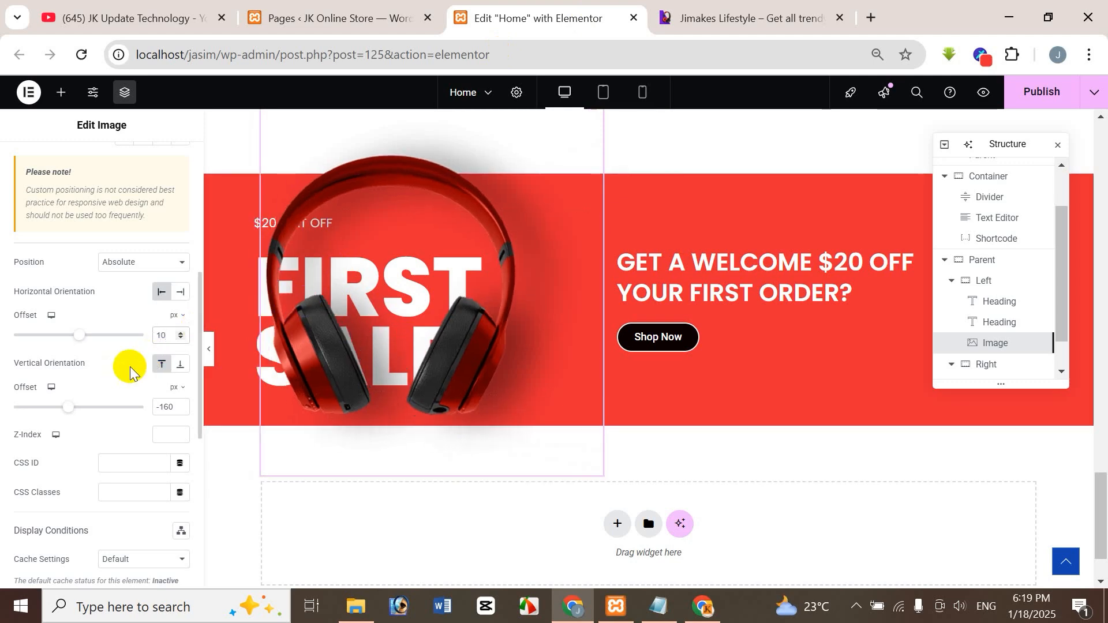
{"action": "left_click", "coordinate": [718, 23]}
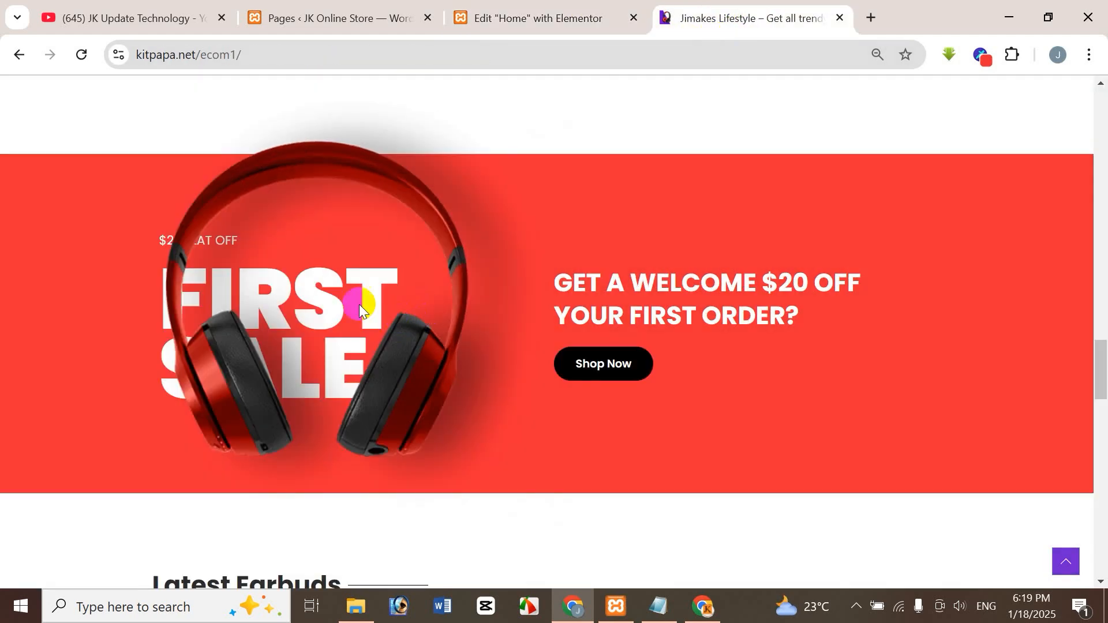
{"action": "left_click", "coordinate": [521, 14]}
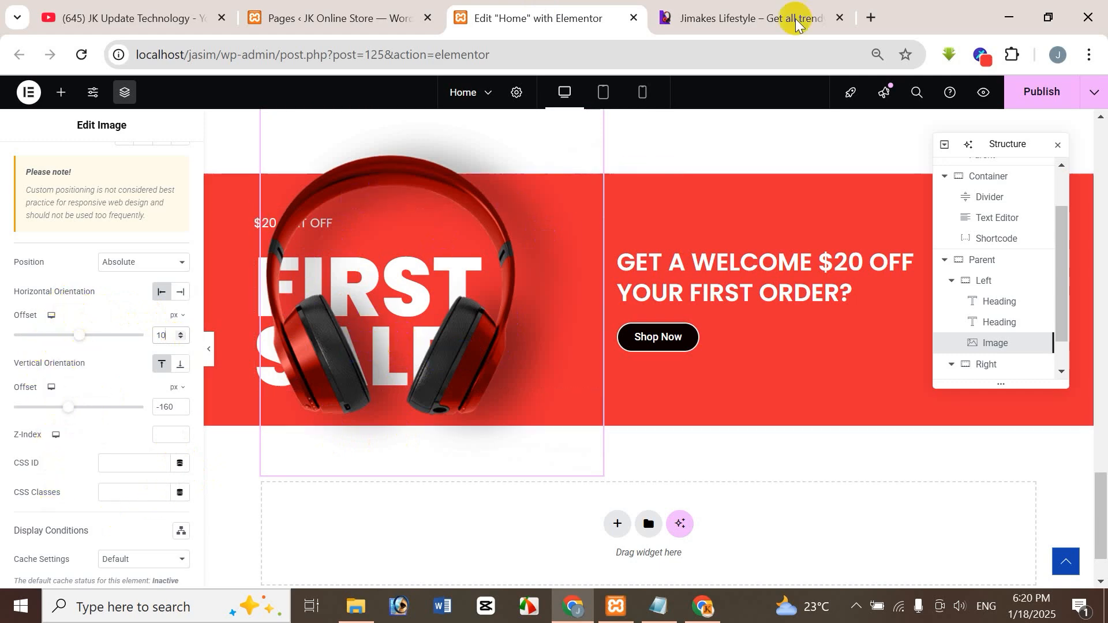
{"action": "left_click", "coordinate": [744, 18]}
{"action": "left_click", "coordinate": [609, 14]}
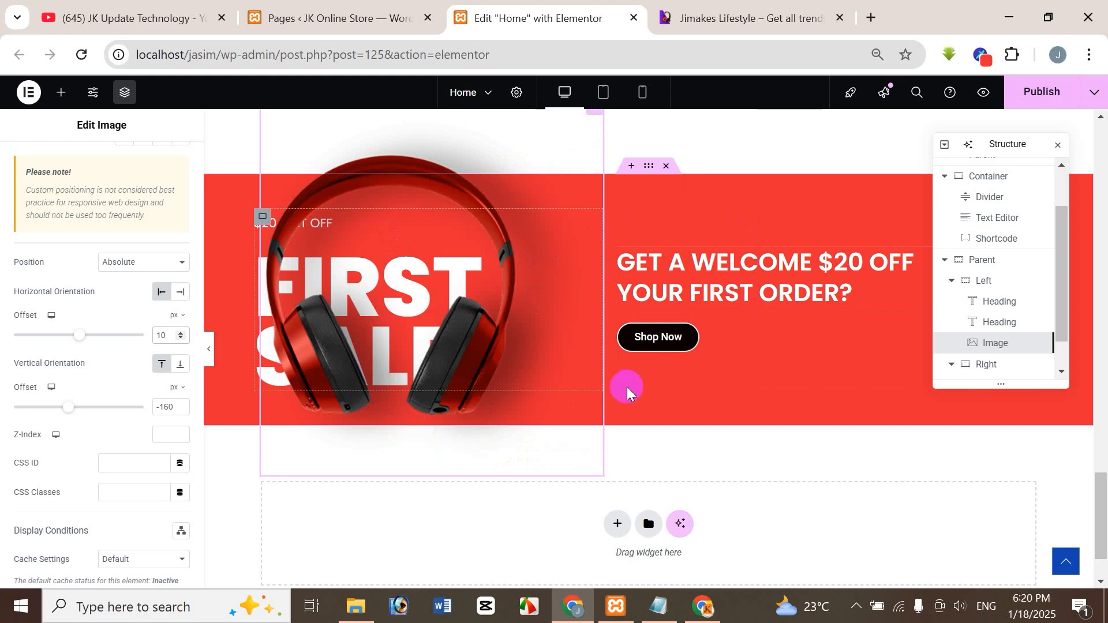
{"action": "left_click", "coordinate": [767, 16]}
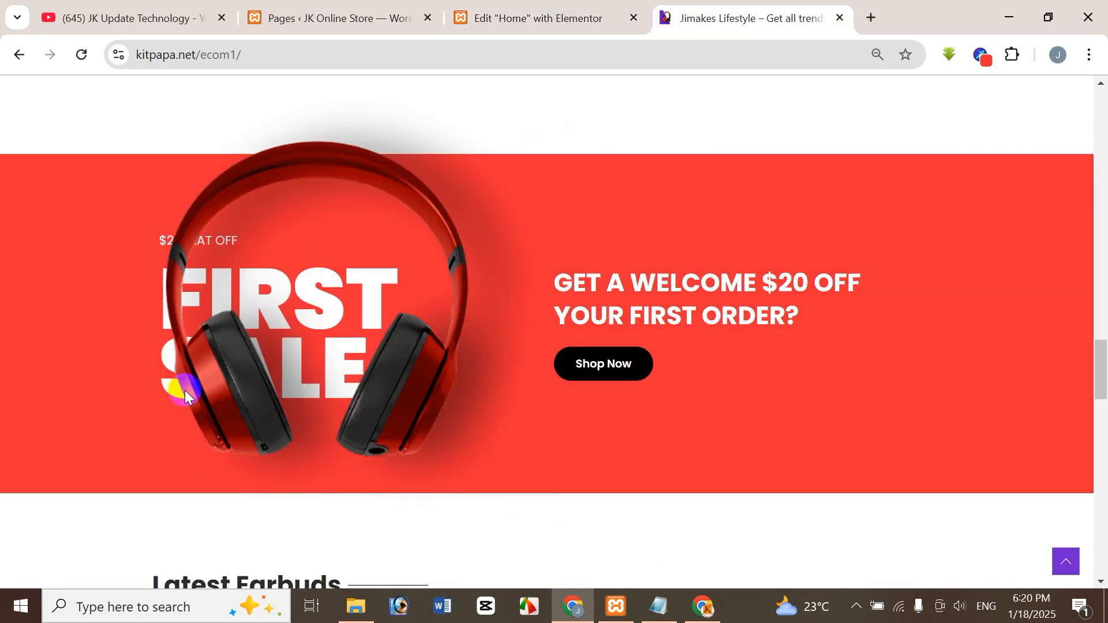
{"action": "left_click", "coordinate": [531, 15]}
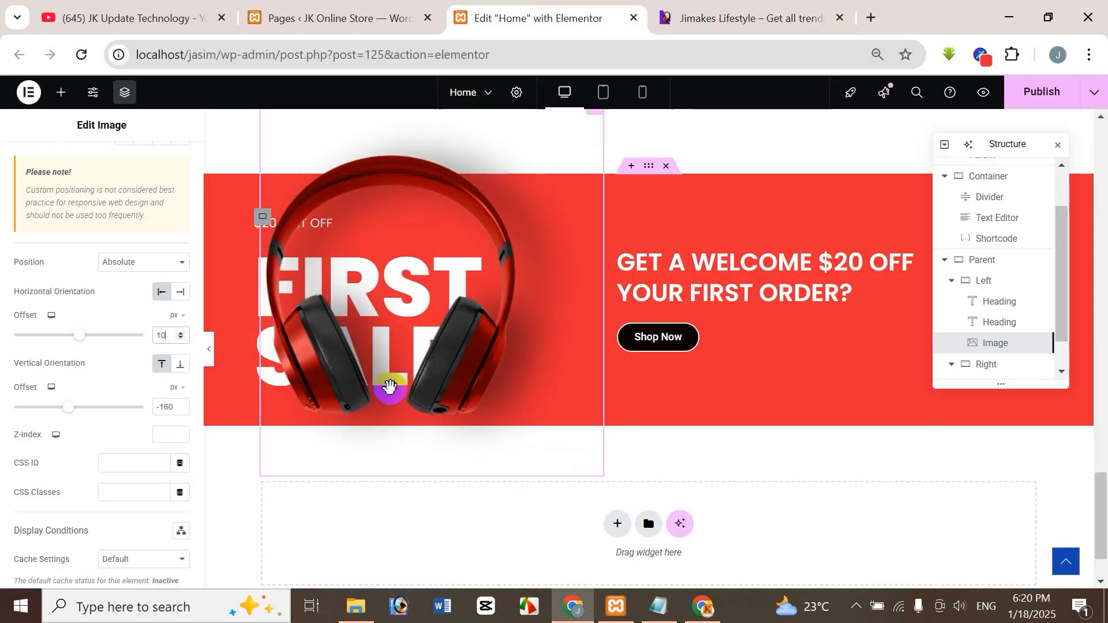
Preview the home page and go to its First Sale banner.
{"action": "left_click", "coordinate": [1094, 92]}
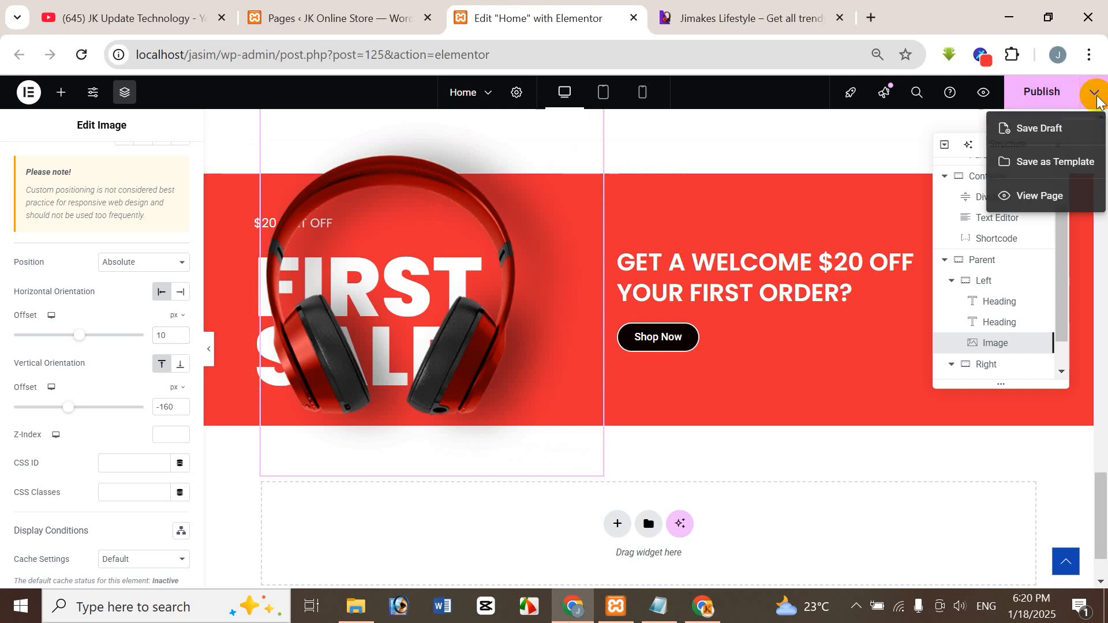
{"action": "left_click", "coordinate": [778, 144]}
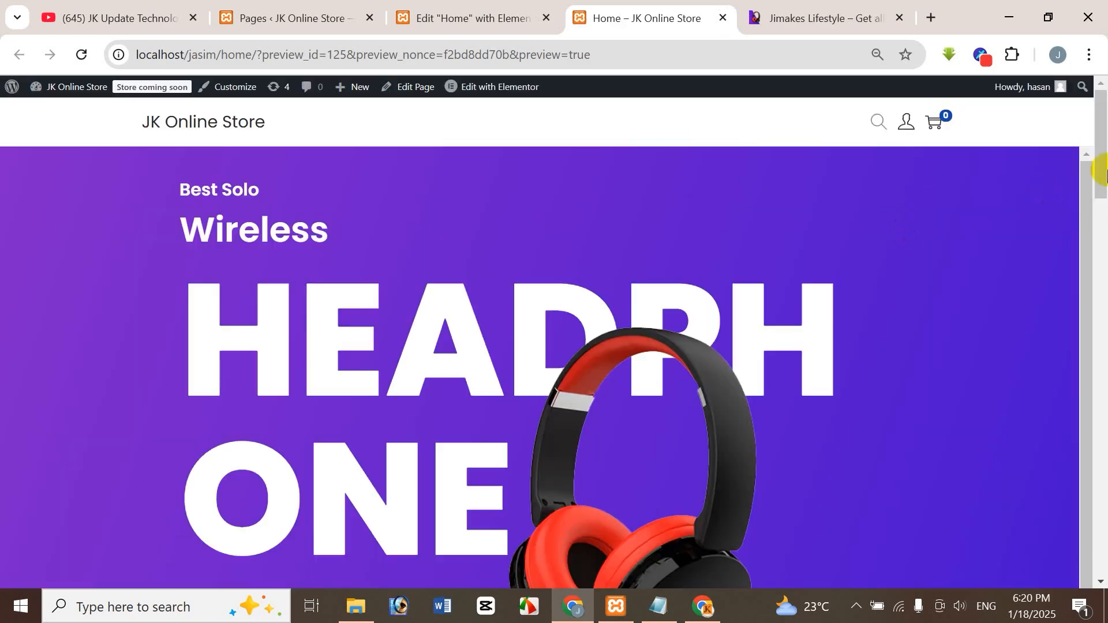
{"action": "left_click_drag", "start_coordinate": [1102, 172], "coordinate": [1106, 551]}
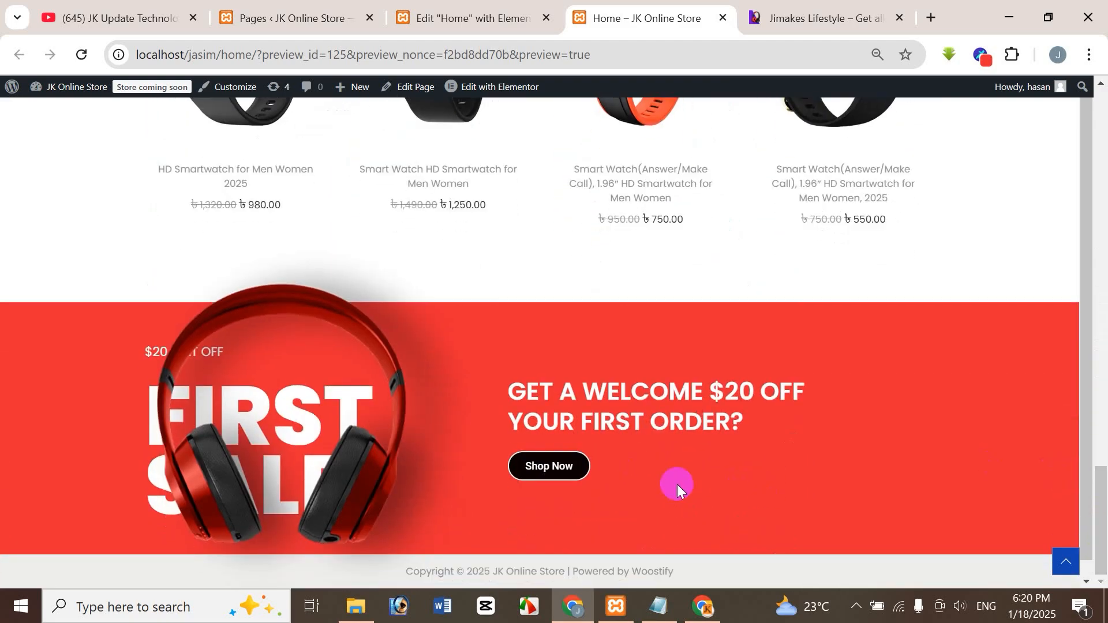
Compare the previewed First Sale banner's height, headphone size and placement with the reference site's banner.
{"action": "left_click", "coordinate": [806, 17]}
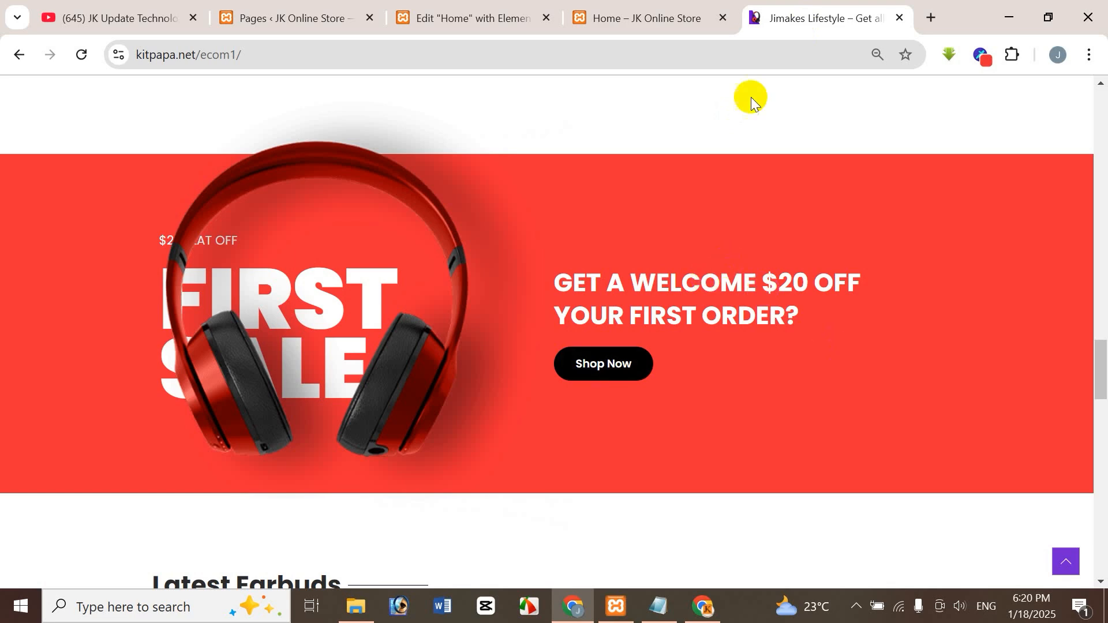
{"action": "left_click", "coordinate": [644, 15]}
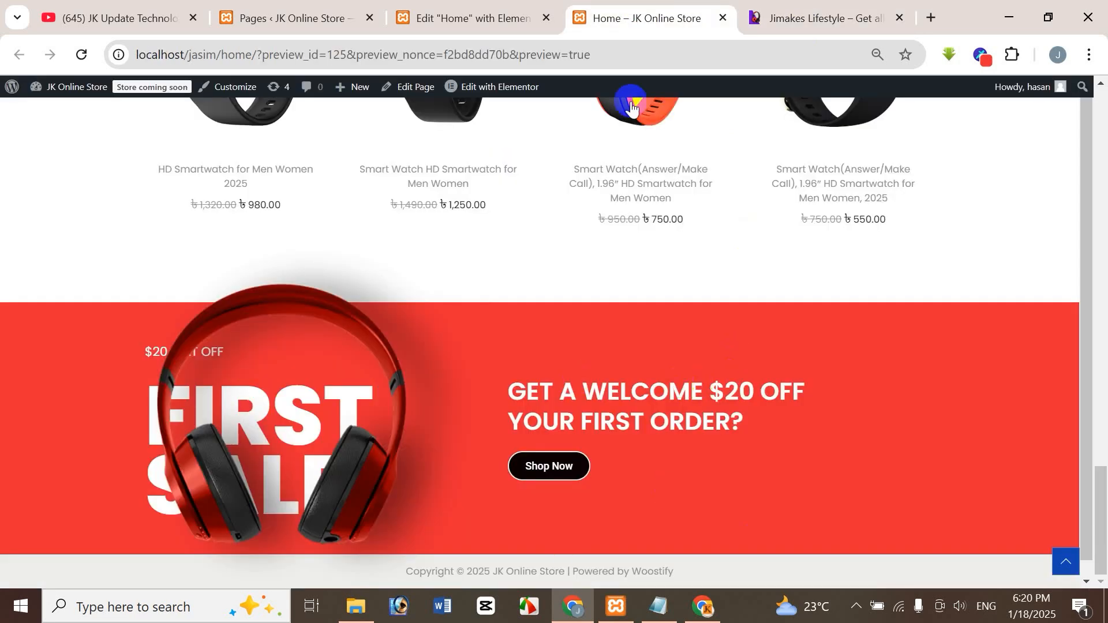
{"action": "left_click", "coordinate": [799, 12]}
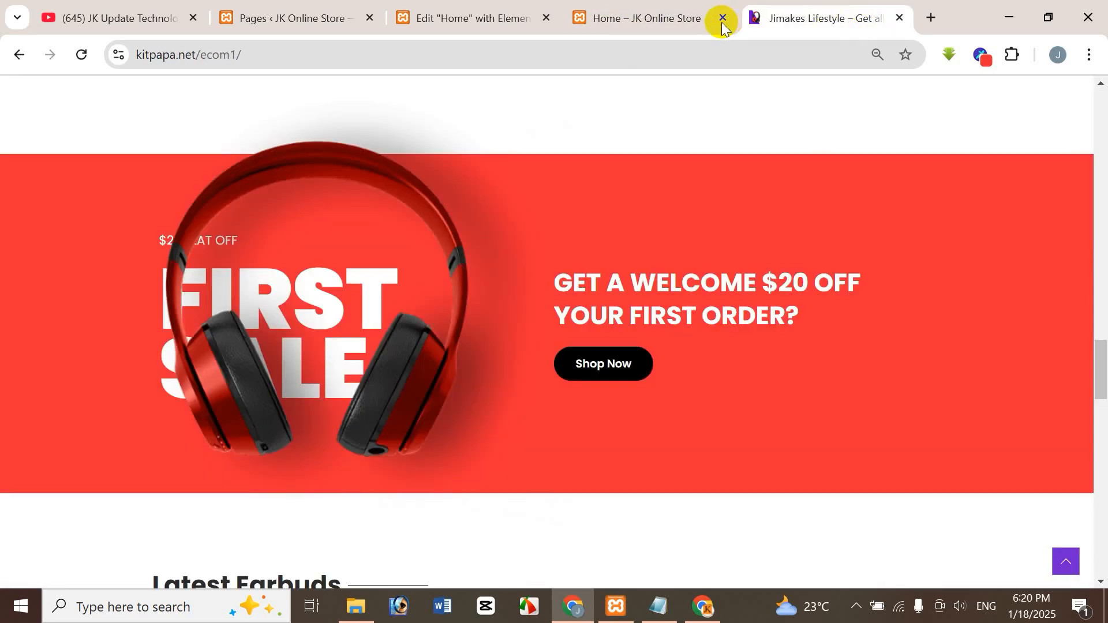
{"action": "left_click", "coordinate": [614, 20]}
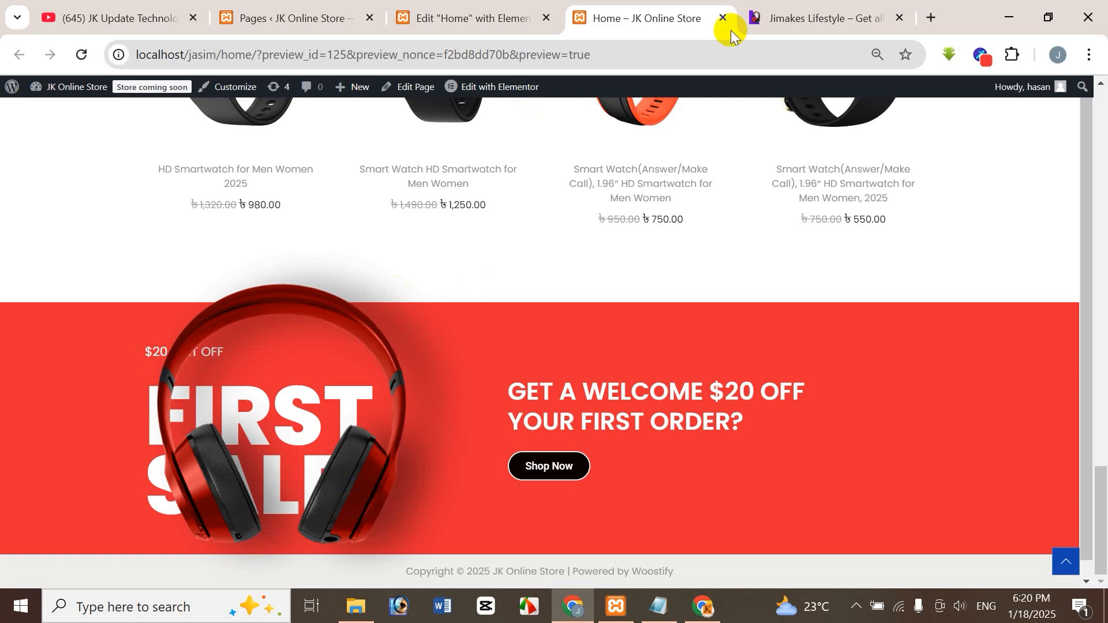
{"action": "left_click", "coordinate": [799, 19]}
{"action": "left_click", "coordinate": [609, 23]}
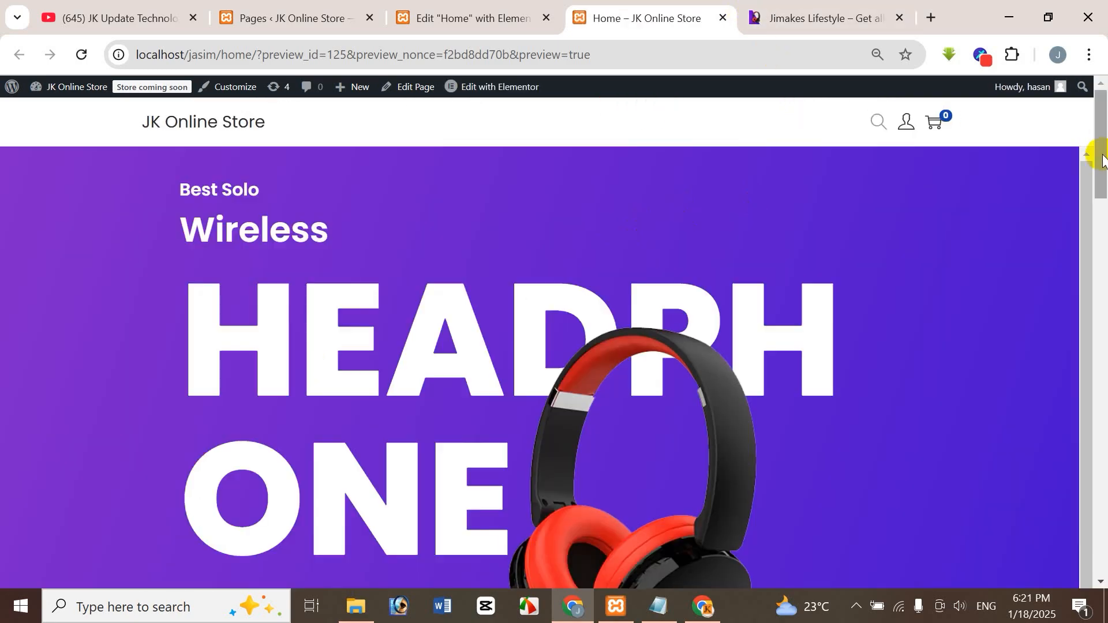
Compare the previewed First Sale banner with the reference, and examine the reference's Latest Earbuds section against the preview's Latest Watches section.
{"action": "left_click_drag", "start_coordinate": [1103, 161], "coordinate": [1099, 548]}
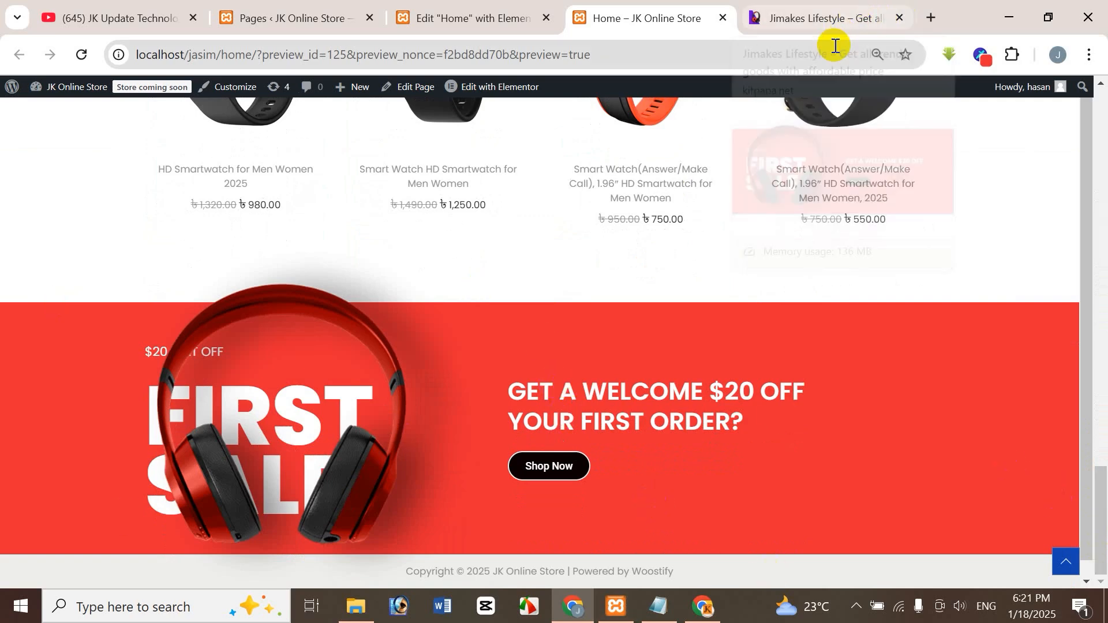
{"action": "left_click", "coordinate": [834, 16]}
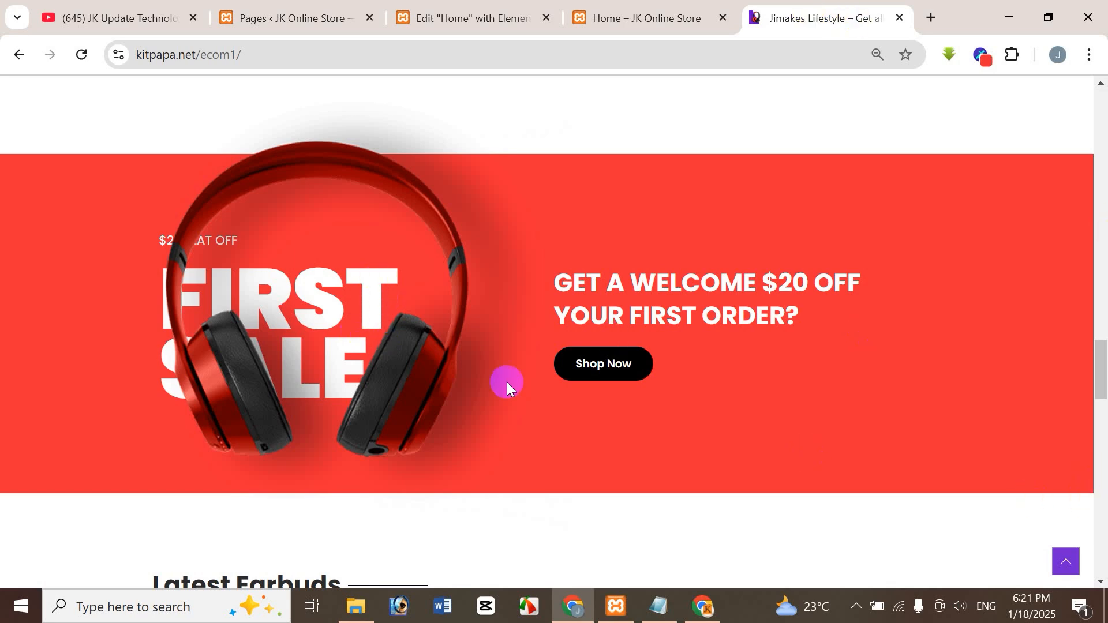
{"action": "left_click_drag", "start_coordinate": [1103, 378], "coordinate": [1104, 427]}
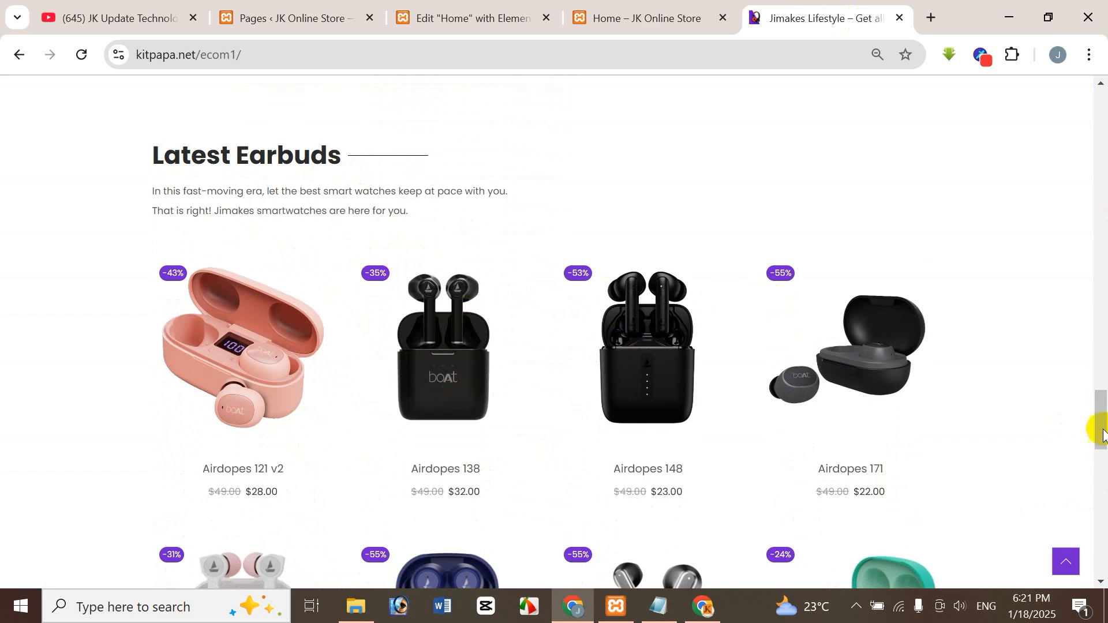
{"action": "left_click_drag", "start_coordinate": [1098, 428], "coordinate": [1098, 292]}
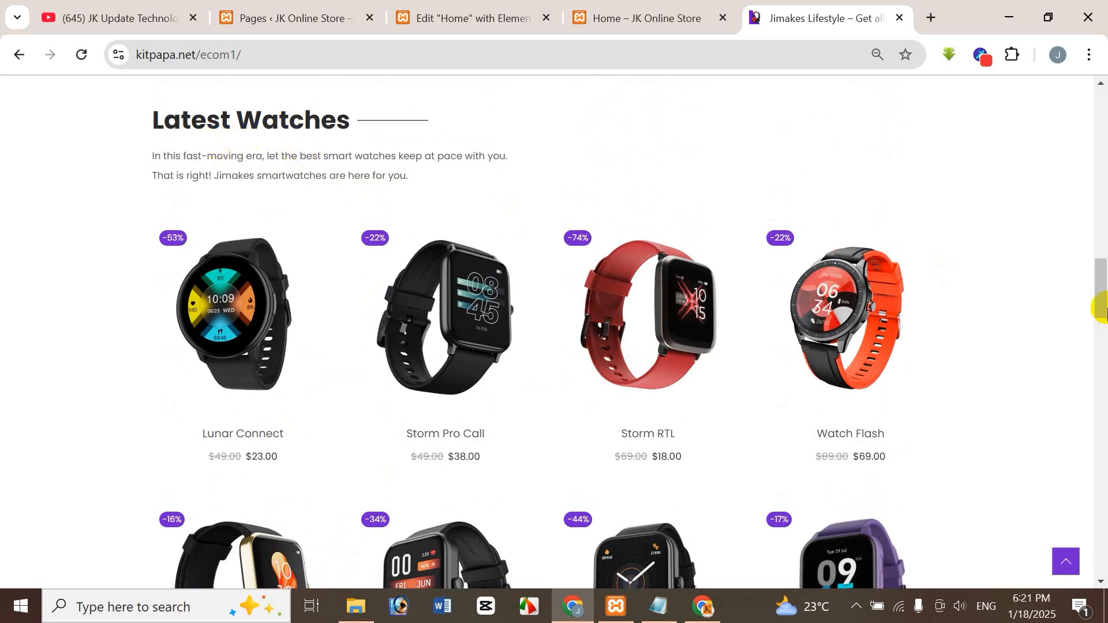
{"action": "left_click_drag", "start_coordinate": [1098, 302], "coordinate": [1100, 427]}
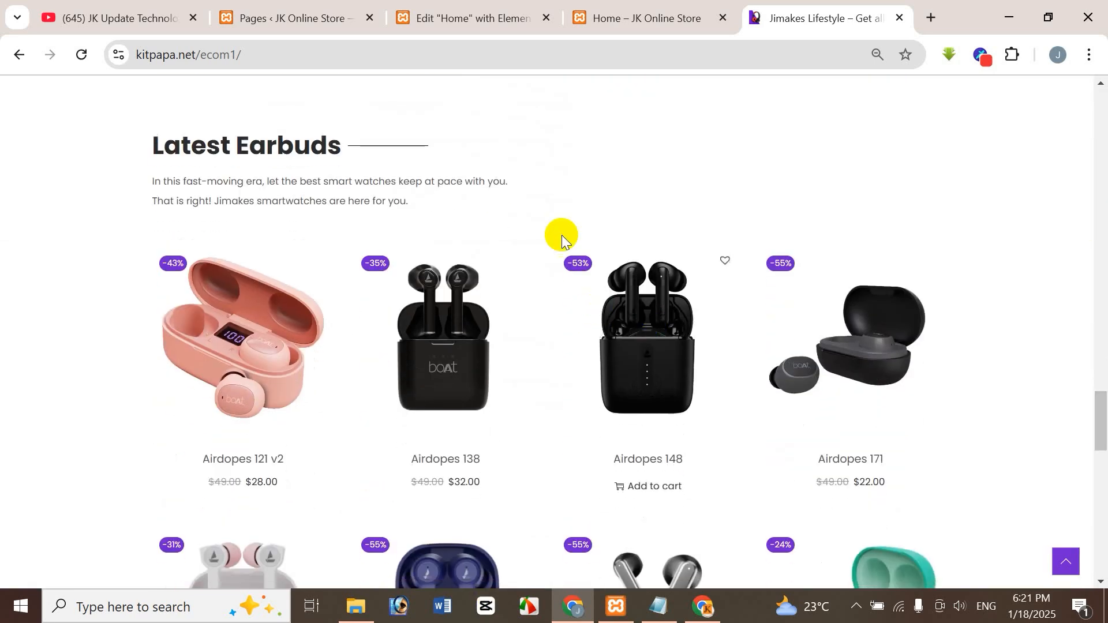
{"action": "left_click", "coordinate": [640, 14]}
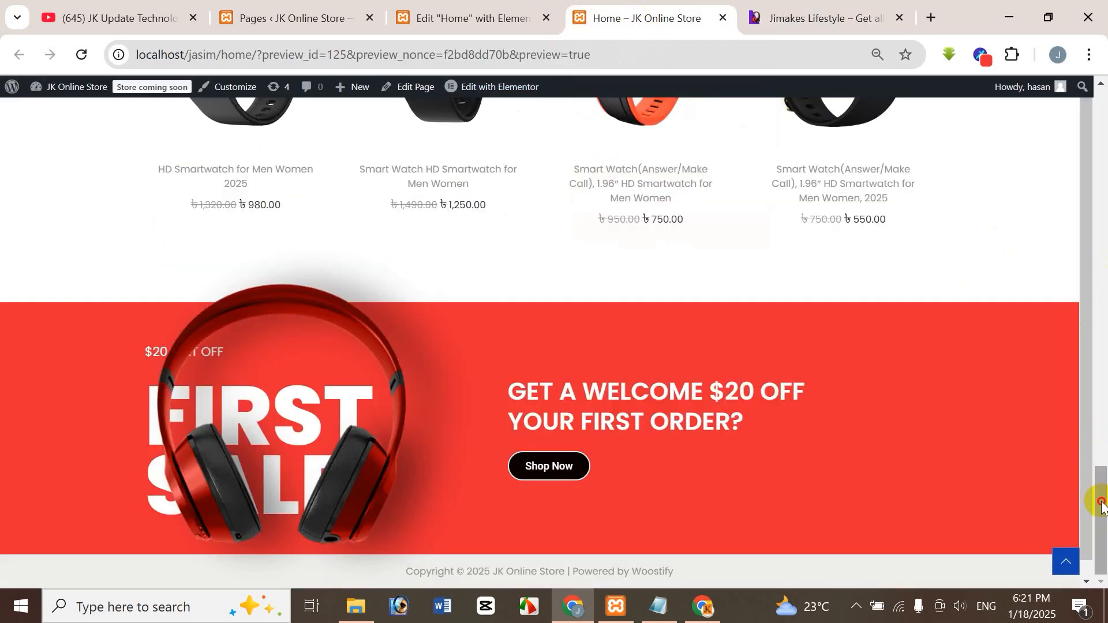
{"action": "left_click_drag", "start_coordinate": [1103, 506], "coordinate": [1104, 363]}
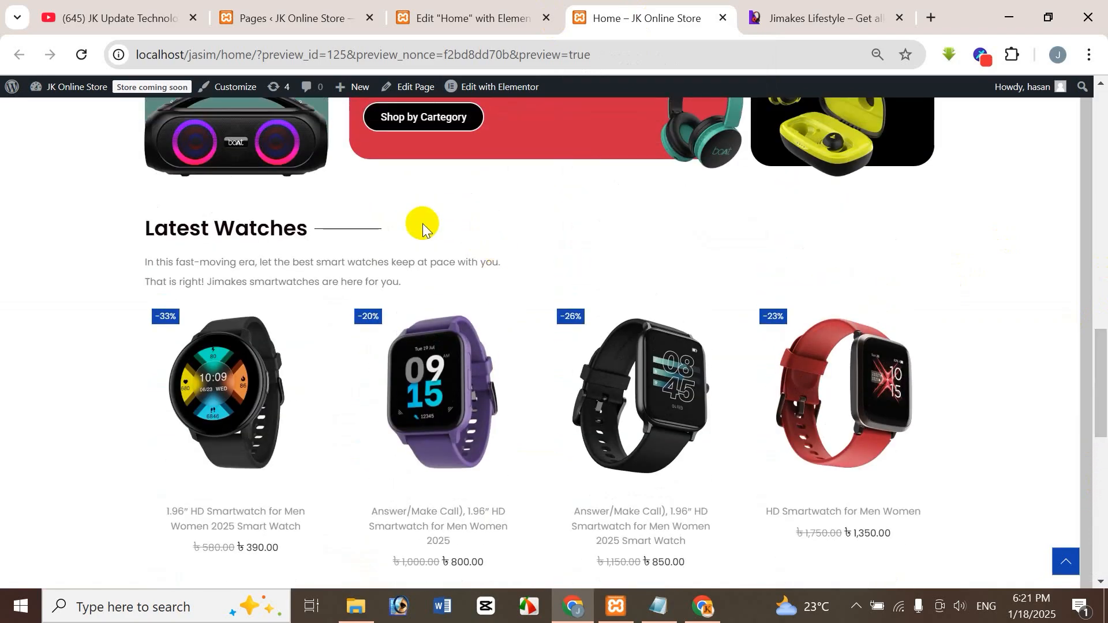
Duplicate the Latest Watches section container in the home page editor.
{"action": "left_click", "coordinate": [497, 26]}
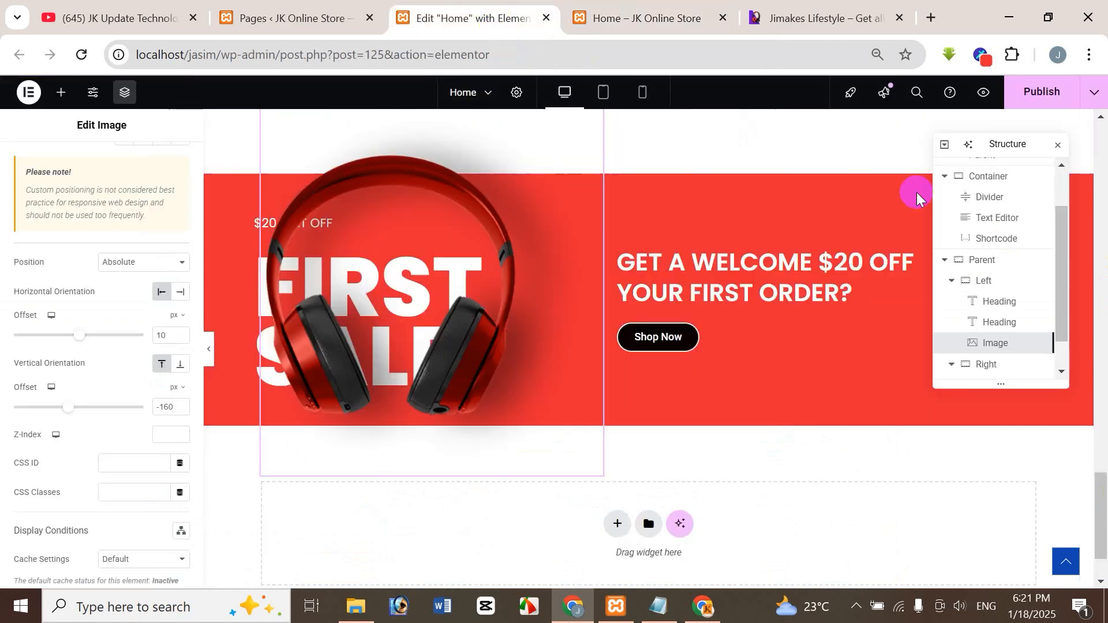
{"action": "left_click_drag", "start_coordinate": [1104, 484], "coordinate": [1104, 374]}
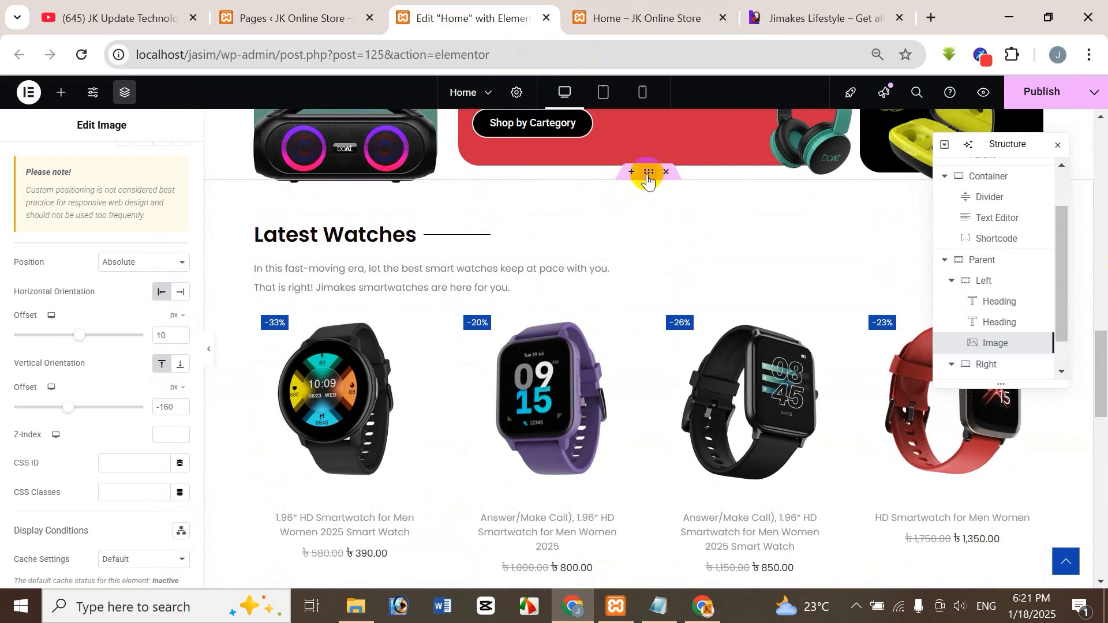
{"action": "right_click", "coordinate": [648, 180]}
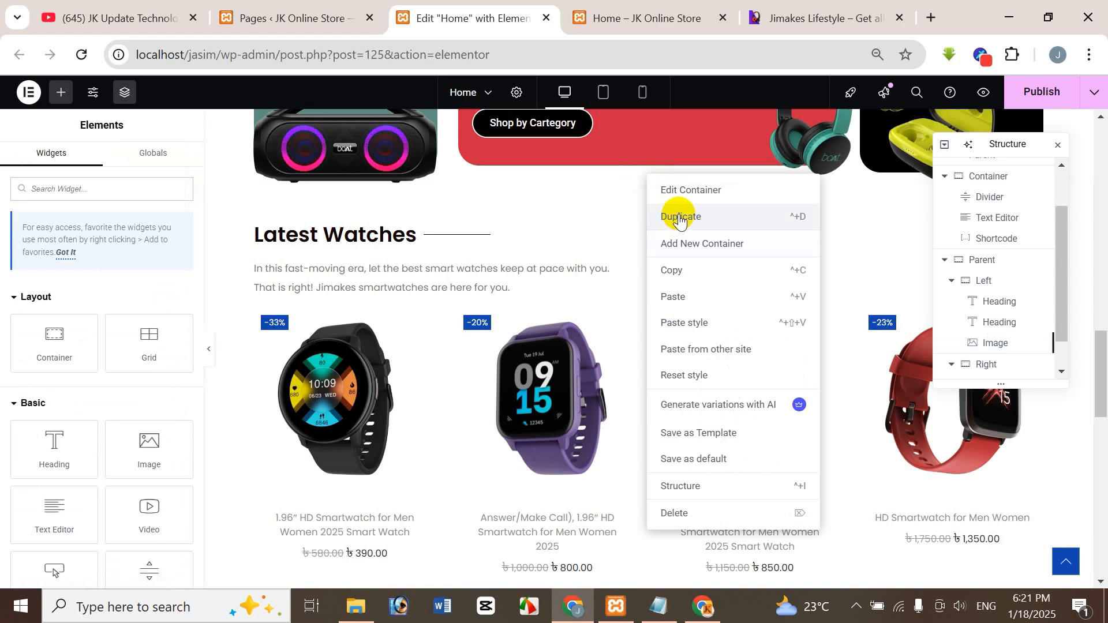
{"action": "left_click", "coordinate": [680, 218]}
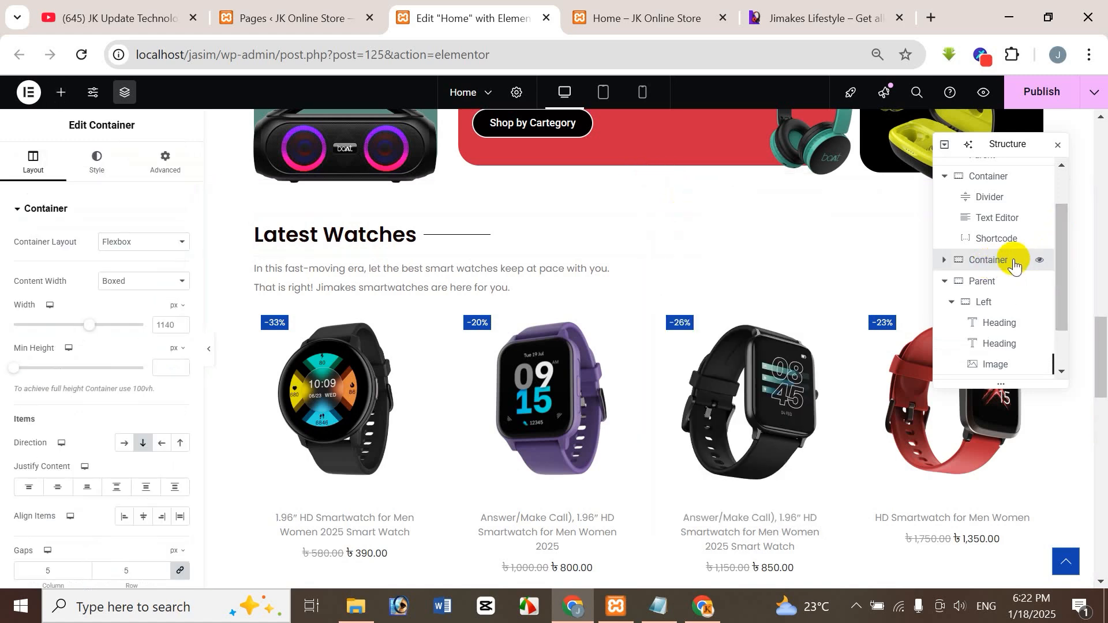
Move the duplicated Latest Watches container below the First Sale banner's Parent container and check its placement on the page.
{"action": "left_click", "coordinate": [953, 303]}
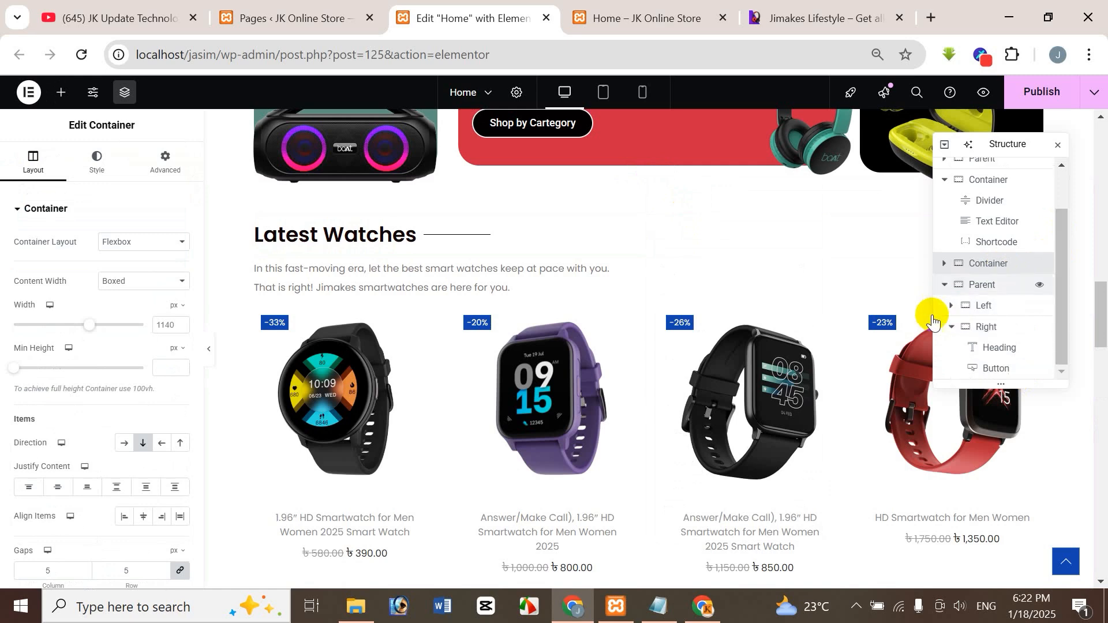
{"action": "left_click", "coordinate": [952, 333]}
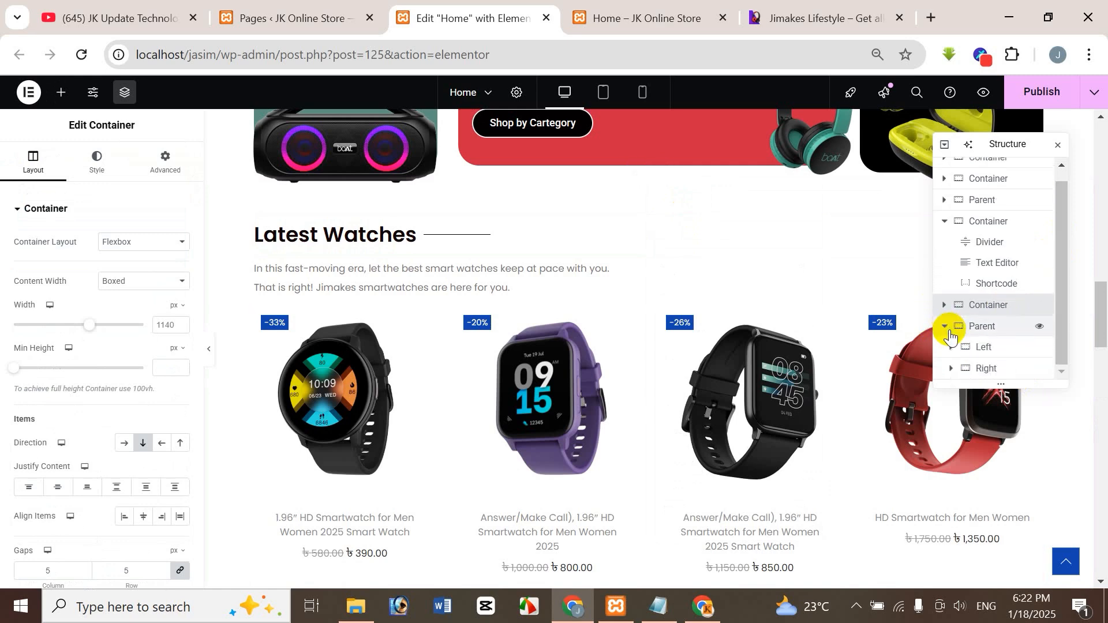
{"action": "left_click", "coordinate": [947, 327]}
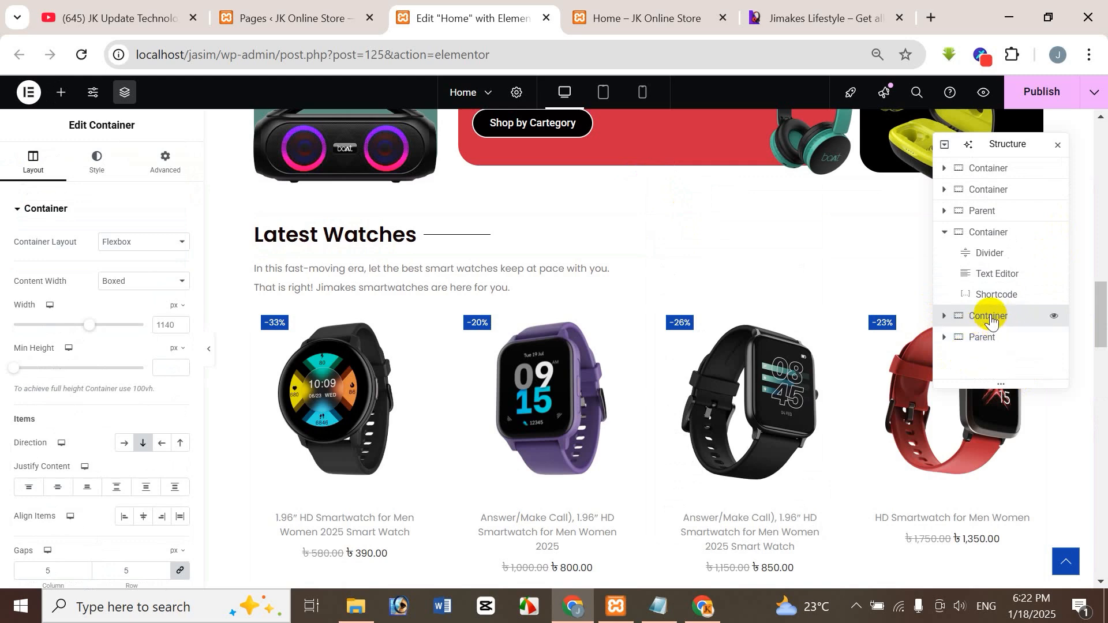
{"action": "left_click_drag", "start_coordinate": [991, 321], "coordinate": [989, 337]}
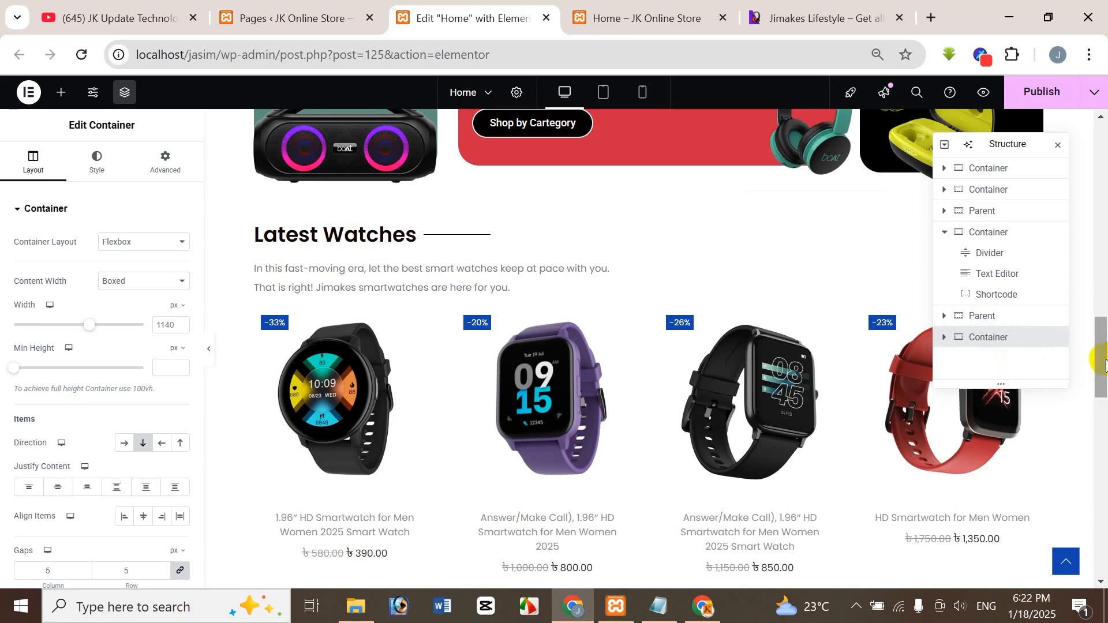
{"action": "left_click_drag", "start_coordinate": [1104, 365], "coordinate": [1103, 492]}
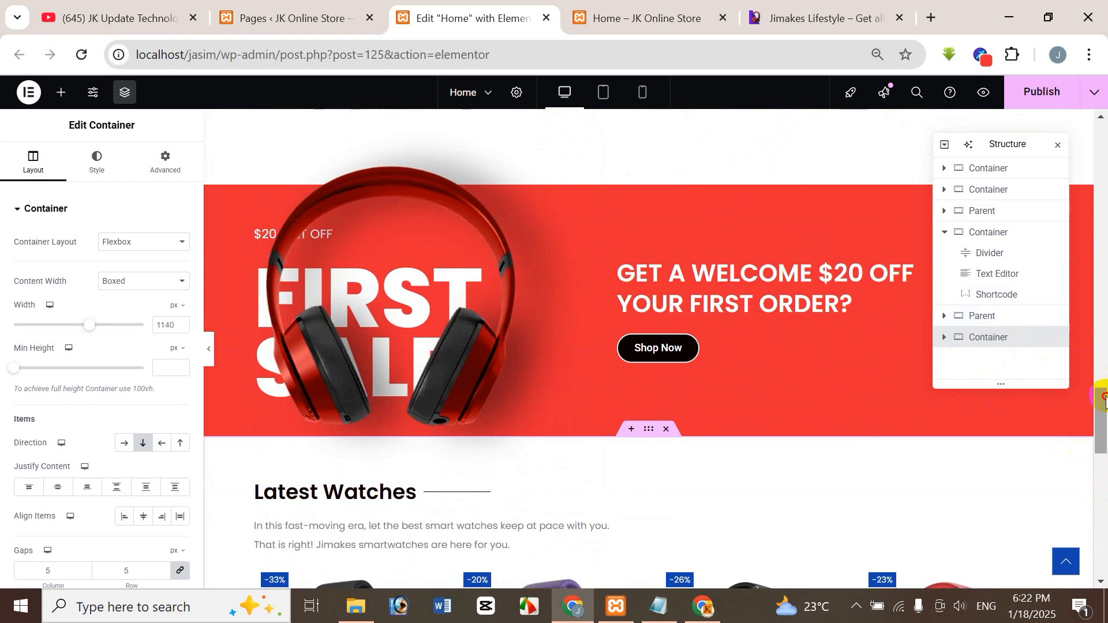
{"action": "scroll", "coordinate": [1104, 398], "scroll_direction": "down", "scroll_amount": 5}
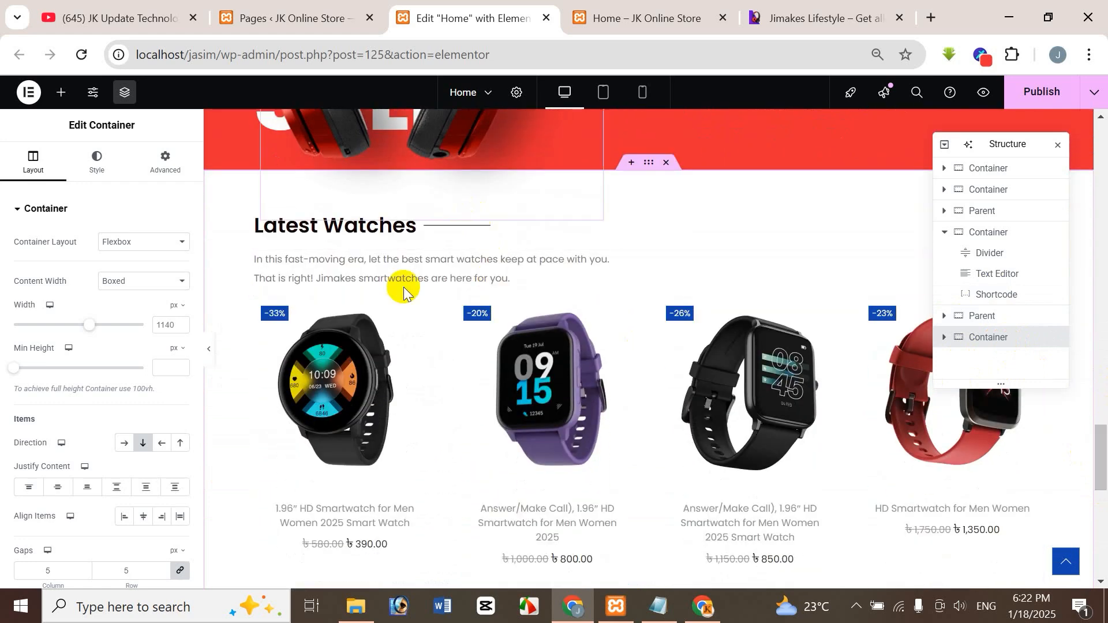
{"action": "scroll", "coordinate": [1098, 444], "scroll_direction": "up", "scroll_amount": 4}
{"action": "left_click", "coordinate": [631, 331]}
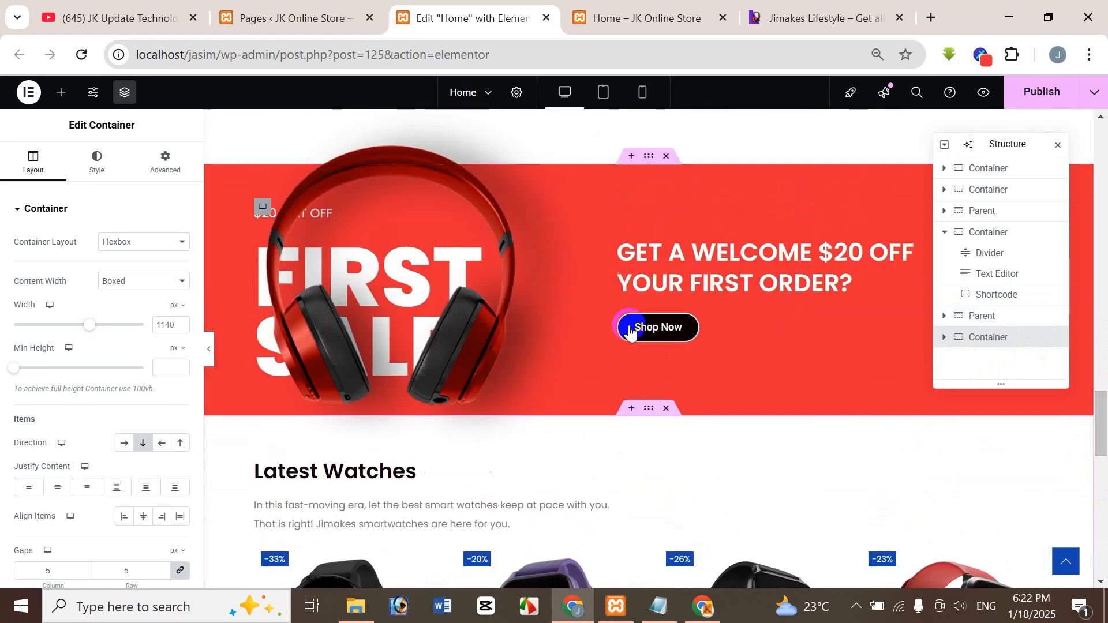
{"action": "left_click", "coordinate": [986, 343]}
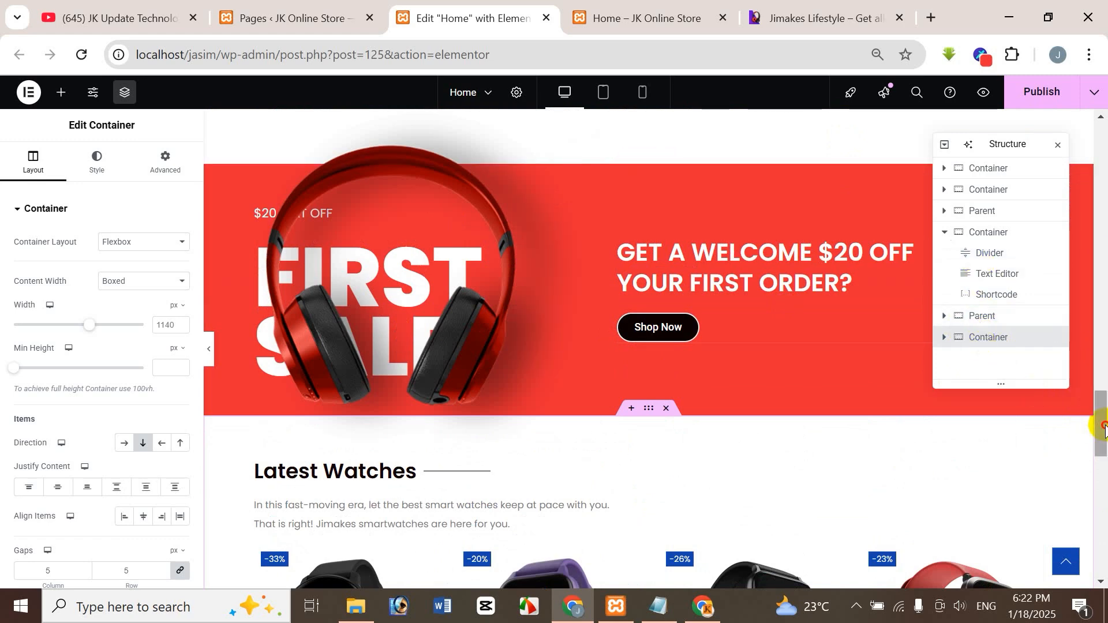
Change the duplicated section's divider heading to "Latest Earbuds", matching the heading on the reference site.
{"action": "left_click_drag", "start_coordinate": [1103, 427], "coordinate": [1103, 471]}
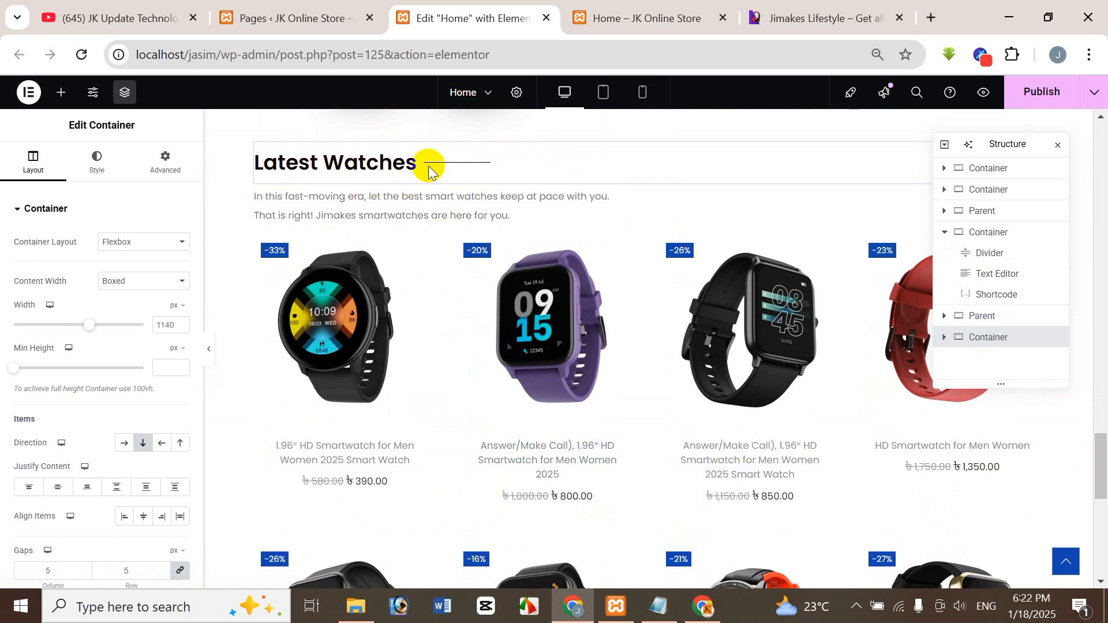
{"action": "left_click", "coordinate": [822, 19]}
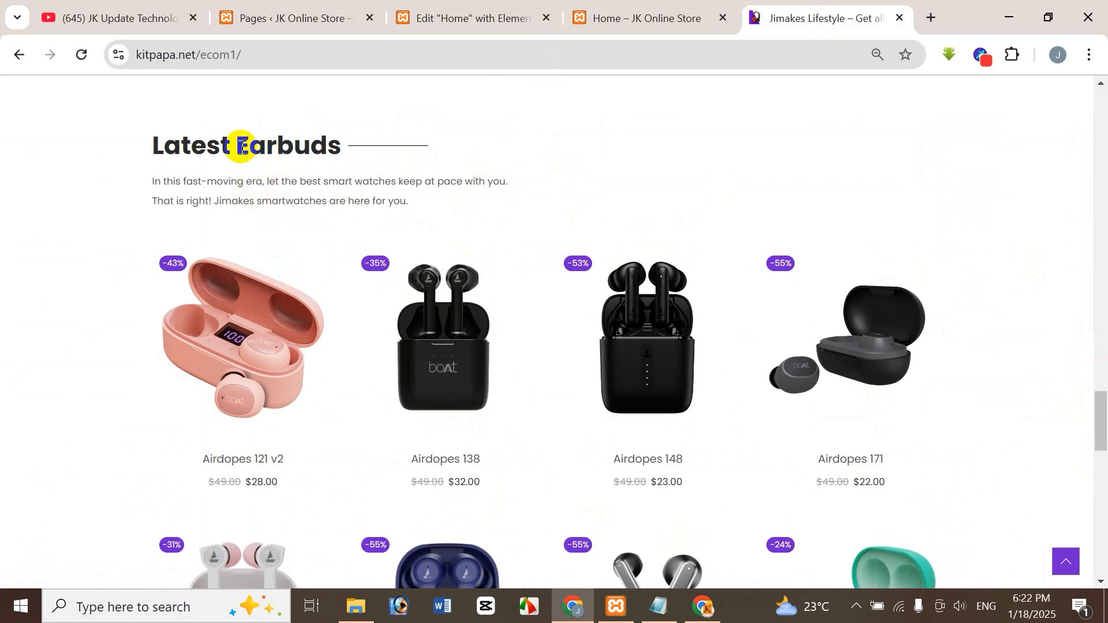
{"action": "left_click_drag", "start_coordinate": [243, 145], "coordinate": [342, 144]}
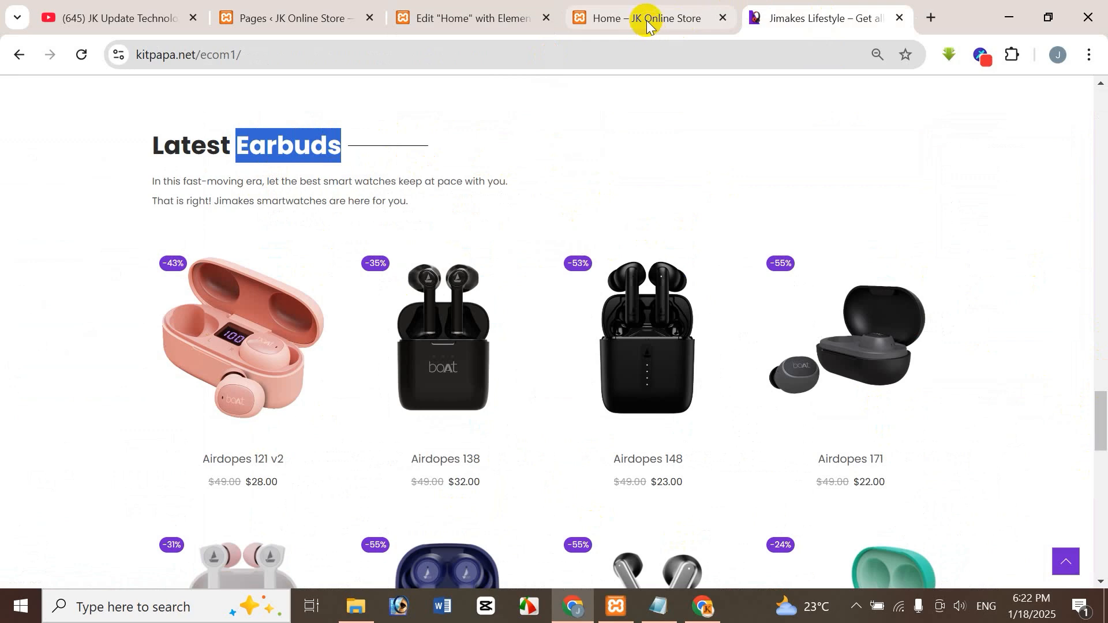
{"action": "left_click", "coordinate": [463, 17]}
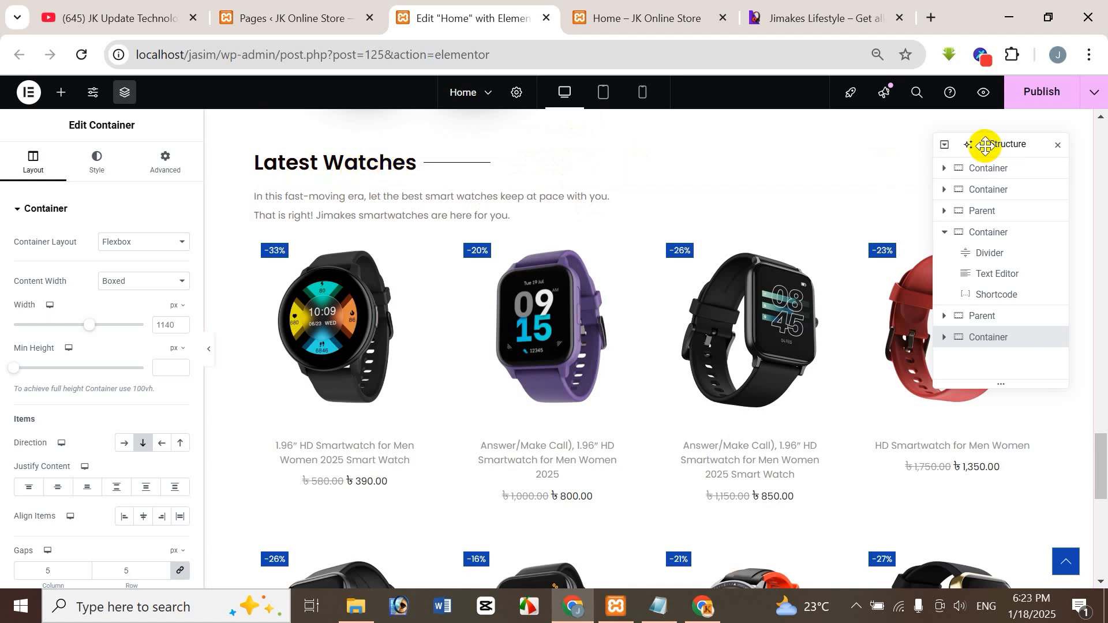
{"action": "left_click_drag", "start_coordinate": [985, 143], "coordinate": [716, 252]}
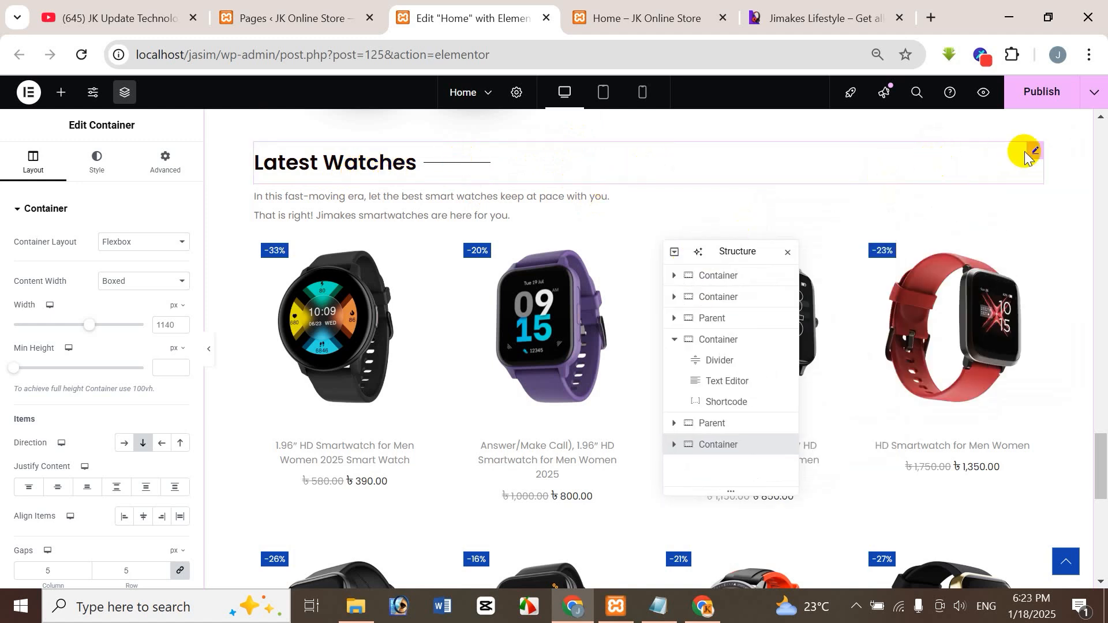
{"action": "left_click", "coordinate": [1030, 153]}
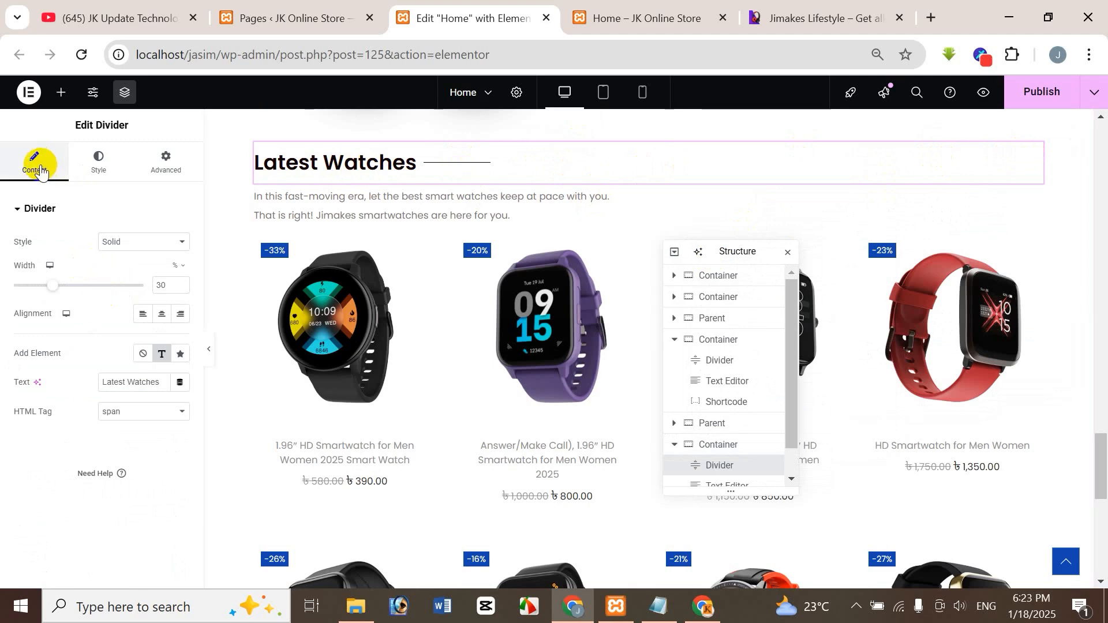
{"action": "double_click", "coordinate": [132, 383]}
{"action": "type", "text": "Earbuds"}
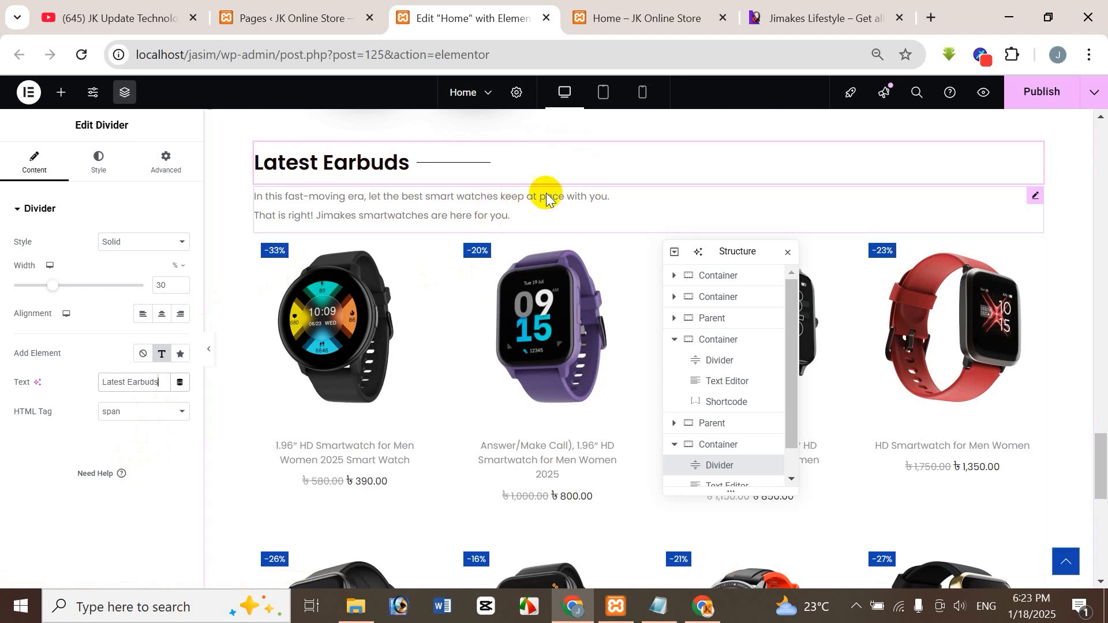
Replace the description under the Latest Earbuds heading with the description text from the reference's Latest Earbuds section.
{"action": "left_click", "coordinate": [1038, 197]}
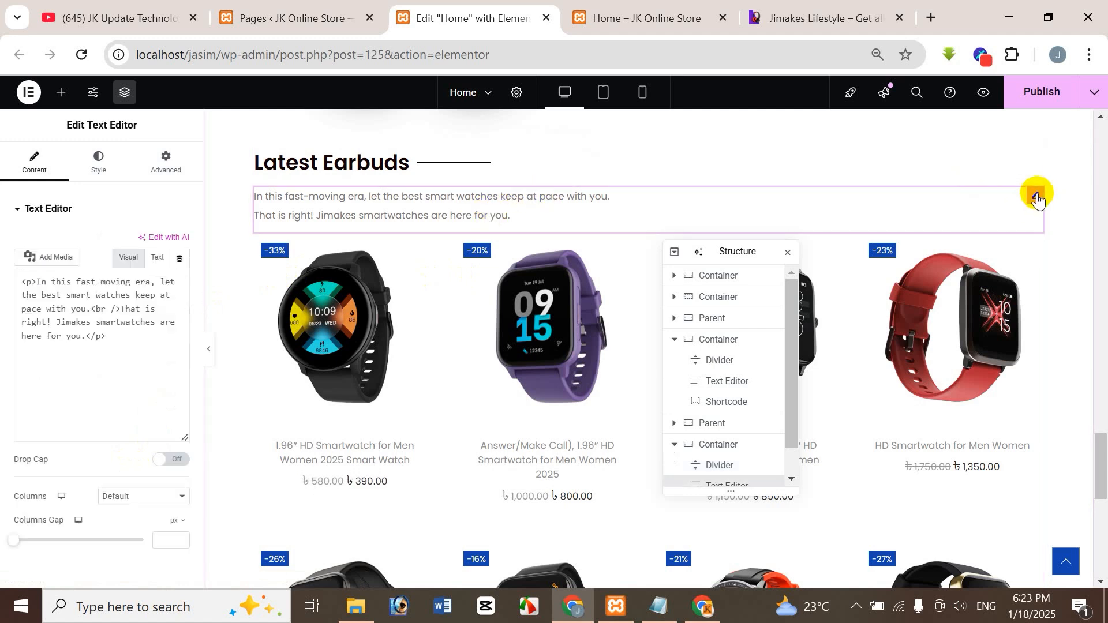
{"action": "left_click", "coordinate": [799, 13]}
{"action": "left_click_drag", "start_coordinate": [156, 181], "coordinate": [397, 204]}
{"action": "left_click", "coordinate": [155, 194]}
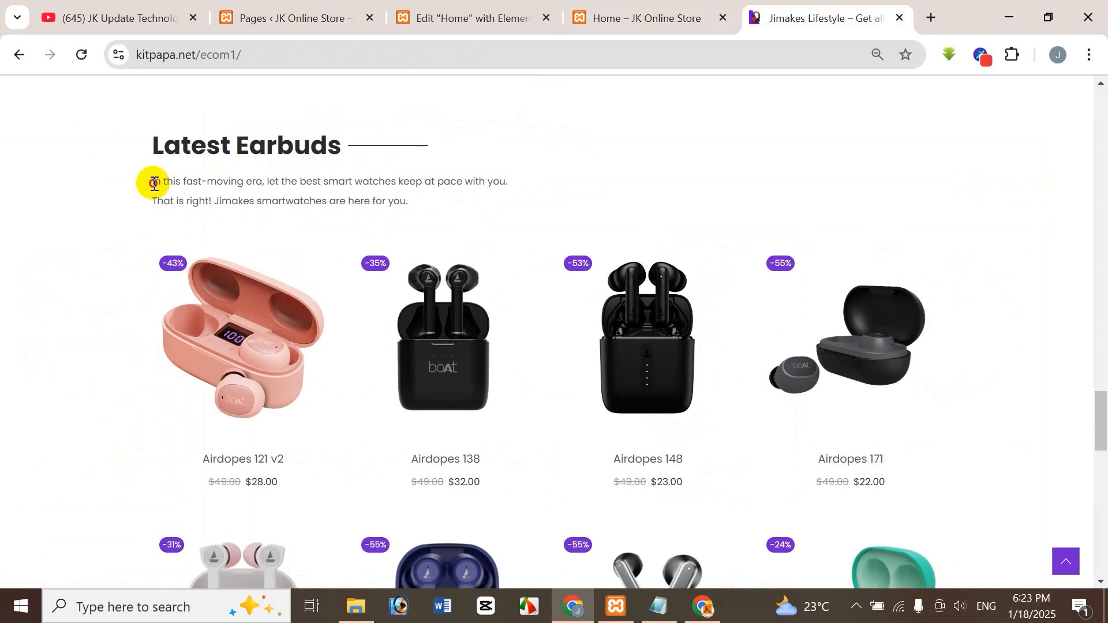
{"action": "left_click_drag", "start_coordinate": [154, 182], "coordinate": [436, 208]}
{"action": "left_click", "coordinate": [606, 19]}
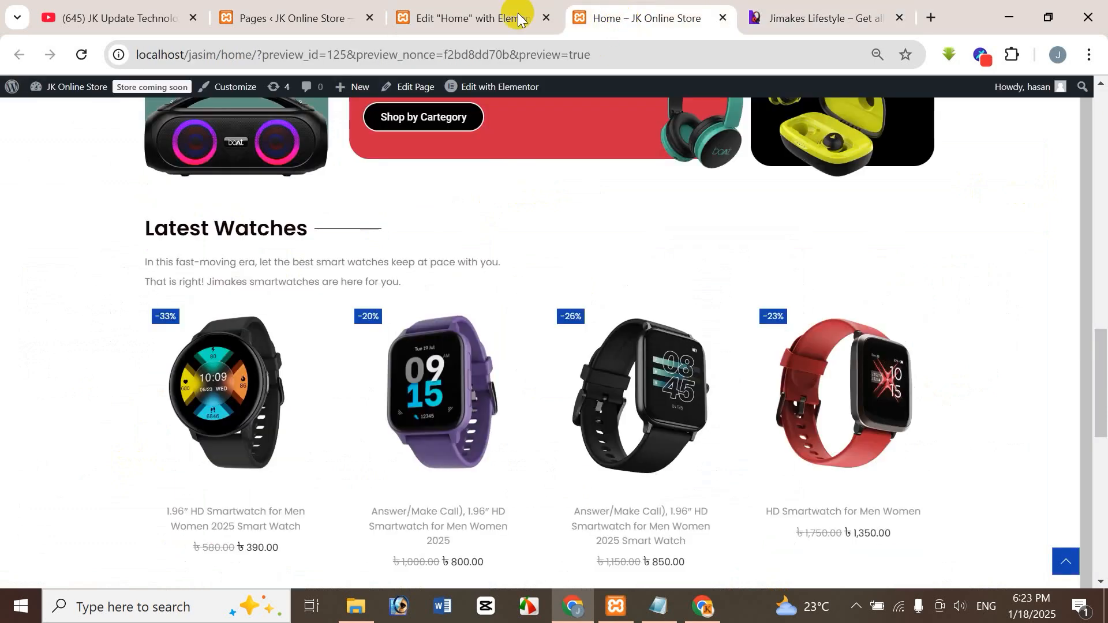
{"action": "left_click", "coordinate": [512, 17]}
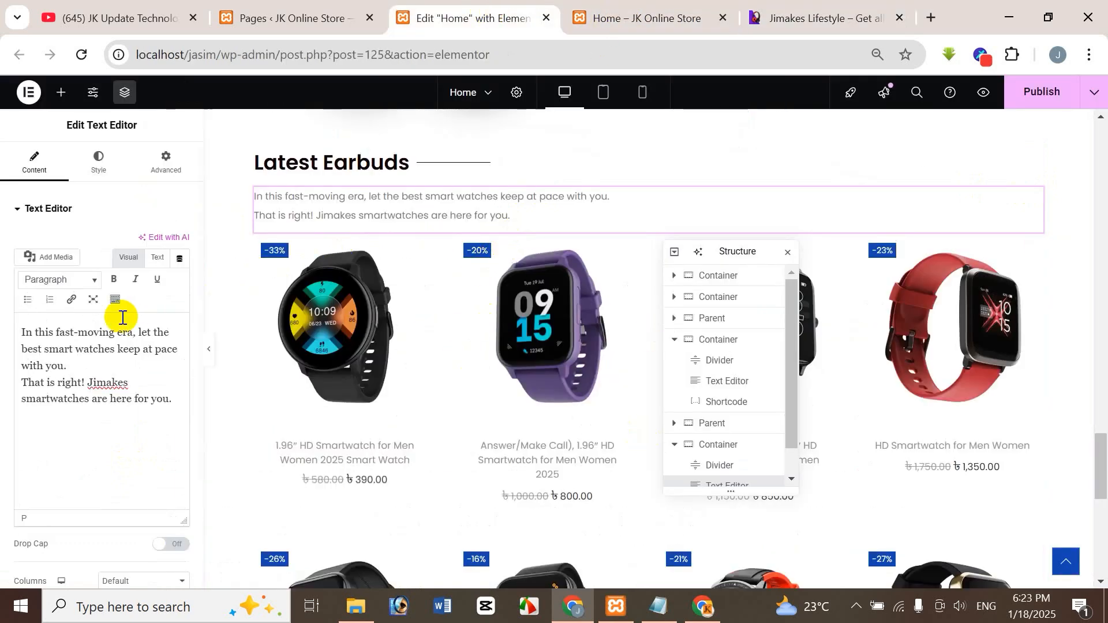
{"action": "left_click", "coordinate": [101, 398]}
{"action": "key", "text": "ctrl+a"}
{"action": "key", "text": "ctrl+x"}
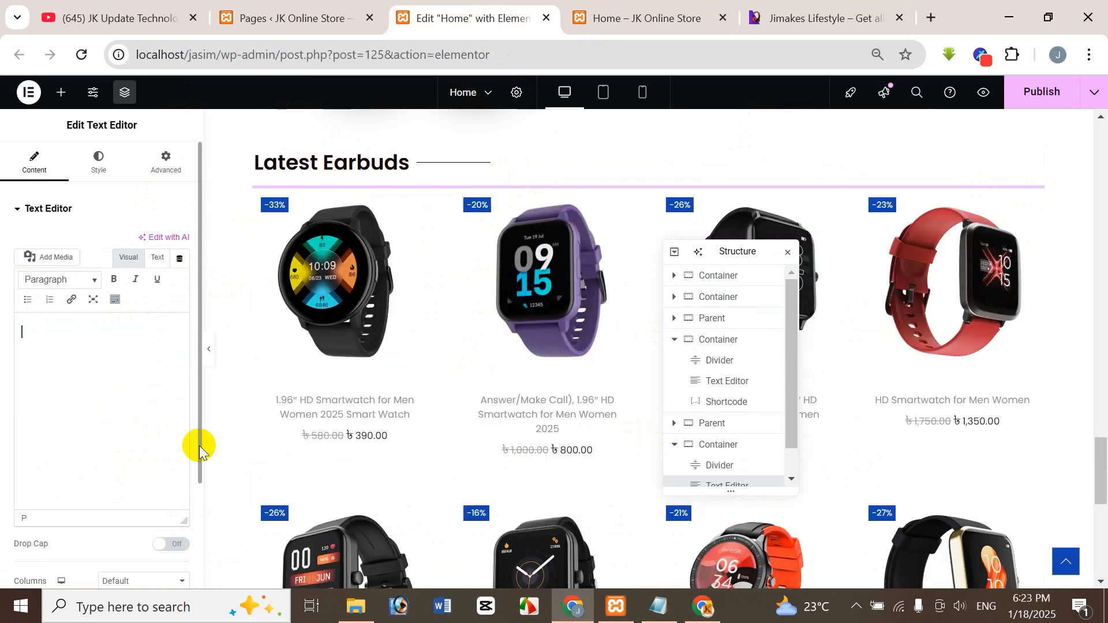
{"action": "key", "text": "ctrl+v"}
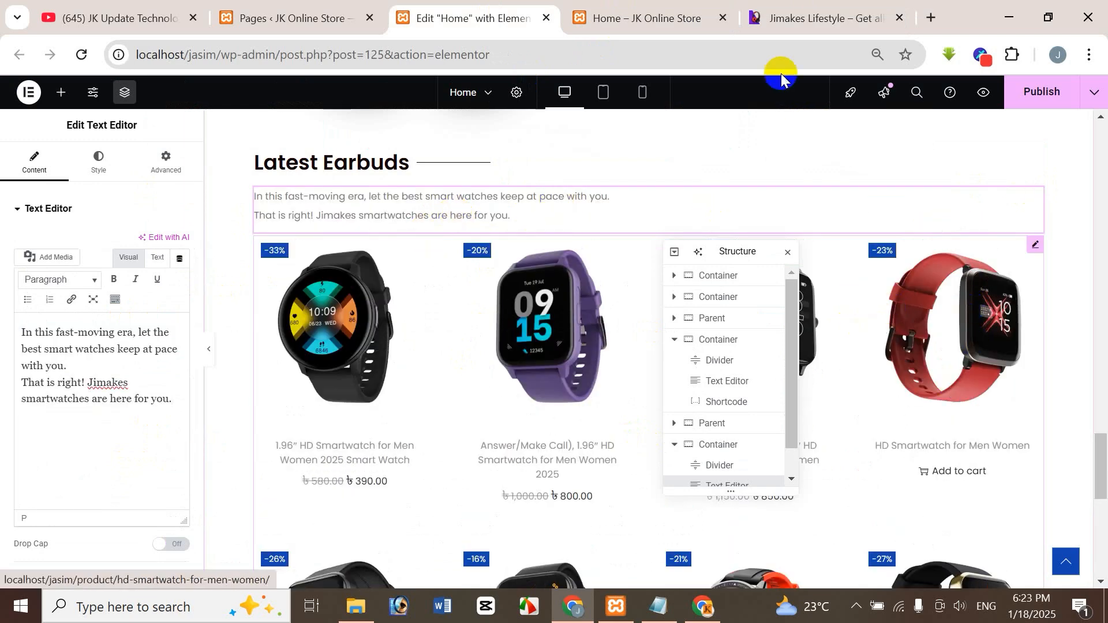
Compare the reference's Latest Earbuds section with the previewed home page and the edited copy.
{"action": "left_click", "coordinate": [816, 17]}
{"action": "left_click", "coordinate": [300, 245]}
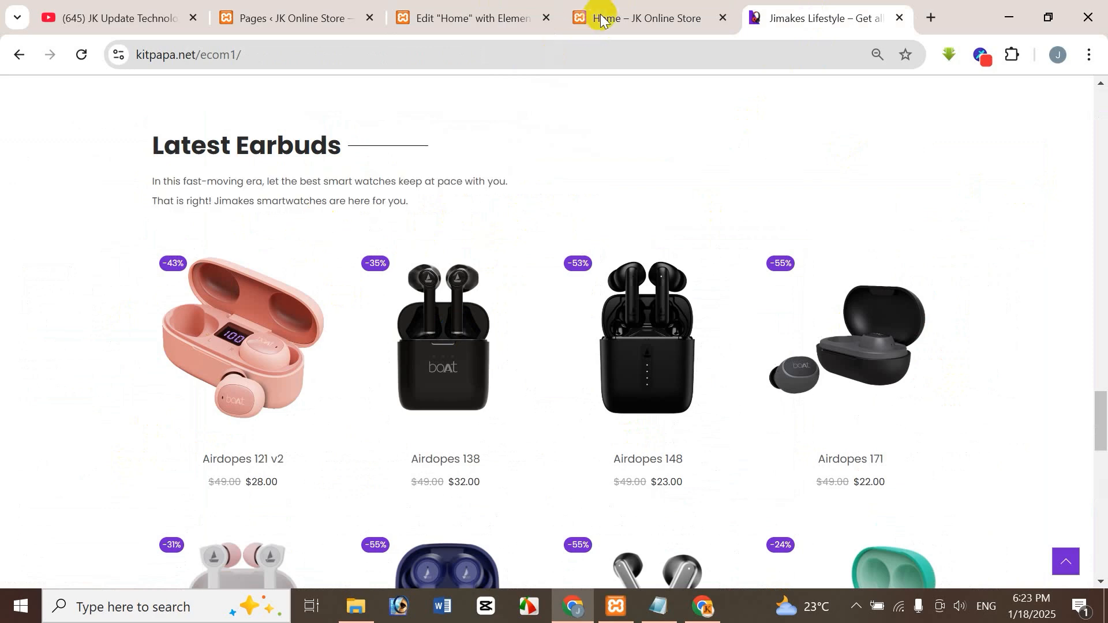
{"action": "left_click", "coordinate": [597, 16]}
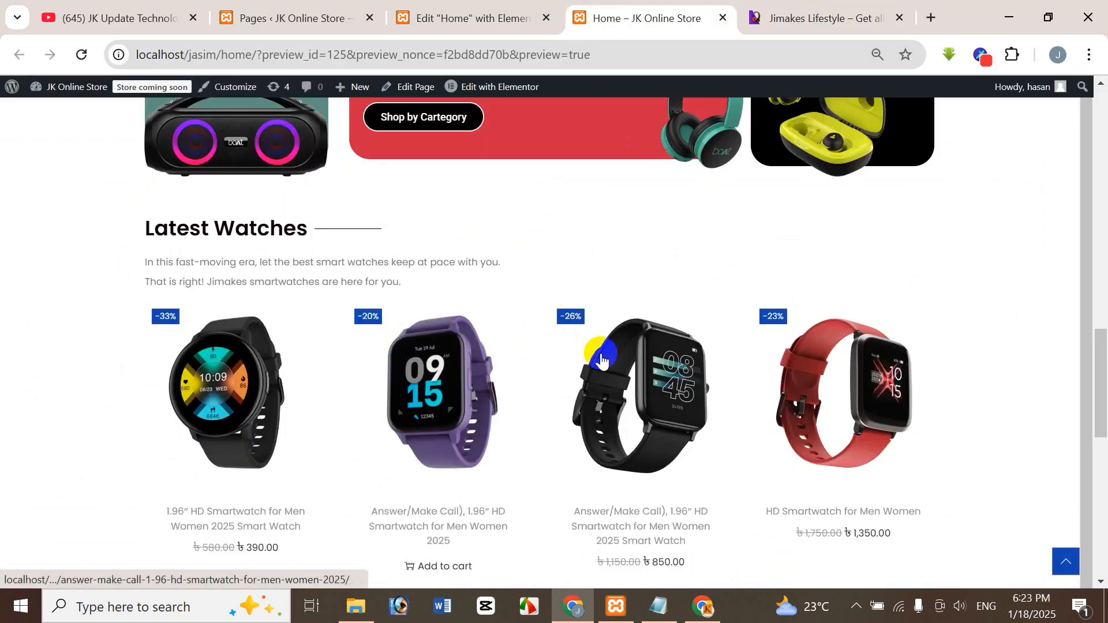
{"action": "left_click", "coordinate": [495, 19]}
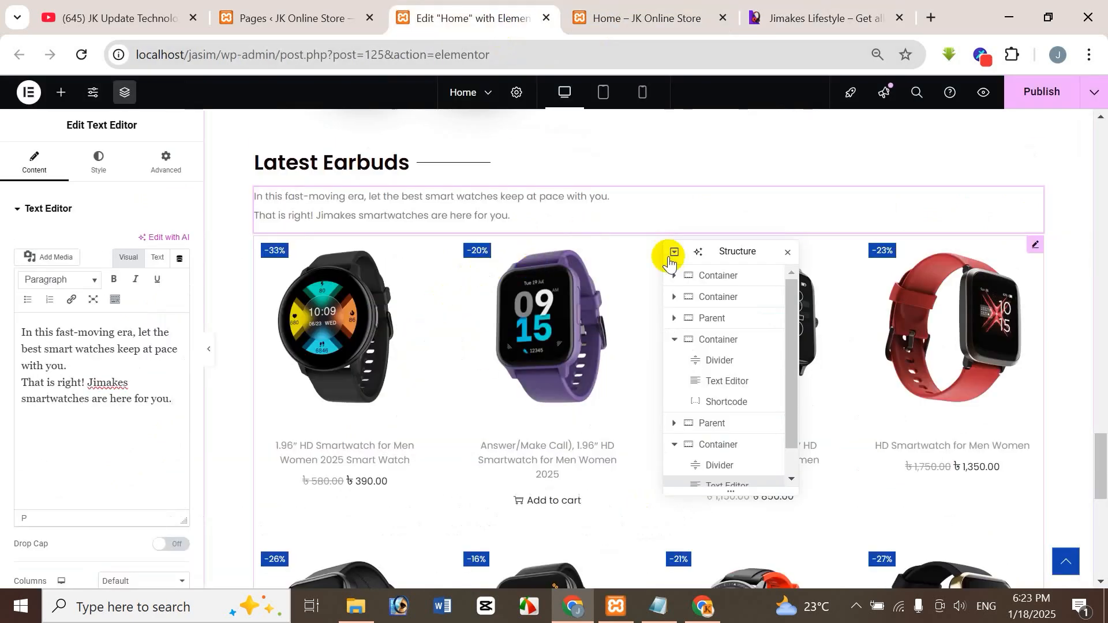
Examine the product grid in the reference site's Latest Earbuds section.
{"action": "left_click", "coordinate": [790, 16]}
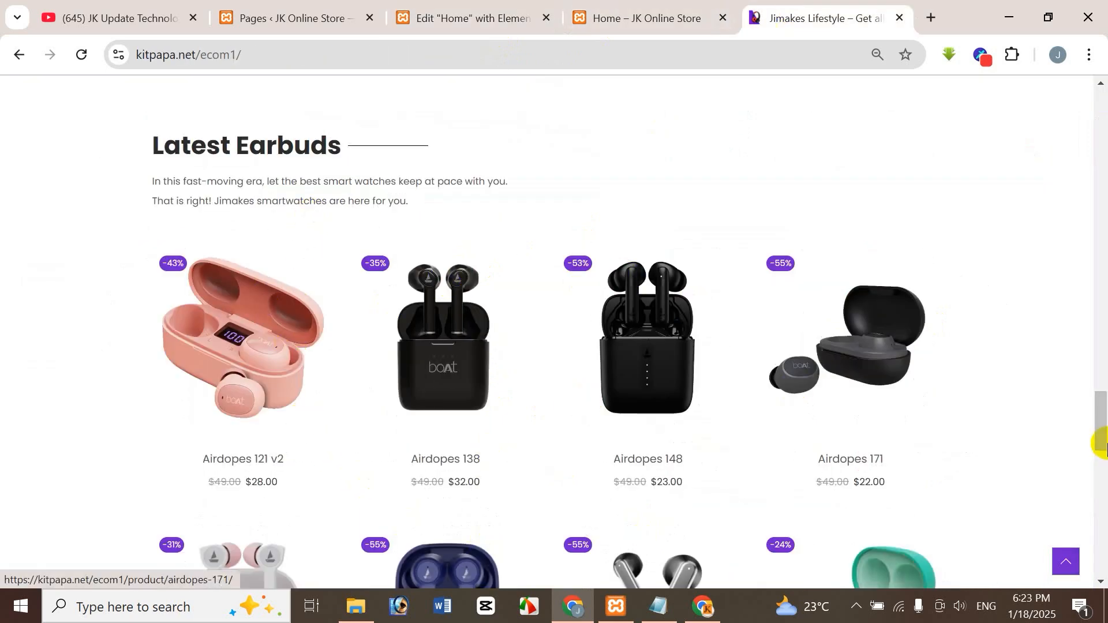
{"action": "left_click_drag", "start_coordinate": [1101, 440], "coordinate": [1106, 449]}
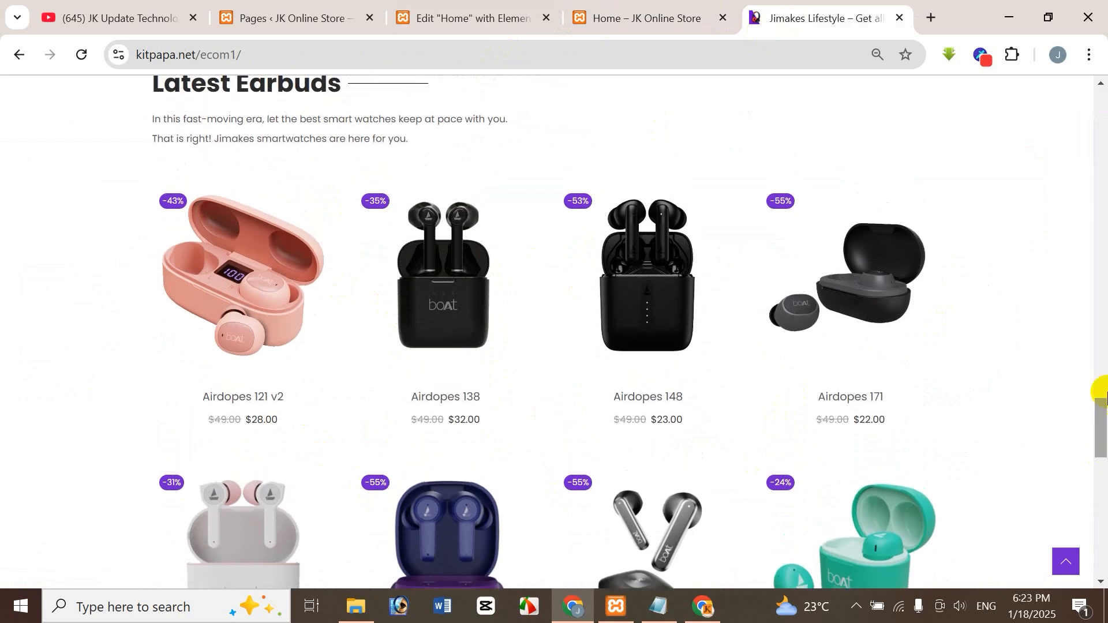
{"action": "left_click", "coordinate": [470, 19]}
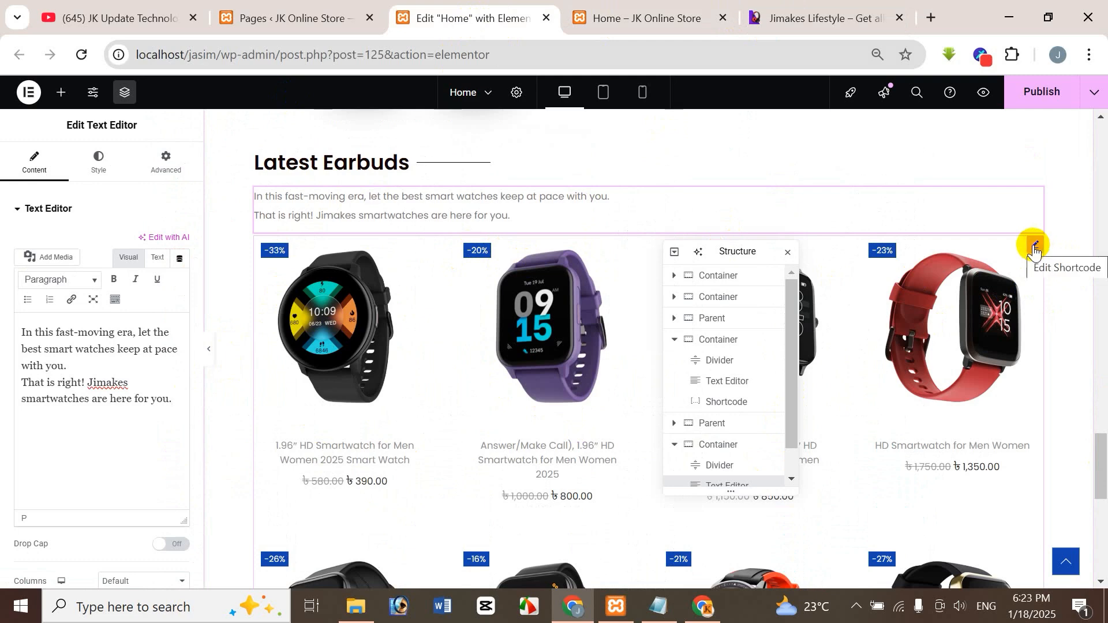
Open the shortcode of the product grid under the Latest Earbuds heading for editing.
{"action": "left_click", "coordinate": [1035, 247]}
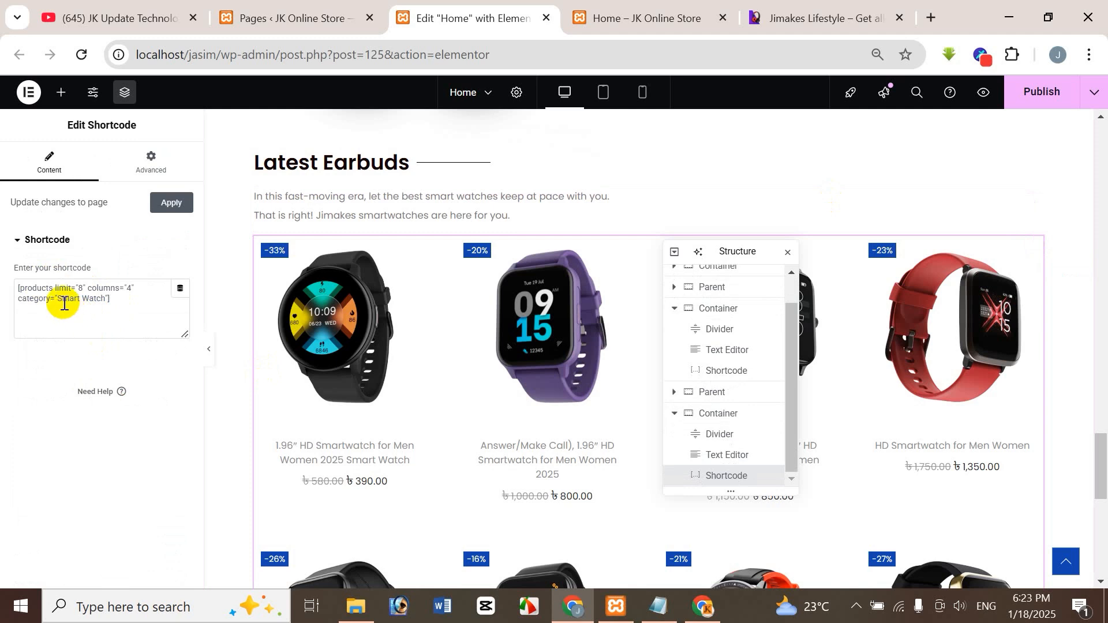
{"action": "left_click_drag", "start_coordinate": [101, 301], "coordinate": [102, 302]}
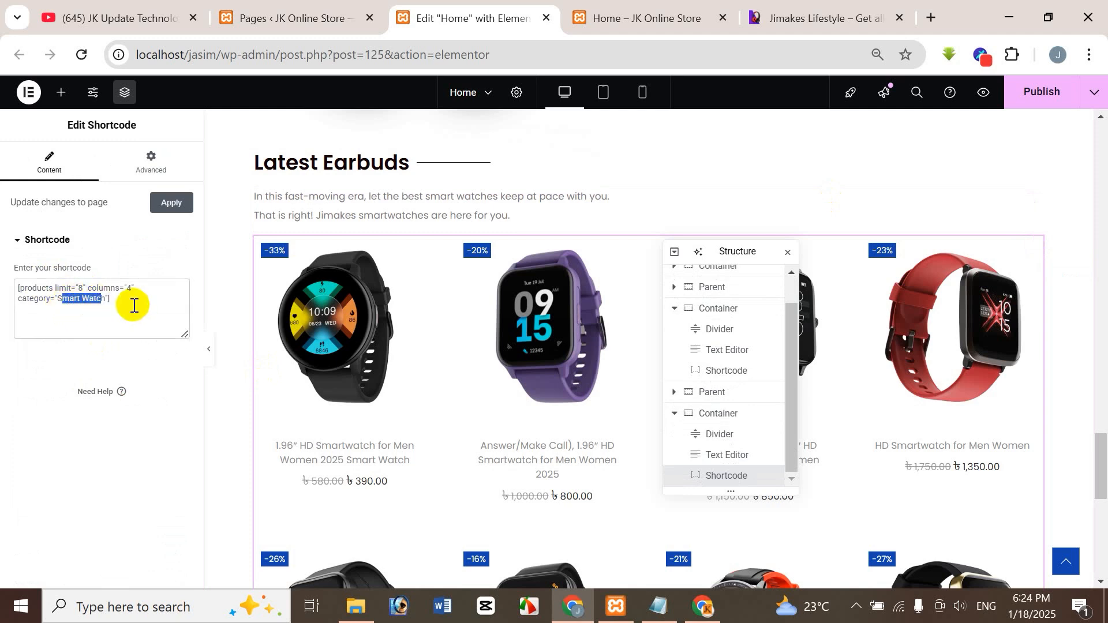
{"action": "left_click", "coordinate": [126, 303]}
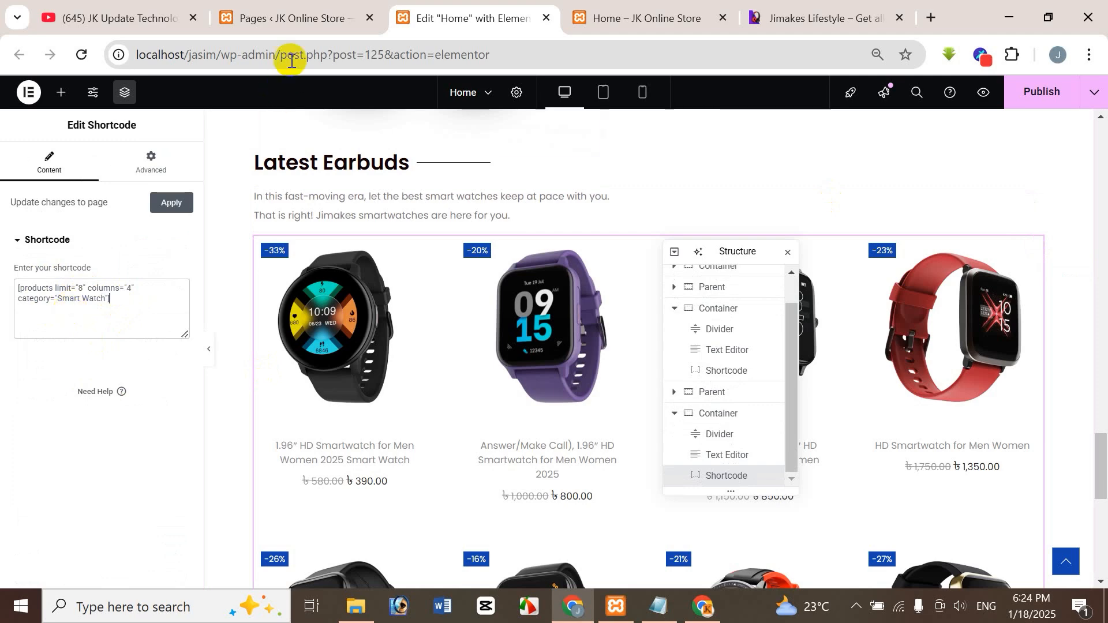
Look up the exact category name of the earbuds in the store's product list.
{"action": "left_click", "coordinate": [290, 17]}
{"action": "left_click", "coordinate": [34, 378]}
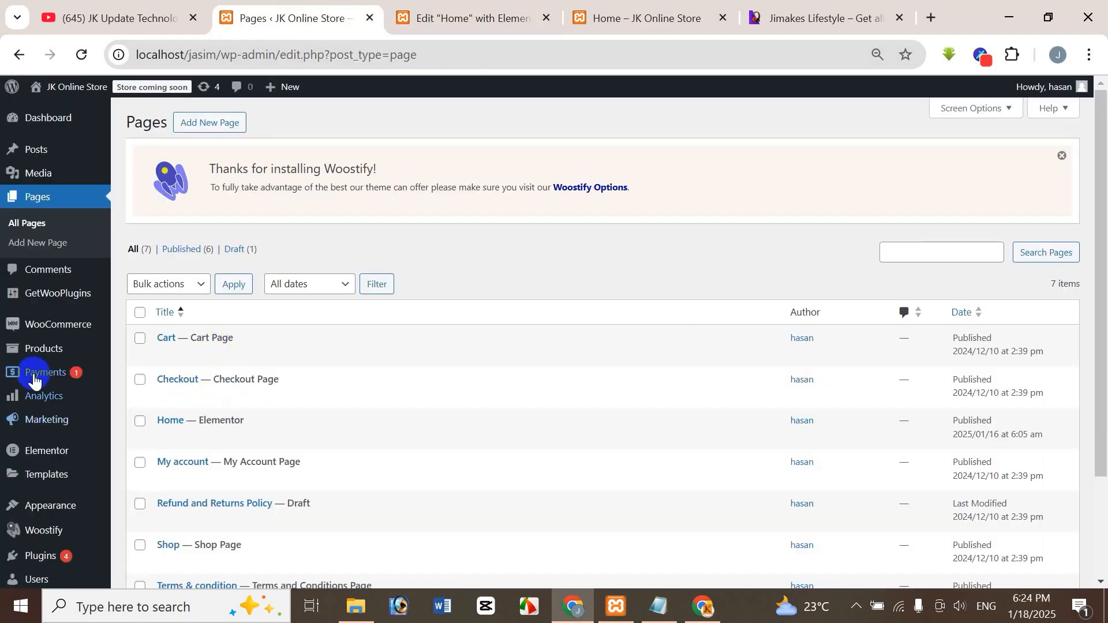
{"action": "mouse_move", "coordinate": [57, 354]}
{"action": "left_click", "coordinate": [144, 354]}
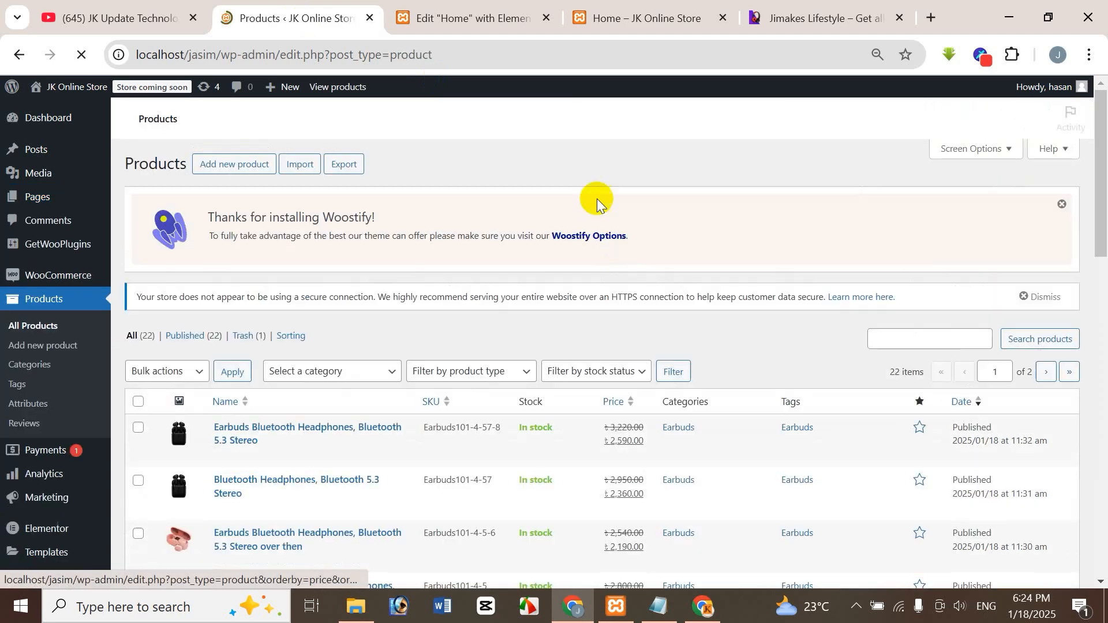
{"action": "left_click", "coordinate": [507, 17]}
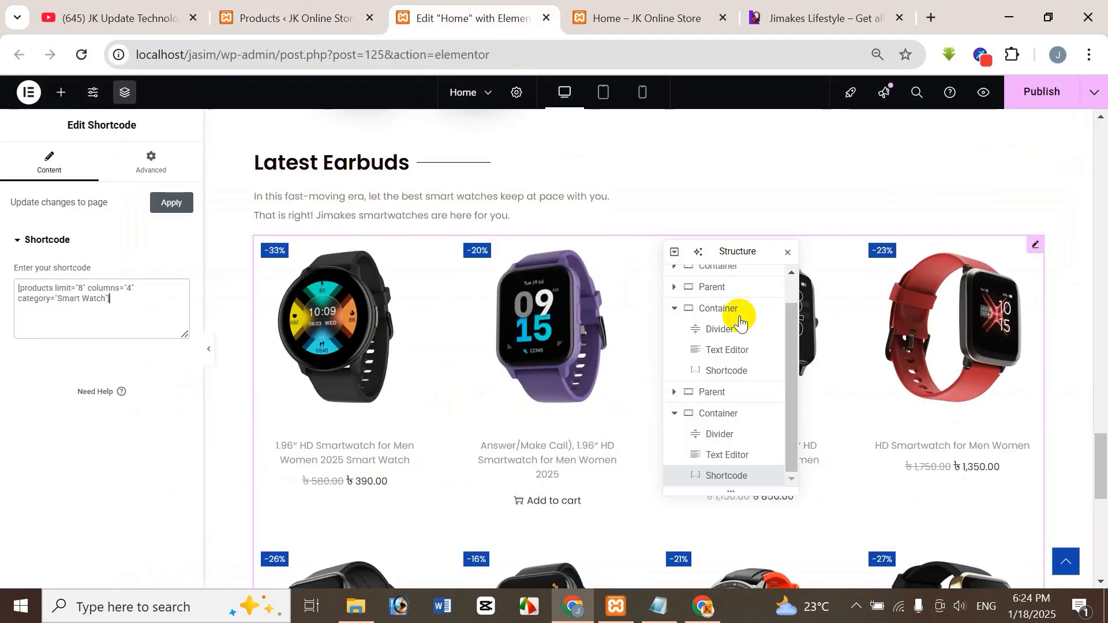
{"action": "left_click", "coordinate": [342, 8]}
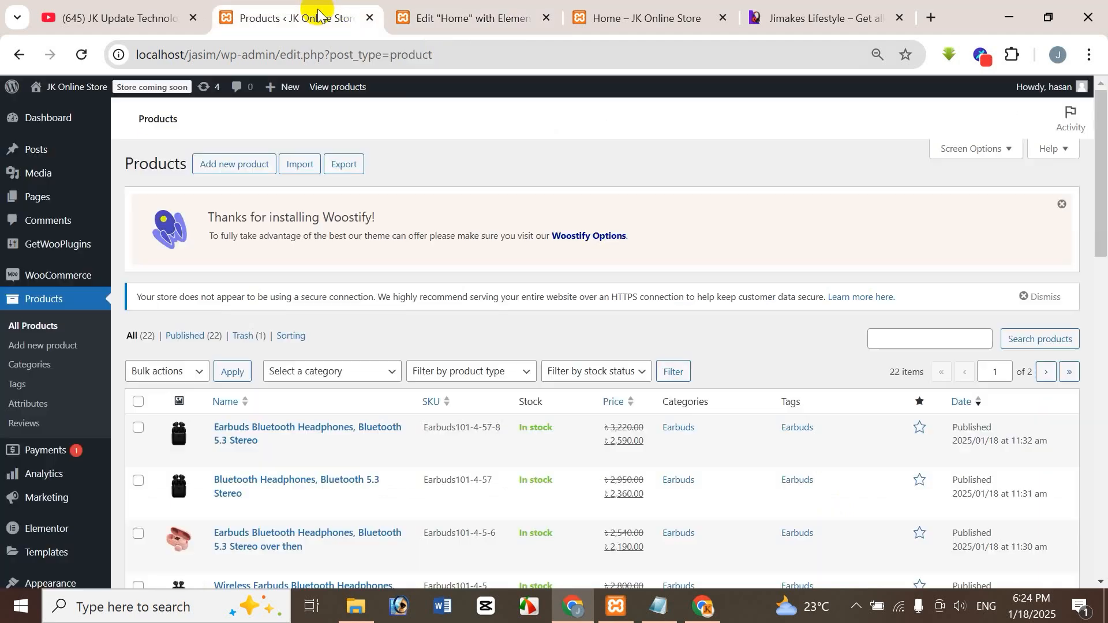
{"action": "scroll", "coordinate": [1044, 325], "scroll_direction": "down", "scroll_amount": 3}
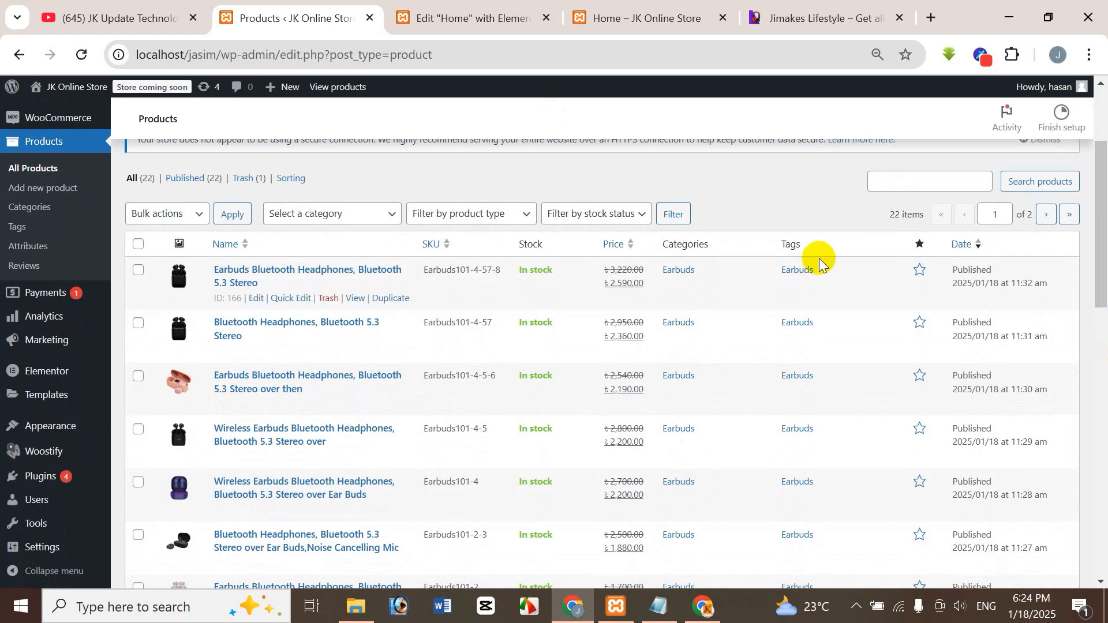
{"action": "left_click_drag", "start_coordinate": [1103, 294], "coordinate": [1103, 240]}
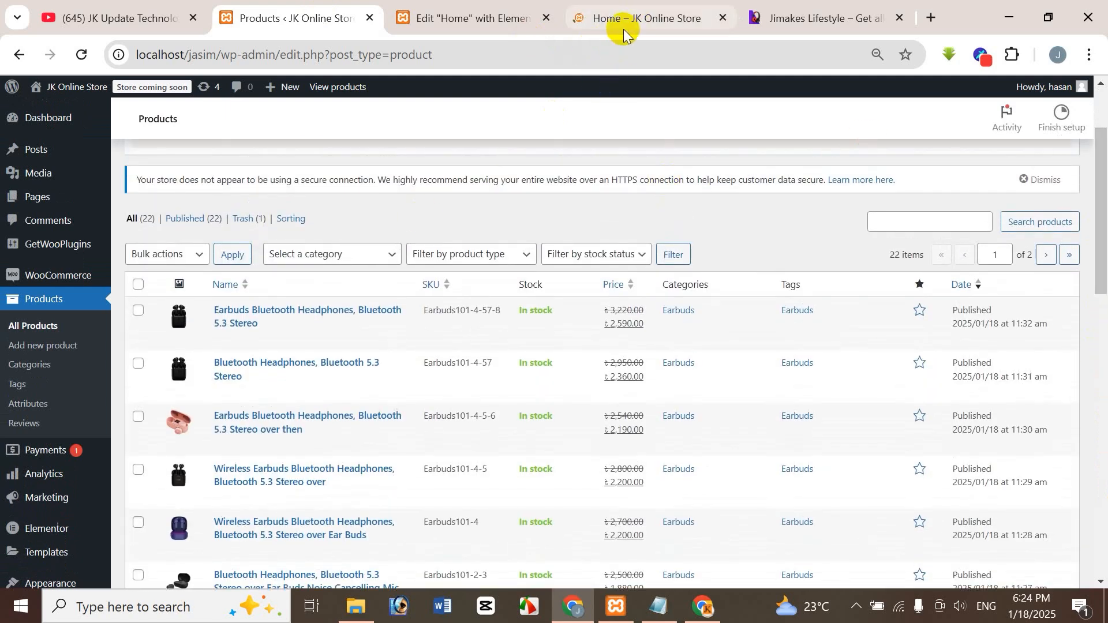
Change the category in the Latest Earbuds section's product shortcode to "Earbuds", keeping the limit of 8 and 4 columns.
{"action": "left_click", "coordinate": [439, 18]}
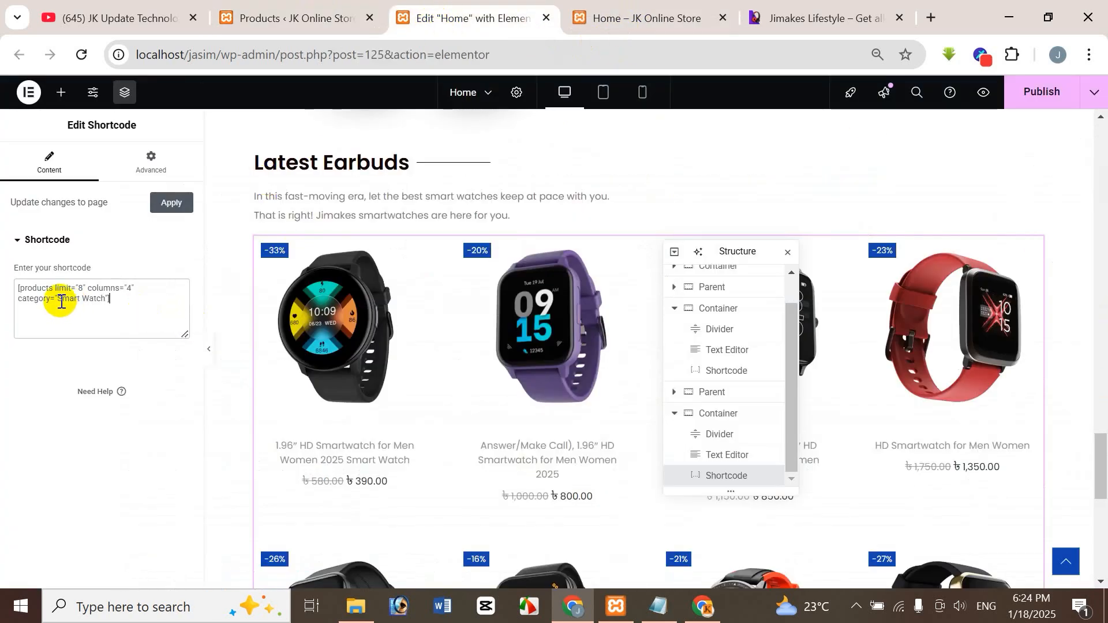
{"action": "left_click_drag", "start_coordinate": [97, 299], "coordinate": [98, 299]}
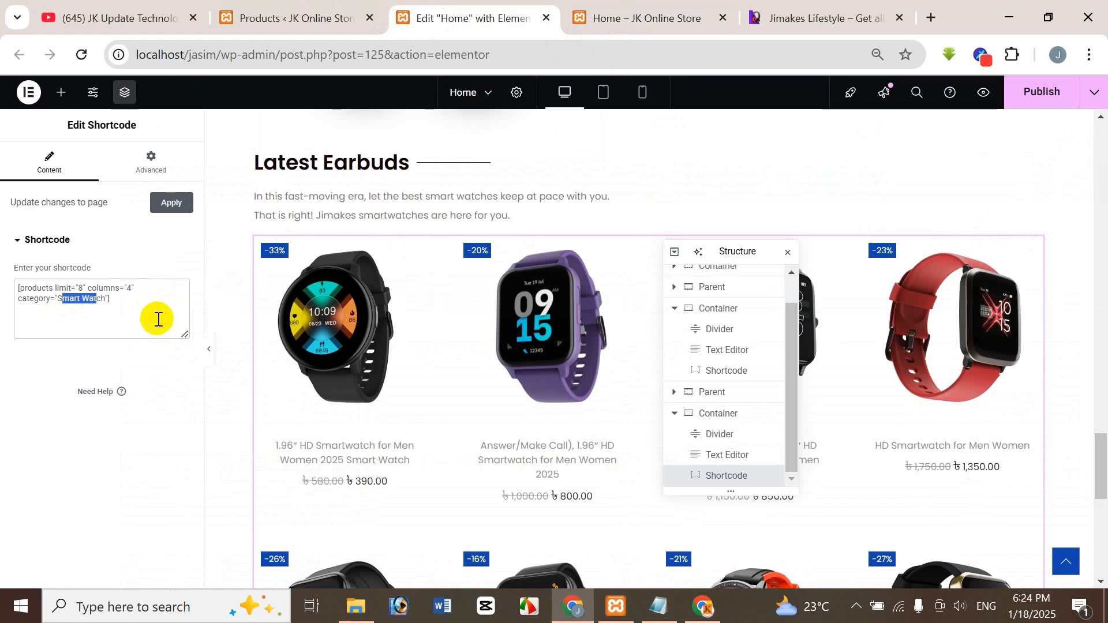
{"action": "key", "text": "Delete"}
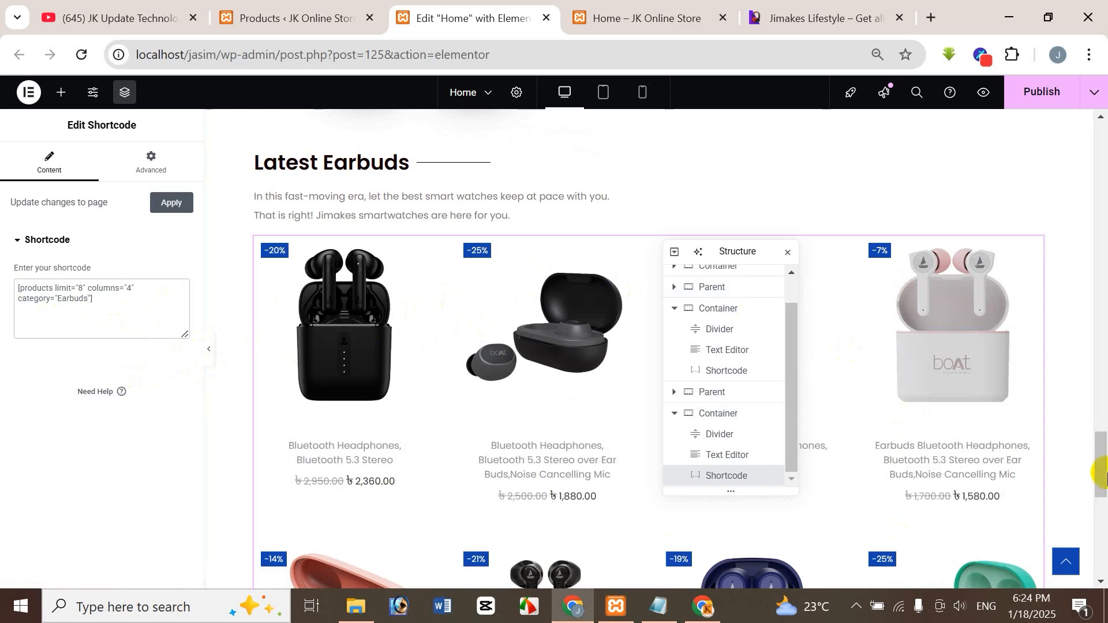
Compare the section's earbuds product grid with the one on the reference site.
{"action": "mouse_move", "coordinate": [1106, 467]}
{"action": "left_mouse_down"}
{"action": "mouse_move", "coordinate": [1106, 511]}
{"action": "mouse_move", "coordinate": [1106, 485]}
{"action": "left_mouse_up"}
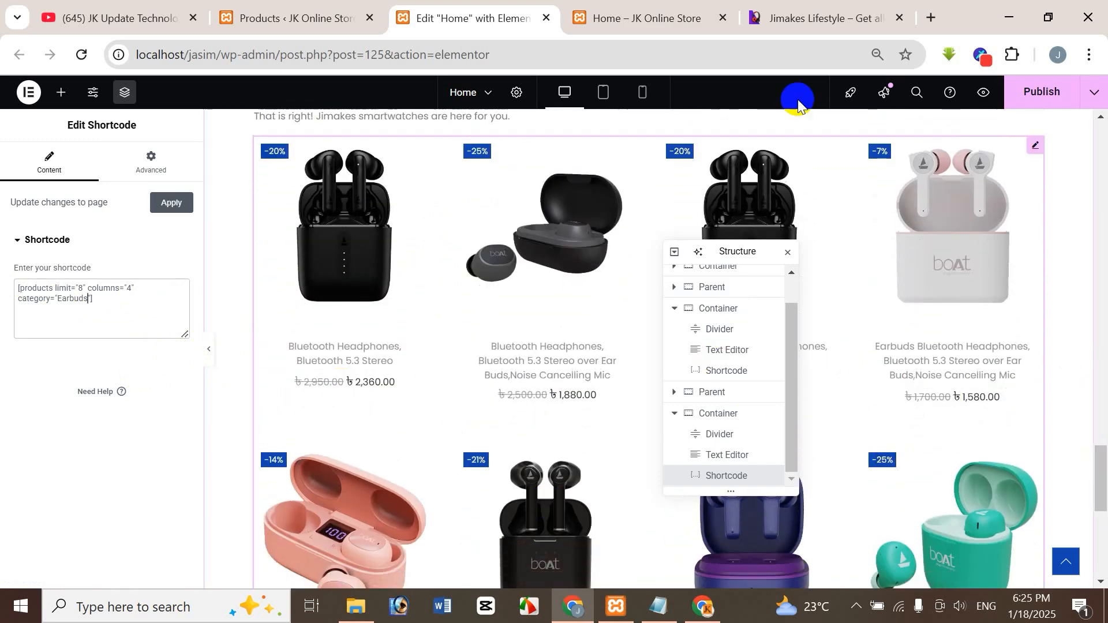
{"action": "left_click", "coordinate": [817, 23]}
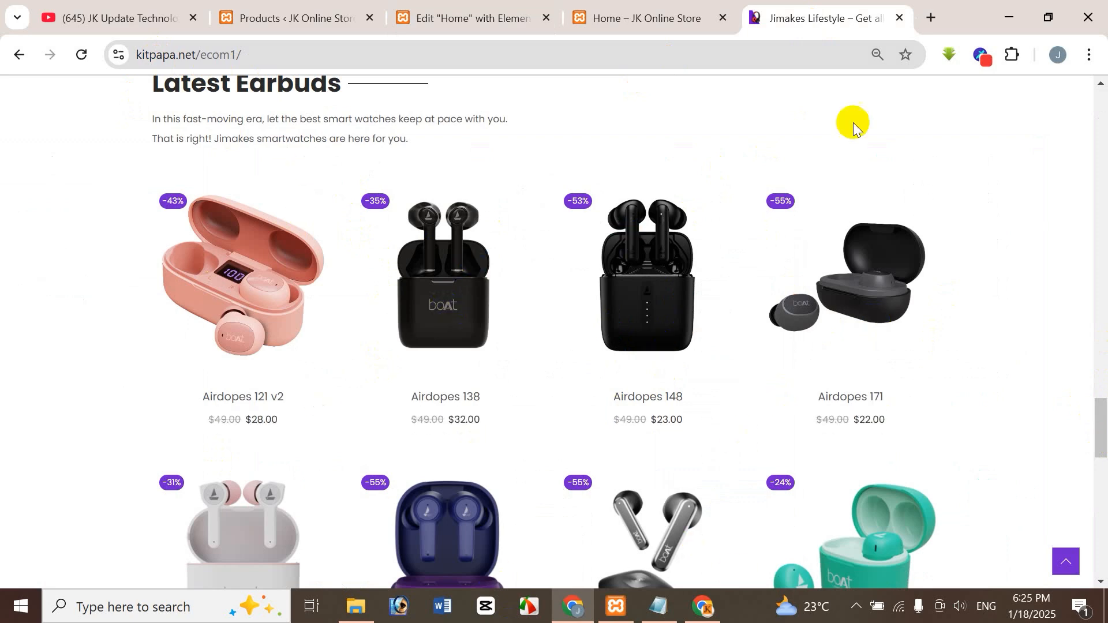
{"action": "left_click", "coordinate": [465, 16]}
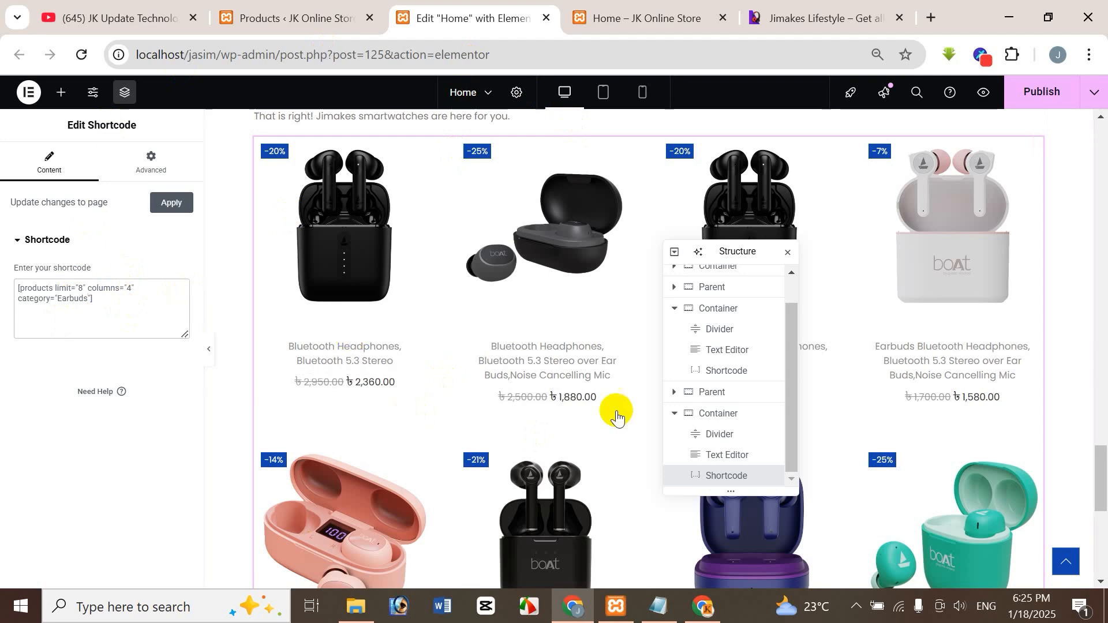
Review the Product Shortcode notes in Notepad and the store's Products image folder in File Explorer.
{"action": "left_click", "coordinate": [659, 610]}
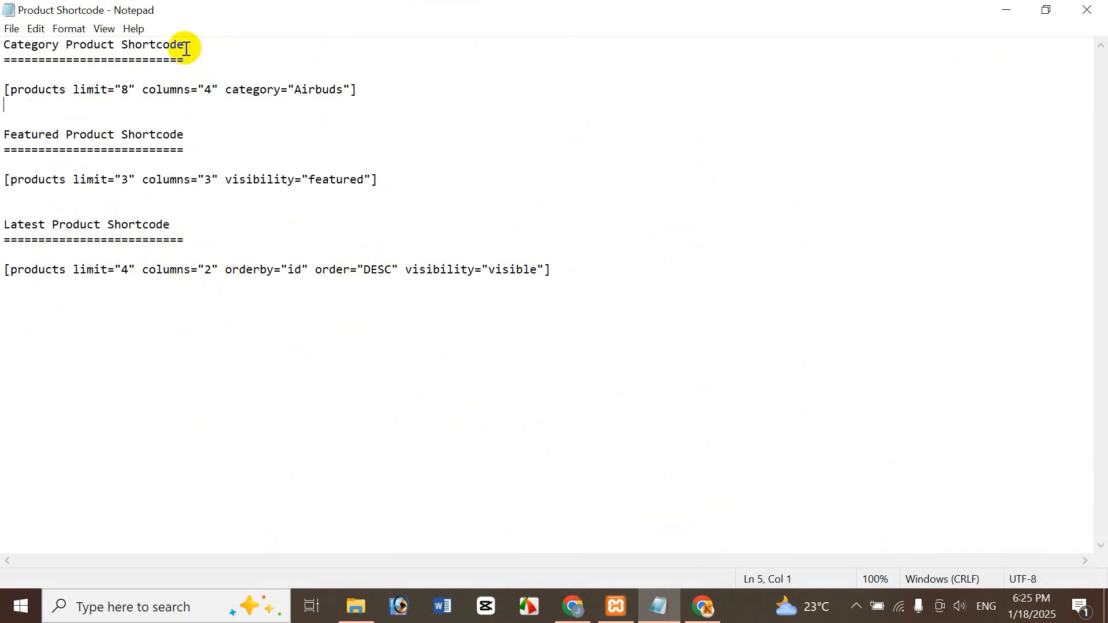
{"action": "left_click", "coordinate": [356, 606]}
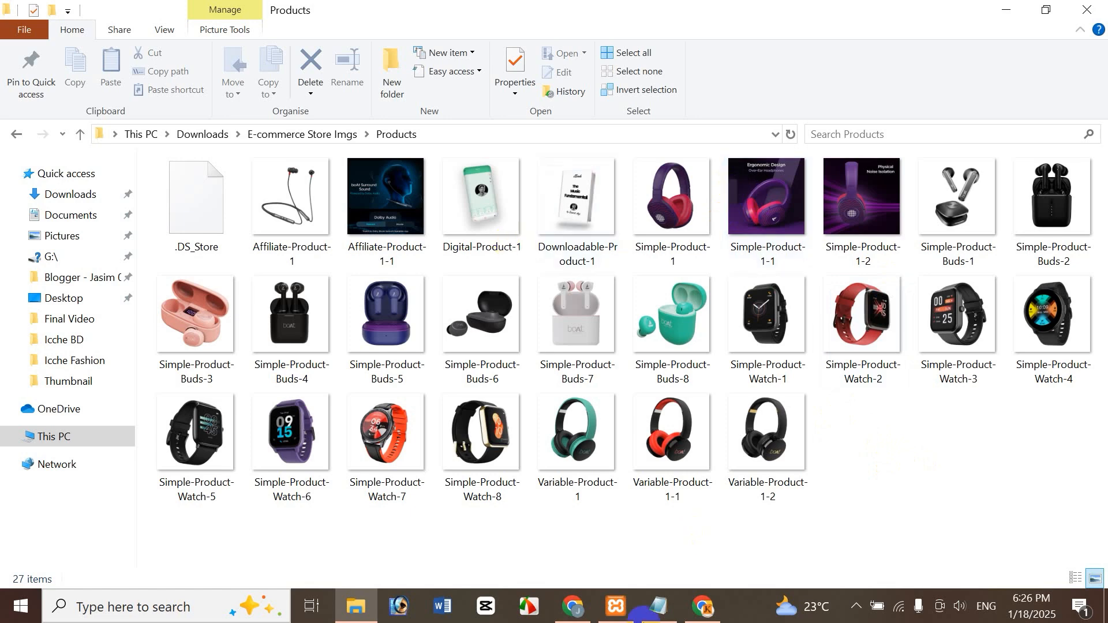
{"action": "left_click", "coordinate": [659, 606]}
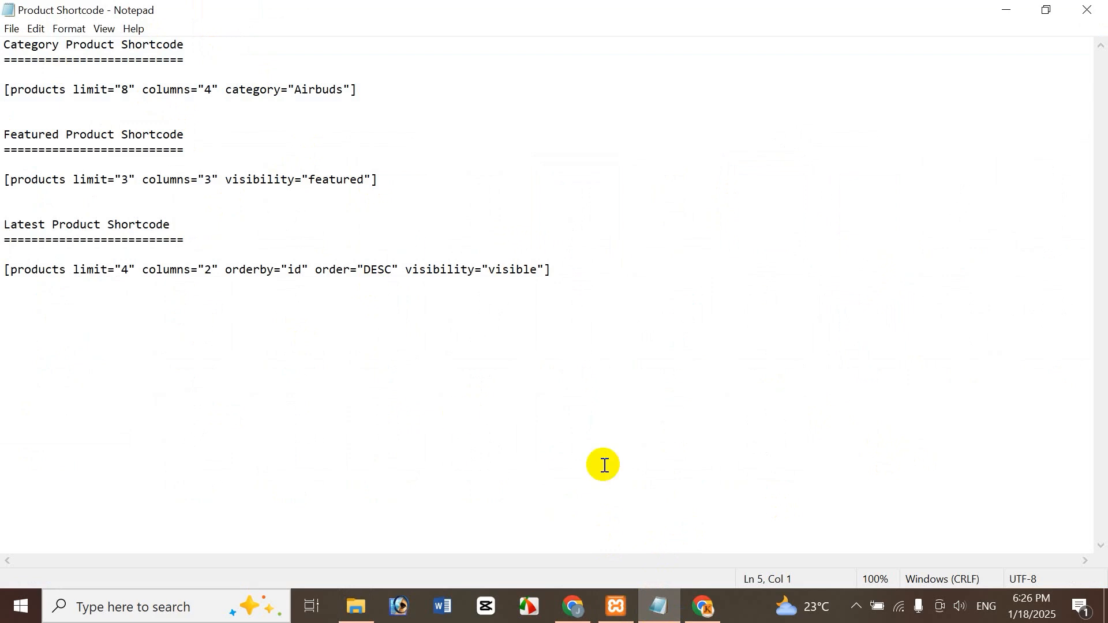
{"action": "left_click", "coordinate": [573, 608]}
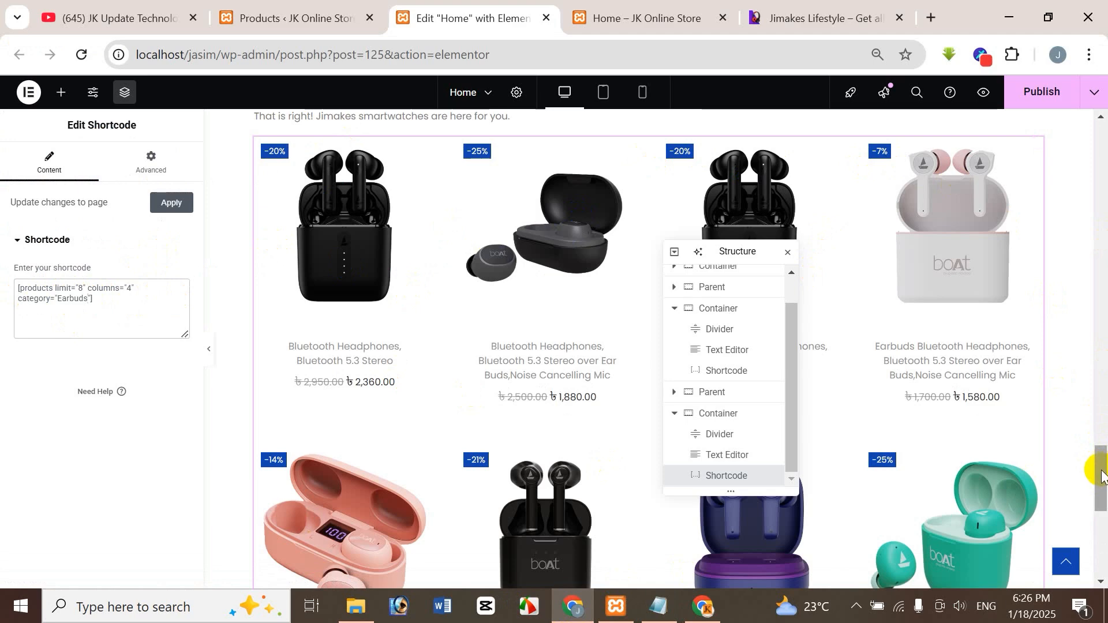
Check the finished Latest Earbuds section from heading to products against the reference's banner and earbuds sections.
{"action": "left_click_drag", "start_coordinate": [1103, 477], "coordinate": [1102, 446]}
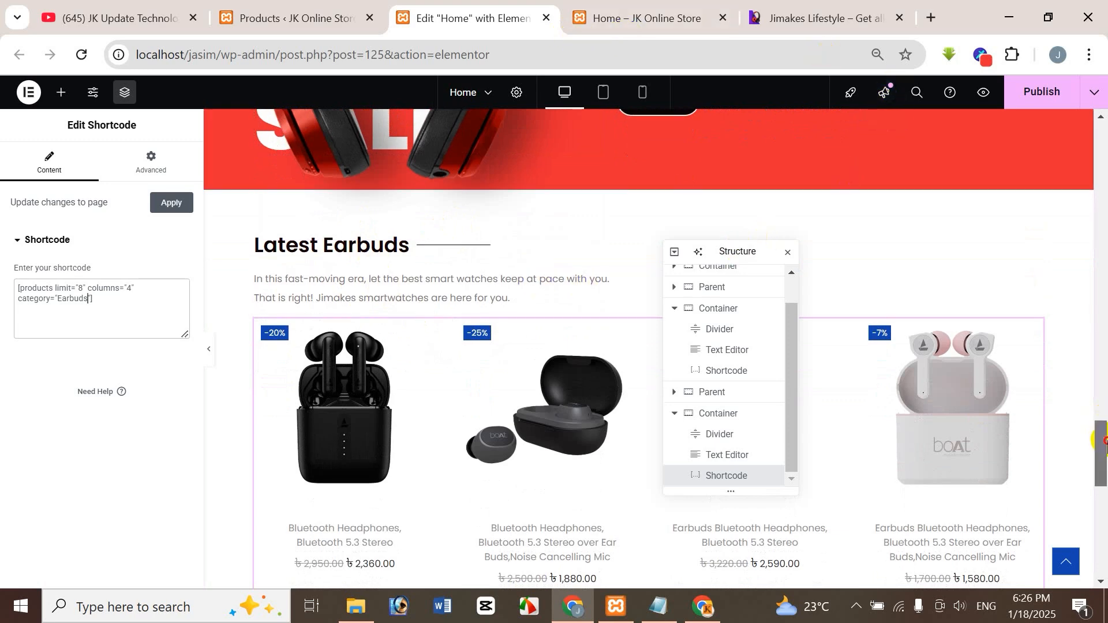
{"action": "left_click_drag", "start_coordinate": [1104, 440], "coordinate": [908, 54]}
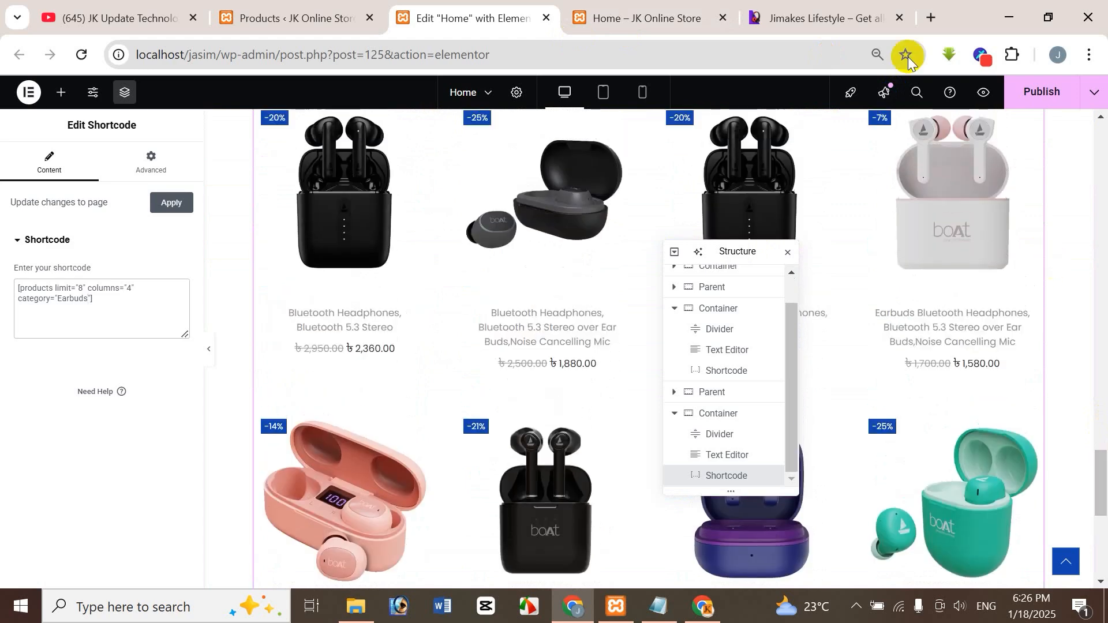
{"action": "left_click", "coordinate": [769, 16]}
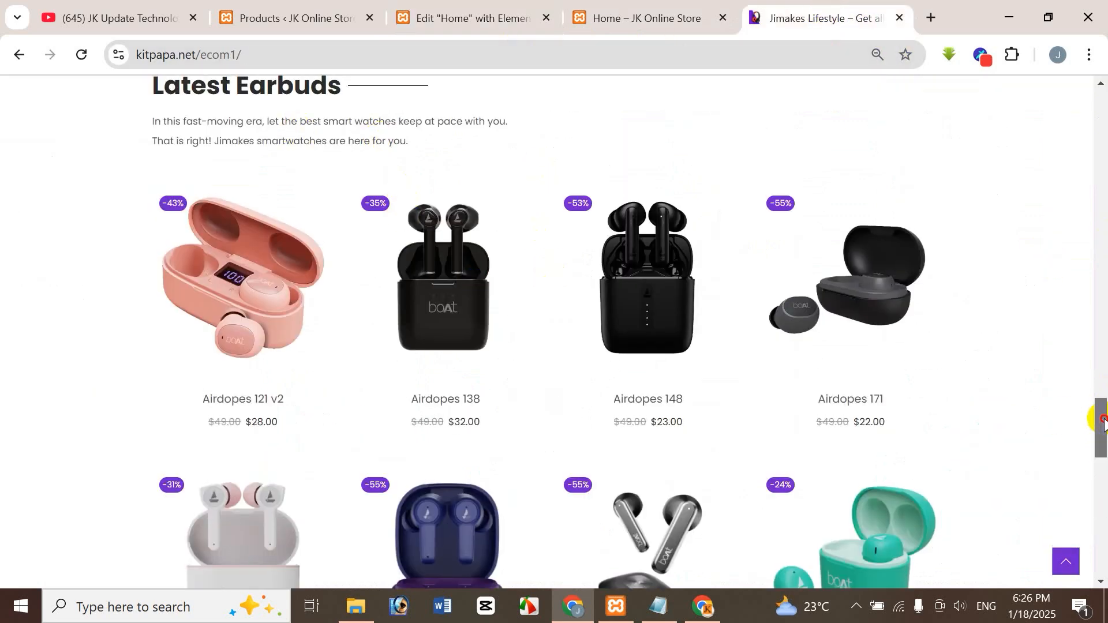
{"action": "scroll", "coordinate": [1096, 413], "scroll_direction": "up", "scroll_amount": 6}
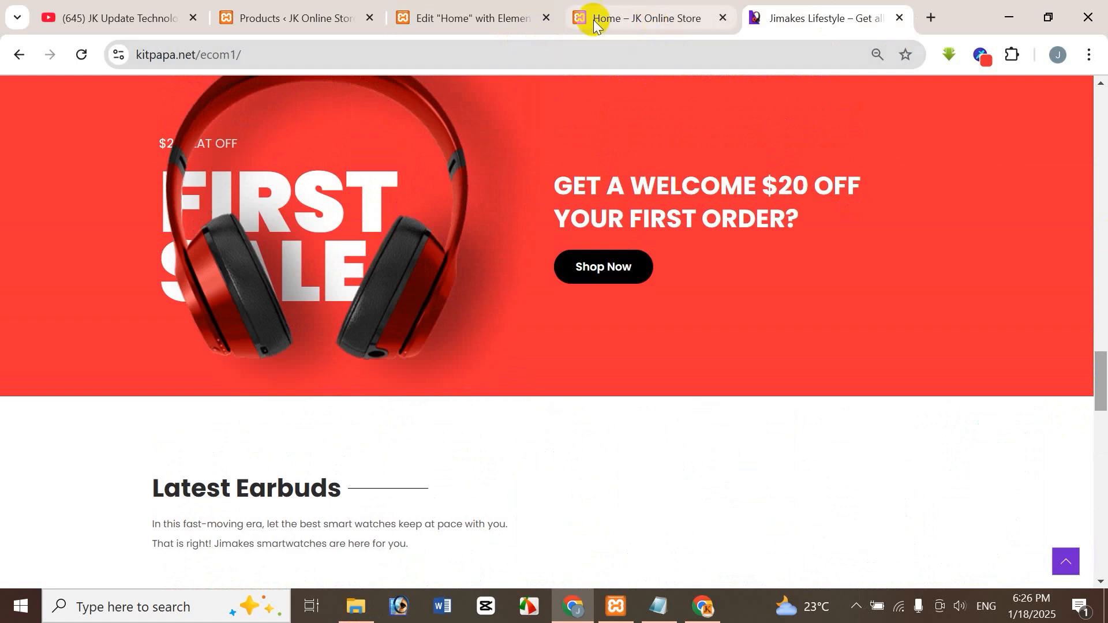
{"action": "left_click", "coordinate": [479, 17]}
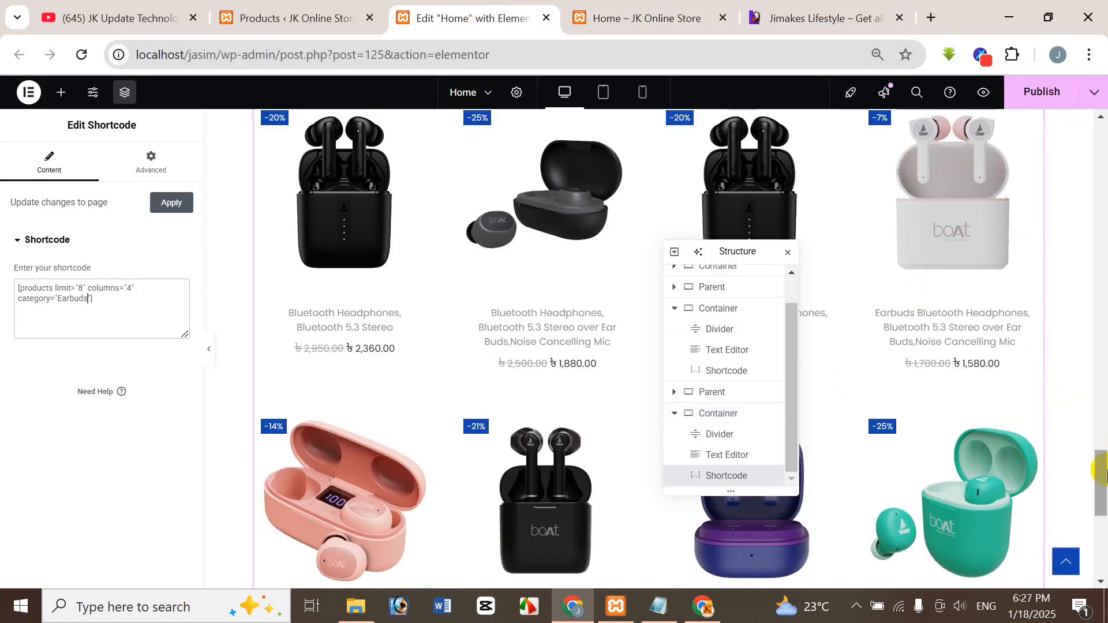
Preview the home page changes and inspect the Latest Earbuds section below the First Sale banner.
{"action": "left_click_drag", "start_coordinate": [1104, 471], "coordinate": [1103, 448]}
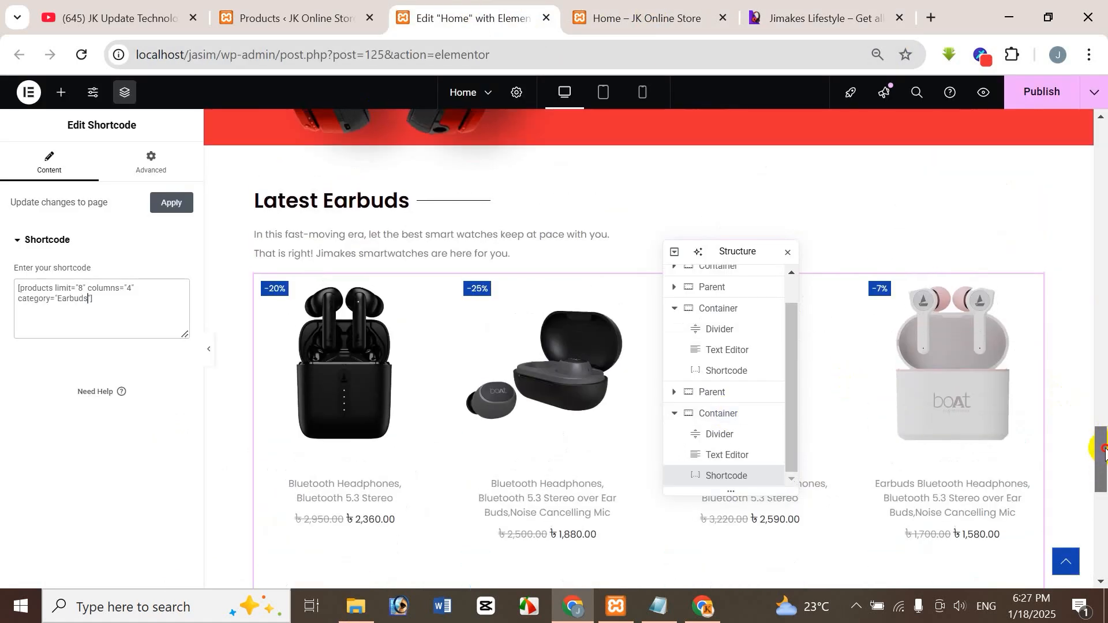
{"action": "left_click", "coordinate": [978, 95]}
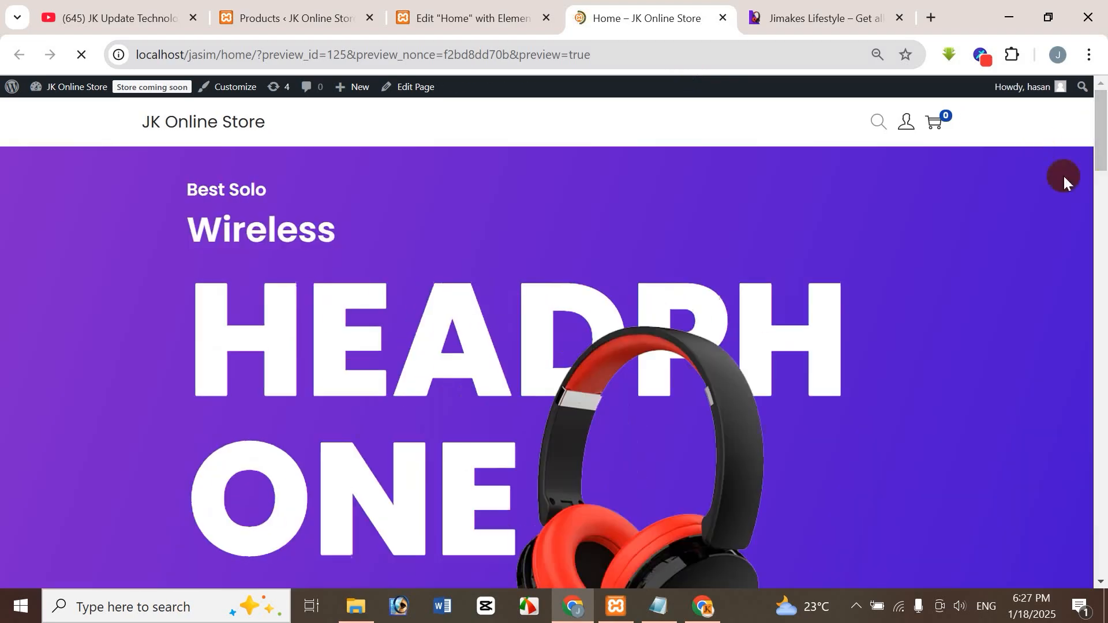
{"action": "left_click_drag", "start_coordinate": [1100, 141], "coordinate": [1104, 467]}
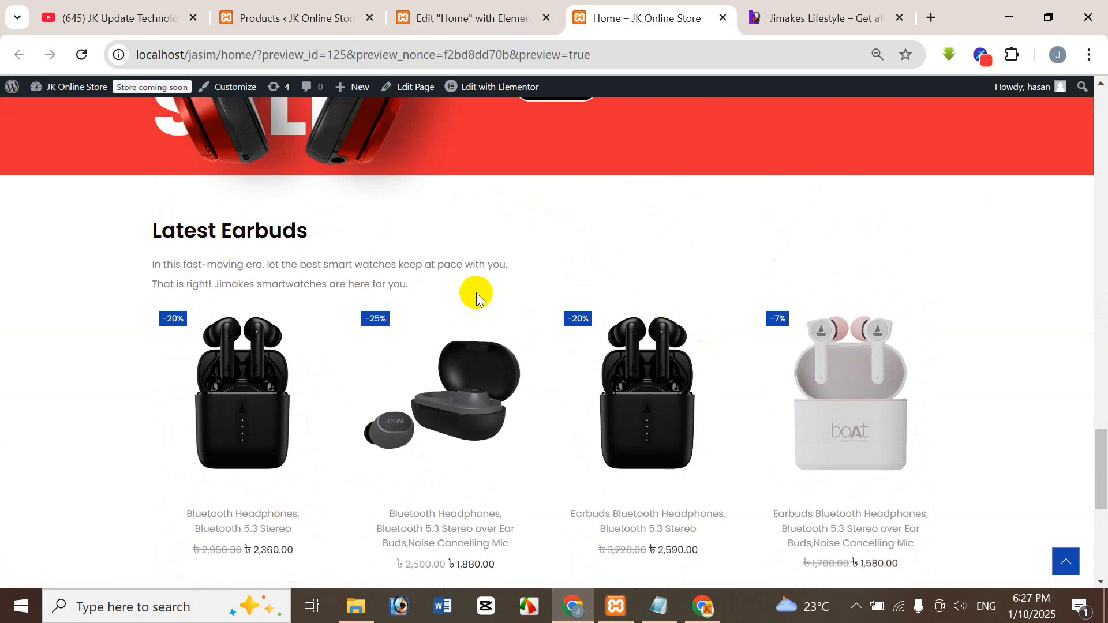
Examine the customer testimonial cards and the footer that follow the earbuds section on the reference site.
{"action": "left_click", "coordinate": [814, 13]}
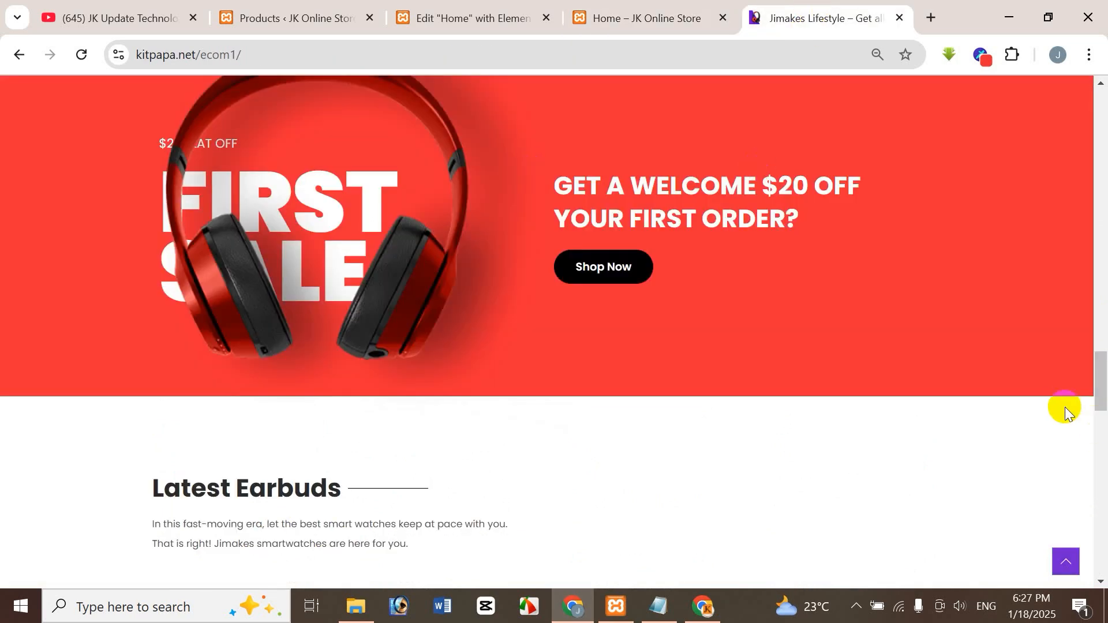
{"action": "left_click_drag", "start_coordinate": [1104, 378], "coordinate": [1105, 509]}
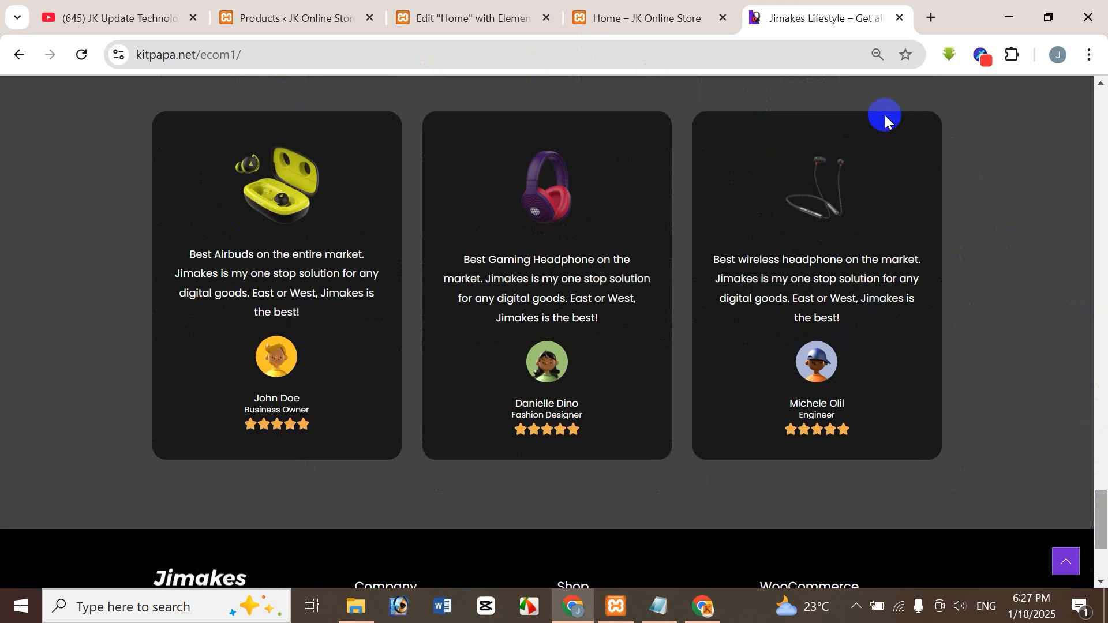
{"action": "left_click", "coordinate": [1104, 572]}
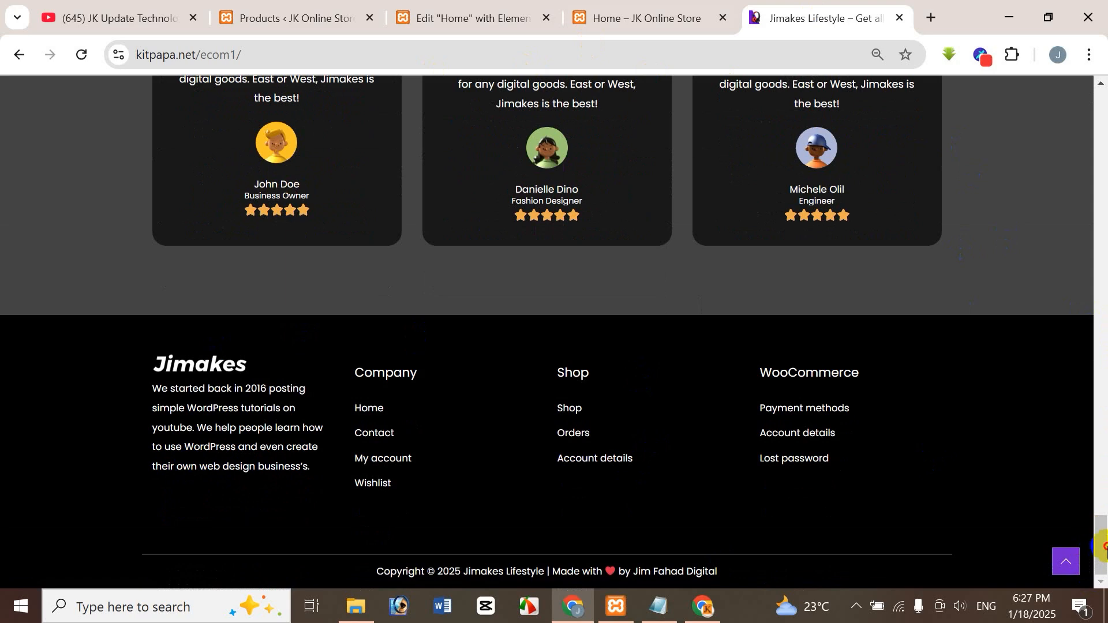
{"action": "scroll", "coordinate": [1104, 546], "scroll_direction": "up", "scroll_amount": 4}
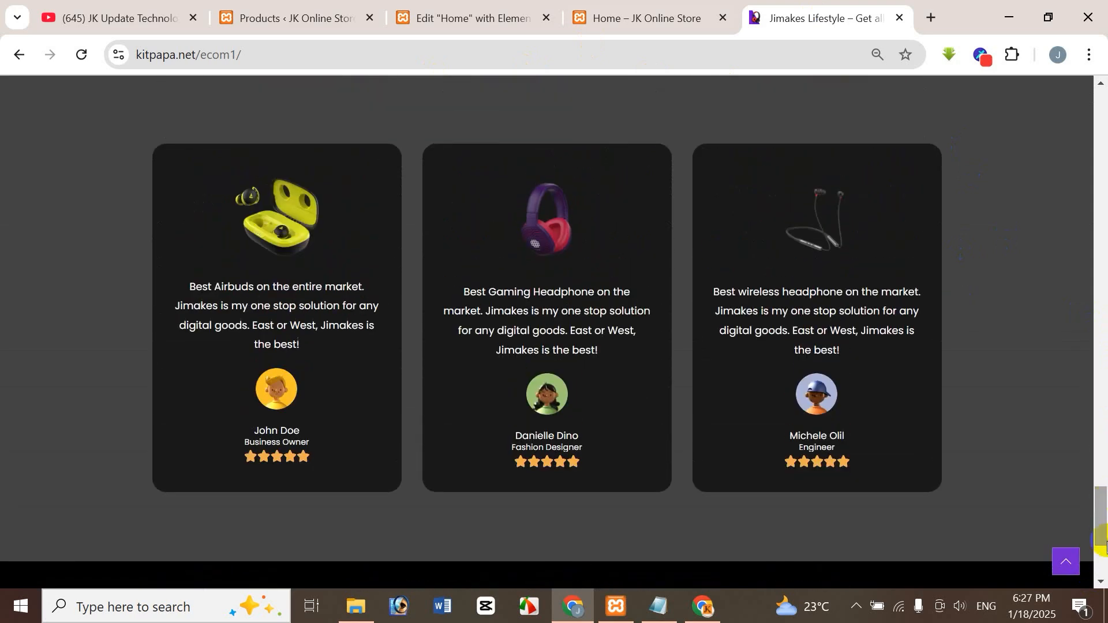
{"action": "mouse_move", "coordinate": [1105, 532]}
{"action": "left_mouse_down"}
{"action": "mouse_move", "coordinate": [1105, 545]}
{"action": "mouse_move", "coordinate": [1104, 519]}
{"action": "left_mouse_up"}
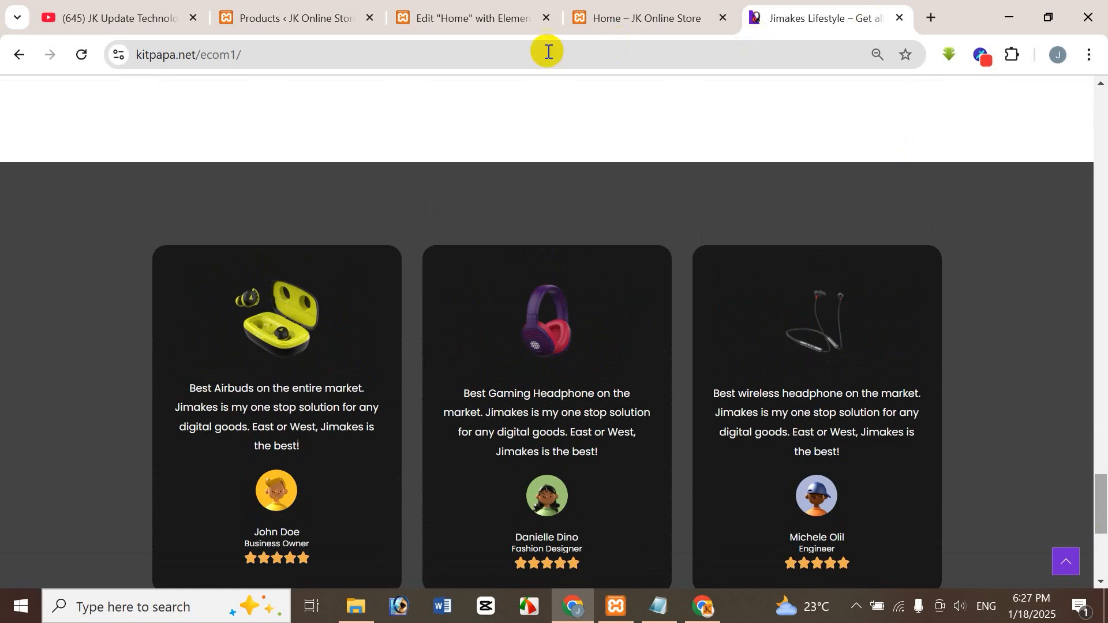
Switch from the home page editor to the JK Update Technology video list on YouTube.
{"action": "left_click", "coordinate": [487, 19]}
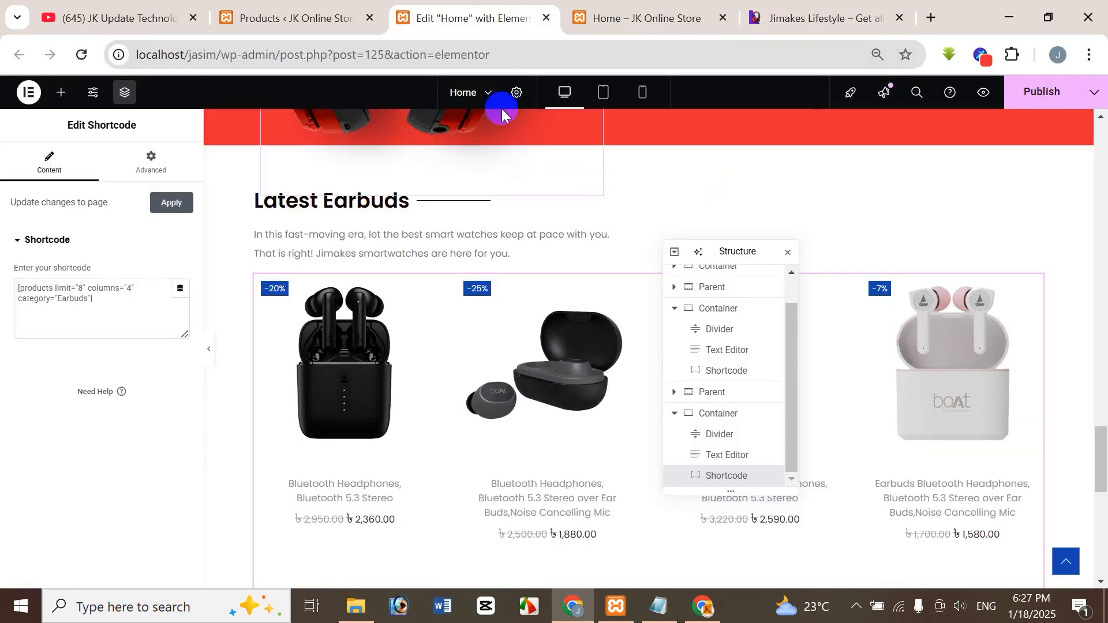
{"action": "left_click", "coordinate": [103, 16]}
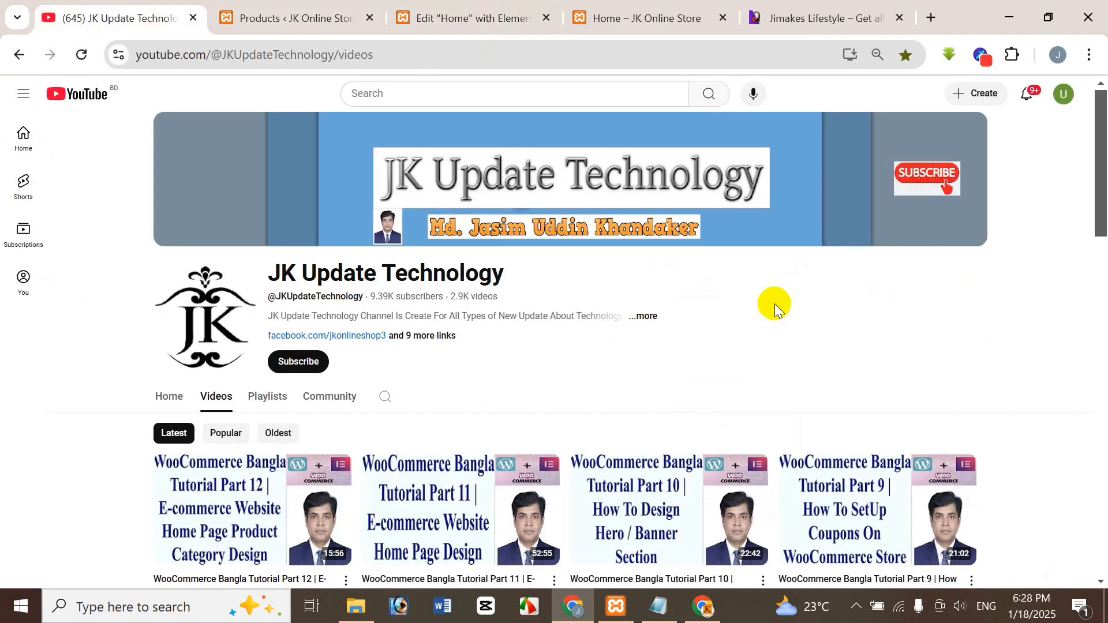